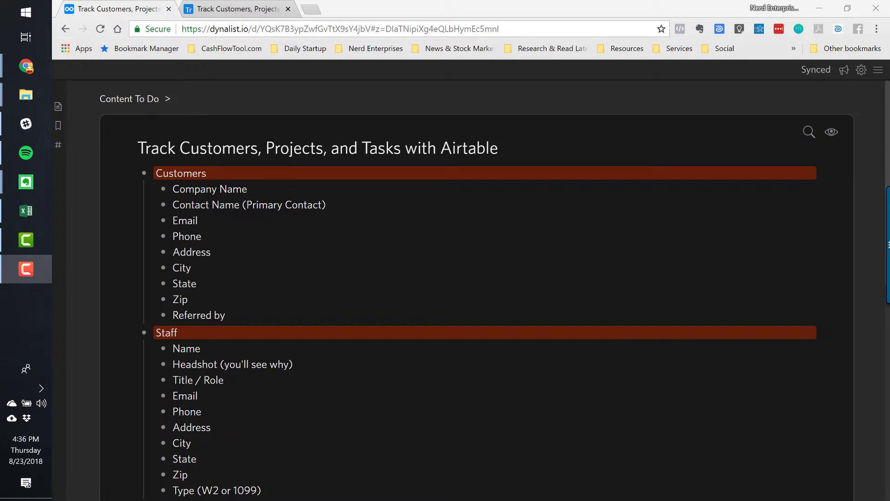
- Review the planned field lists under Customers, Staff, Projects and Tasks in the outline
left_click(230, 334)
scroll(211, 339, "down", 3)
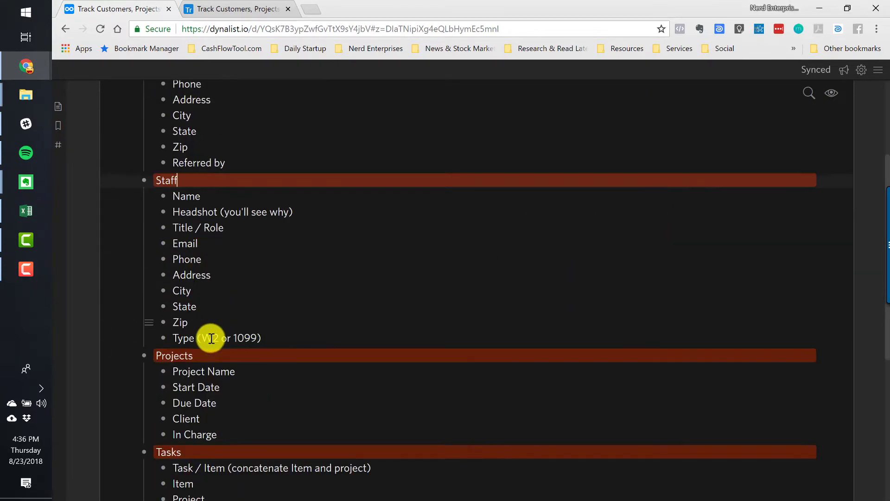
scroll(211, 338, "down", 1)
left_click(211, 324)
scroll(211, 327, "down", 4)
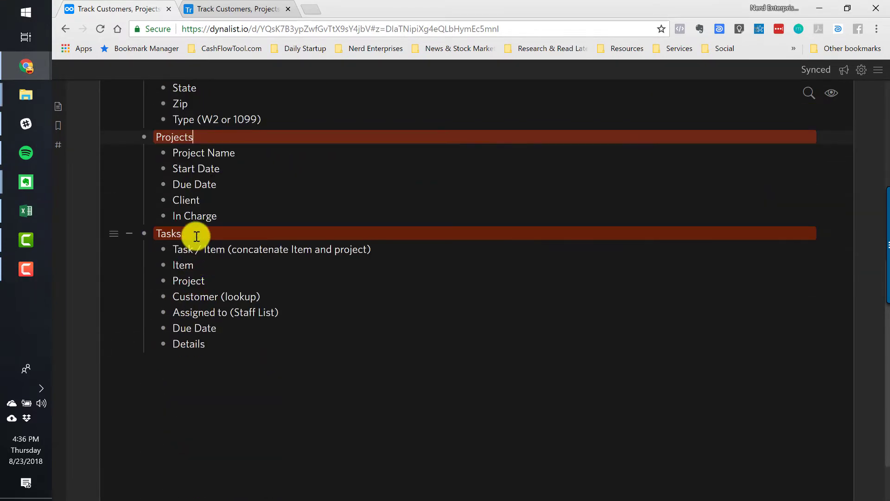
scroll(231, 265, "up", 7)
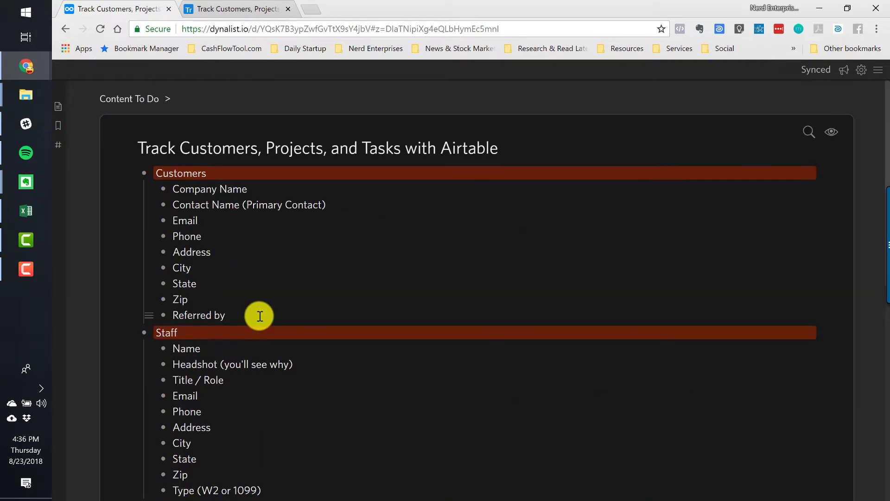
left_click(226, 174)
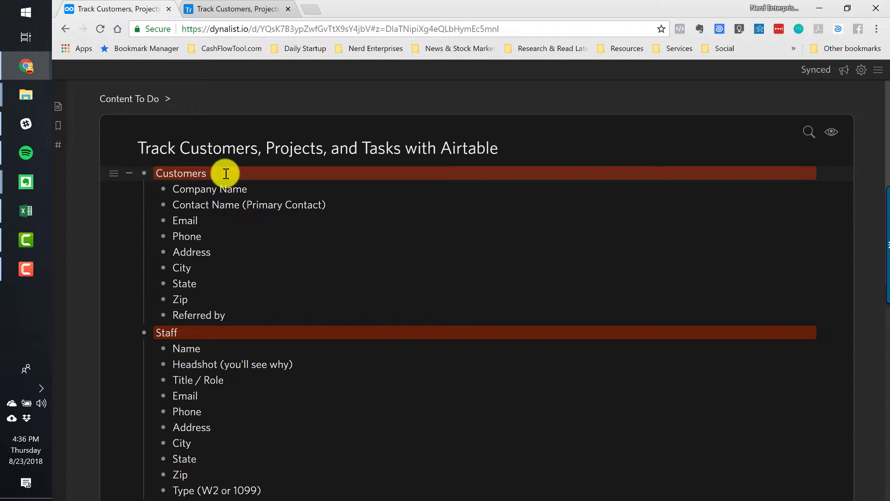
scroll(251, 224, "down", 4)
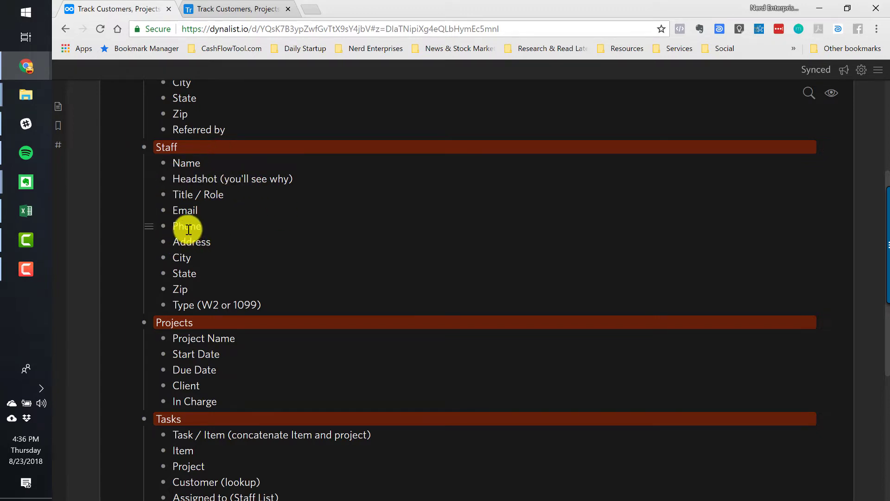
scroll(268, 292, "down", 4)
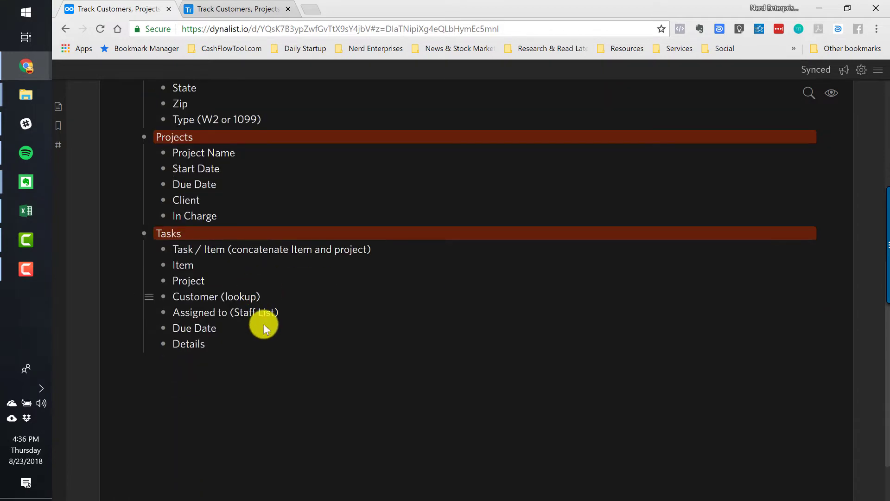
scroll(263, 324, "up", 3)
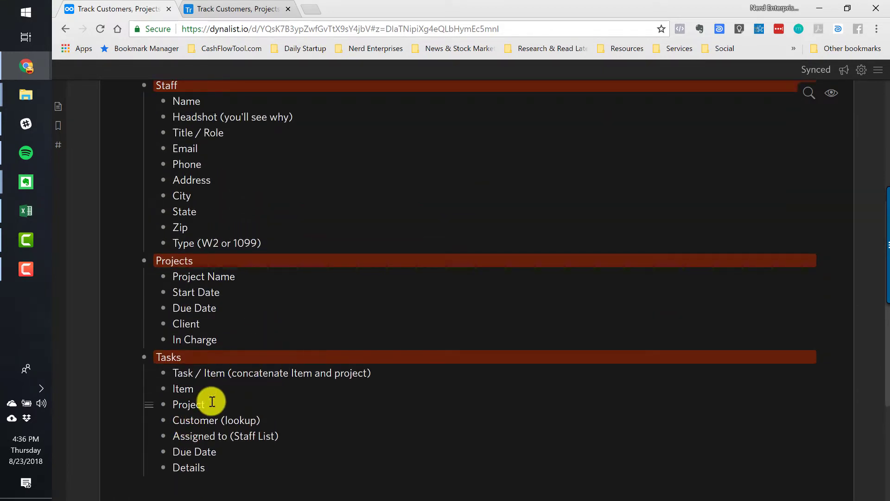
scroll(225, 403, "up", 1)
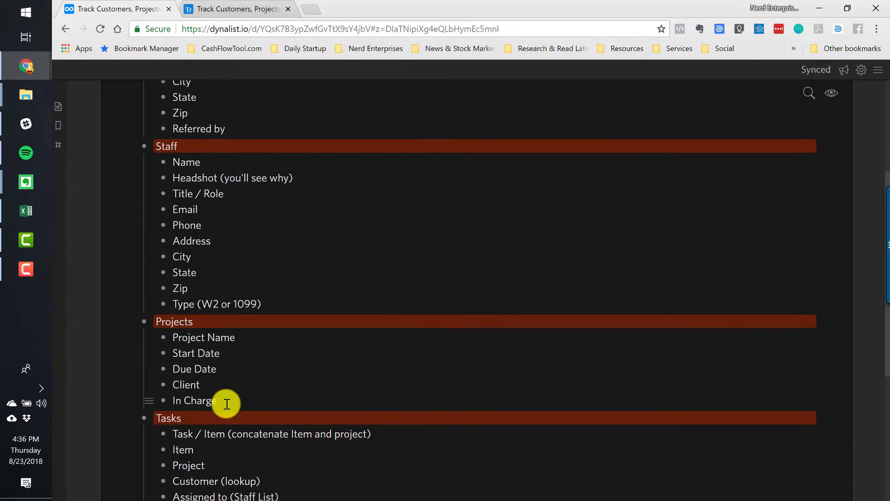
scroll(227, 404, "down", 2)
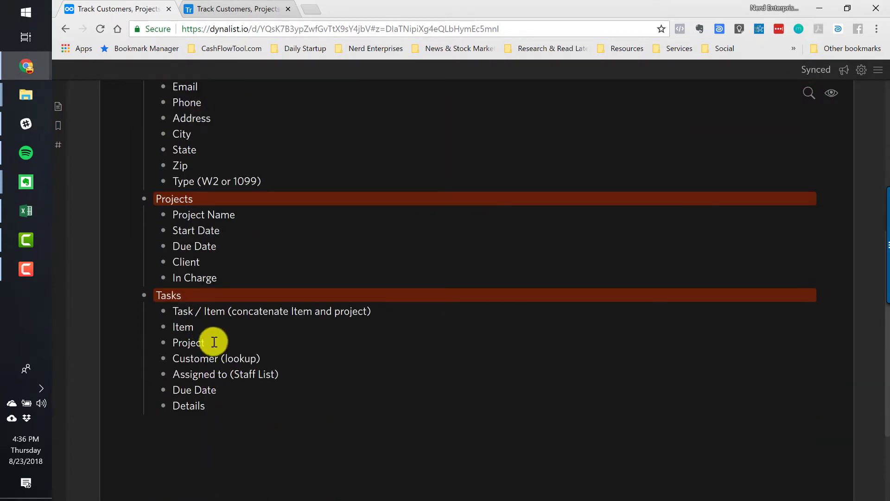
- Compare the Project and Customer (lookup) items under Tasks with the fields listed in the Projects section
left_click(277, 358)
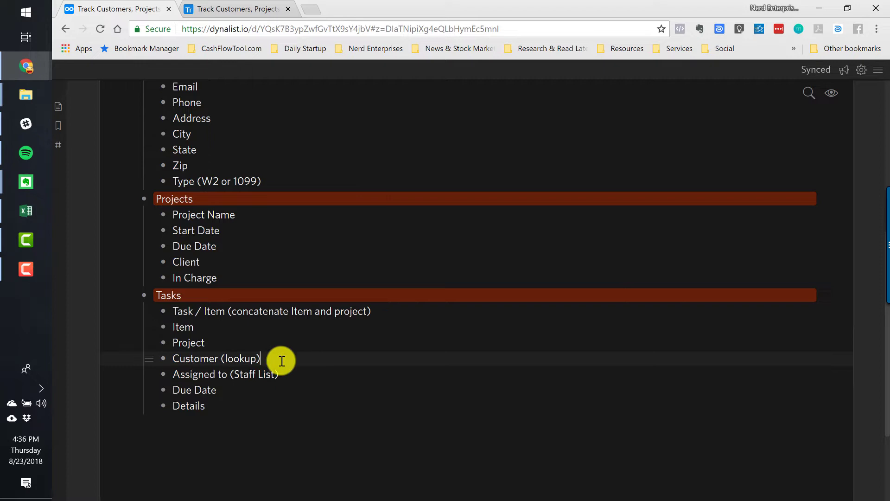
left_click(214, 344)
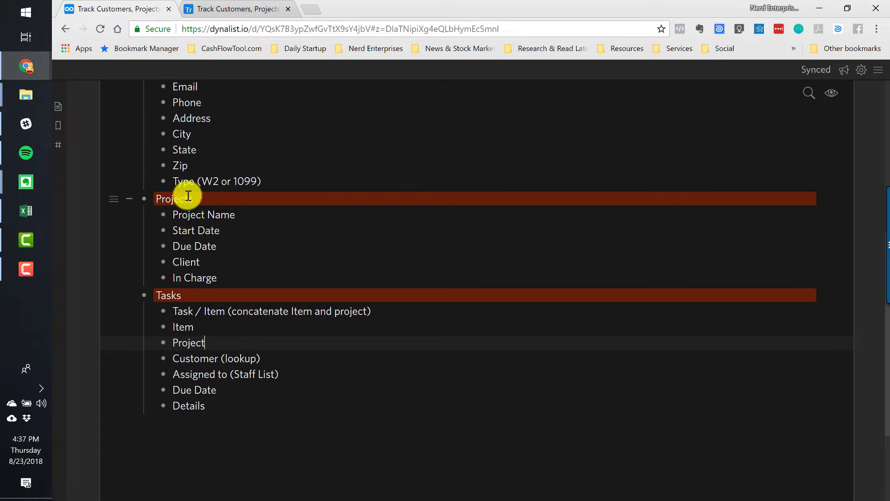
scroll(188, 195, "up", 2)
scroll(198, 222, "down", 2)
left_click(285, 360)
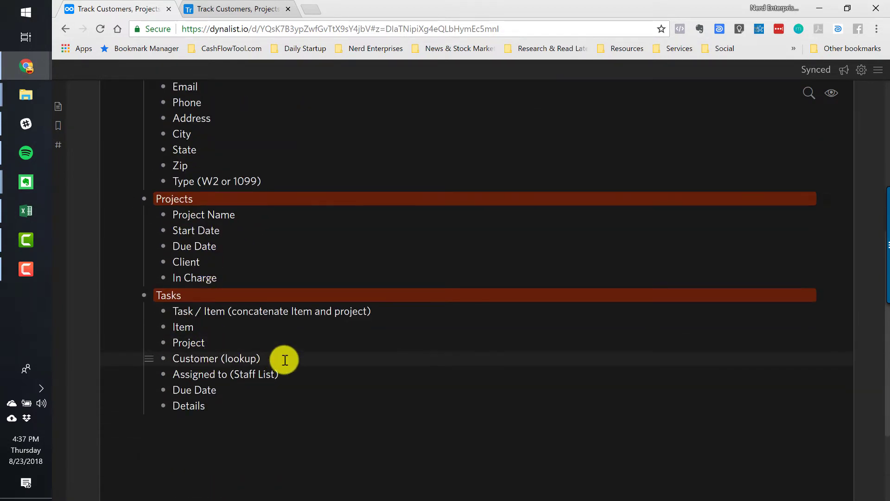
left_click(216, 343)
left_click(263, 358)
left_click(234, 217)
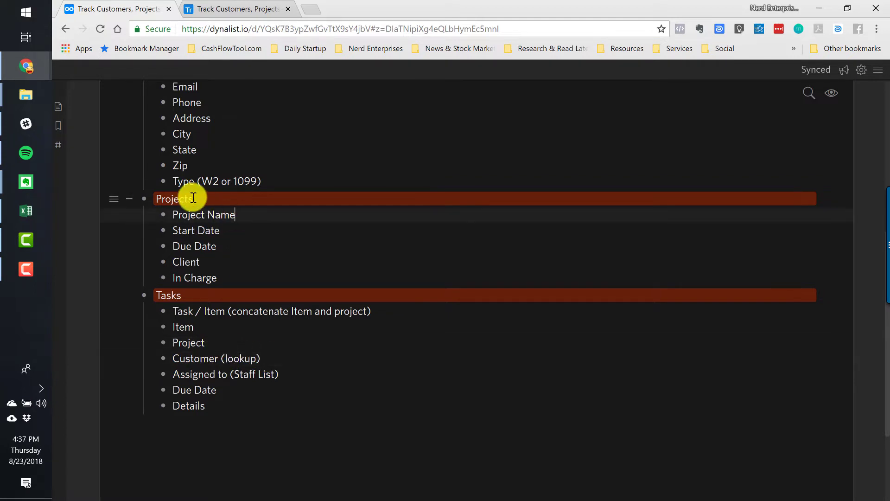
scroll(273, 285, "up", 7)
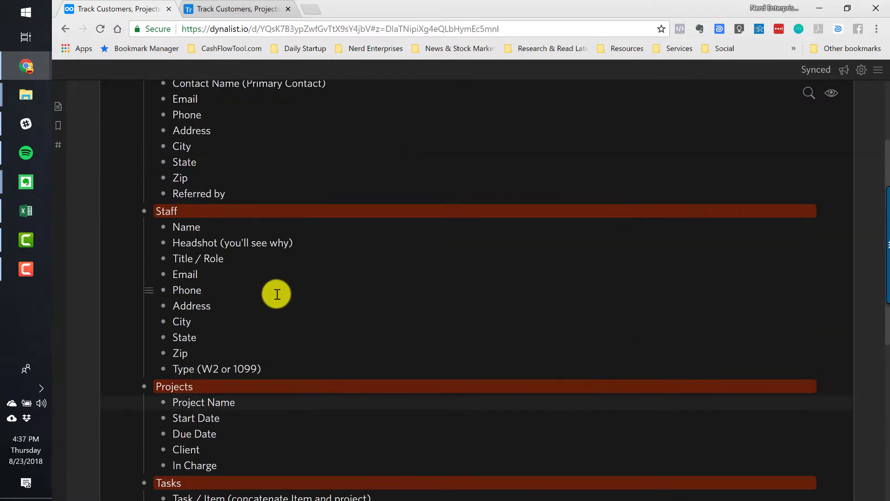
scroll(285, 293, "down", 6)
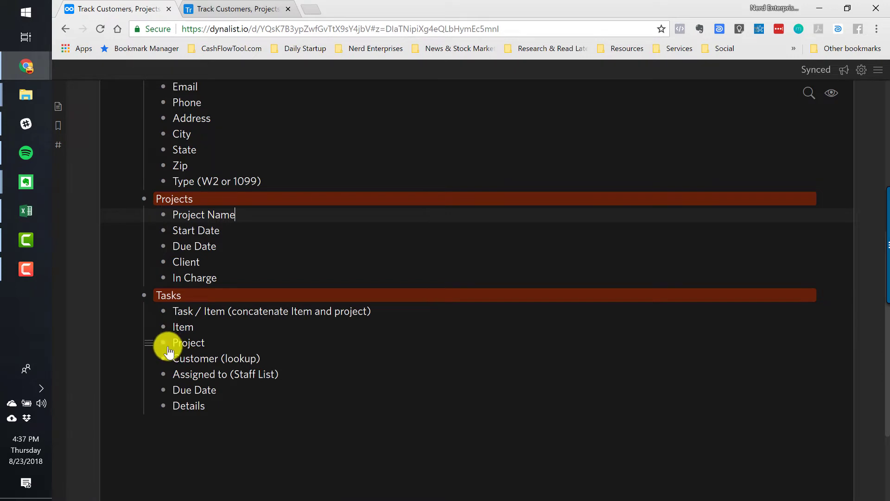
mouse_move(163, 358)
left_mouse_down()
mouse_move(164, 339)
mouse_move(162, 364)
left_mouse_up()
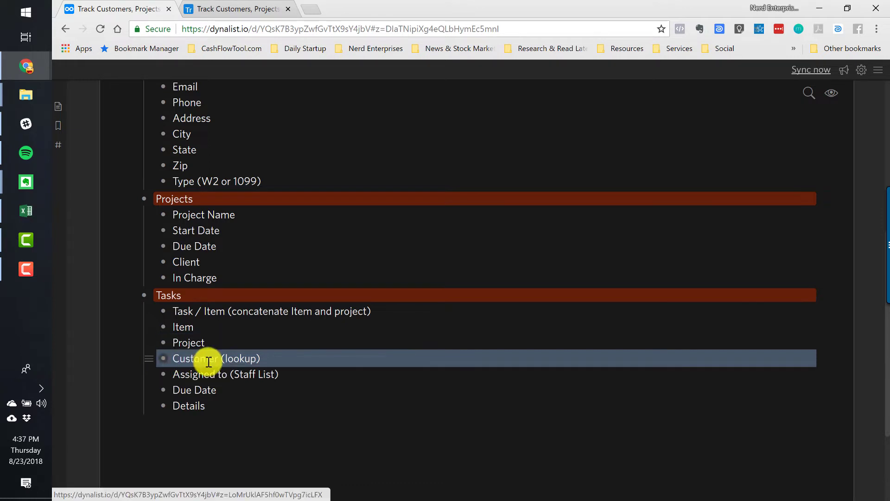
- Detach the Dynalist outline into its own browser window and switch to the Airtable base
scroll(239, 364, "up", 7)
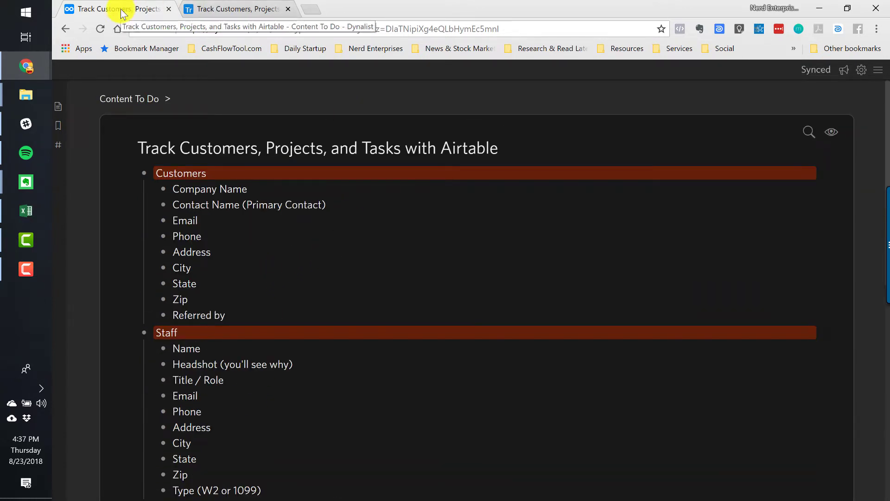
left_click_drag(120, 11, 120, 0)
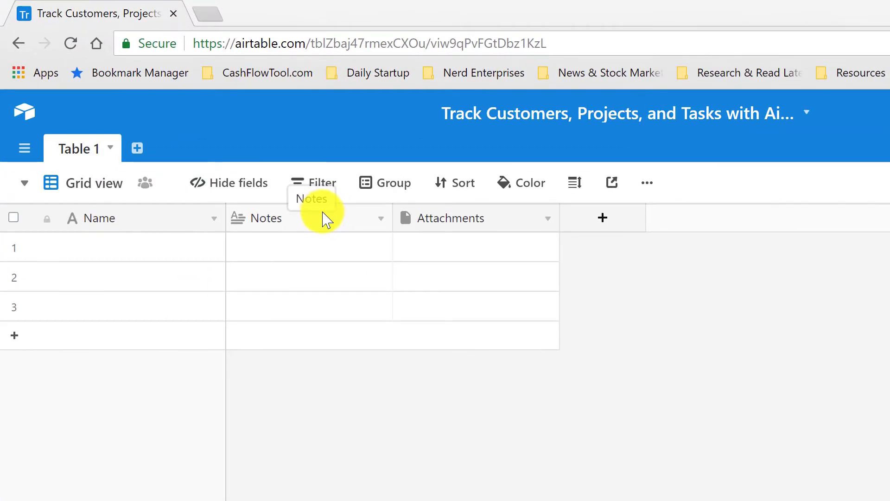
left_click(188, 242)
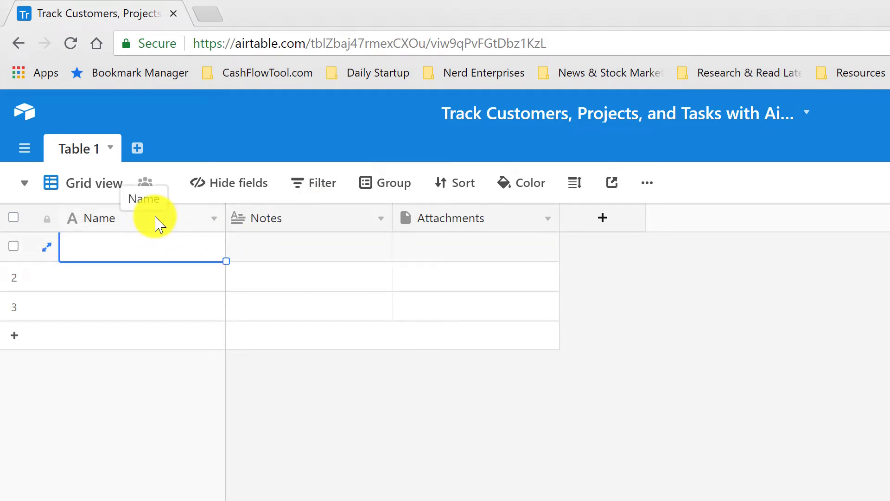
double_click(130, 227)
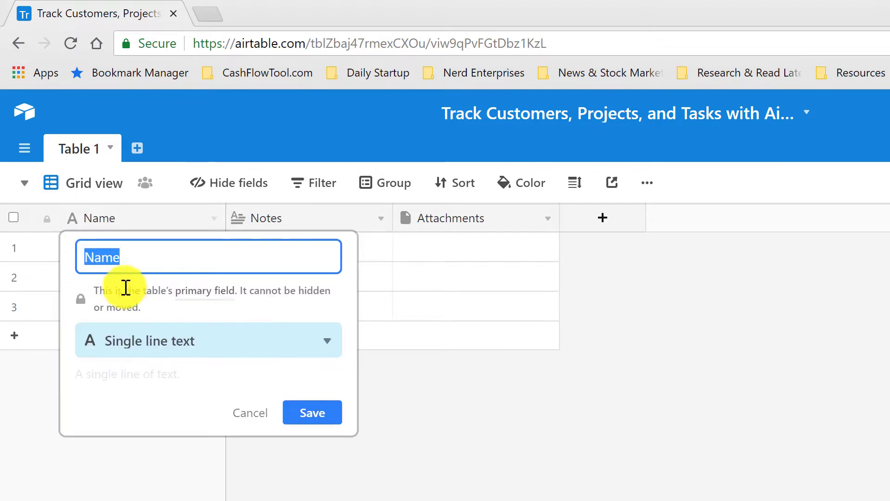
left_click(261, 414)
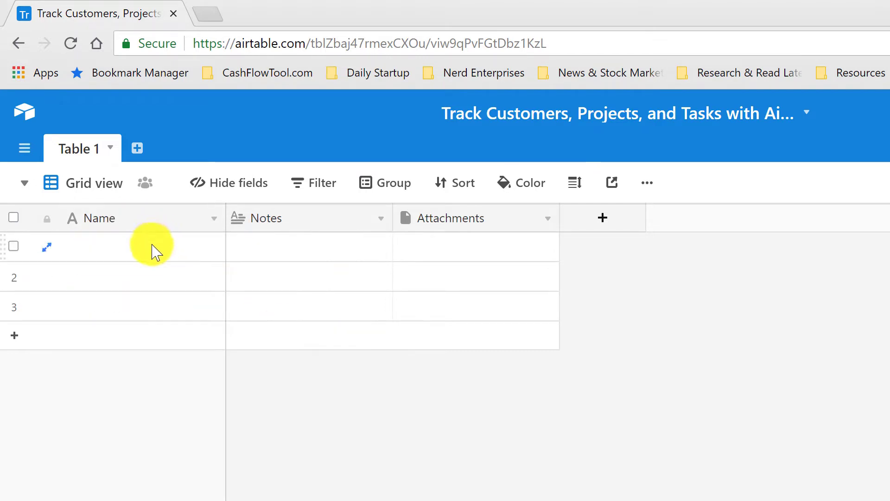
left_click(152, 244)
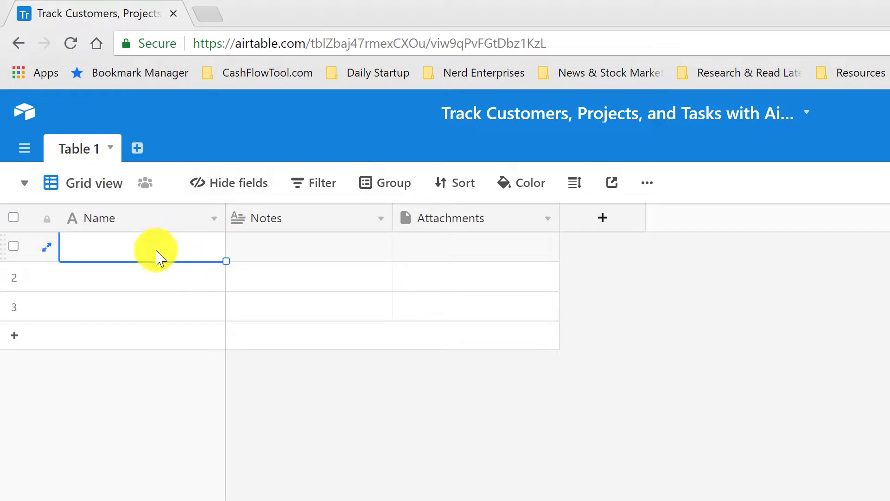
left_click(131, 214)
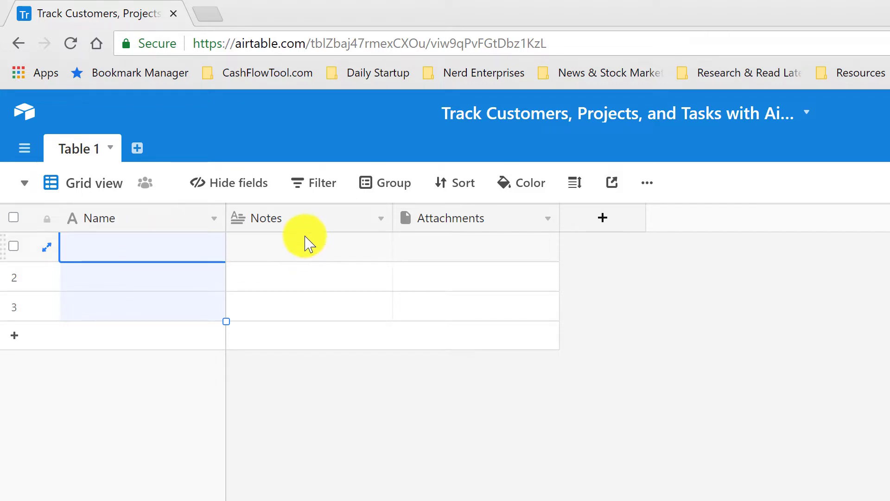
- Delete the default Notes and Attachments fields from Table 1
right_click(292, 218)
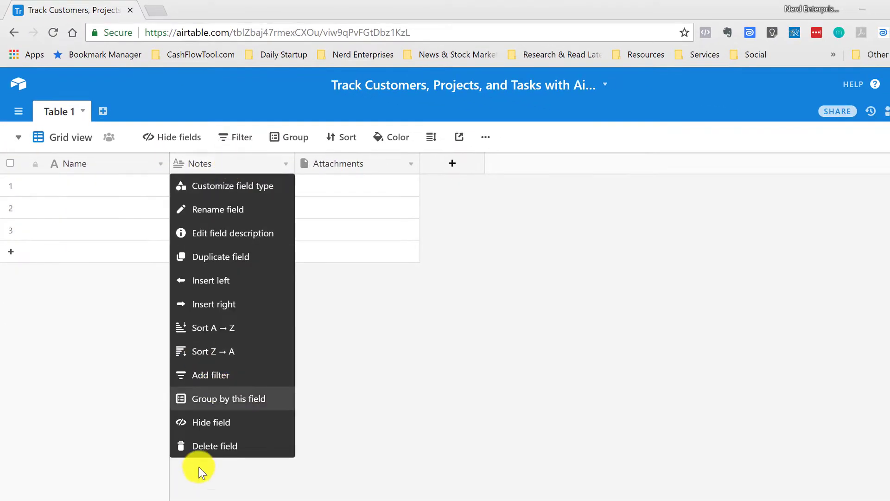
left_click(199, 446)
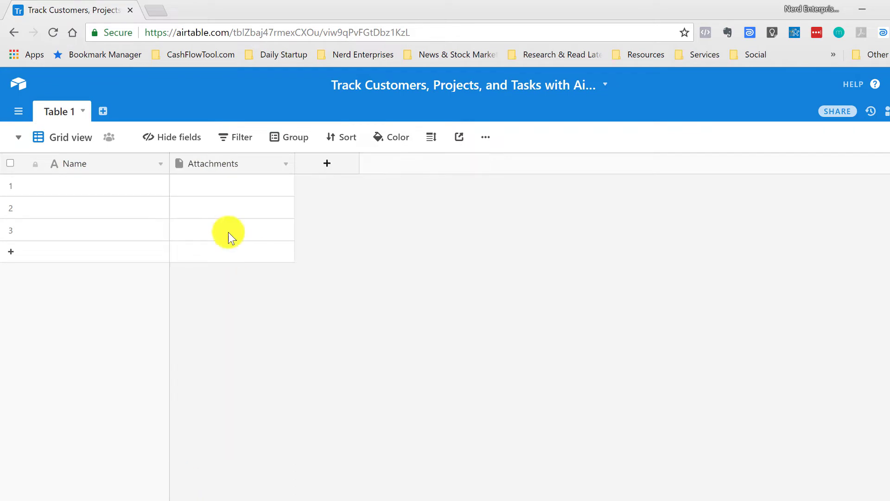
right_click(218, 163)
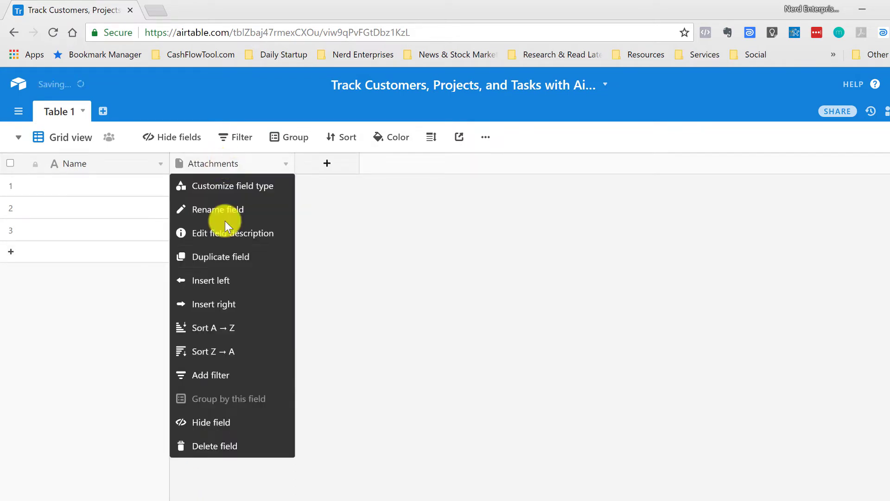
left_click(213, 446)
- Rename the primary field of Table 1 as Company Name, keeping it as single line text
left_click(111, 185)
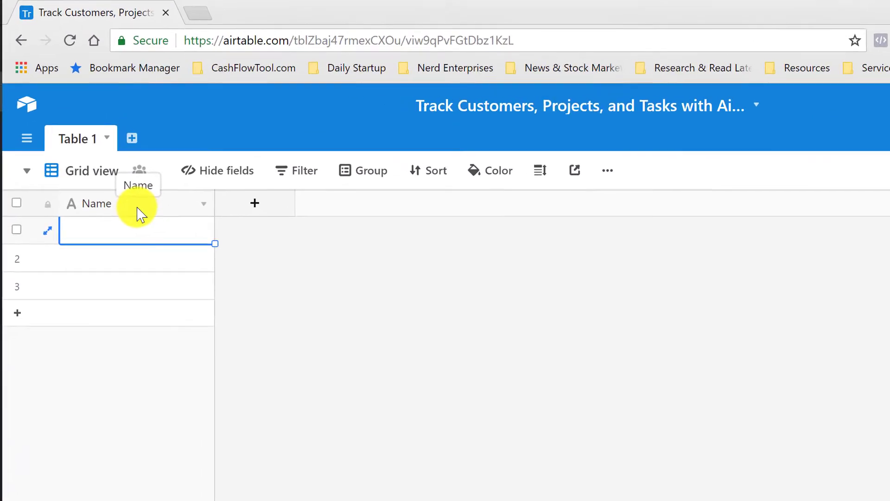
double_click(149, 222)
type("C")
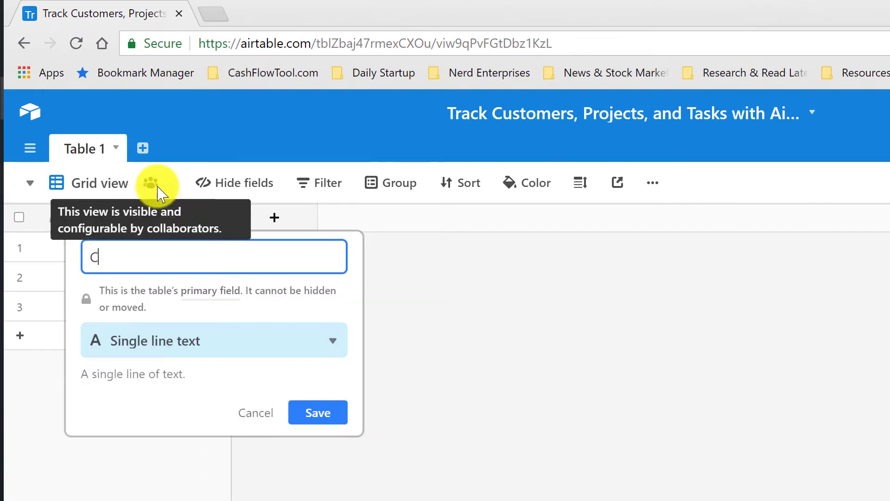
type("ompany Name")
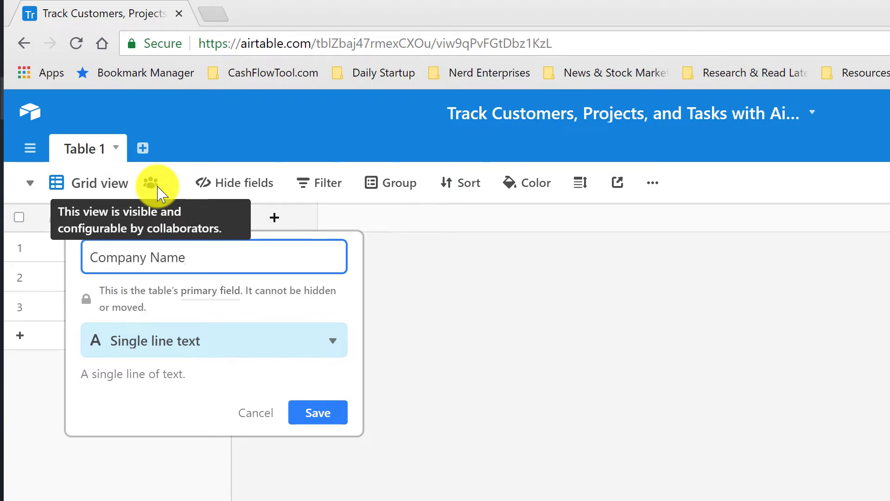
key("Return")
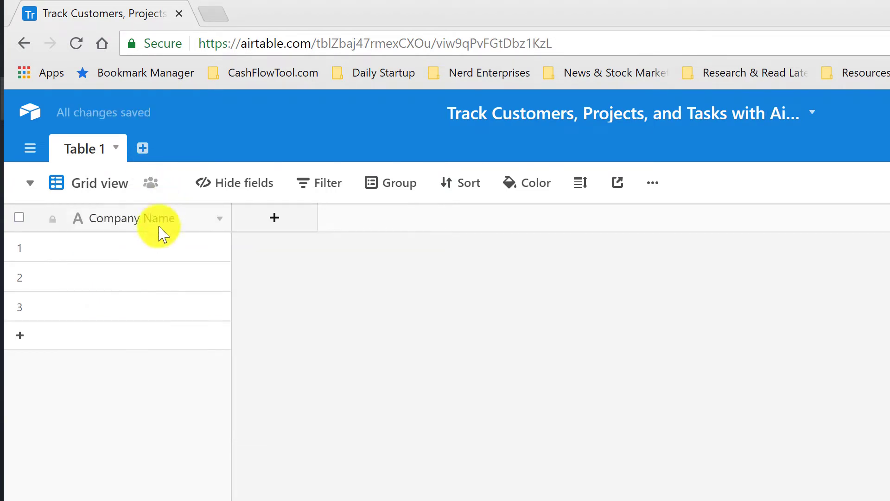
- Add a single line text field named Contact Name after the Company Name field
left_click(150, 258)
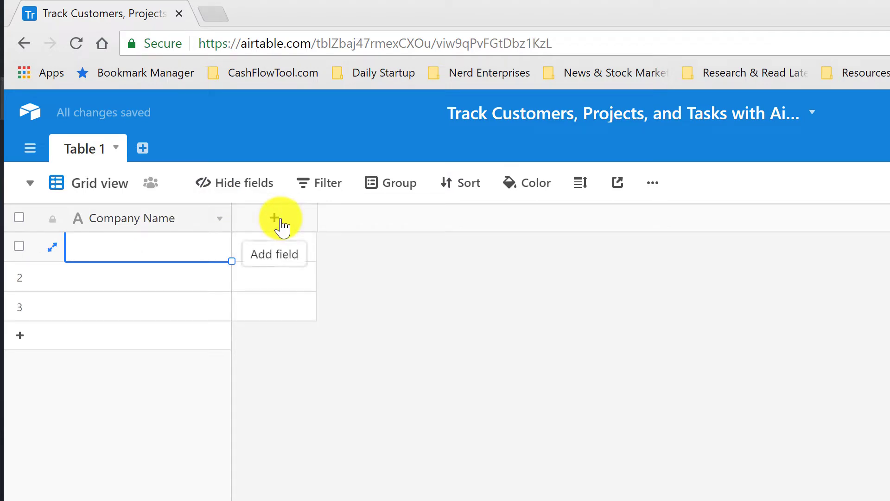
left_click(281, 226)
type("C")
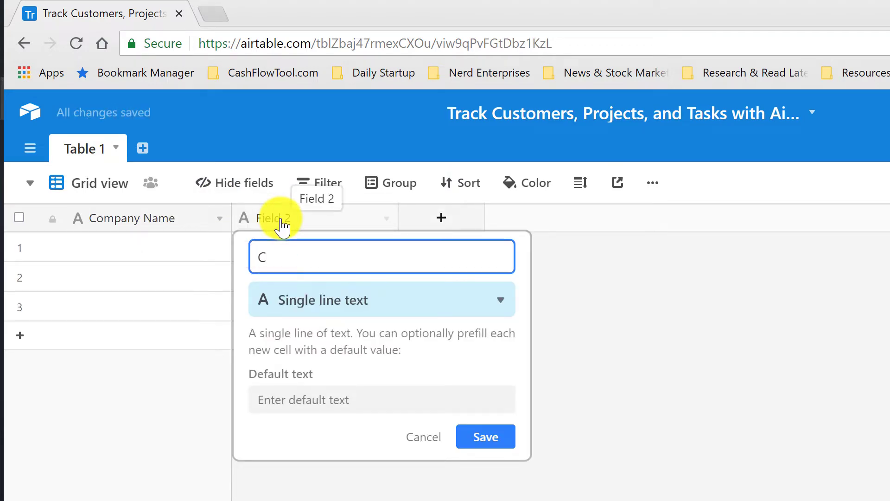
type("ontact Name")
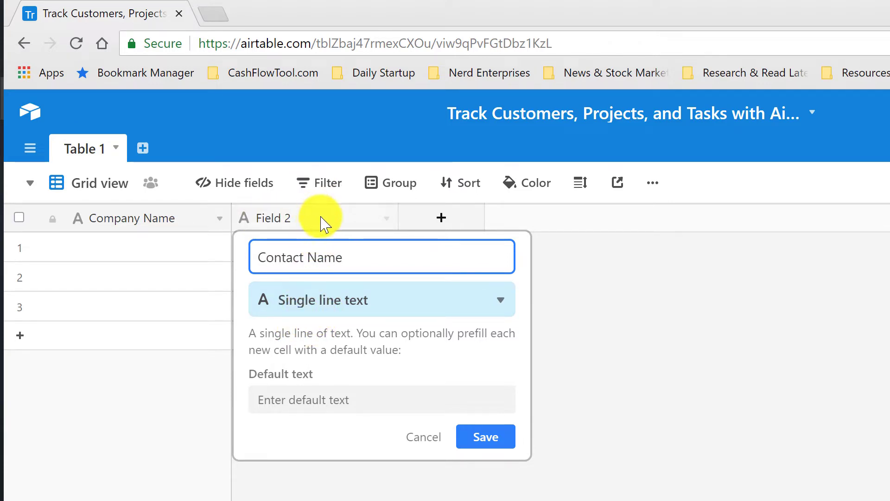
left_click(343, 306)
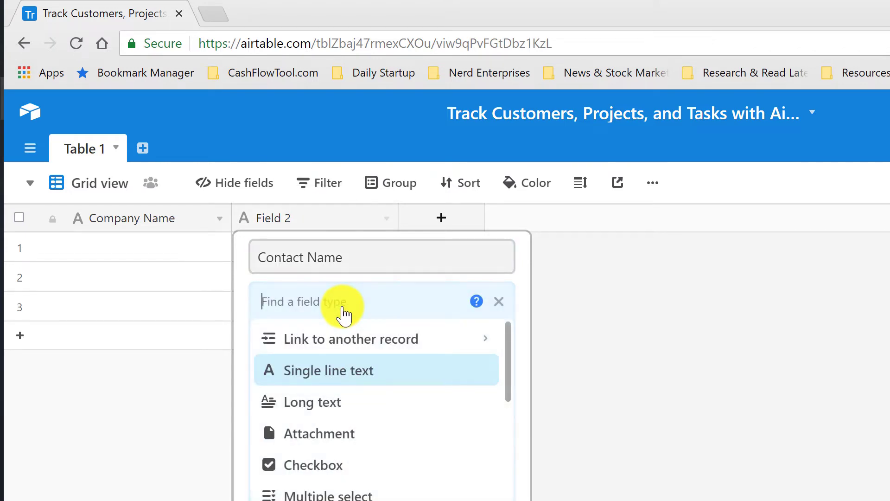
scroll(360, 478, "down", 10)
scroll(360, 489, "up", 10)
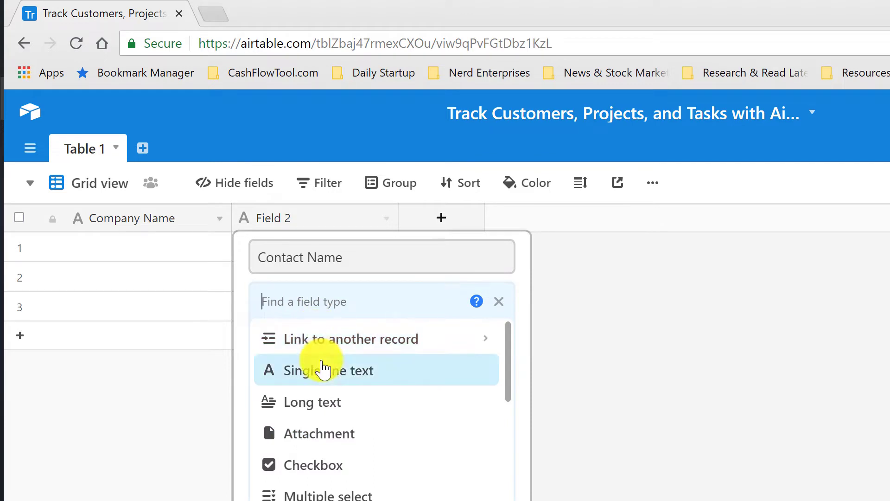
left_click(322, 369)
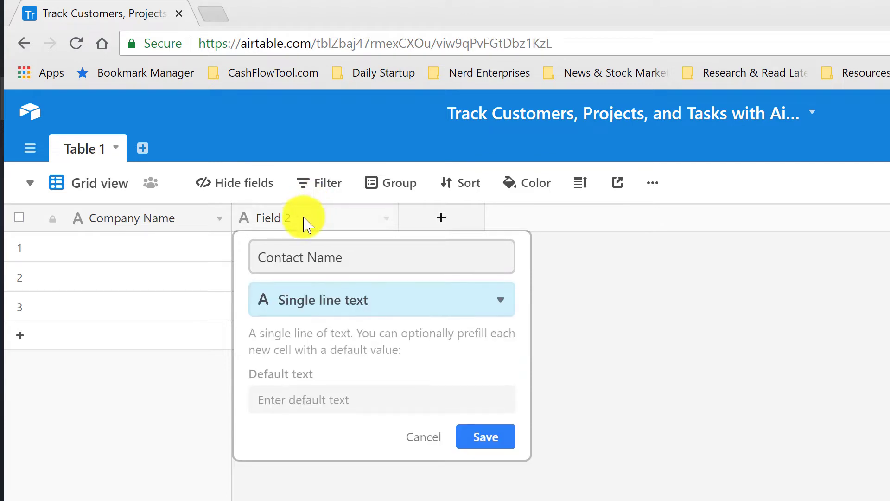
left_click(501, 441)
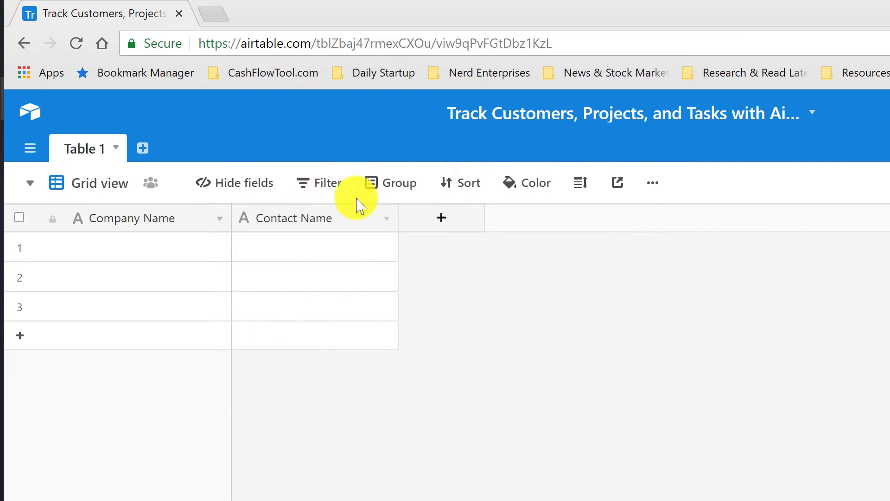
- Rename Table 1 as Customers
double_click(88, 149)
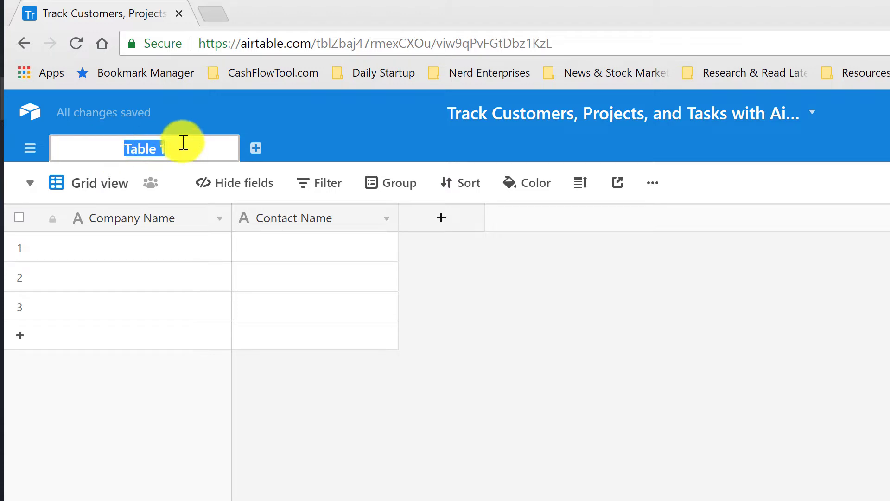
type("Customers")
key("Return")
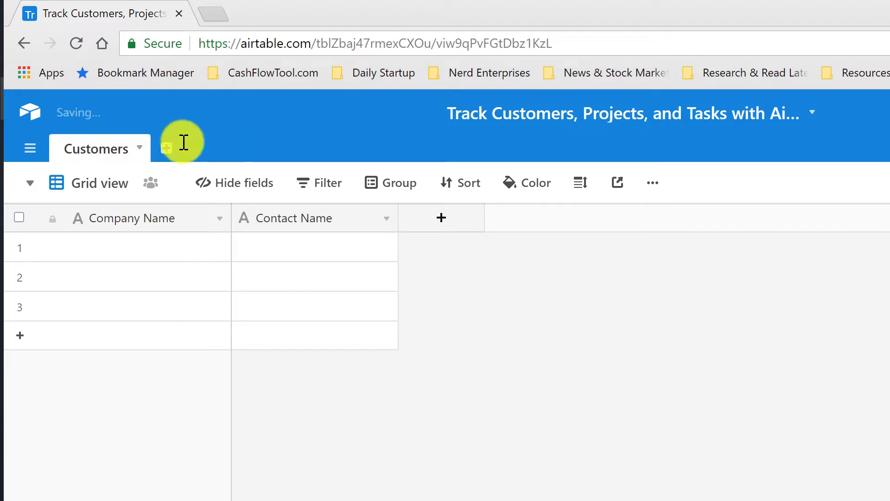
- Add a field named Email with the Email field type to the Customers table
left_click(462, 227)
type("Email")
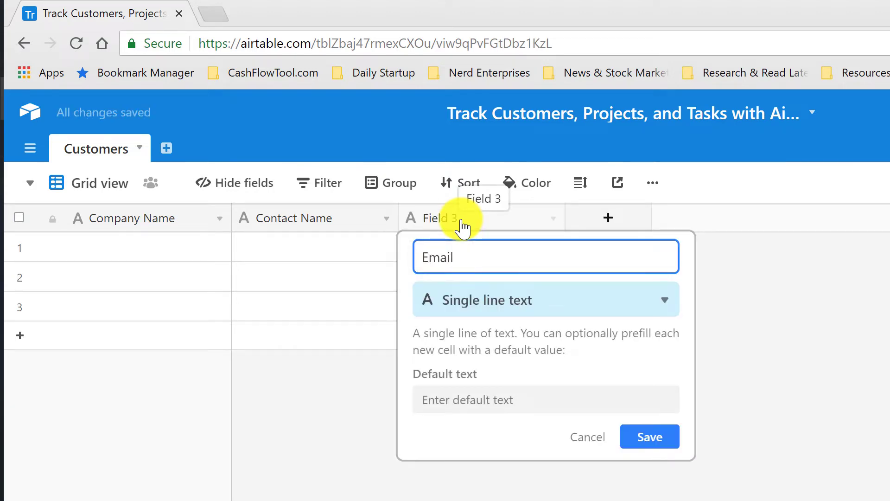
left_click(474, 300)
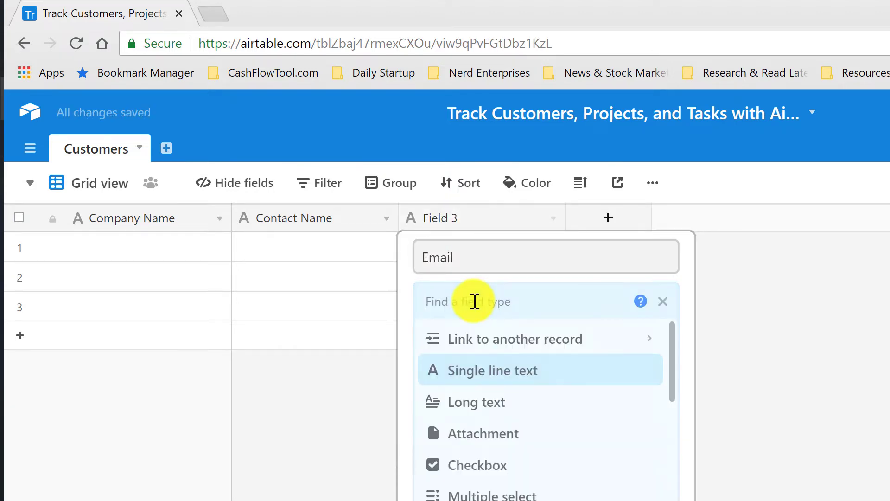
type("Email")
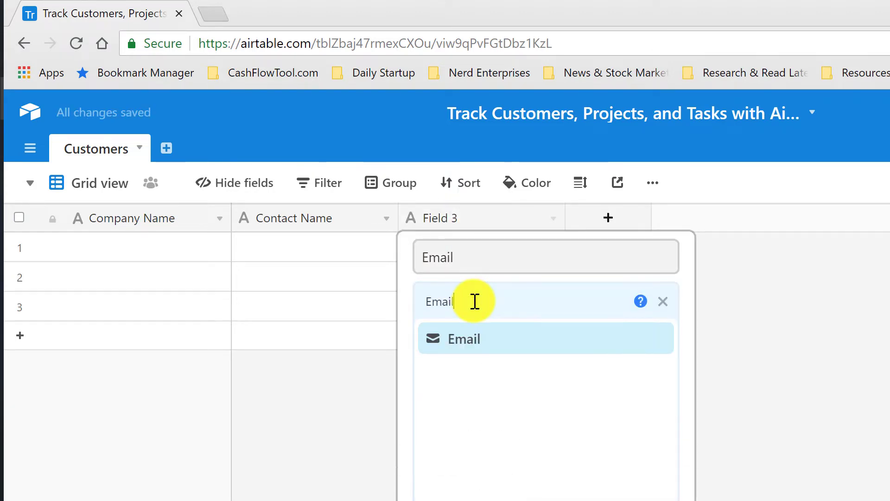
left_click(461, 339)
left_click(648, 383)
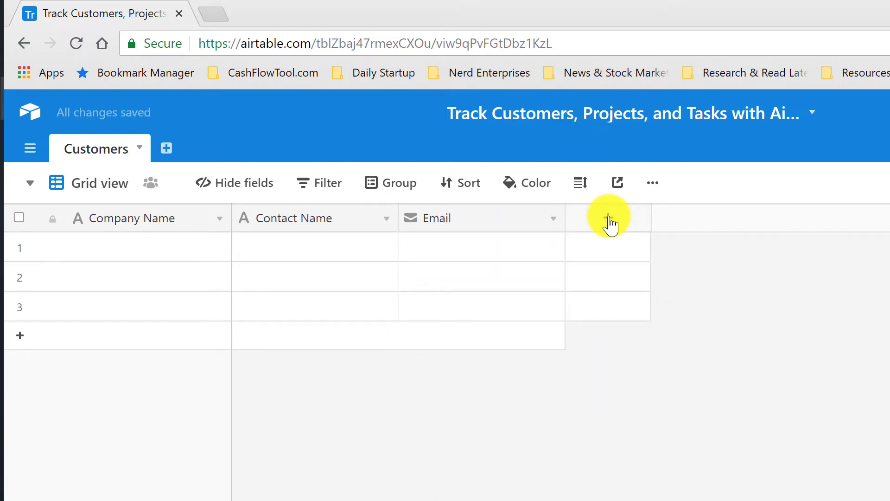
- Add a field named Phone with the Phone number field type to the Customers table
left_click(609, 218)
type("Phone")
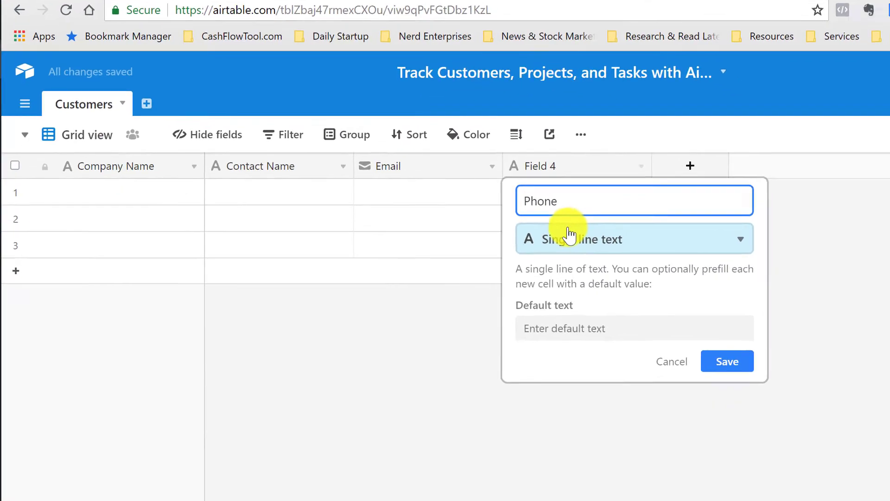
left_click(639, 299)
type("P")
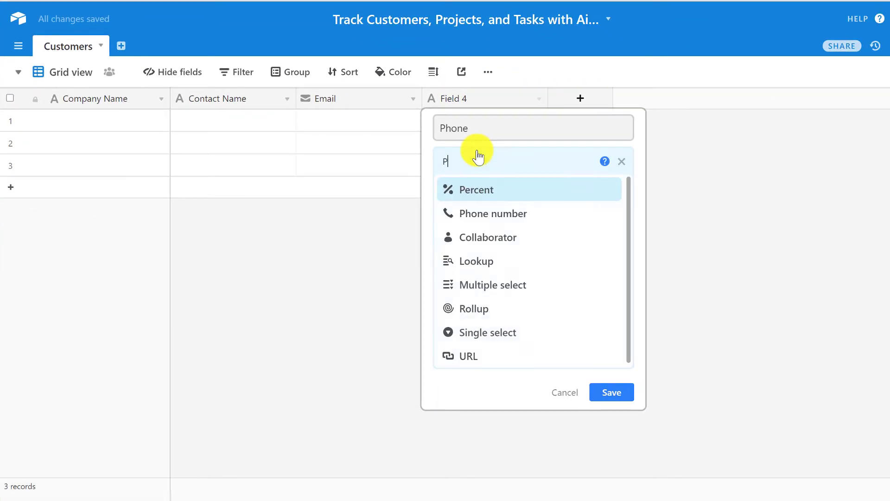
type("hone")
left_click(465, 195)
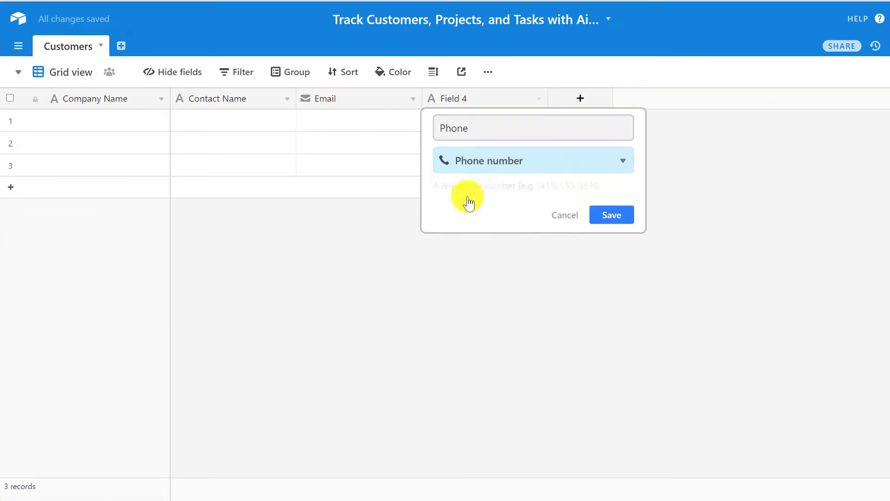
left_click(619, 211)
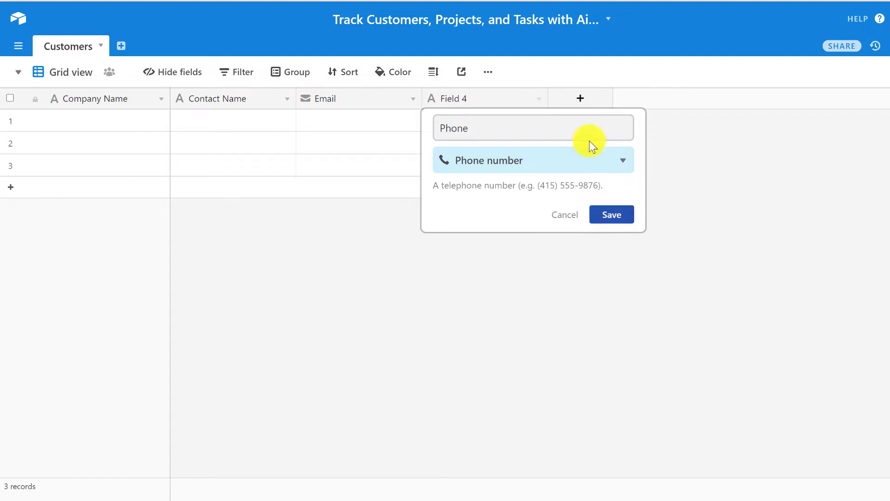
- Add two single line text fields named Address and City after the Phone field
left_click(588, 96)
type("Addres")
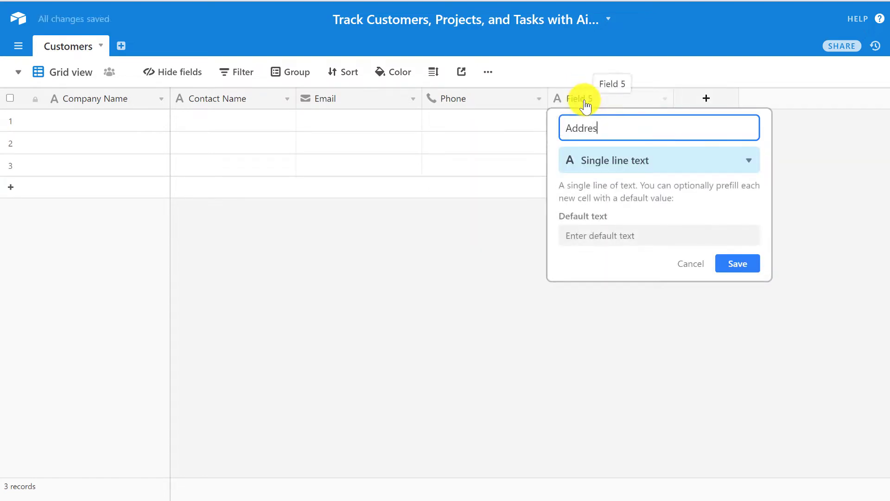
type("s")
key("Return")
left_click(709, 99)
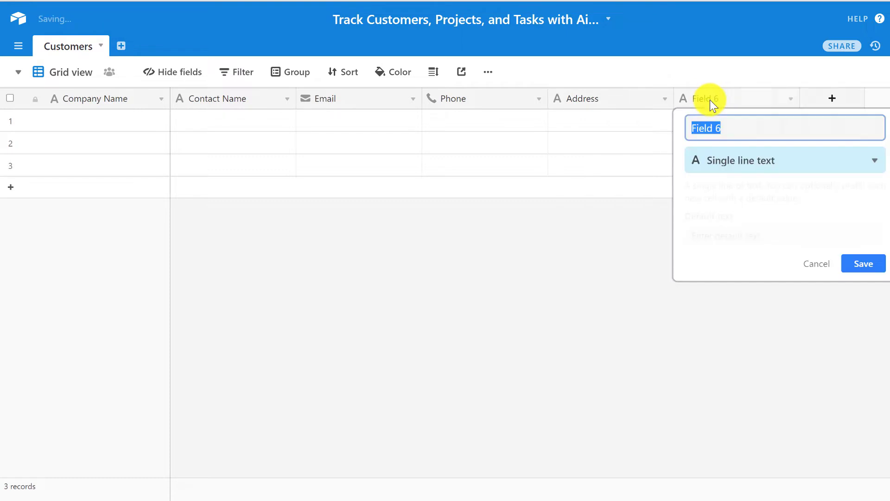
type("City")
key("Return")
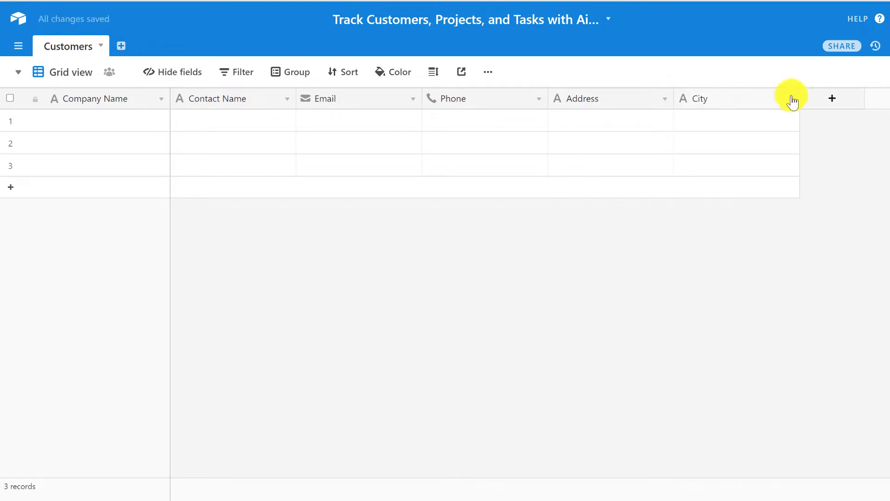
- Add two single line text fields named State and Zip after the City field
left_click(831, 99)
type("Stta")
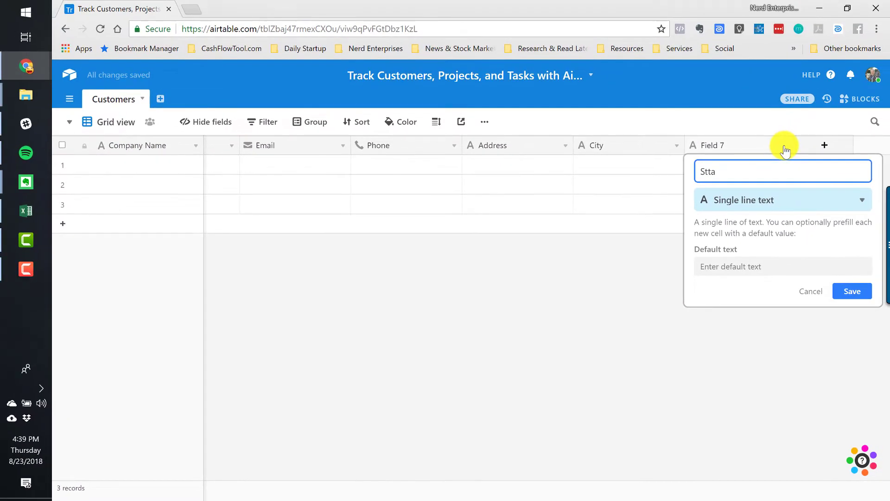
key("Return")
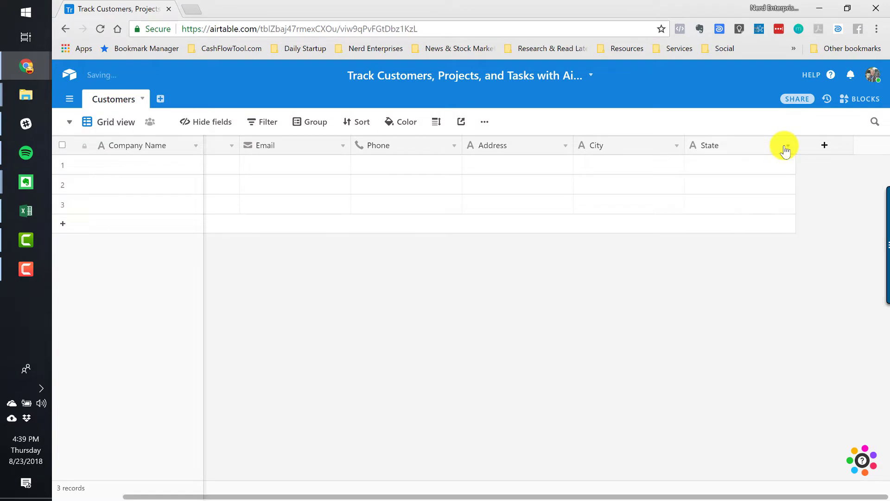
left_click(819, 145)
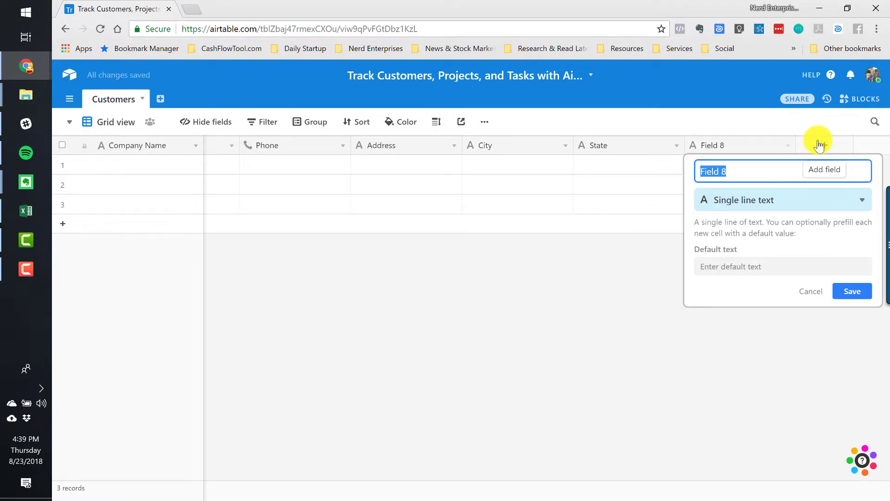
type("Zip")
key("Return")
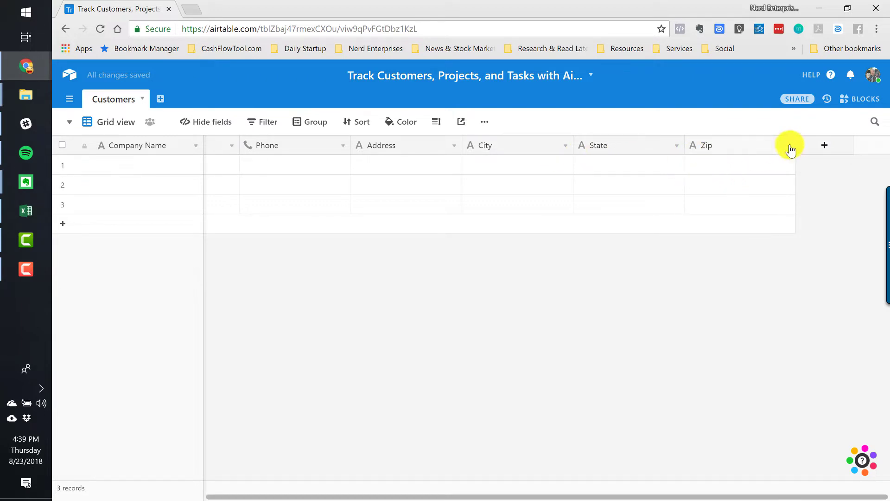
- Add a single line text field named Referred By after the Zip field
left_click(812, 146)
type("Refe")
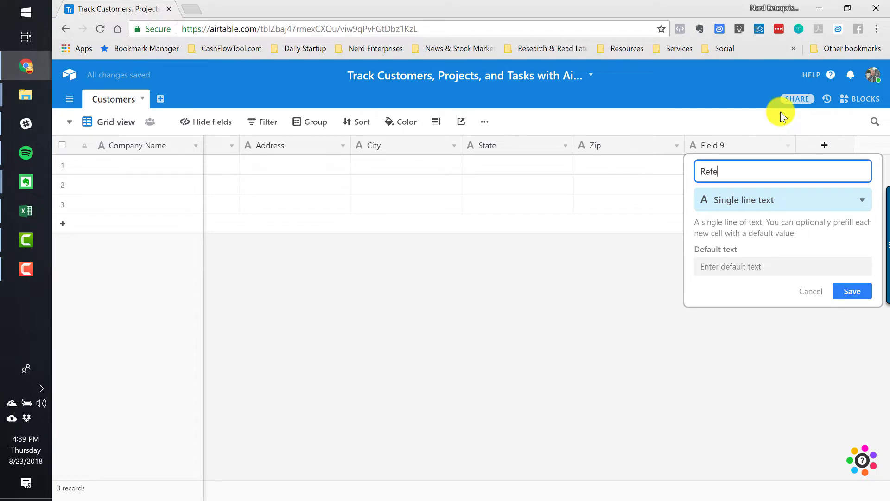
type("rred By")
key("Return")
left_click(726, 166)
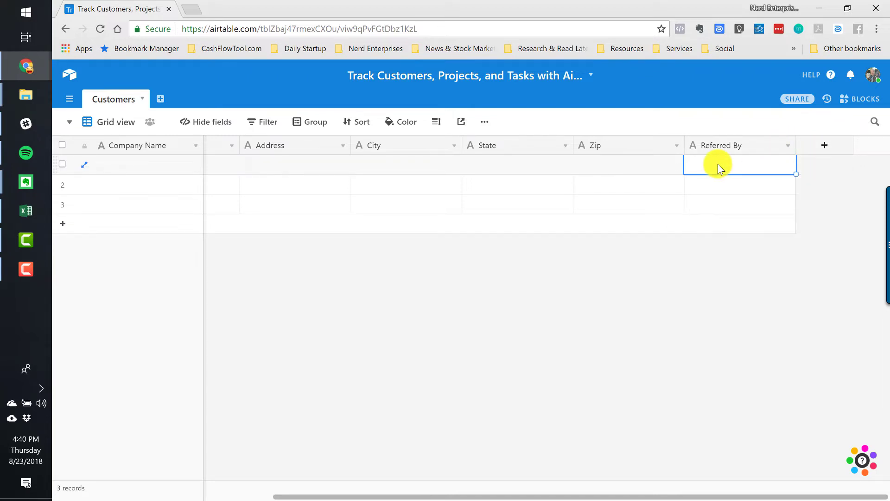
left_click(171, 185)
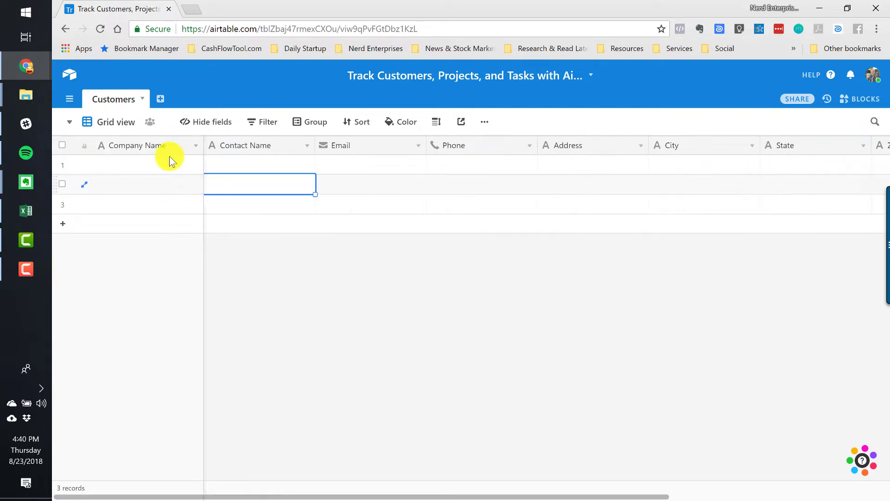
left_click(166, 166)
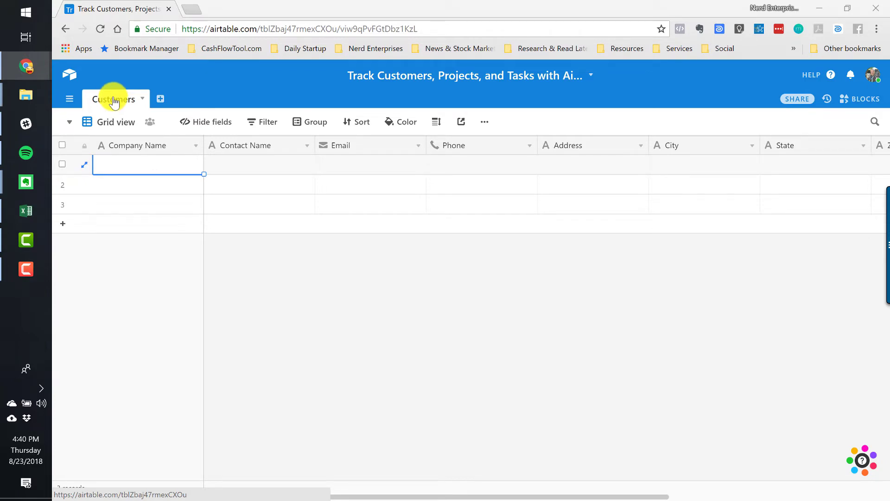
- Create a new empty table named Staff beside the Customers table
left_click(160, 98)
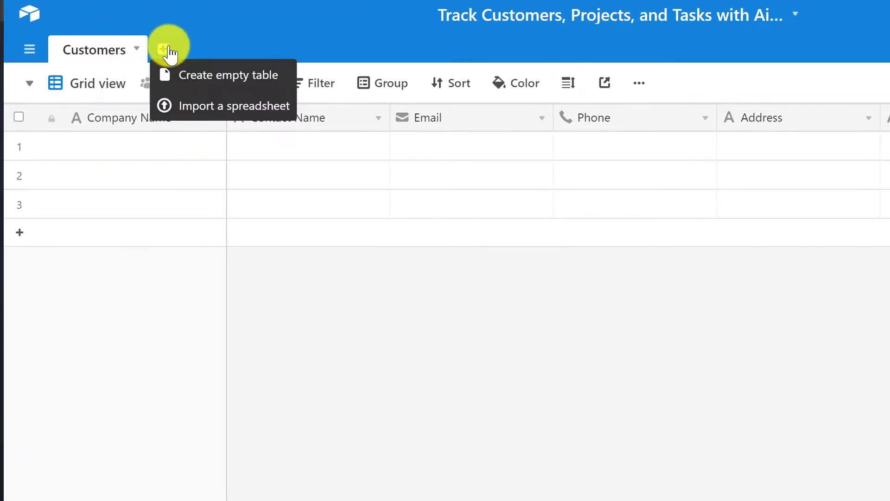
left_click(213, 75)
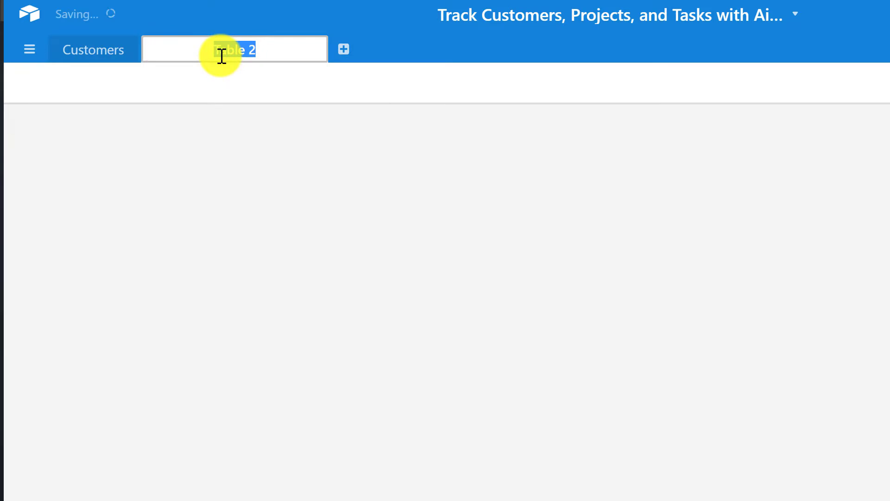
type("Staff")
key("Return")
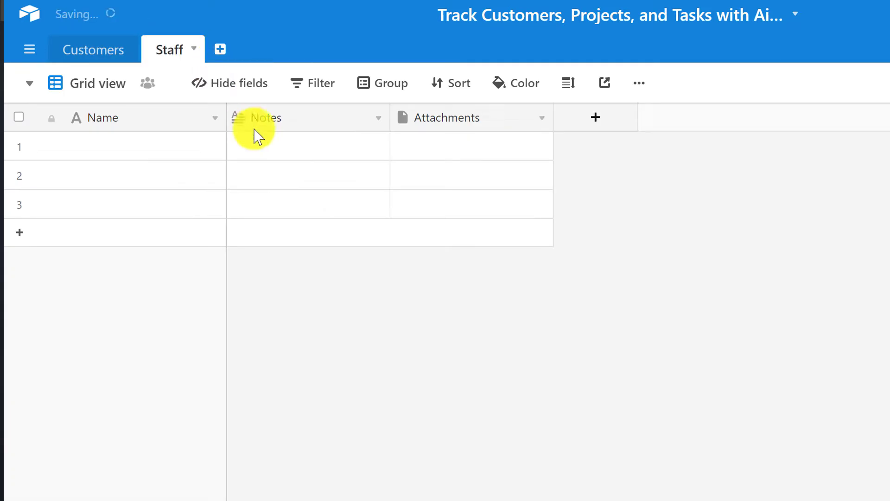
- Delete the default Notes and Attachments fields from the Staff table
left_click(288, 125)
right_click(288, 125)
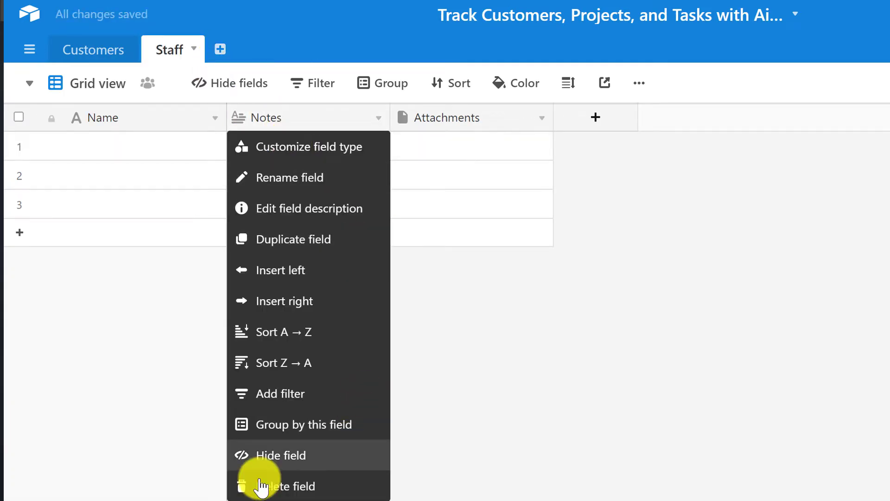
left_click(262, 485)
left_click(352, 120)
right_click(351, 120)
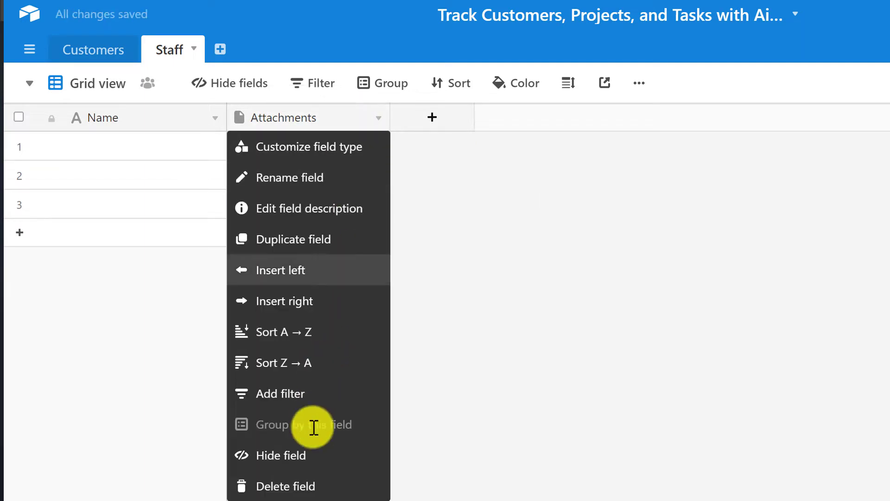
left_click(318, 483)
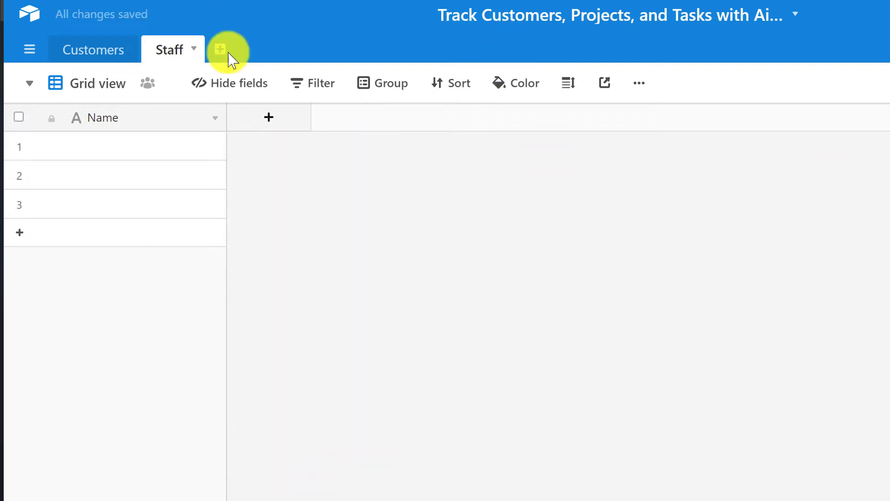
- Rename the Staff table's primary field to Staff Name, keeping it as single line text
double_click(102, 120)
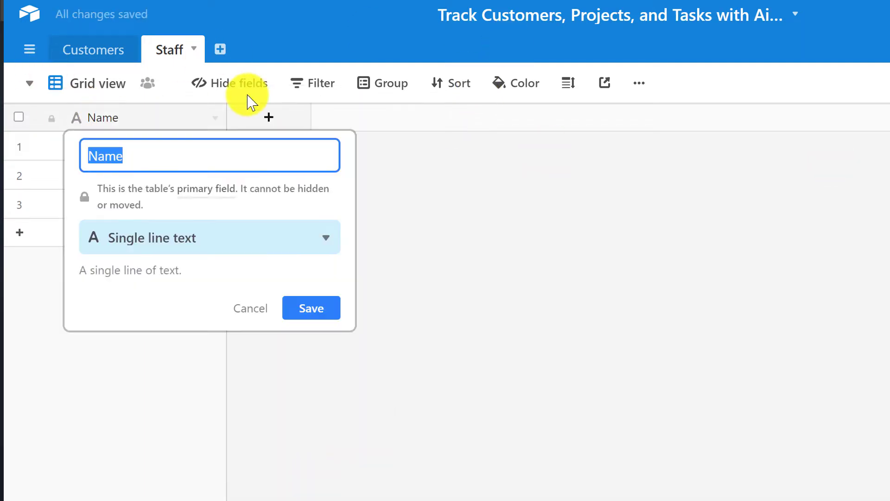
type("Staff Nam")
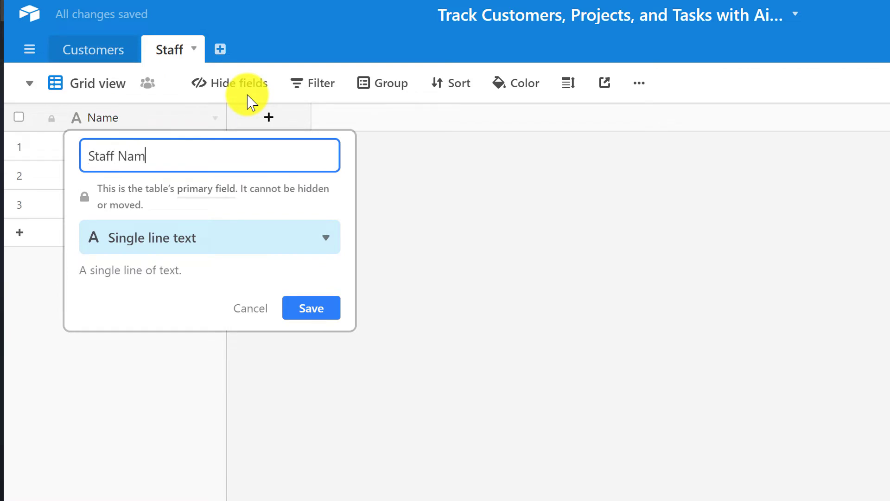
type("e")
key("Return")
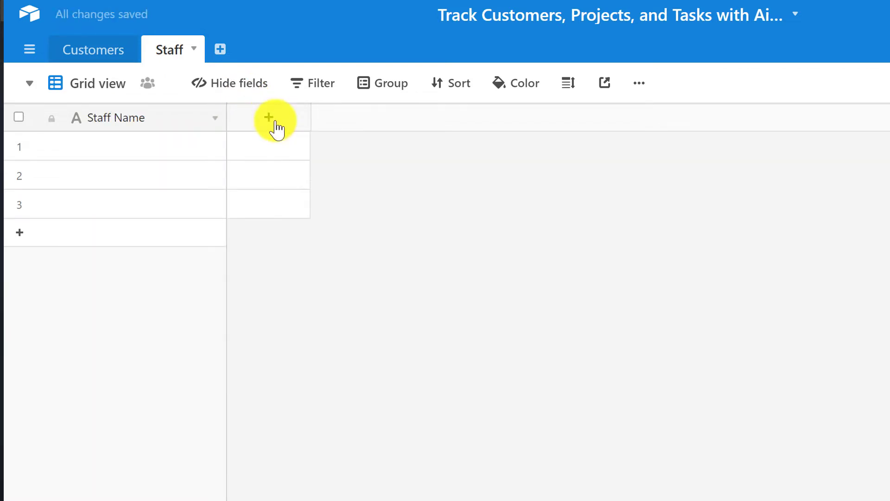
- Add an attachment field named Headshot and a single line text field named Title / Role to the Staff table
left_click(276, 125)
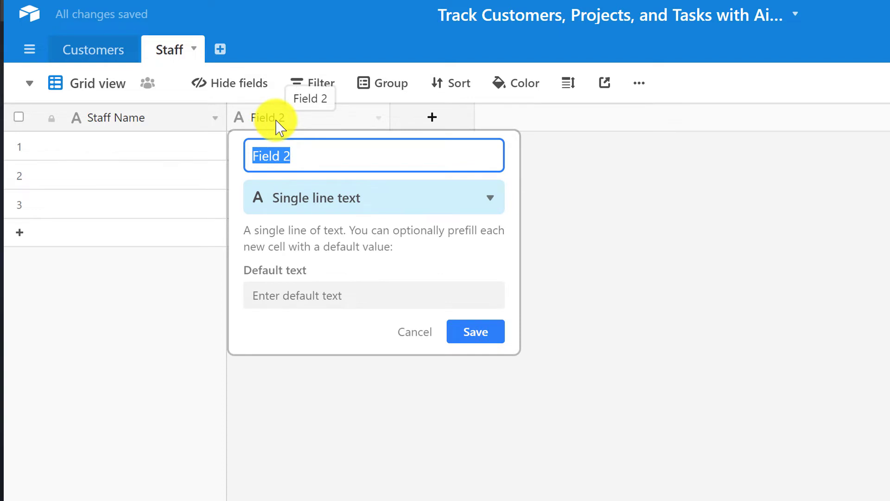
type("Headshot")
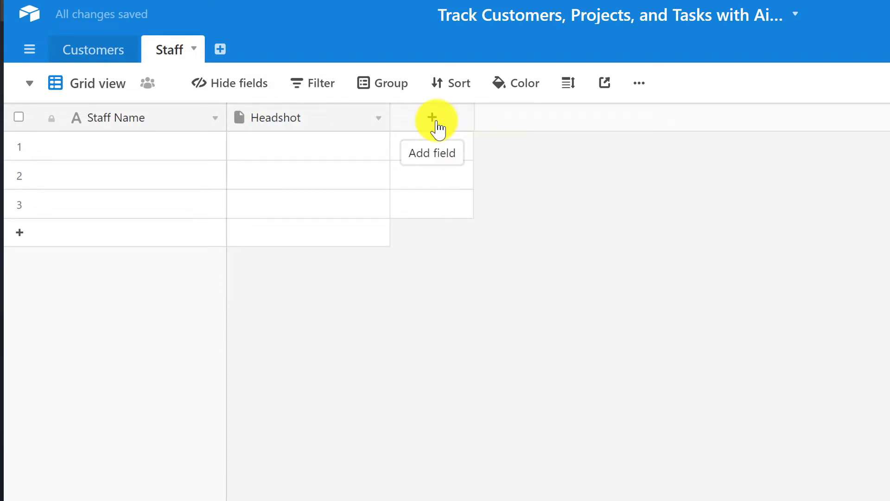
left_click(436, 121)
type("Tot")
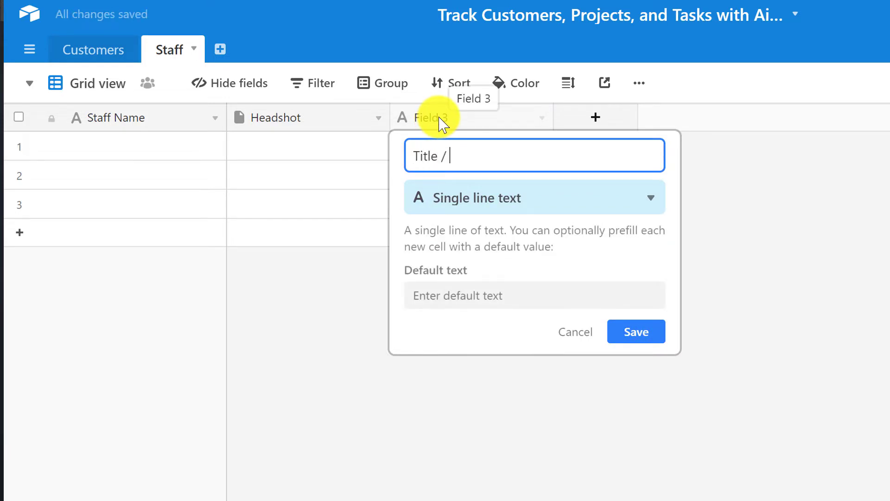
type("le / Role")
key("Return")
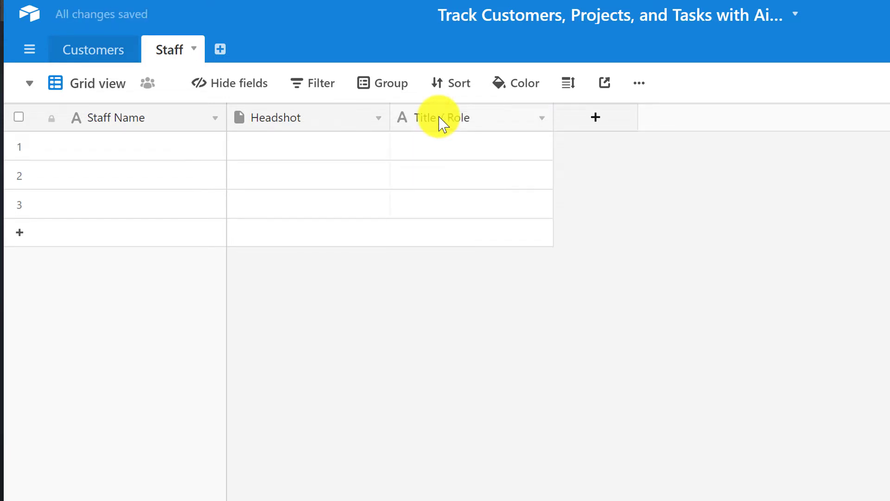
- Add a field named Email with the Email field type after the Title / Role field
left_click(588, 116)
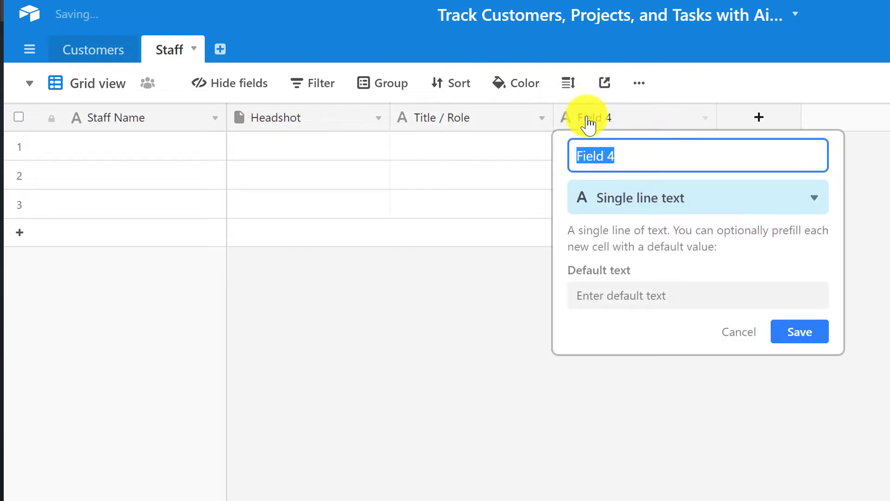
type("Email")
left_click(615, 200)
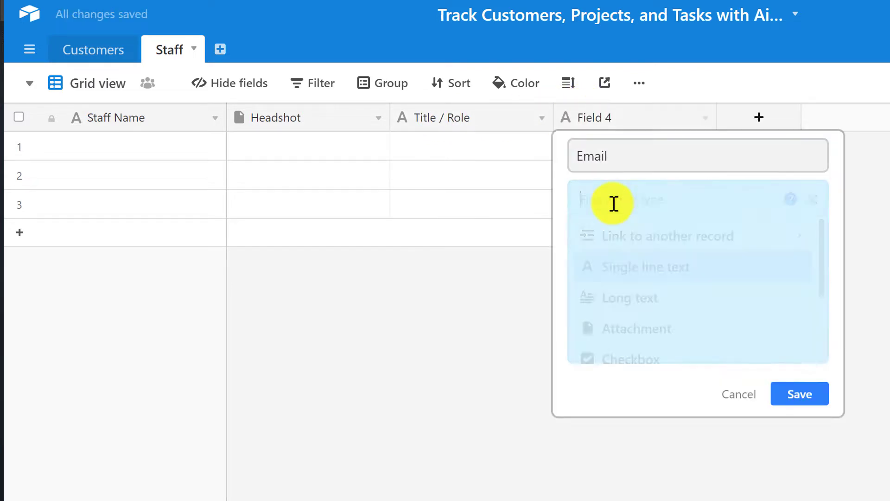
type("em")
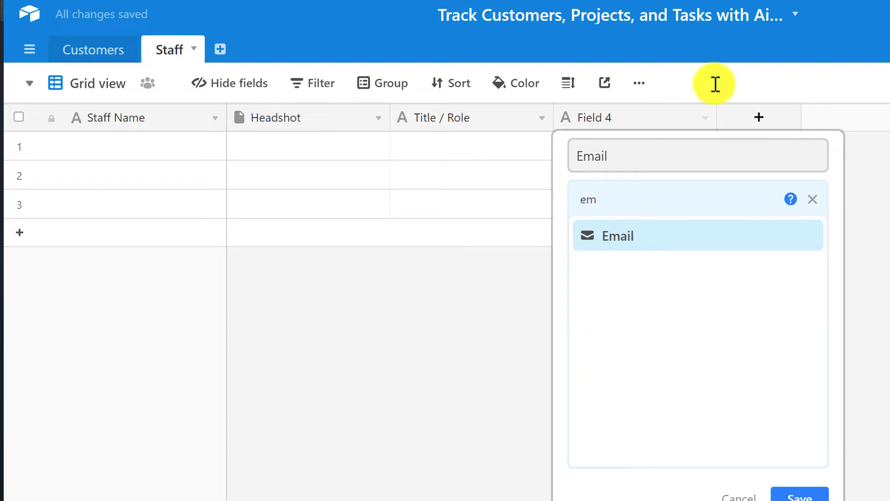
key("Return")
left_click(830, 285)
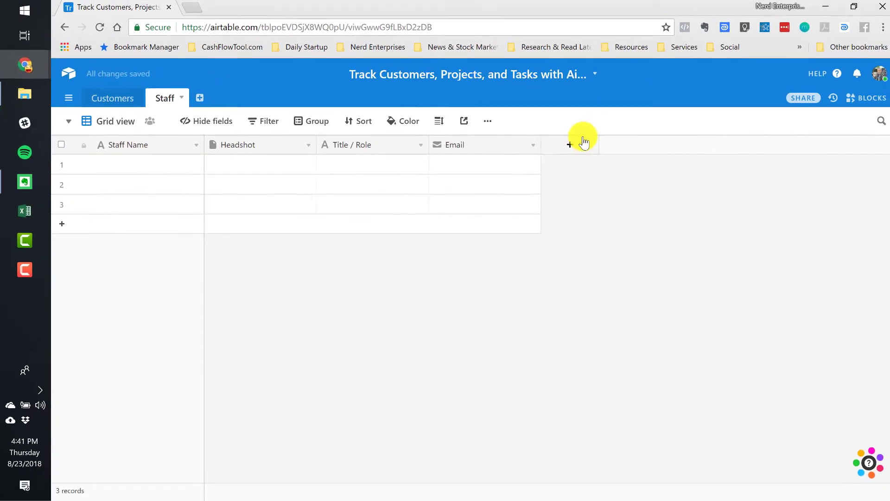
- Add a field named Phone with the Phone number field type after the Email field
left_click(581, 142)
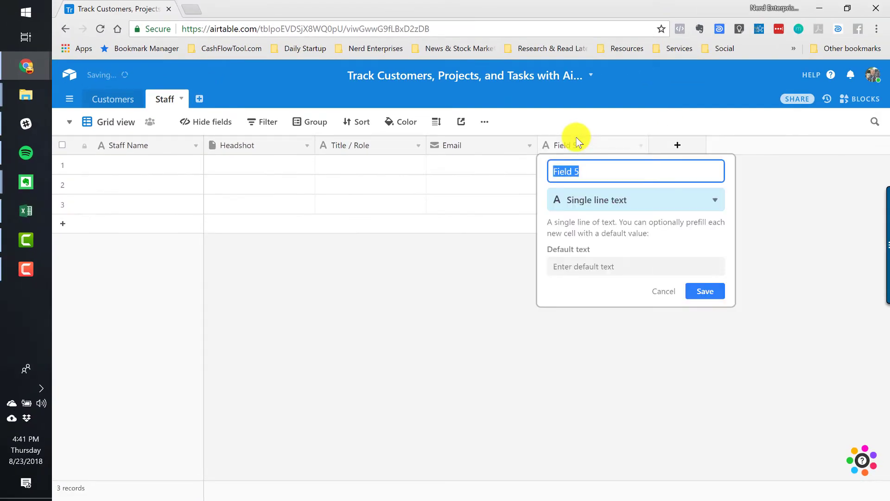
type("Phone")
left_click(590, 202)
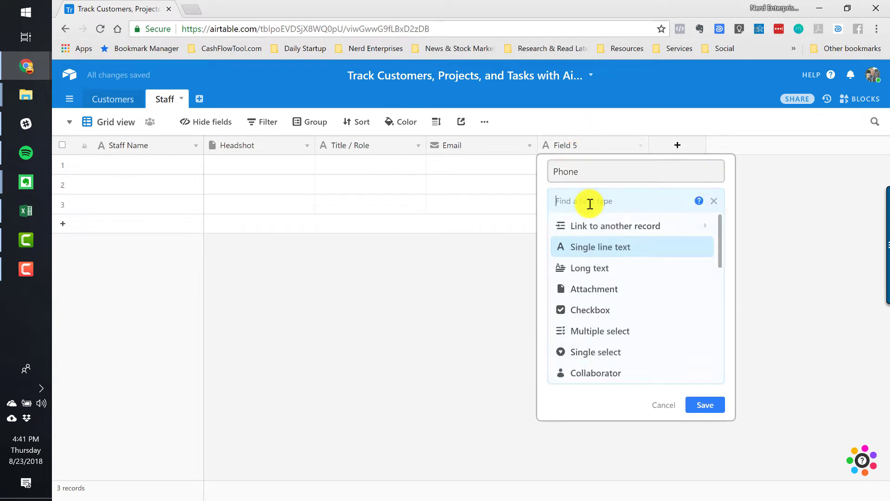
type("phon")
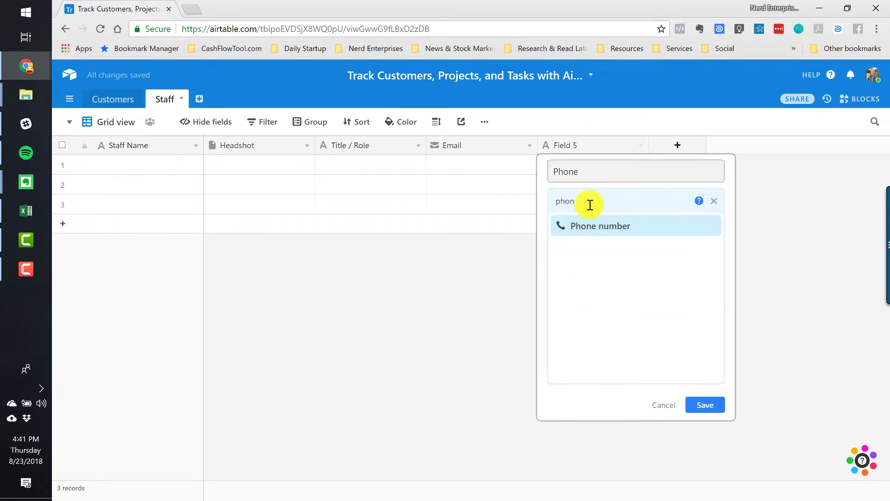
left_click(591, 228)
left_click(705, 252)
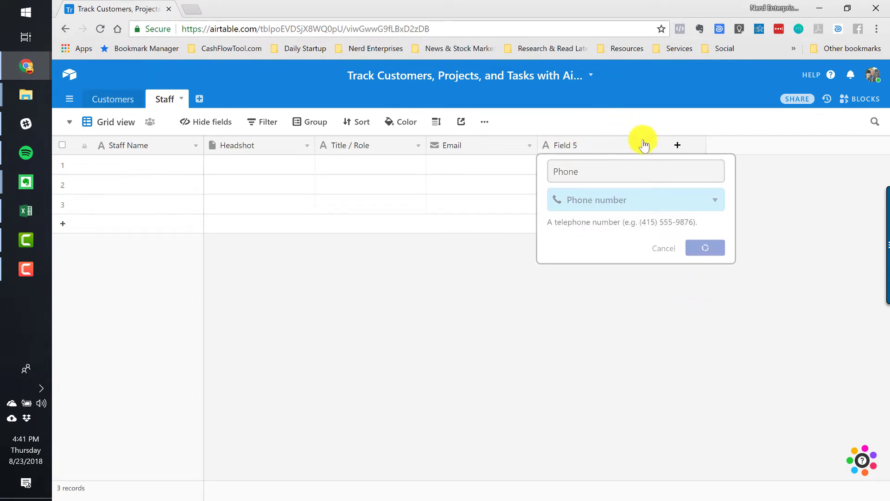
- Add two single line text fields named Address and City after the Phone field
left_click(678, 147)
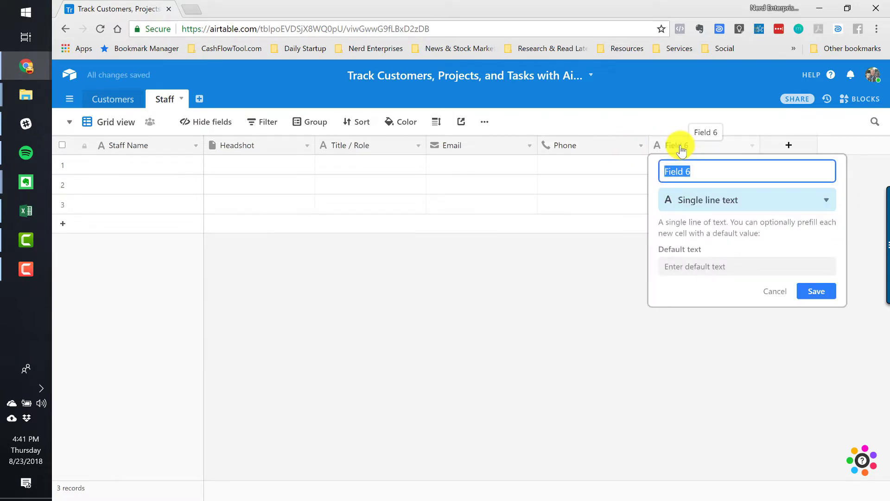
type("Add")
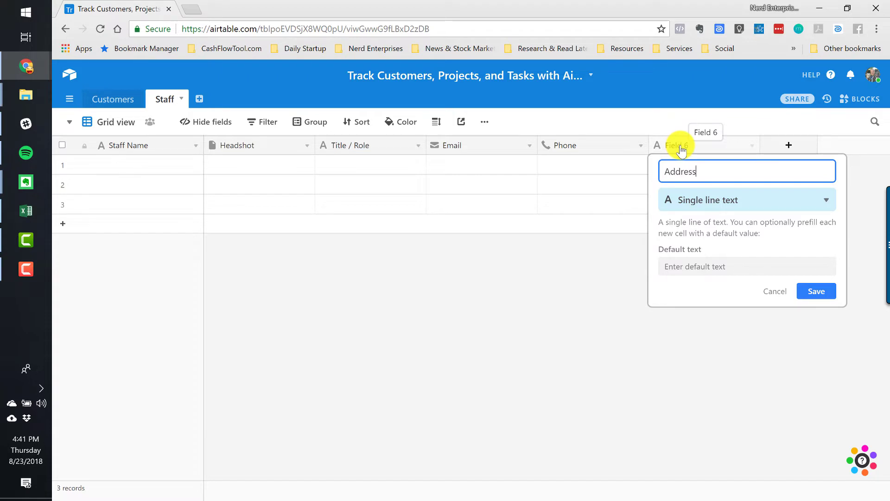
type("ress")
key("Return")
left_click(787, 146)
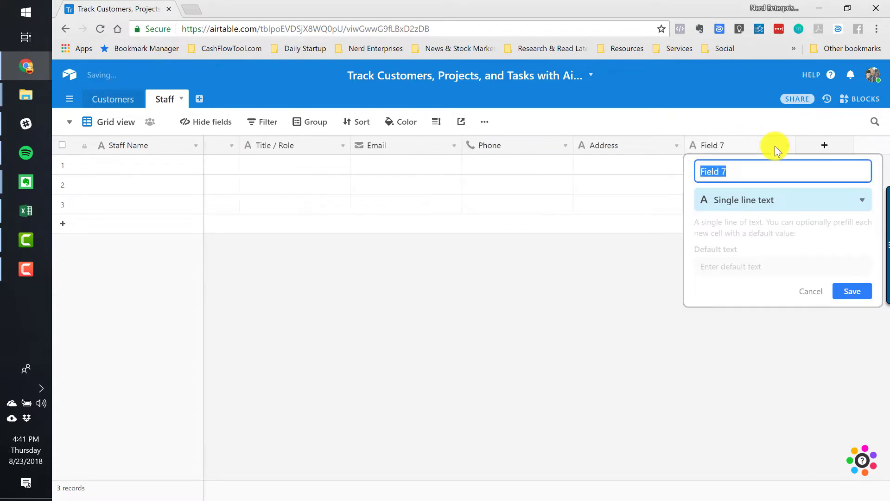
type("City")
key("Return")
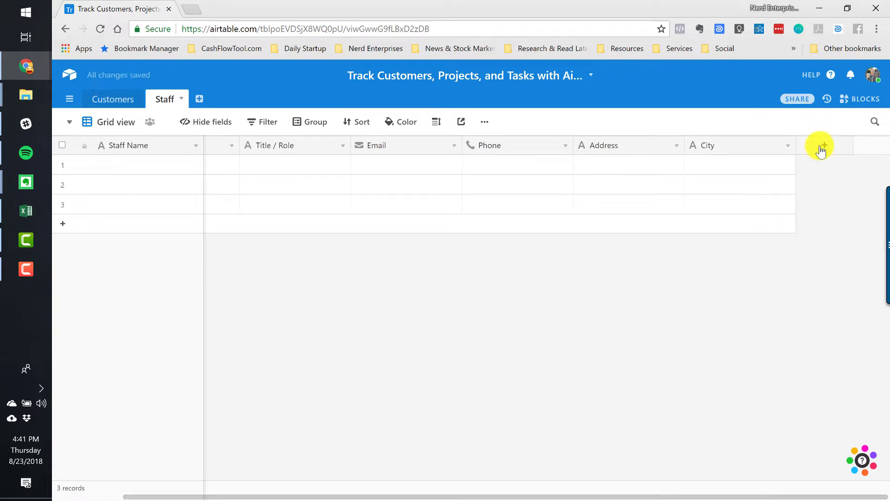
- Add single line text fields named State and Zip to the Staff table after the City field
left_click(820, 147)
type("State")
key("Return")
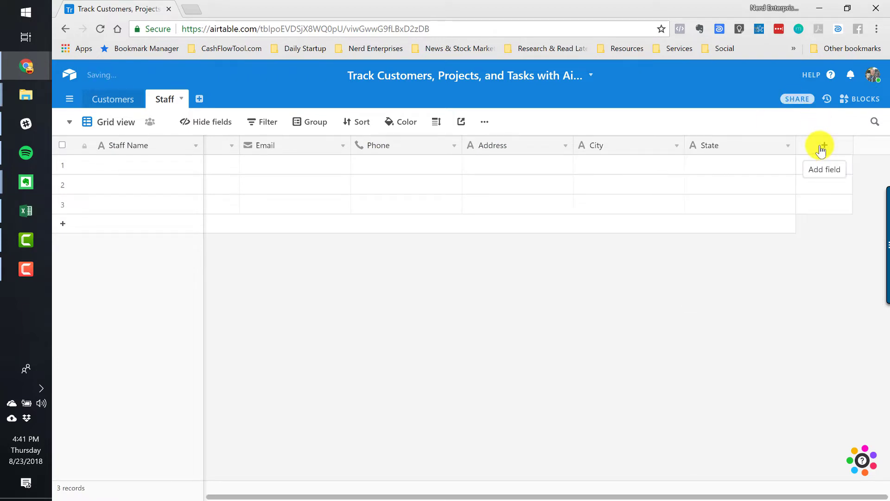
left_click(821, 147)
type("Zip")
key("Return")
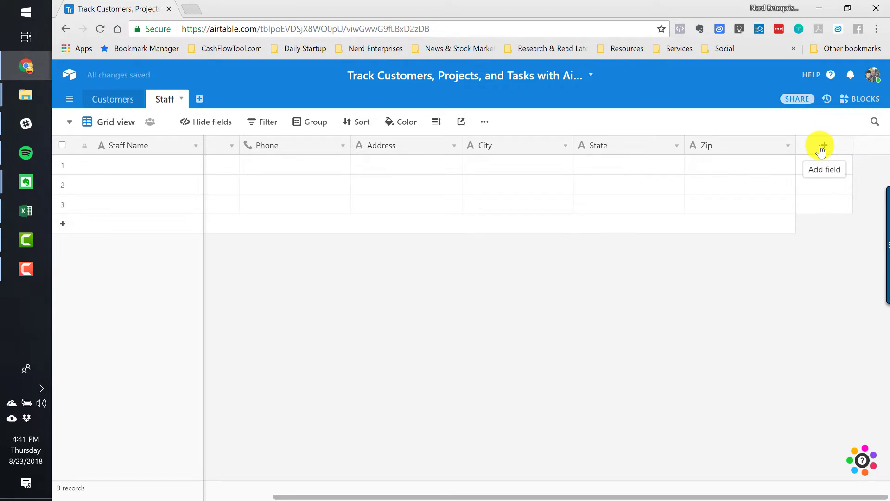
- Set up a new single select field named Type after the Zip field, with the options W2 and 1099
left_click(822, 147)
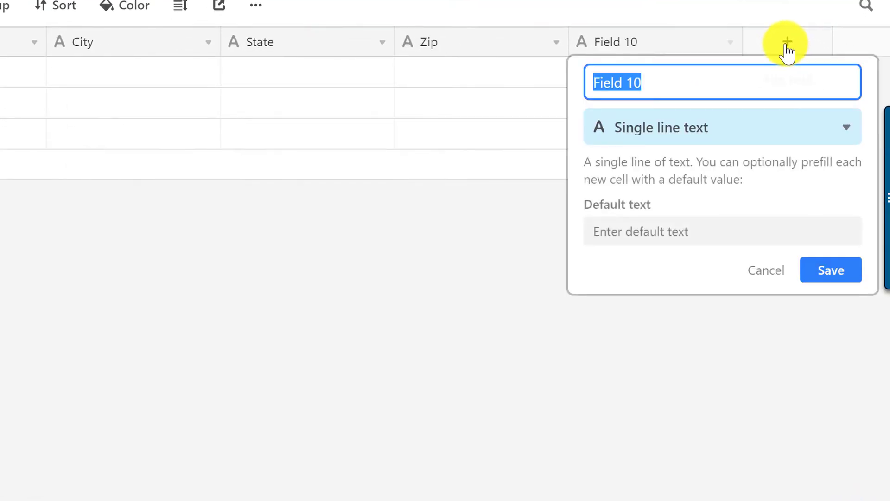
type("Type")
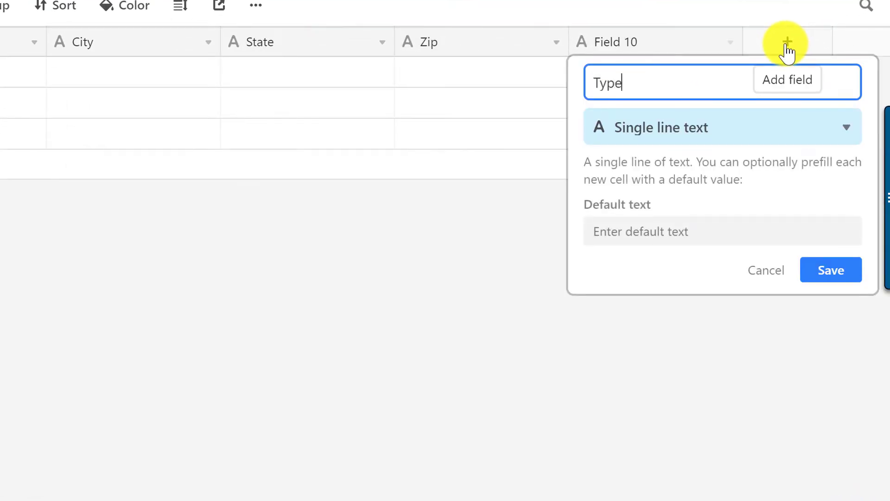
left_click(701, 125)
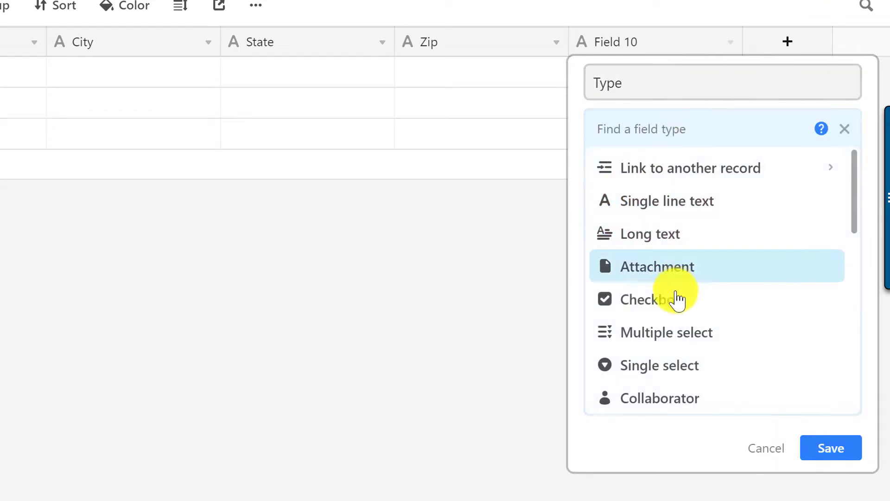
left_click(664, 364)
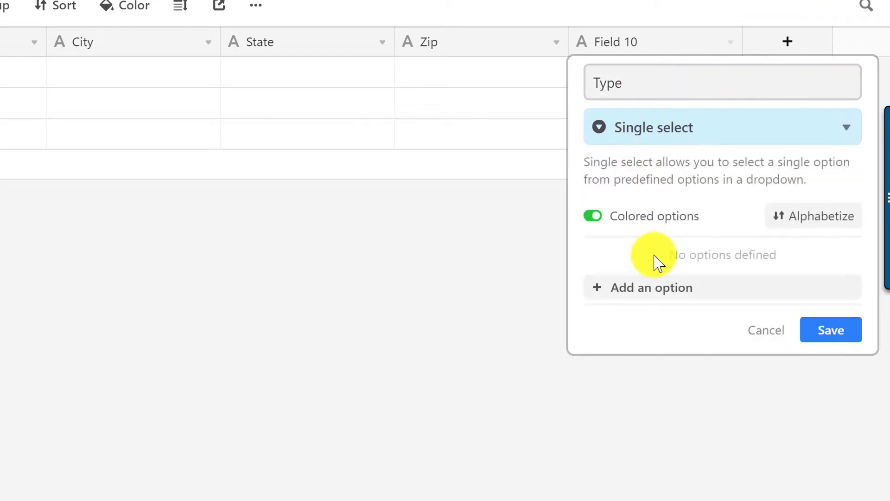
left_click(653, 296)
type("W2")
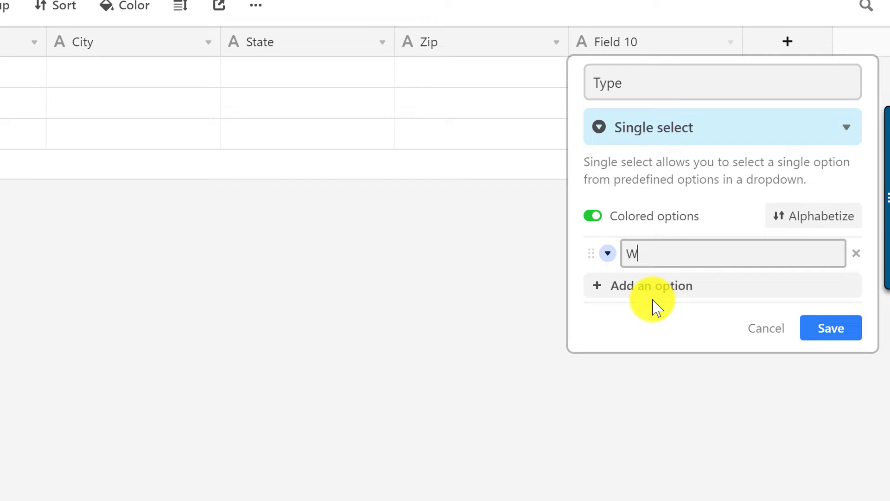
key("Return")
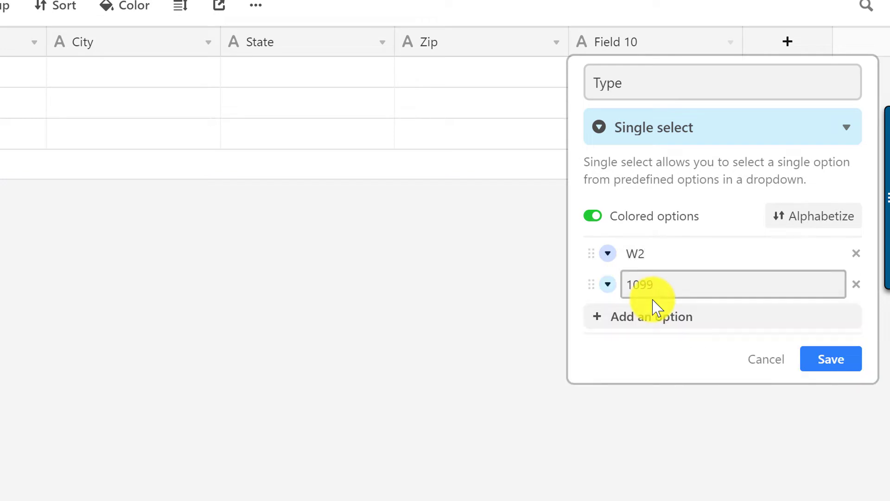
type("1099")
- Color the W2 option dark red and the 1099 option yellow, and save the Type field
left_click(607, 253)
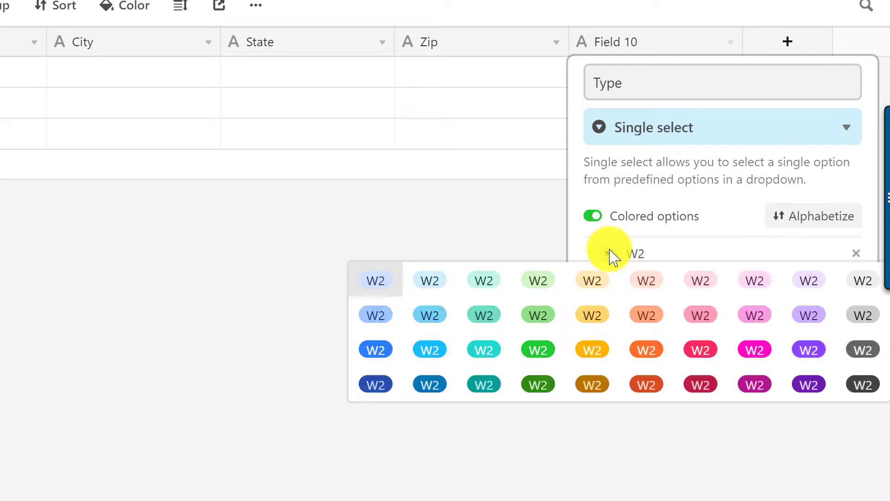
left_click(700, 384)
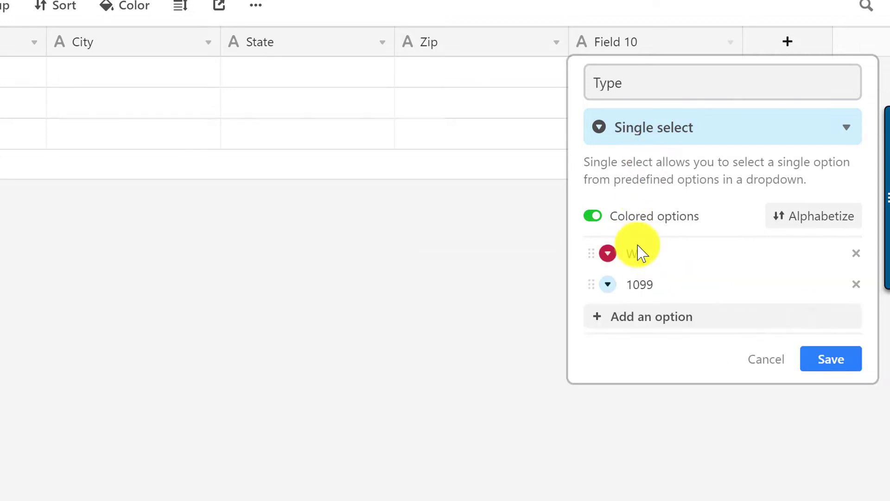
left_click(610, 283)
left_click(595, 315)
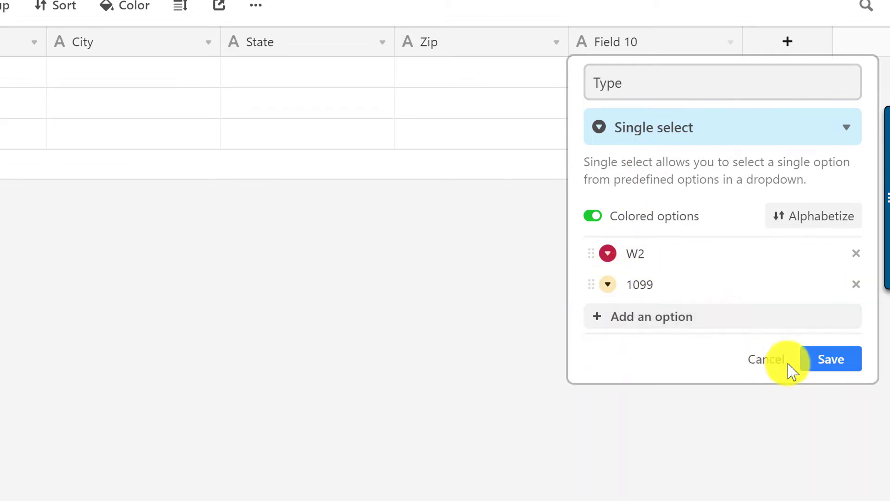
left_click(826, 367)
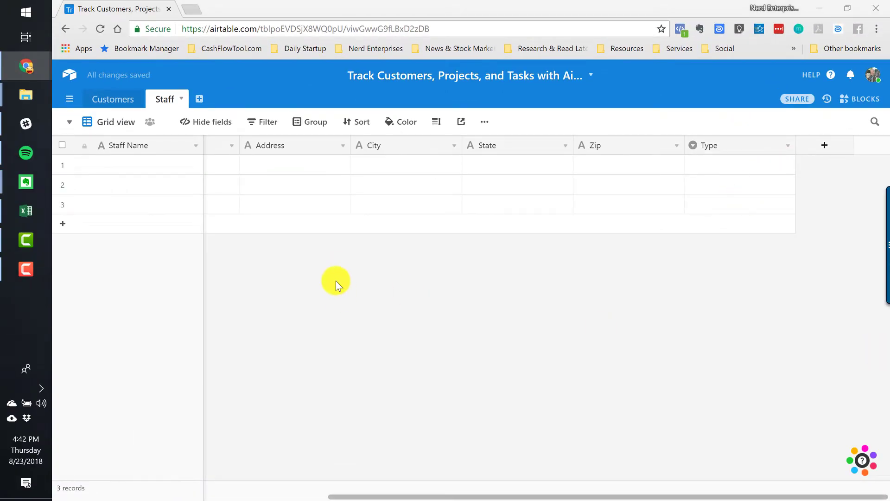
- Create a new empty table named Projects beside the Staff table
left_click(122, 98)
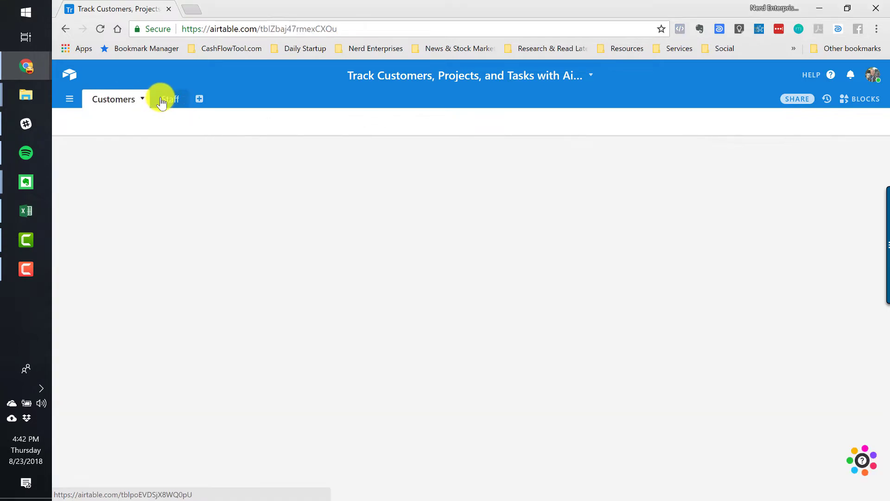
left_click(167, 99)
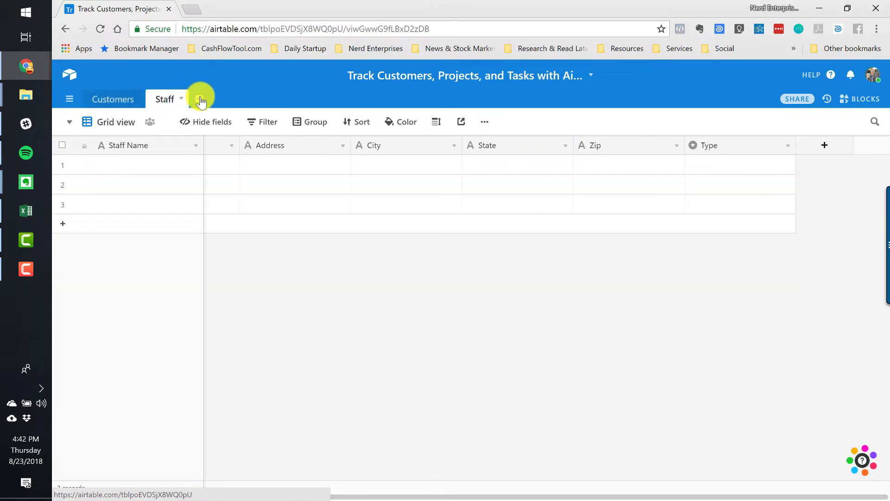
left_click(201, 100)
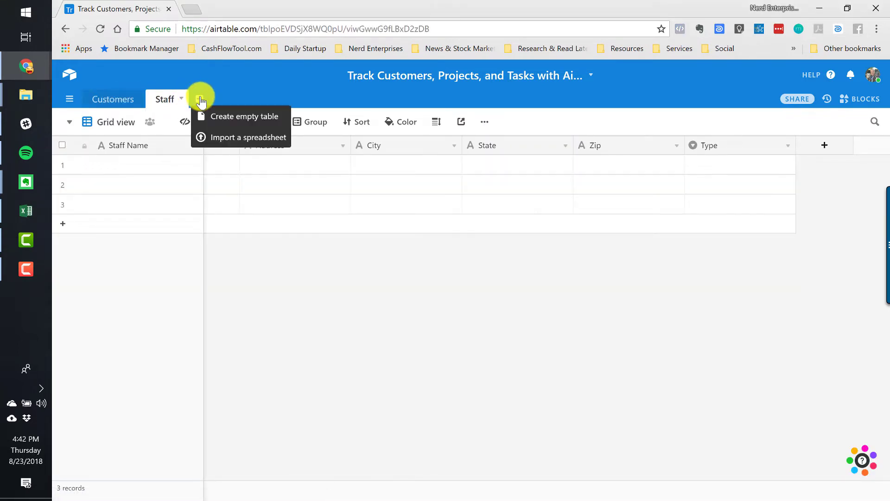
left_click(218, 112)
type("Projects")
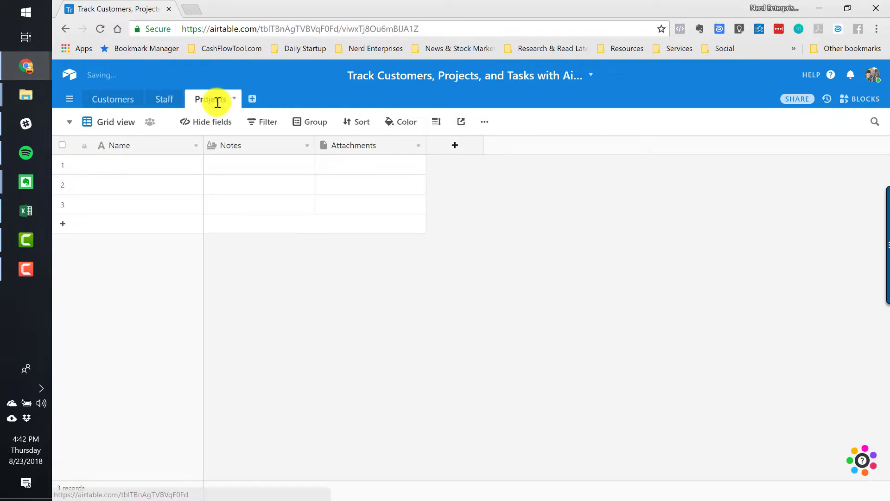
- Delete the default Notes and Attachments fields from the Projects table
key("Return")
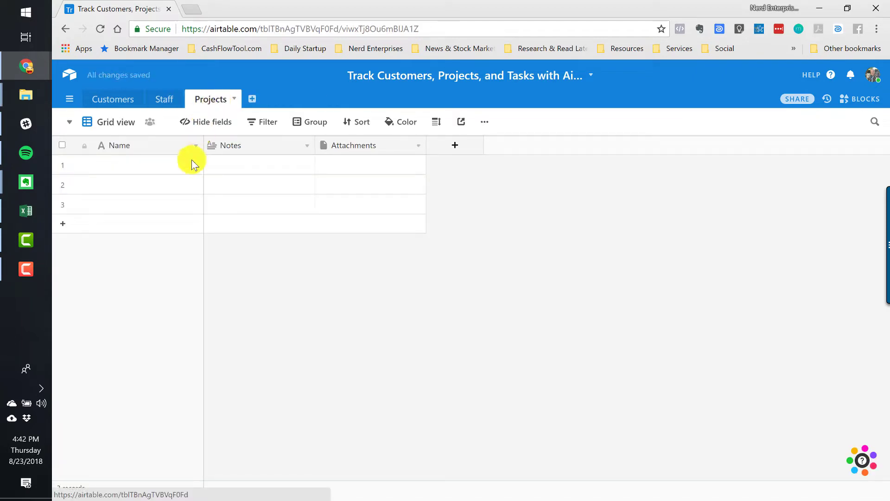
right_click(266, 145)
left_click(250, 395)
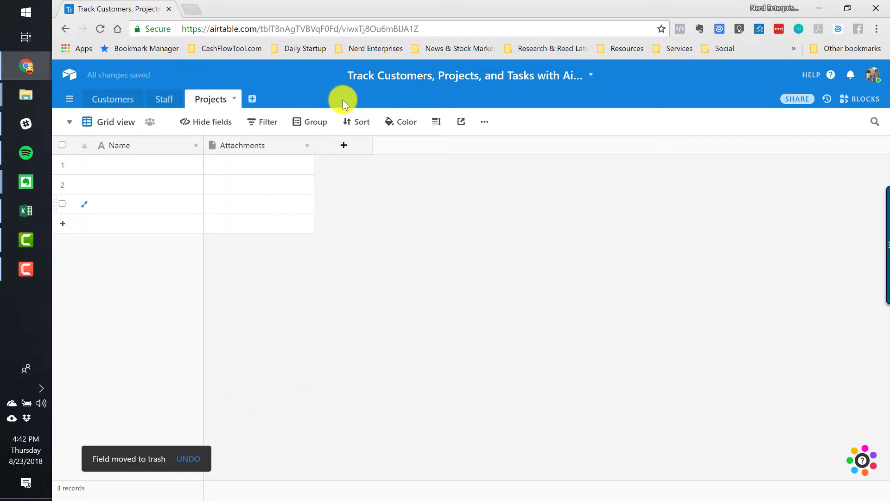
right_click(254, 145)
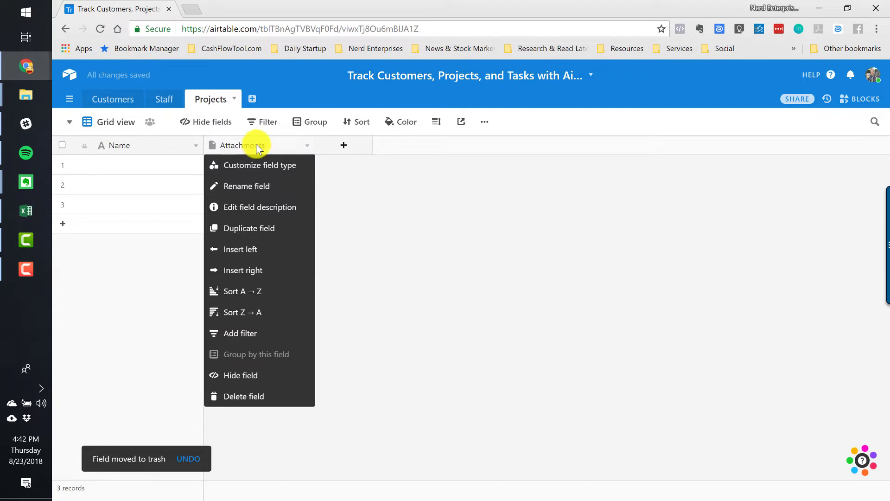
left_click(239, 396)
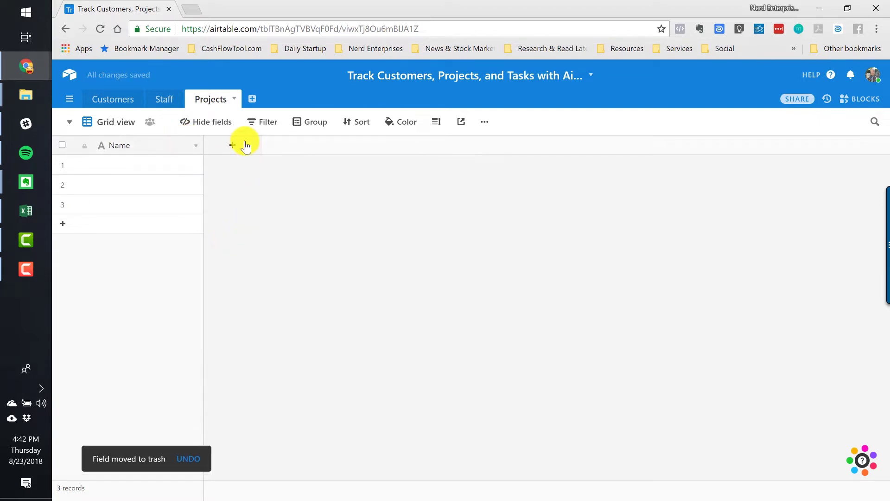
- Rename the primary field of the Projects table to Project Name, keeping it as single line text
double_click(141, 150)
type("Project Name")
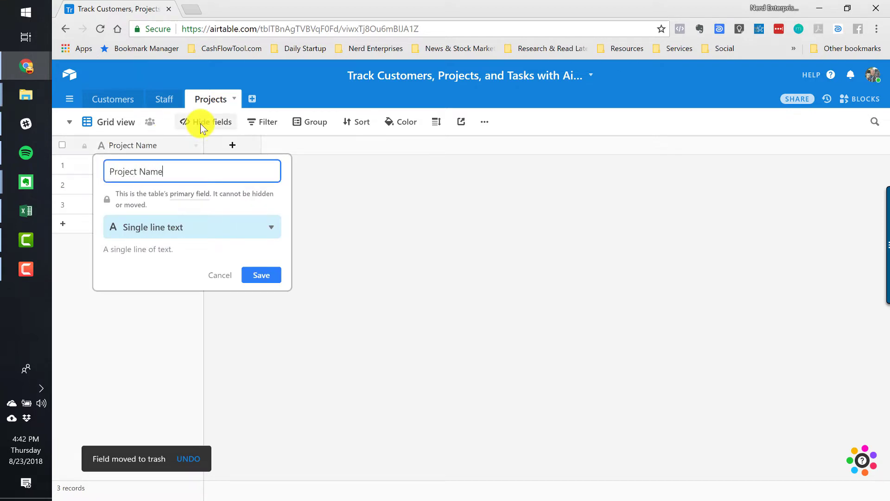
key("Return")
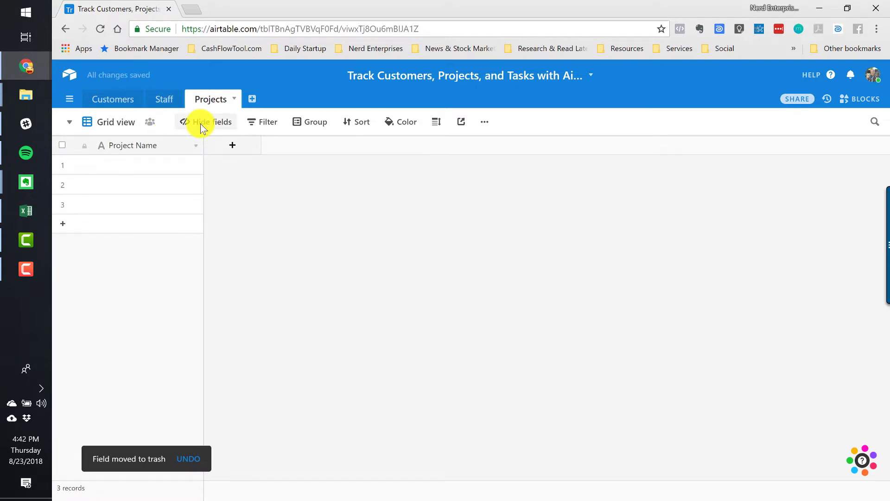
- Add a Date field named Start Date after the Project Name field, using the local date format
left_click(224, 149)
type("Start Date")
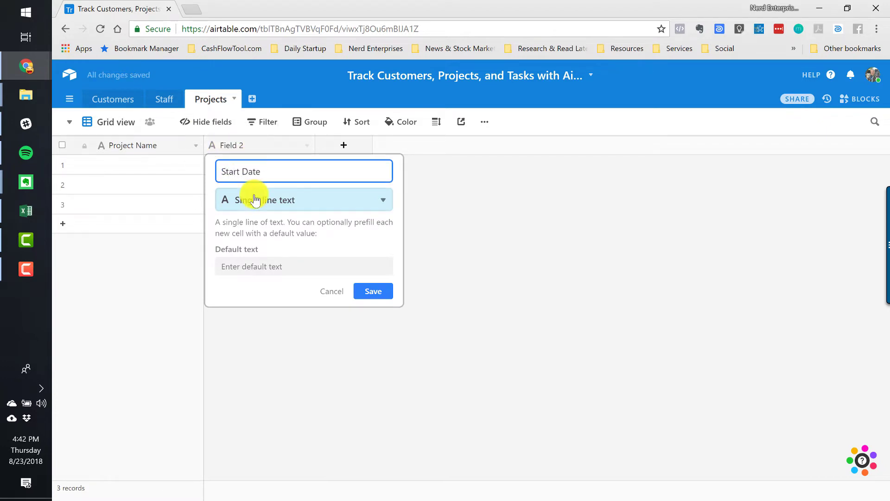
left_click(241, 199)
type("Dat")
left_click(260, 229)
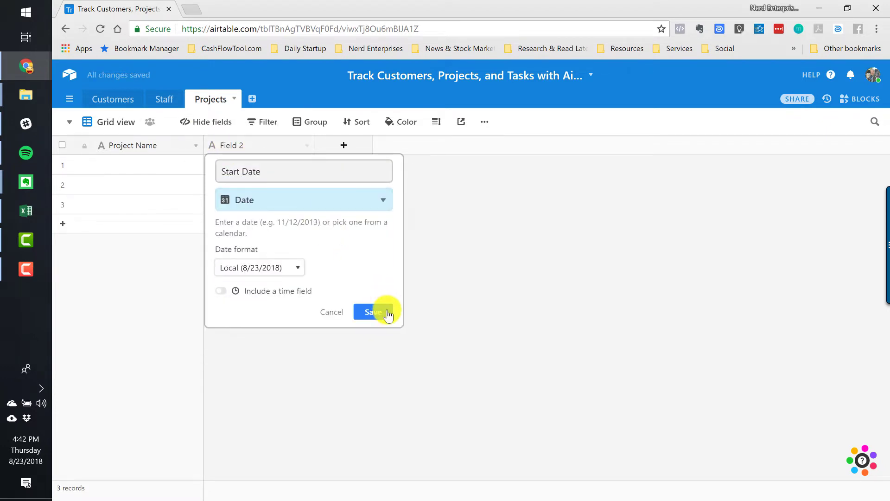
left_click(377, 308)
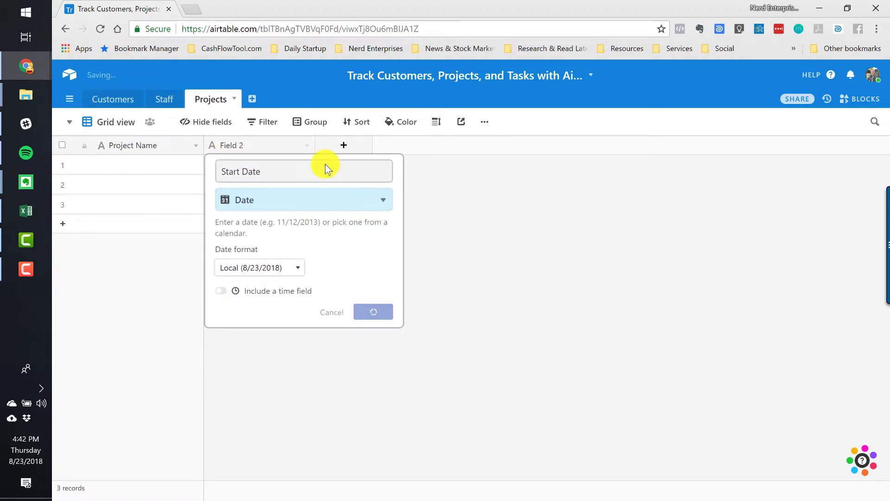
- Add a Date field named Due Date after the Start Date field, using the local date format
left_click(344, 146)
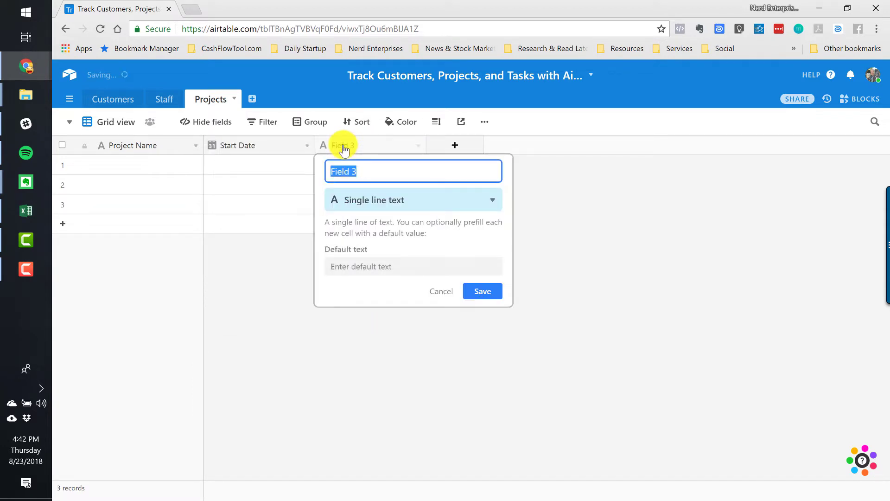
type("Due Date")
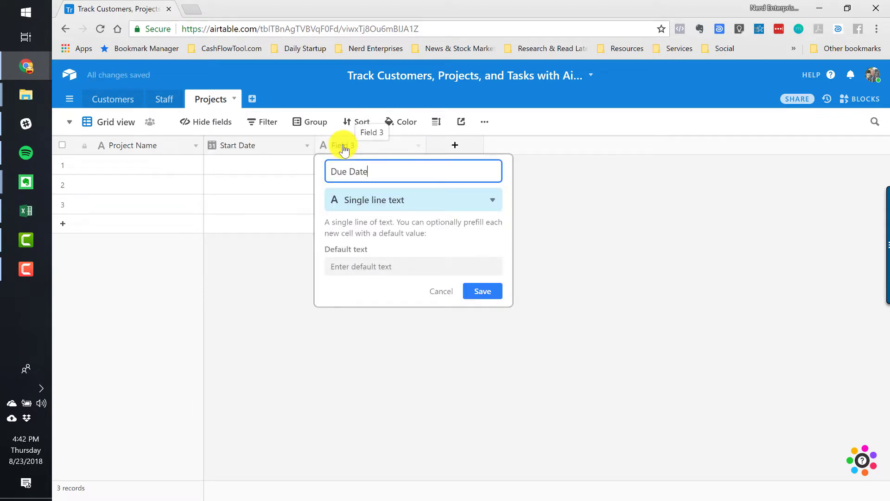
left_click(363, 200)
type("dat")
left_click(357, 227)
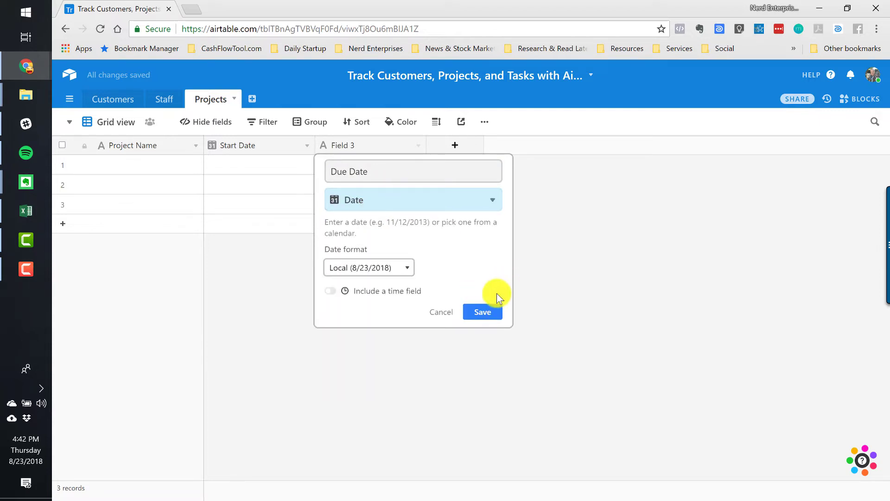
left_click(485, 312)
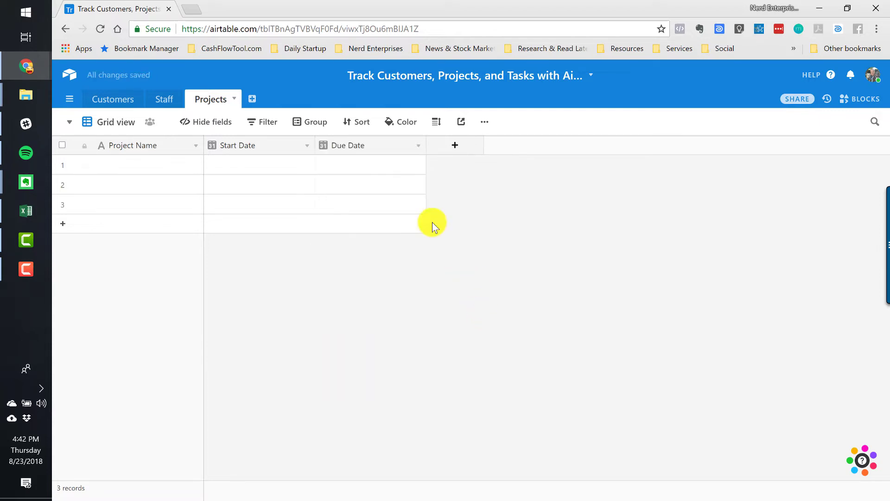
- Add a Customer field after Due Date that links to the Customers table, with linking to multiple records disallowed
left_click(457, 150)
type("Customer")
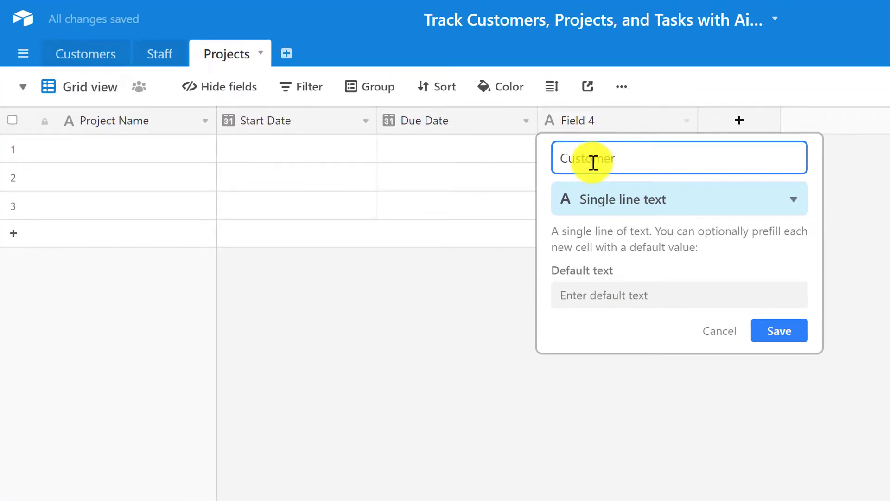
left_click(644, 204)
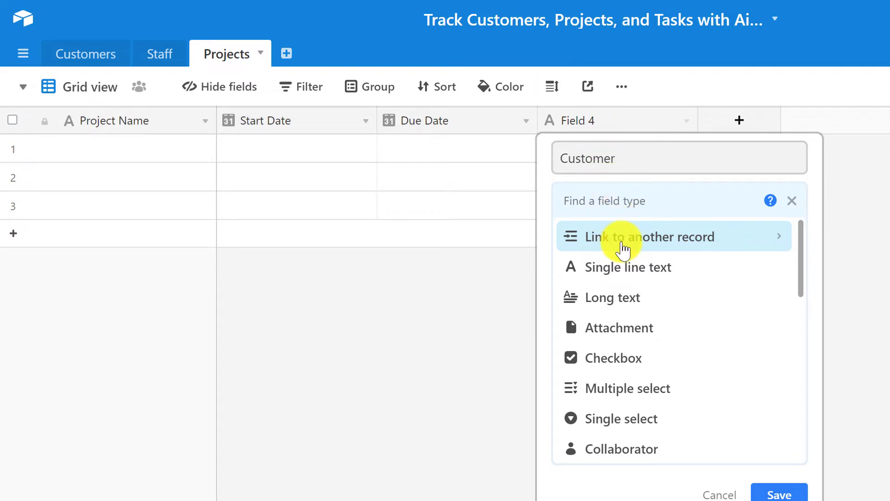
left_click(619, 240)
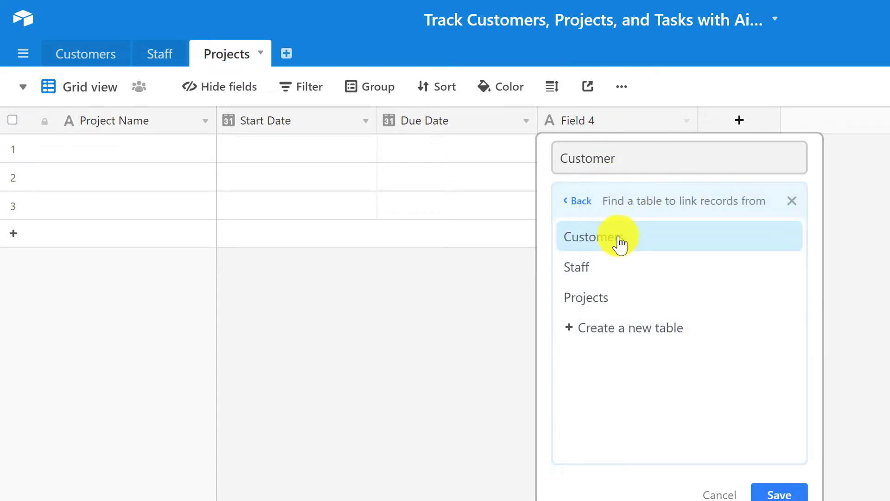
left_click(581, 235)
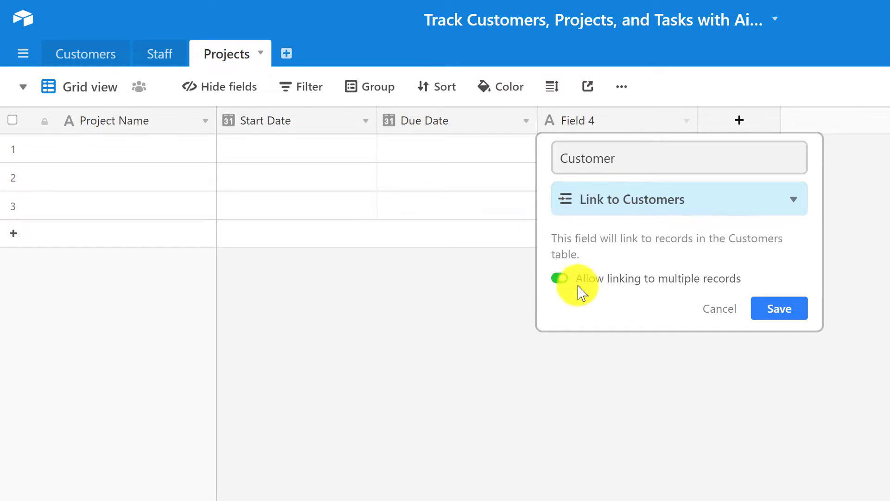
left_click(559, 278)
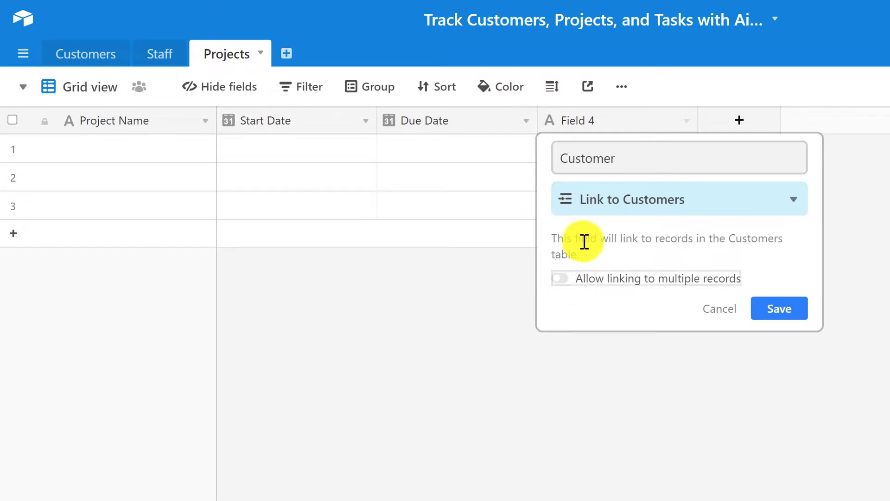
left_click(779, 310)
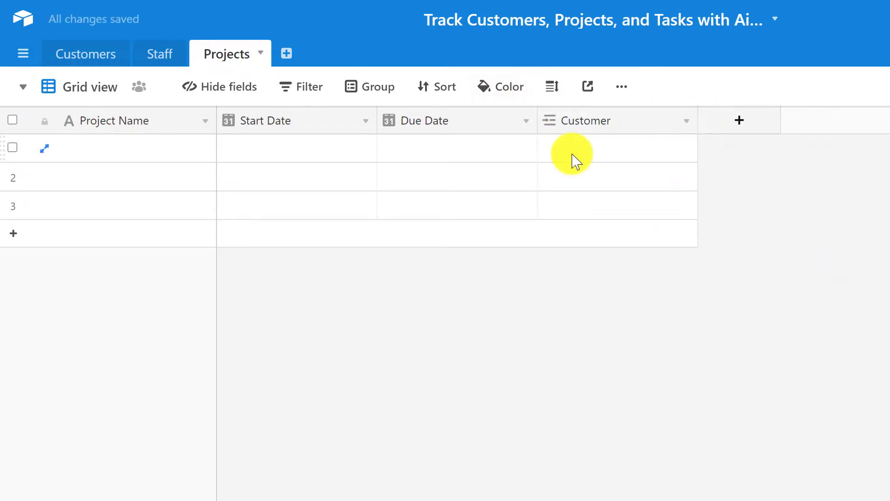
left_click(616, 157)
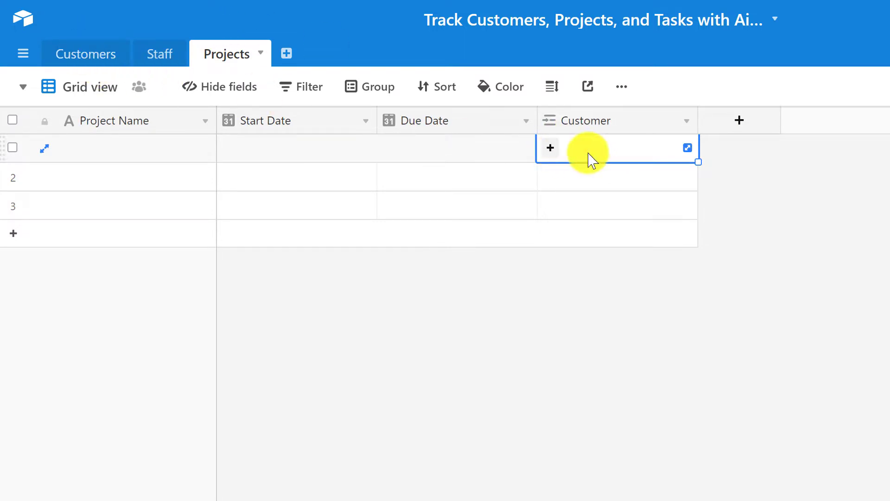
- Add an In Charge field after Customer that links to the Staff table, with linking to multiple records disallowed
left_click(738, 121)
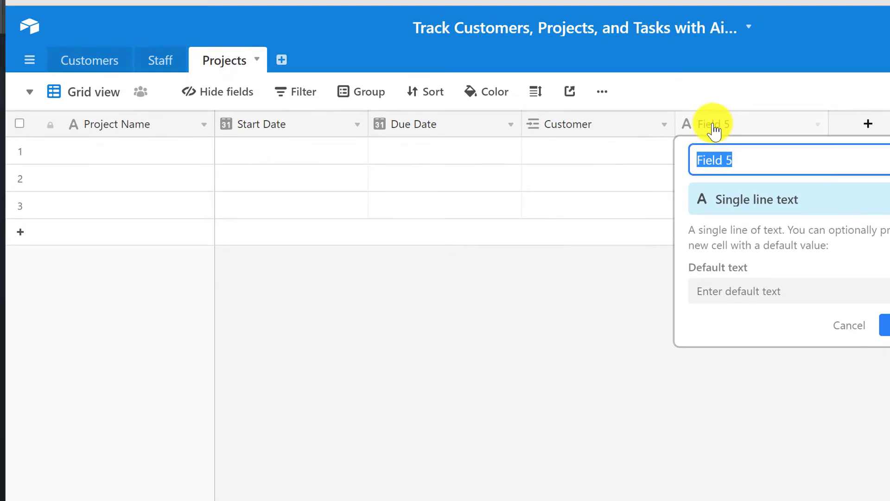
type("In Charge")
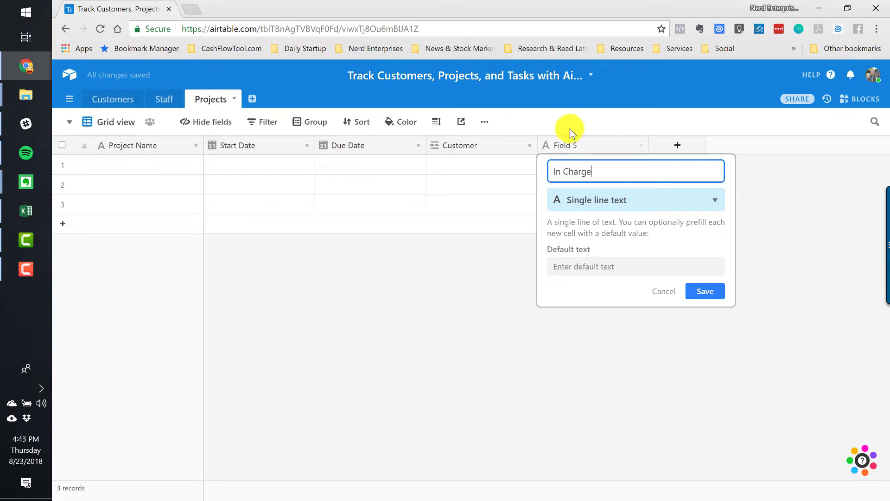
left_click(594, 206)
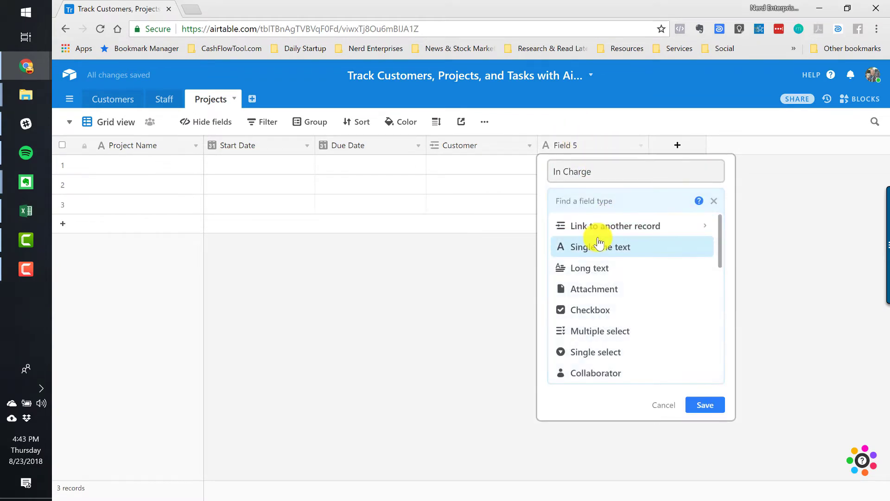
left_click(598, 234)
left_click(582, 246)
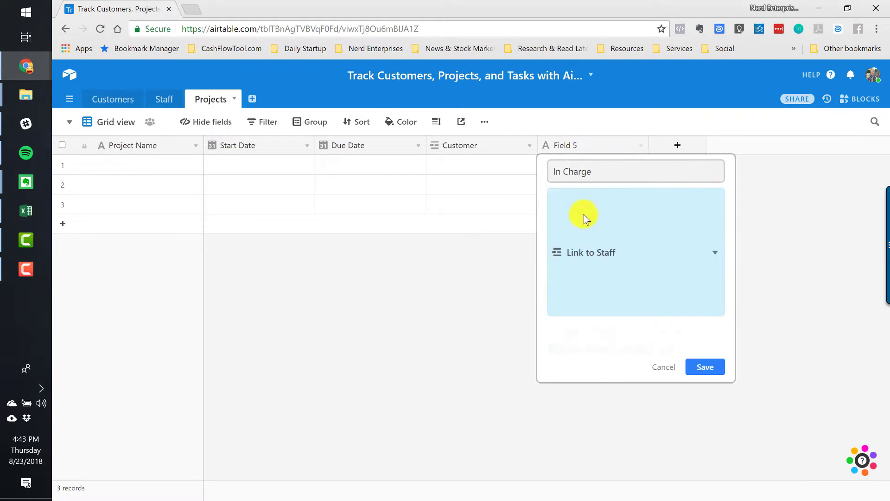
left_click(554, 244)
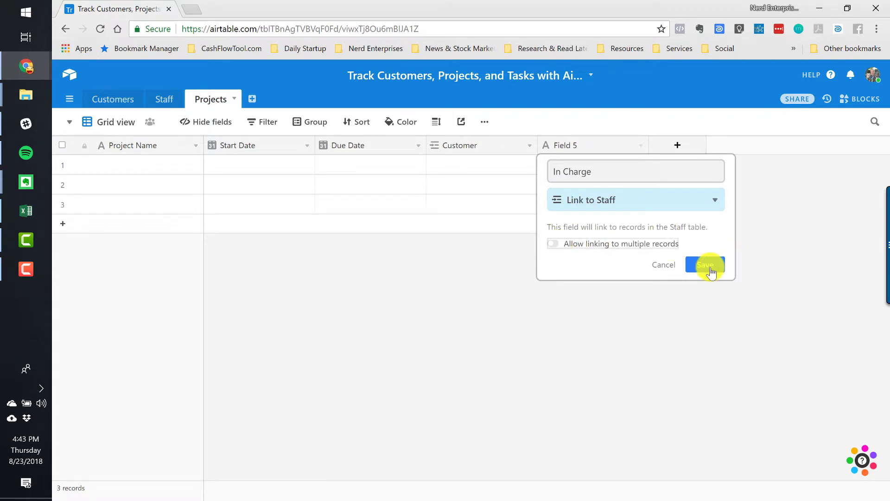
left_click(705, 265)
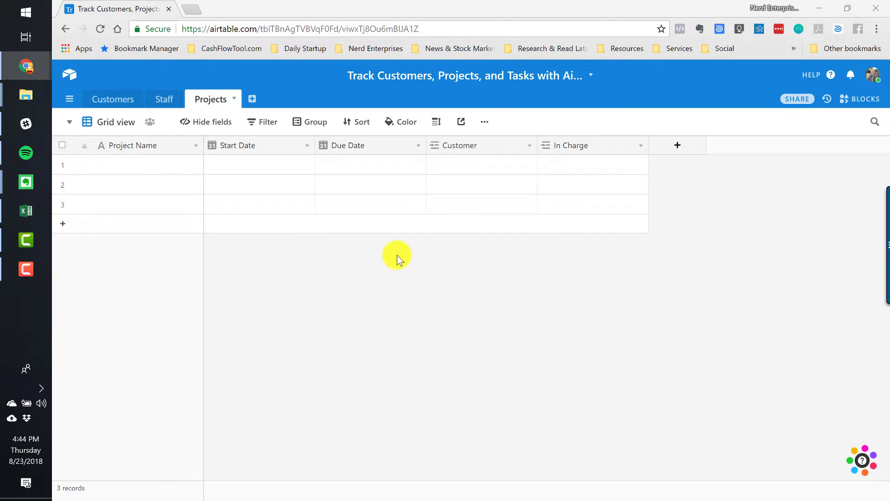
- Create a new empty table named Tasks beside the Projects table
left_click(253, 99)
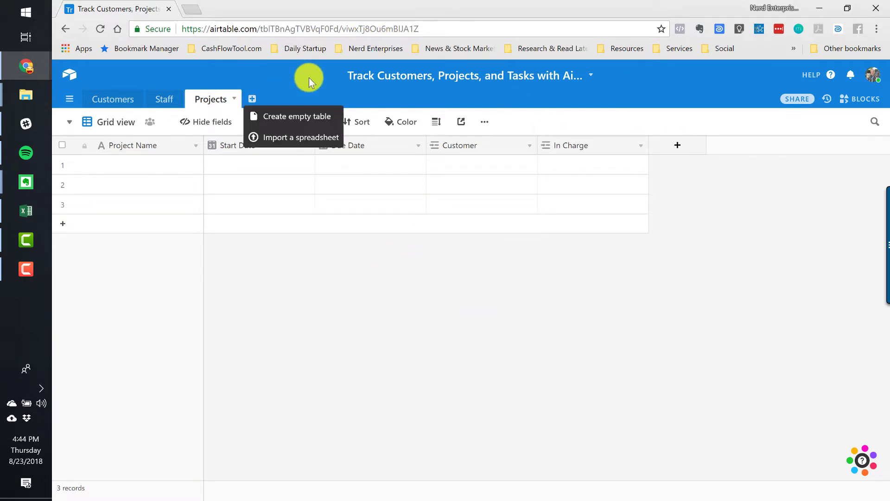
left_click(314, 116)
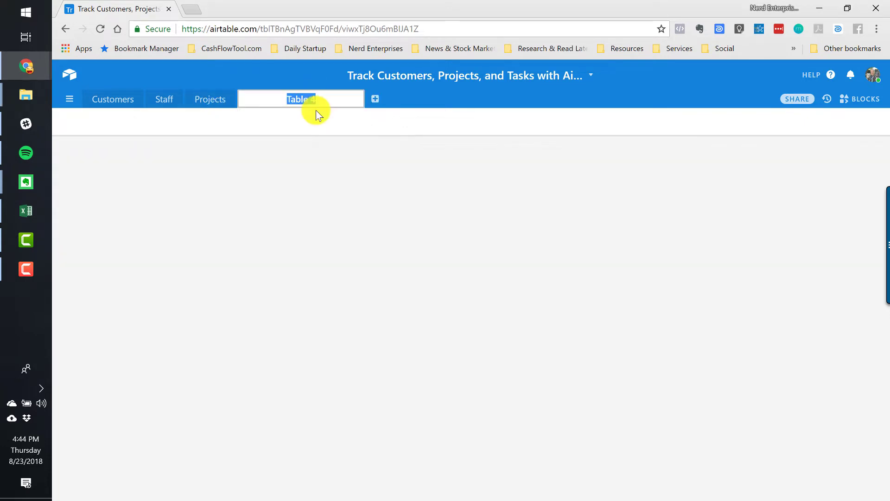
type("Ta")
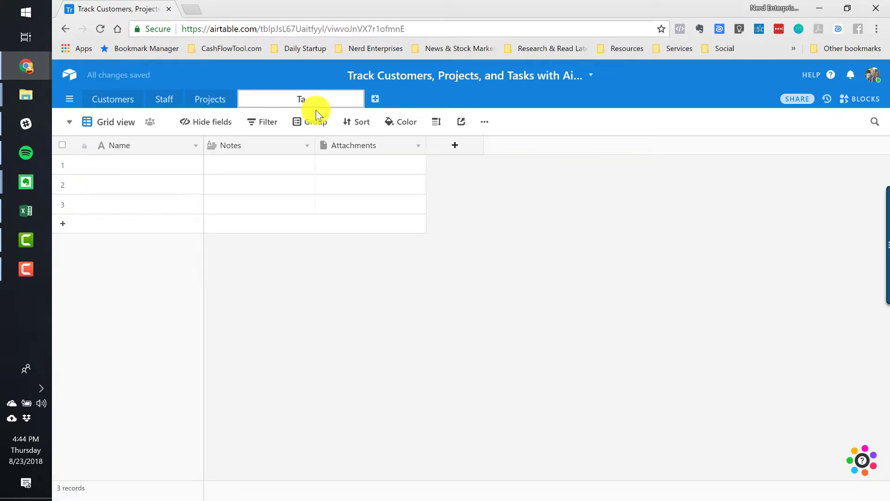
type("sks")
key("Return")
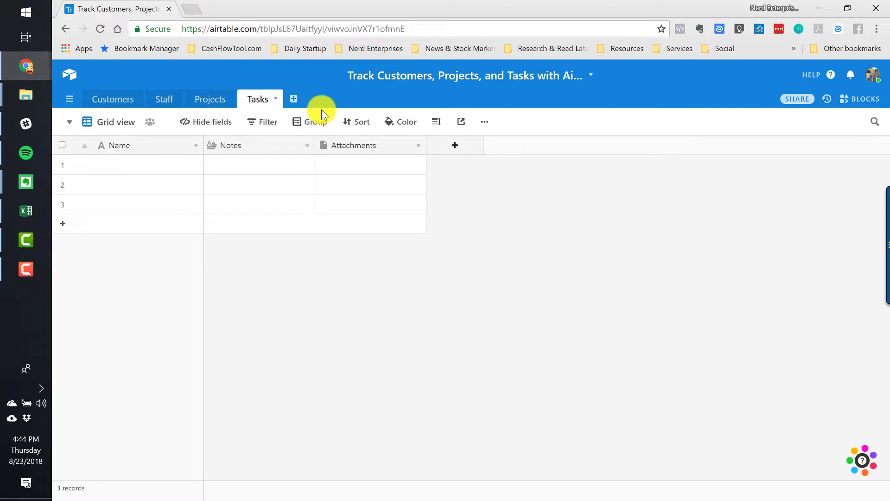
- Delete the default Notes and Attachments fields from the Tasks table
right_click(265, 145)
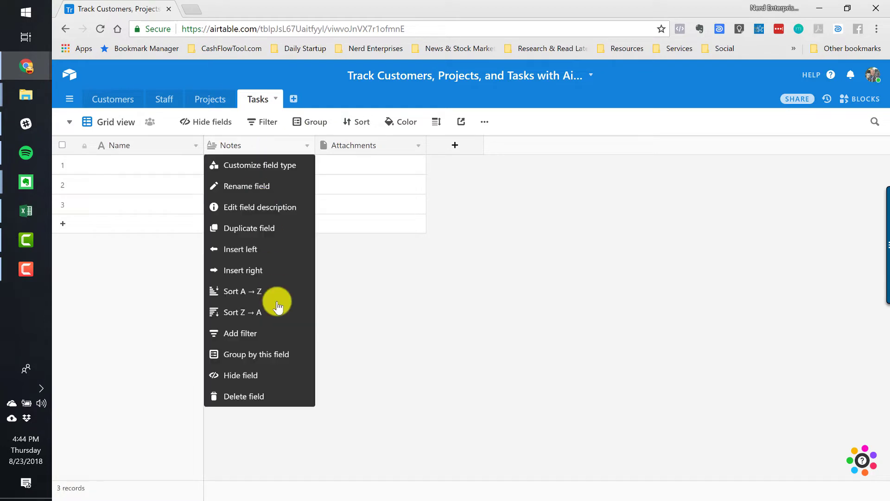
left_click(259, 394)
right_click(242, 143)
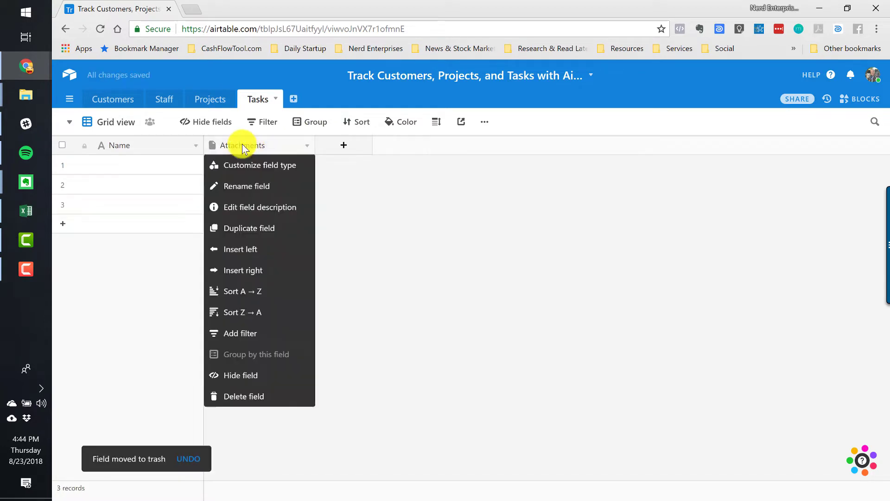
left_click(243, 394)
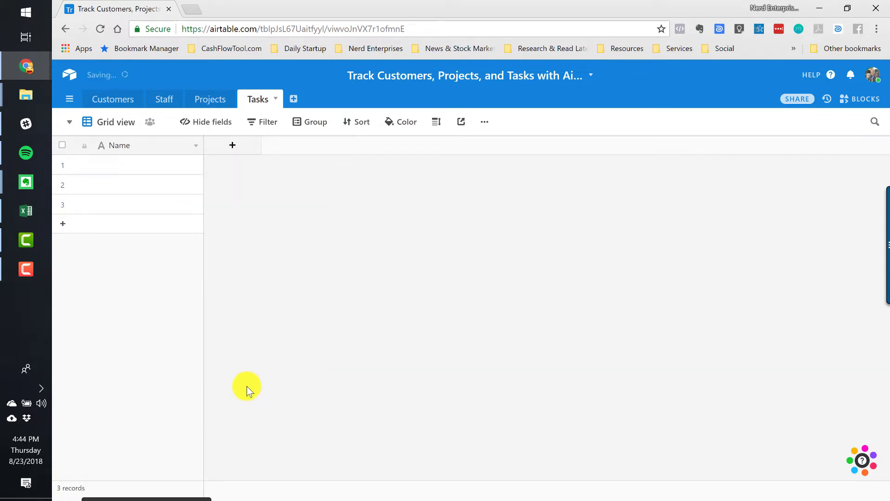
- Add a single line text field named Item after the Name field in the Tasks table
left_click(130, 147)
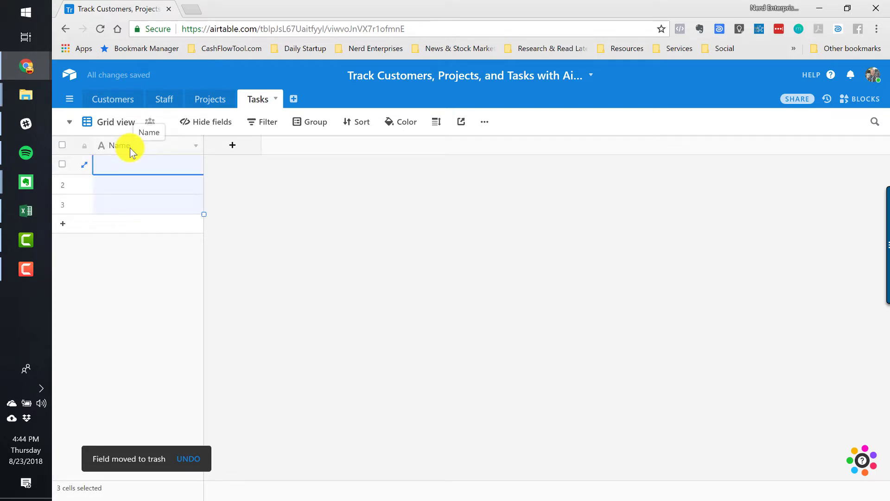
left_click(231, 145)
type("ITem")
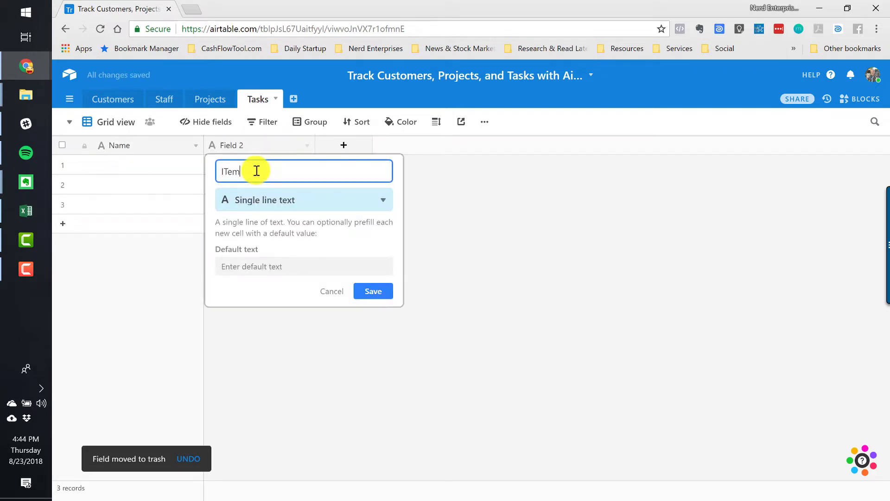
key("BackSpace")
key("BackSpace")
key("BackSpace")
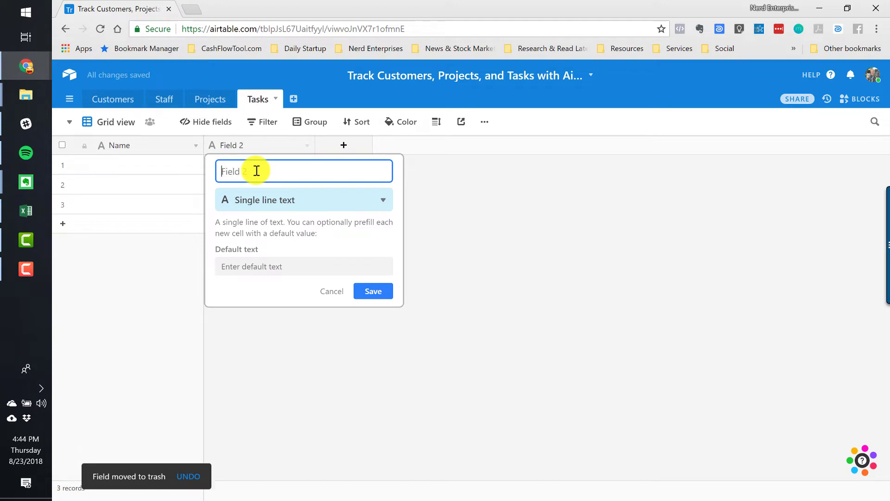
type("Item")
key("Return")
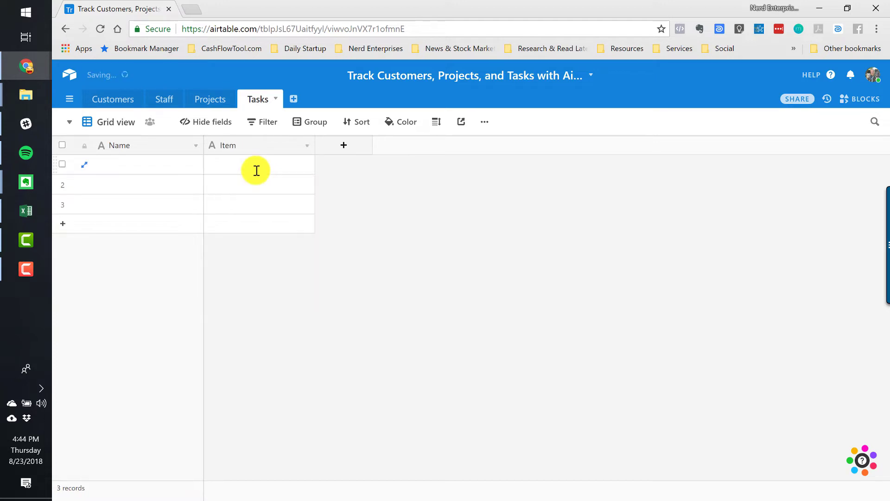
- Add a Project field after Item that links to the Projects table, with linking to multiple records disallowed
left_click(346, 146)
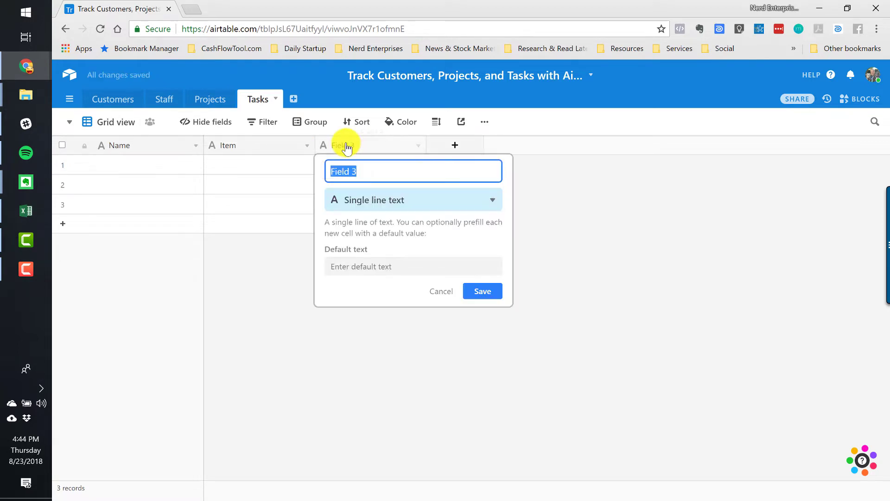
type("Project")
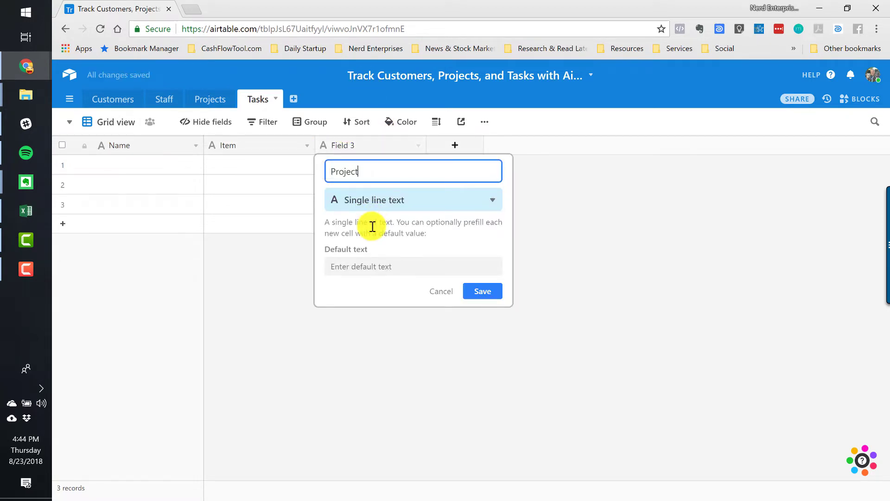
left_click(369, 200)
left_click(379, 233)
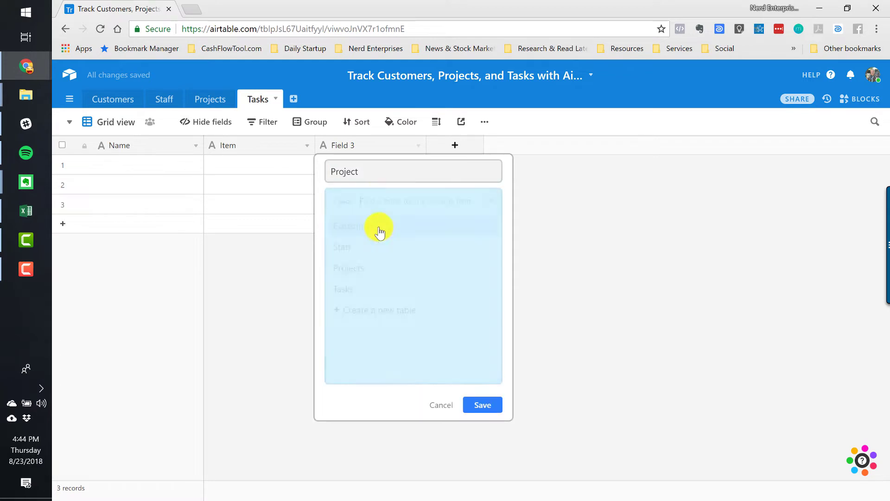
left_click(361, 269)
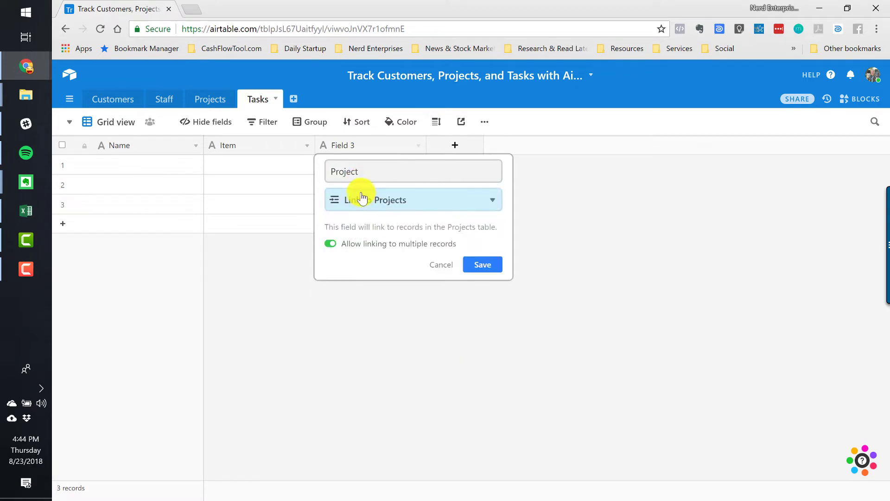
left_click(331, 244)
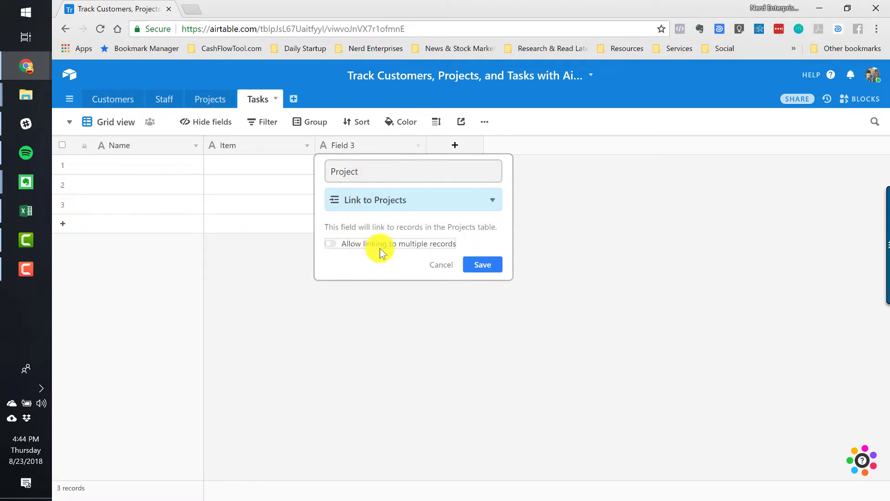
left_click(488, 267)
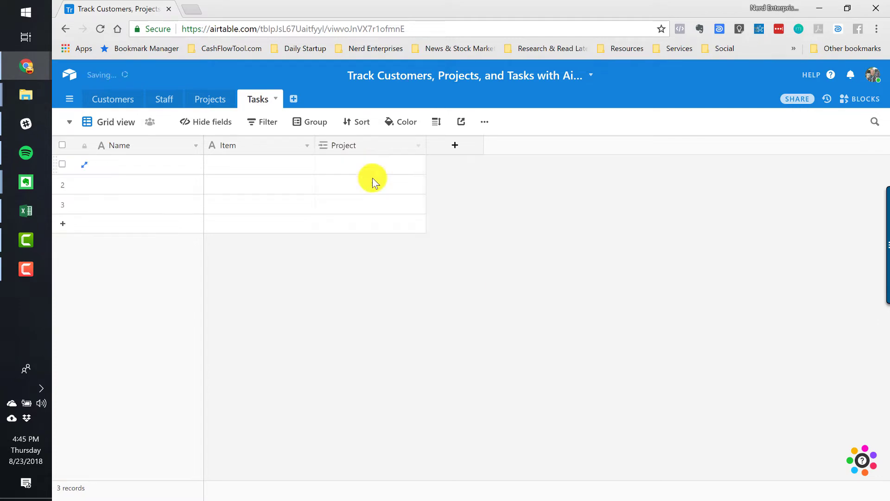
- Add a Customer lookup field after Project that looks up the Projects table's Customer field through the Project link
left_click(455, 147)
type("Customer")
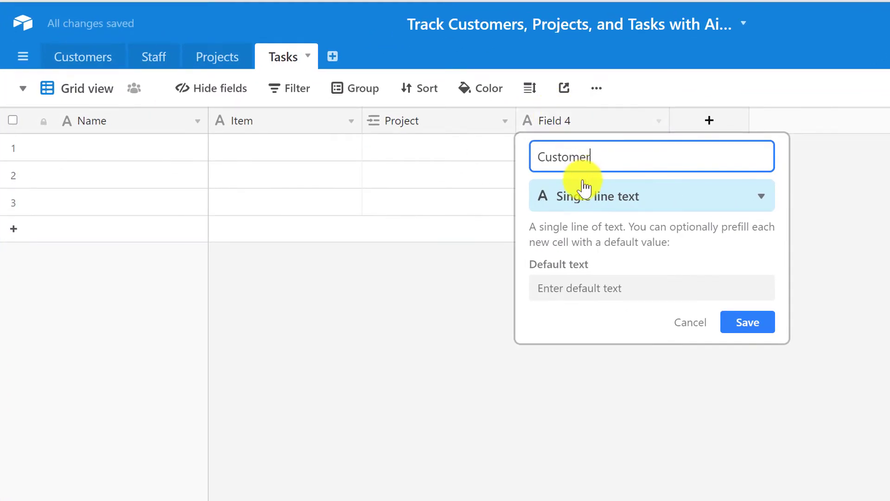
left_click(587, 203)
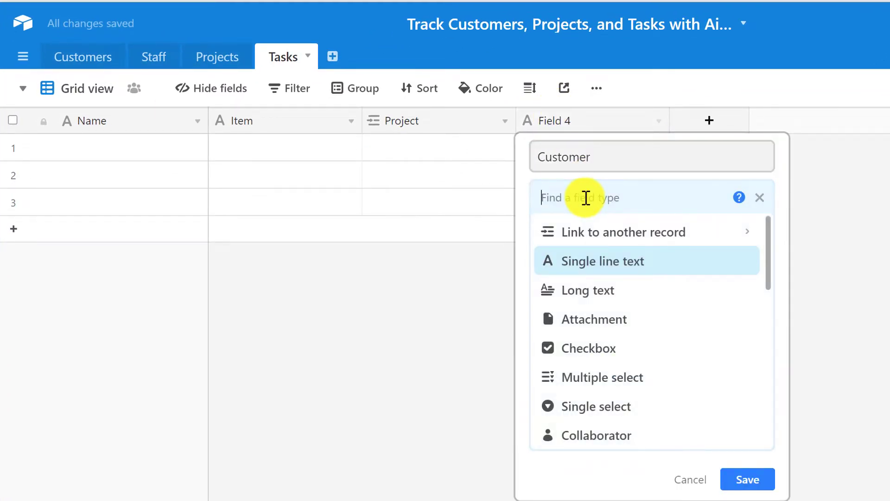
scroll(653, 334, "down", 6)
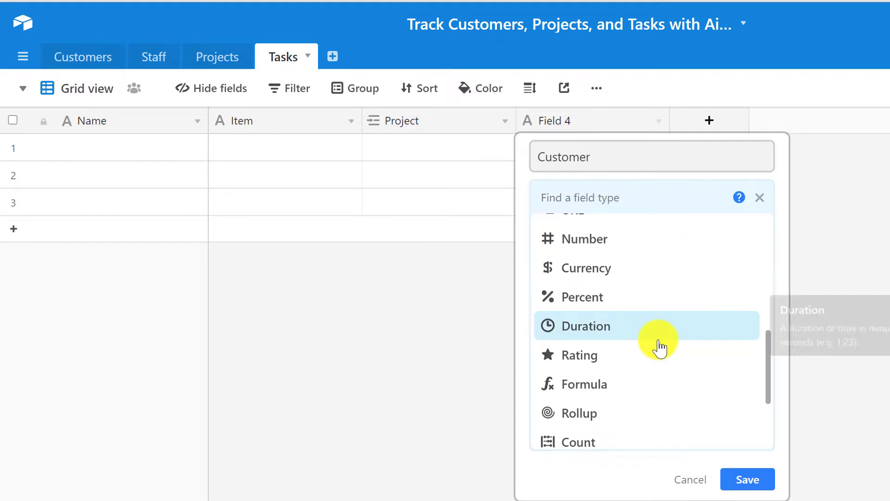
scroll(657, 346, "down", 3)
left_click(602, 388)
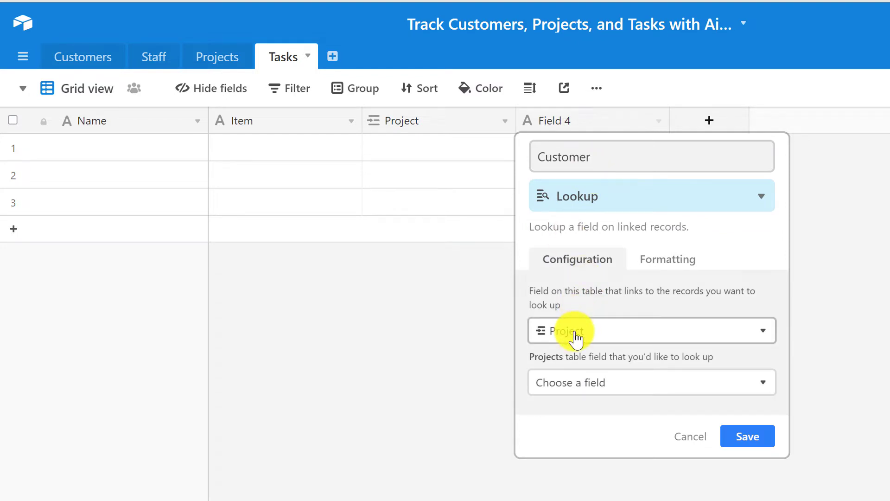
left_click(582, 384)
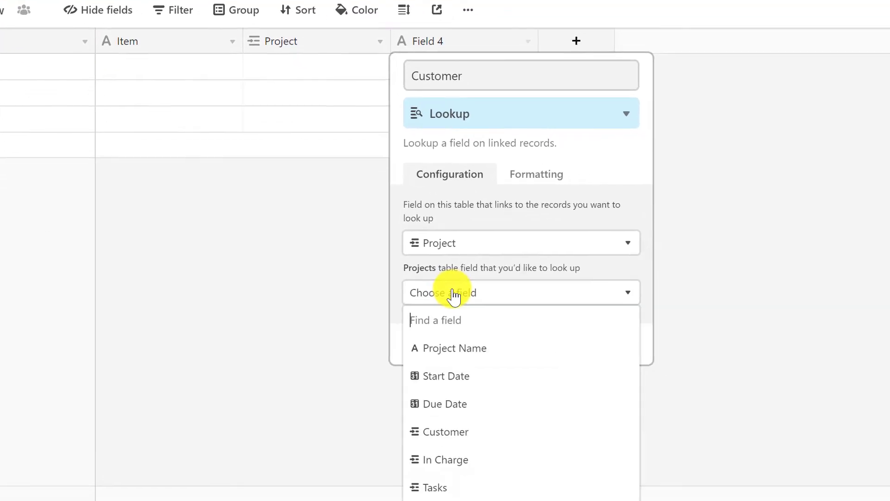
left_click(417, 419)
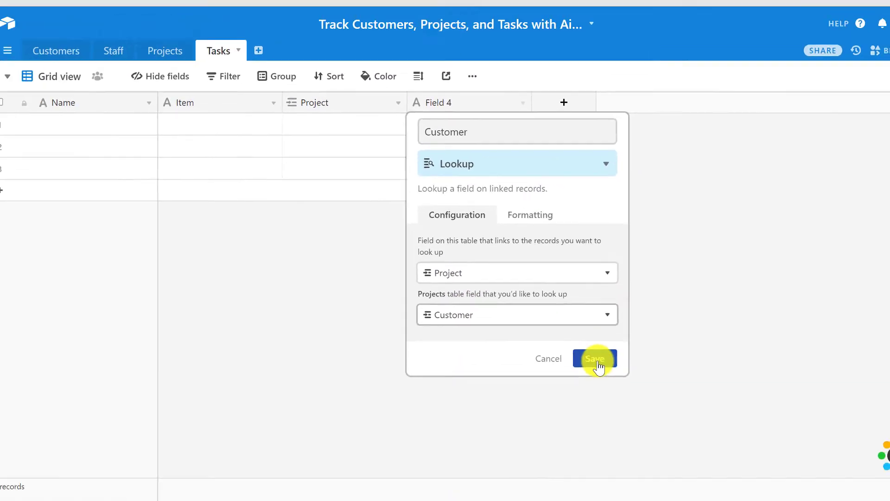
left_click(596, 333)
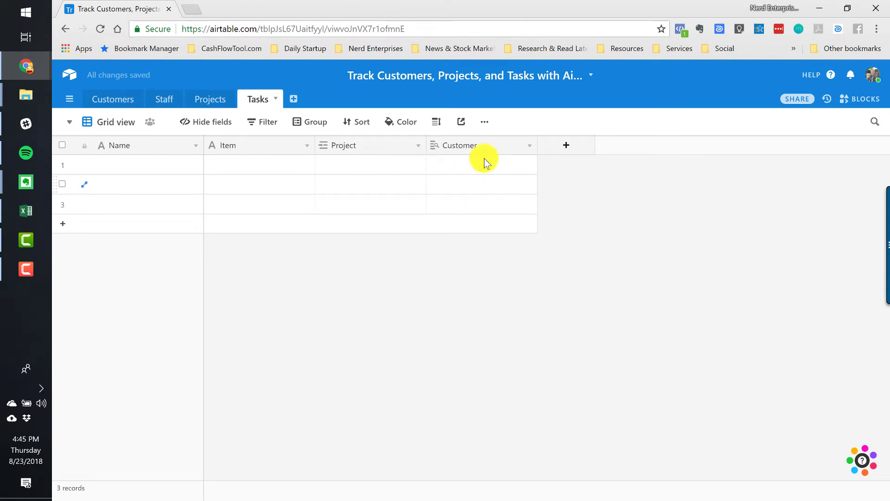
- Add an Assigned to field after Customer that links to the Staff table, with linking to multiple records disallowed
left_click(566, 146)
type("As")
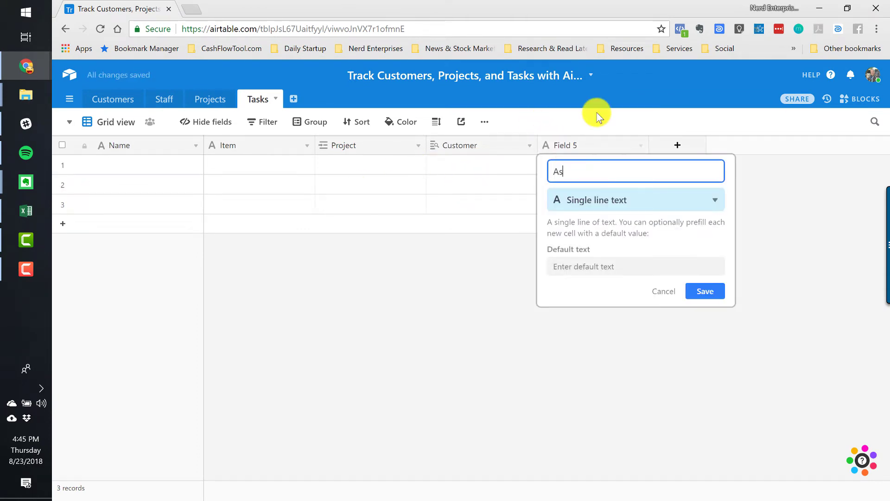
type("signed to")
left_click(588, 199)
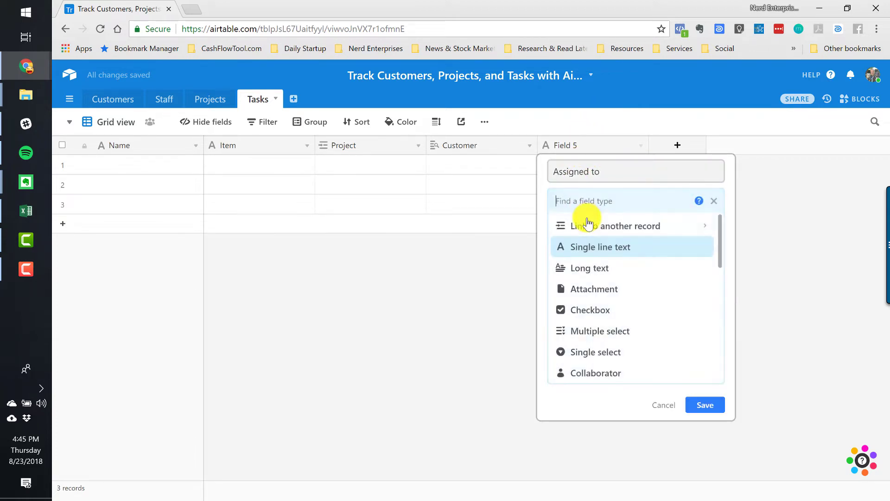
left_click(580, 224)
left_click(583, 246)
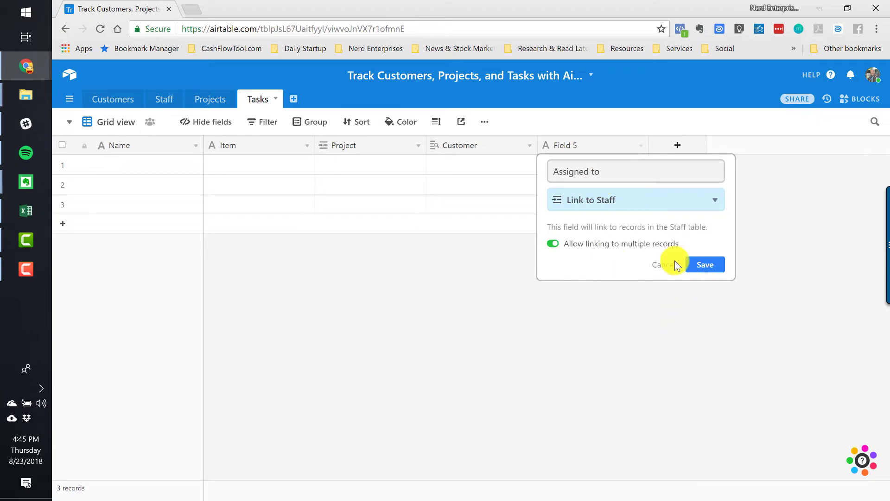
left_click(584, 248)
left_click(705, 264)
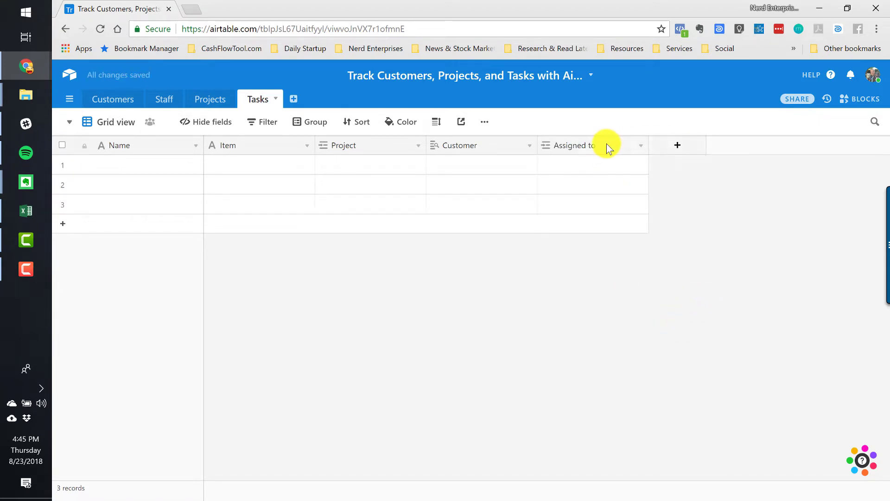
double_click(605, 143)
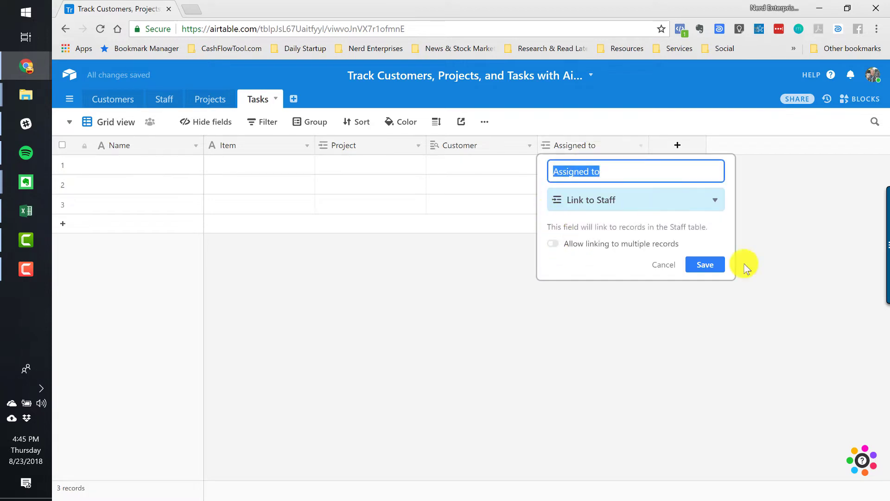
left_click(713, 269)
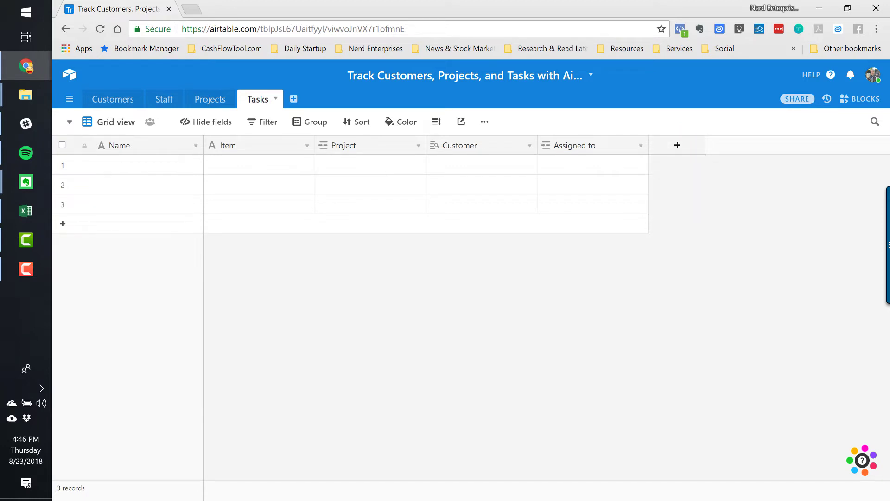
- Add a Due Date field of type Date after Assigned to, keeping the Local date format without a time field
left_click(676, 141)
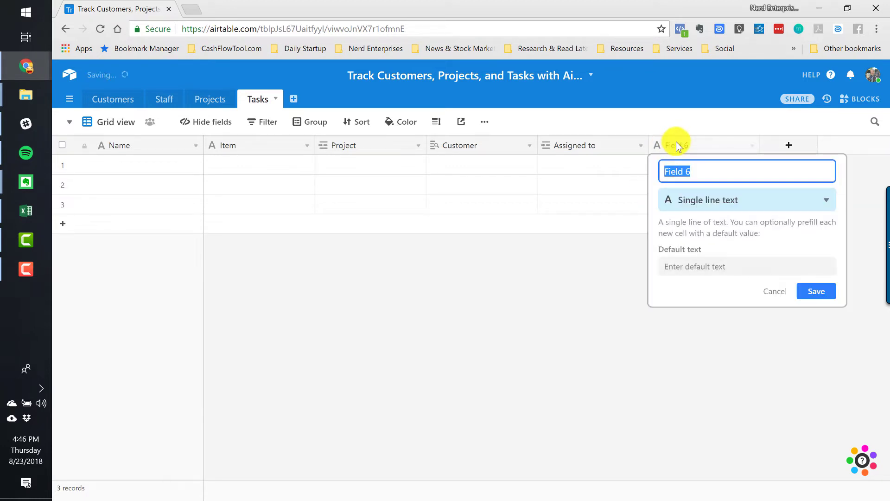
type("Due Date")
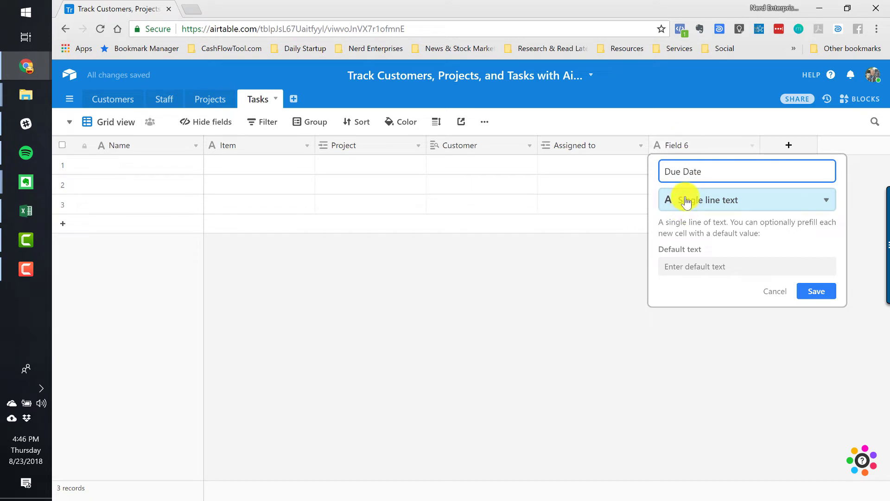
left_click(684, 198)
type("dat")
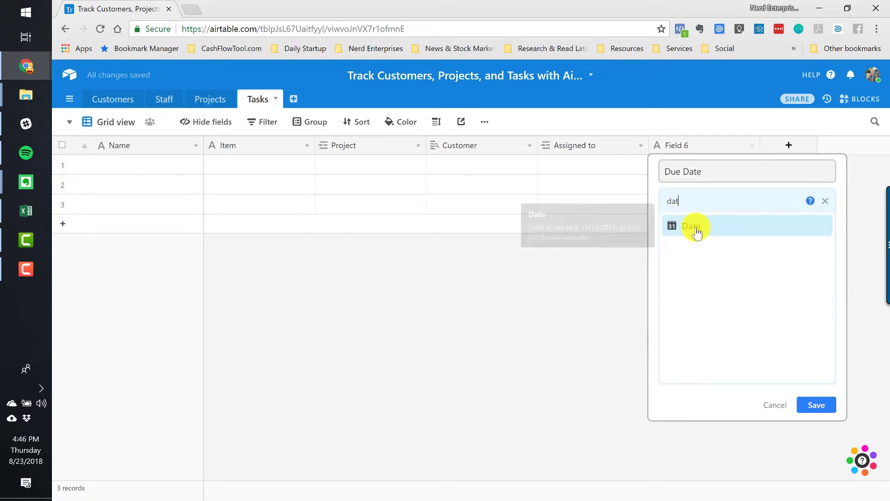
left_click(694, 229)
left_click(812, 312)
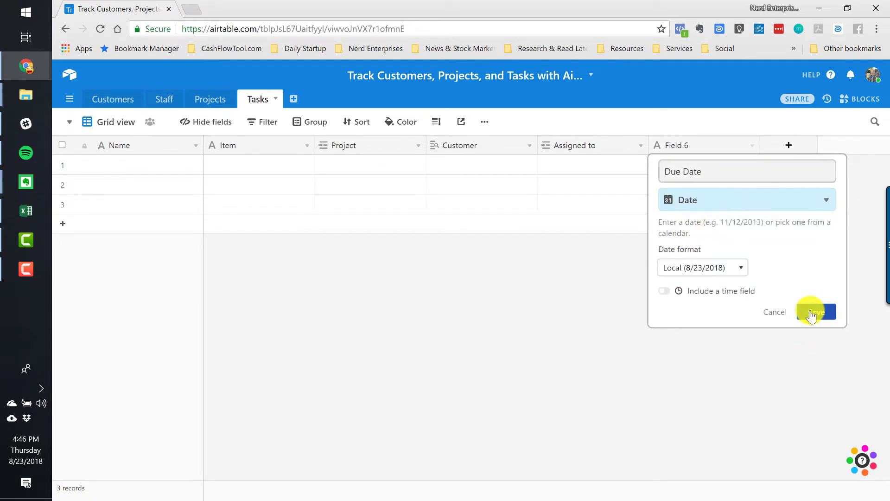
- Add a long text field named Details after Due Date in the Tasks table
left_click(791, 144)
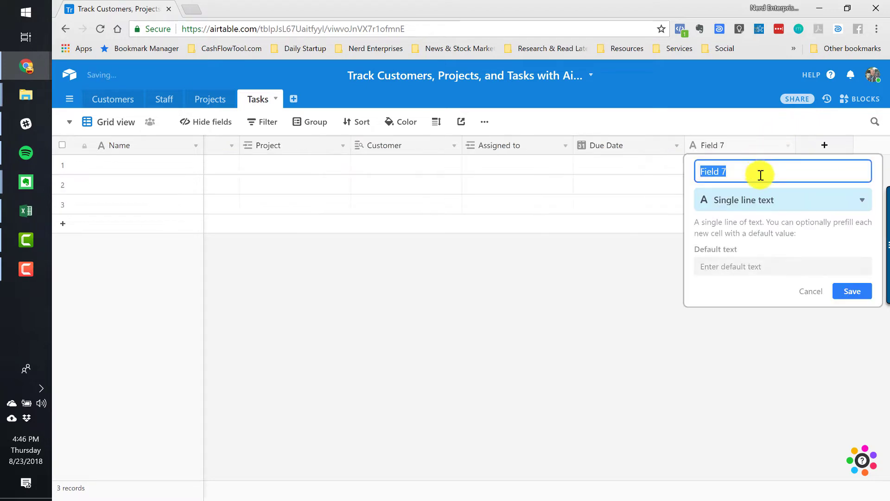
left_click(756, 203)
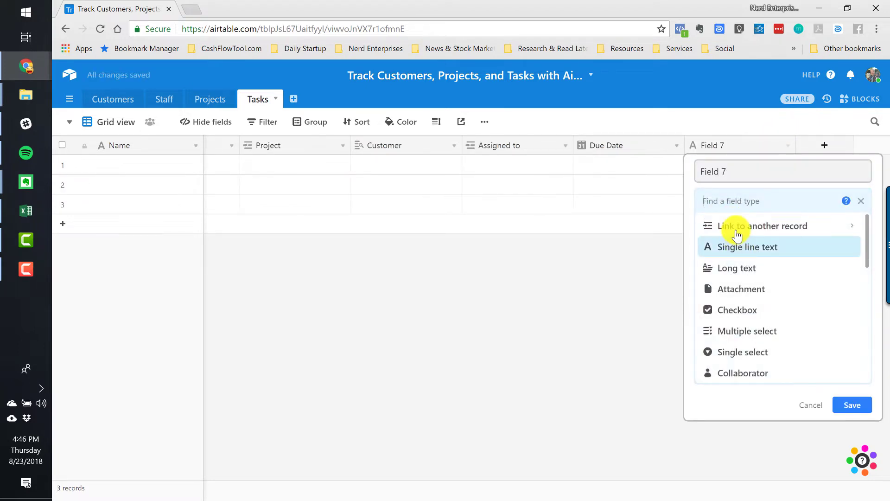
left_click(736, 267)
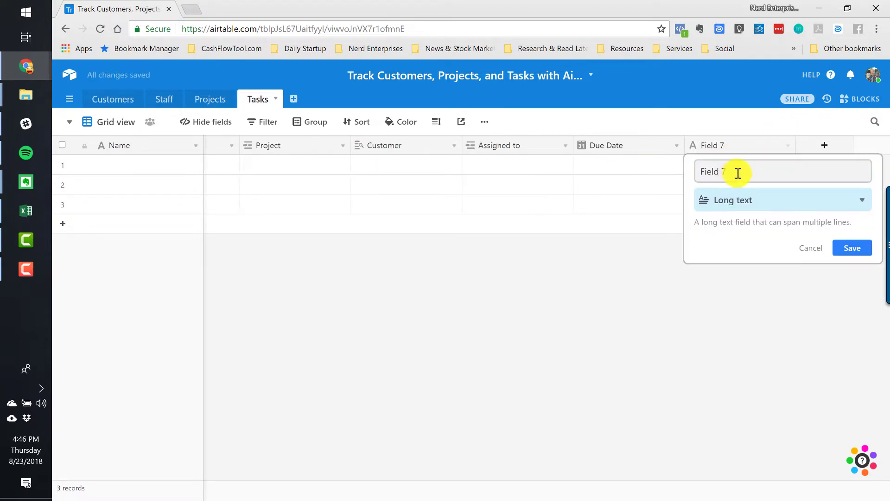
type("Details")
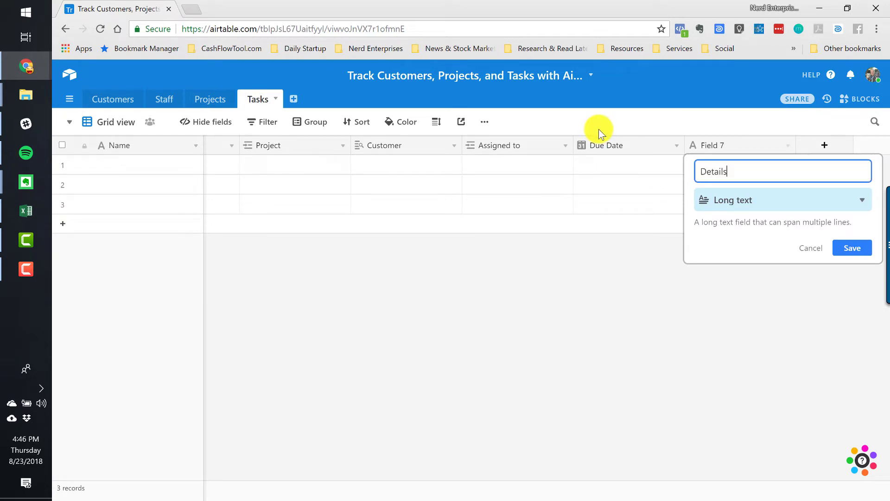
key("Return")
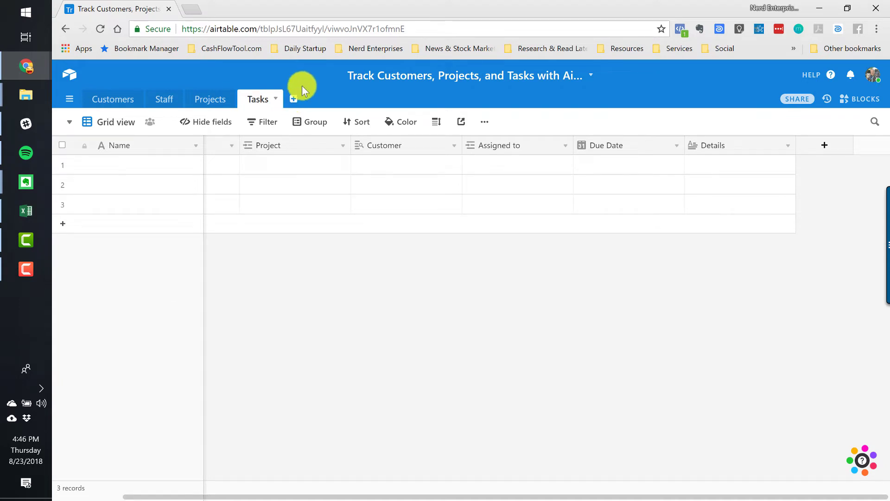
- Switch from the Tasks table to the Customers table and look across the fields of its first blank record
left_click(197, 163)
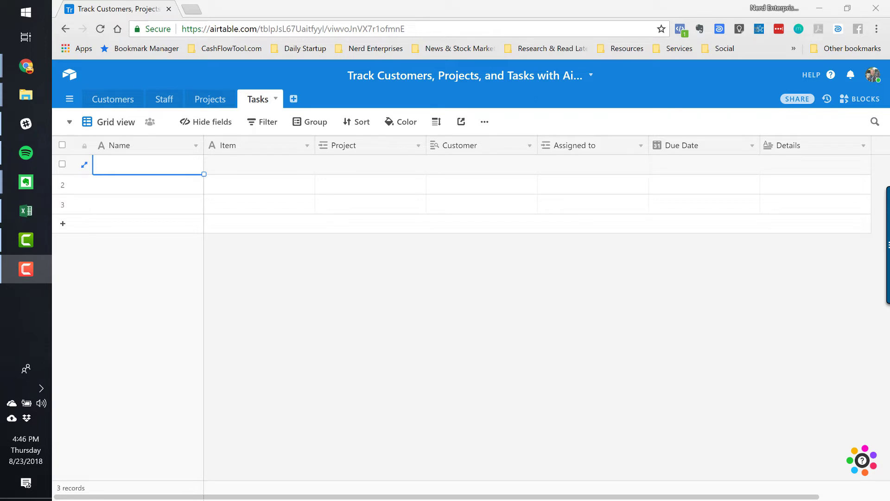
left_click(127, 164)
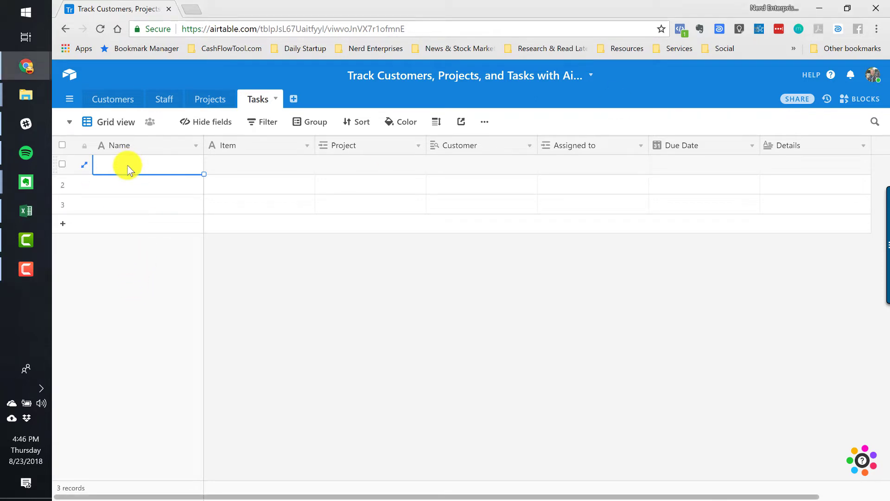
left_click(114, 100)
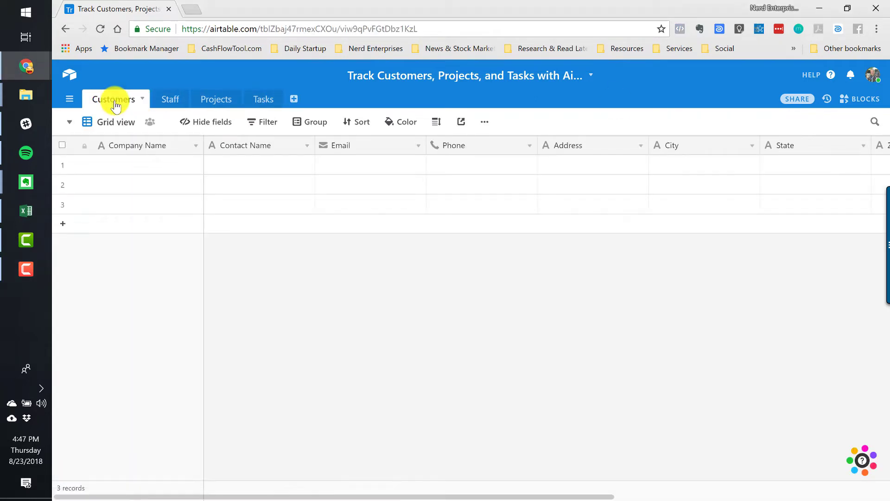
left_click(134, 168)
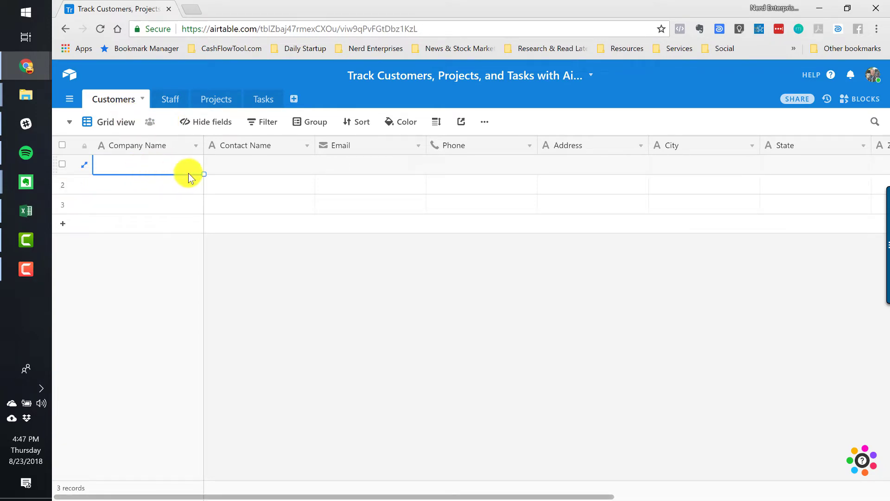
key("Right")
key("Right")
key("Right")
key("Right")
key("Left")
key("Left")
key("Left")
key("Left")
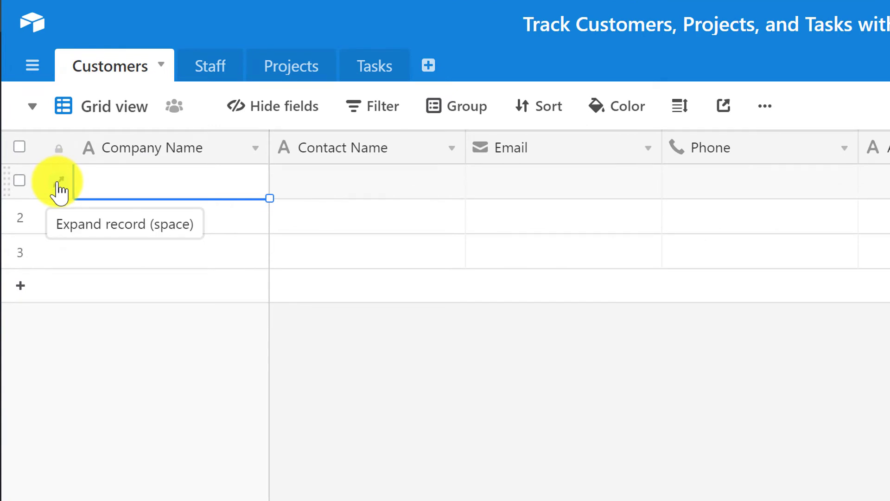
- Expand the first blank customer record, examine its fields and comment area, and close it
left_click(59, 188)
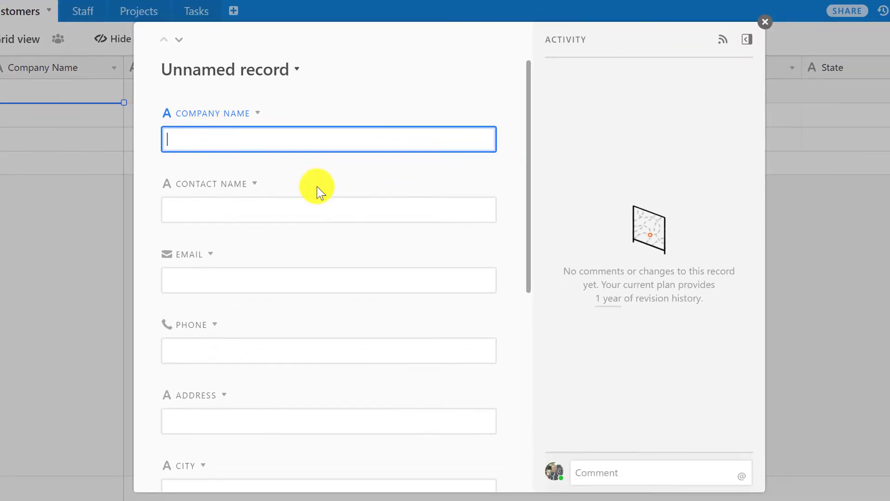
scroll(347, 277, "down", 8)
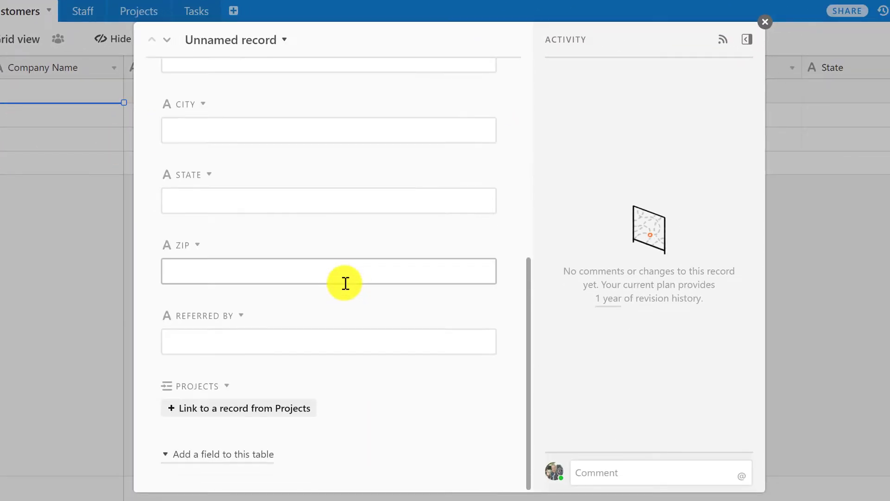
scroll(278, 367, "up", 8)
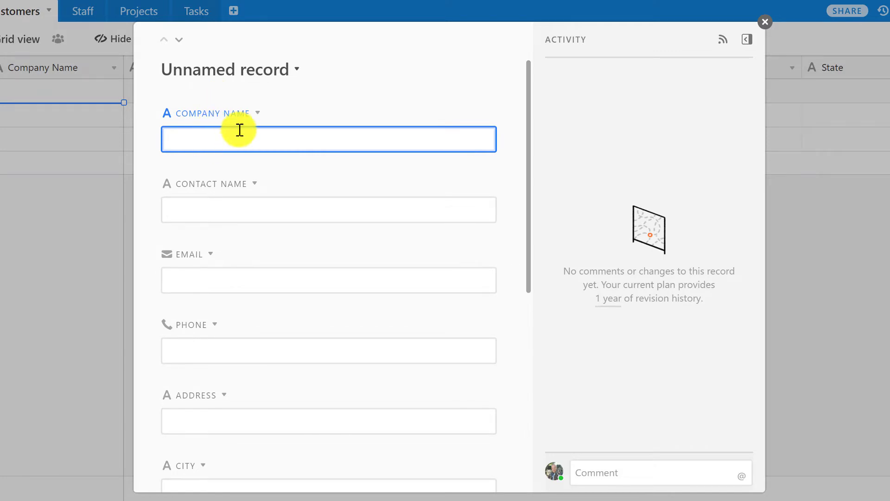
left_click(621, 116)
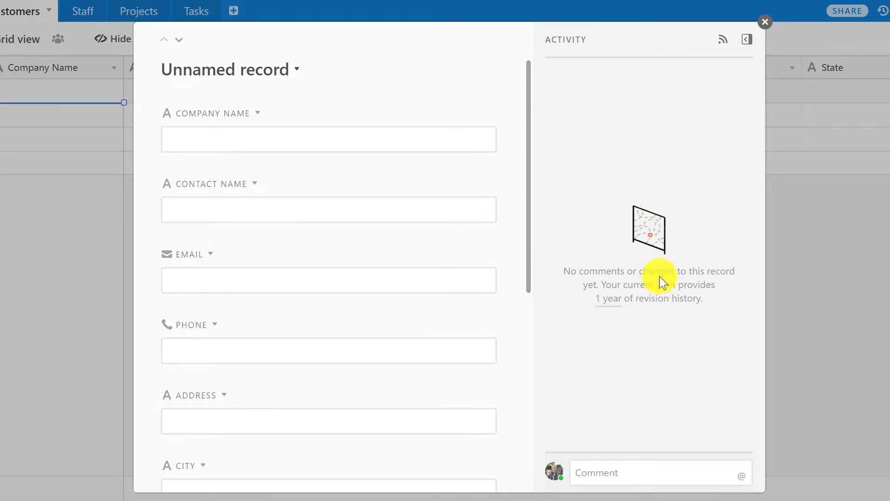
left_click(616, 471)
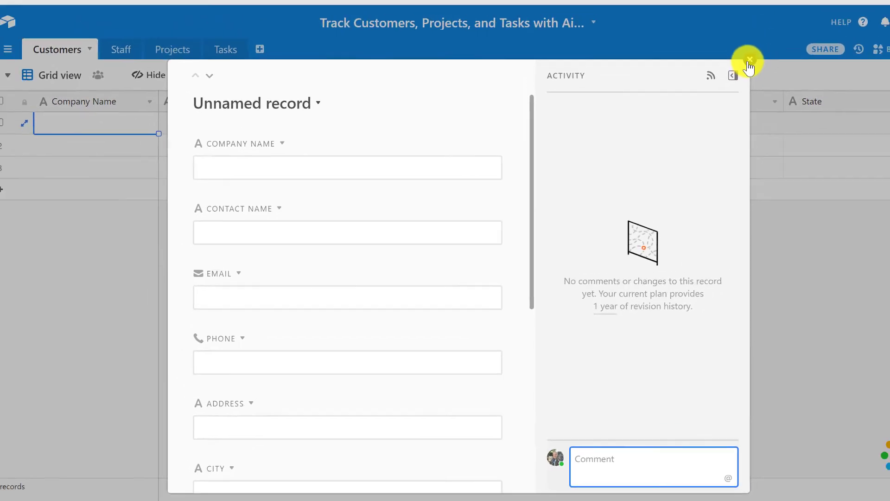
left_click(748, 63)
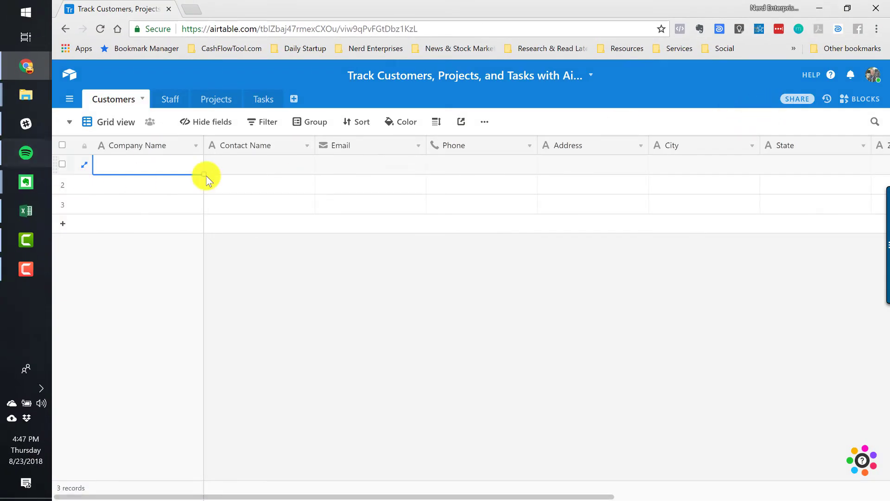
left_click(193, 132)
key("Left")
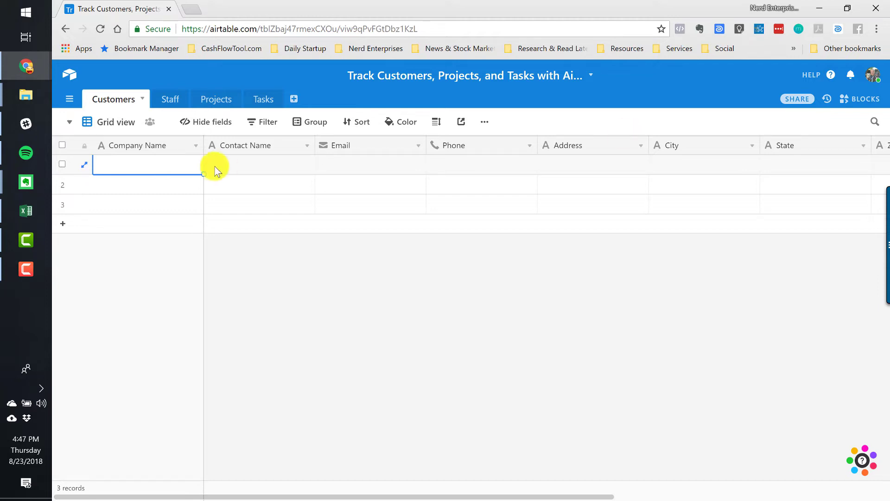
left_click(489, 123)
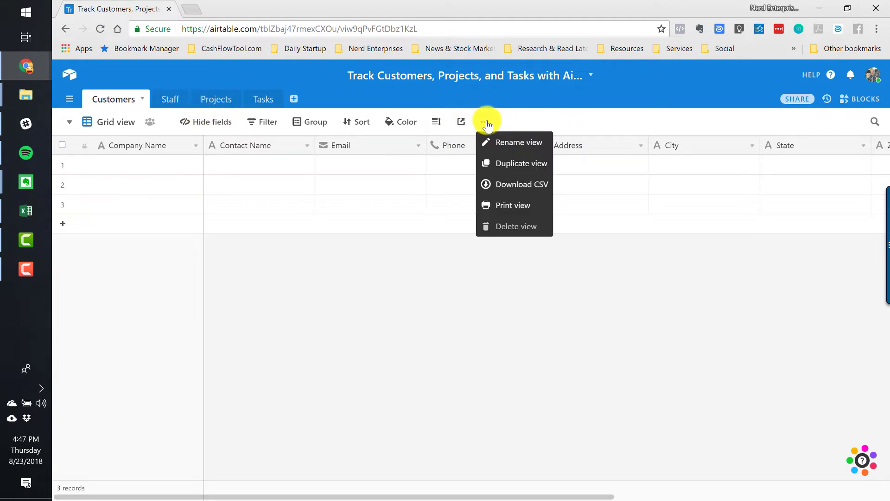
left_click(68, 123)
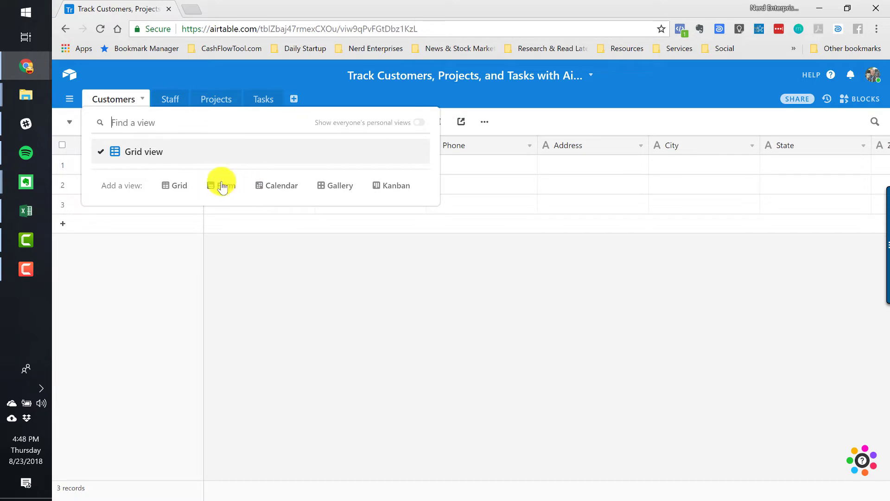
left_click(487, 125)
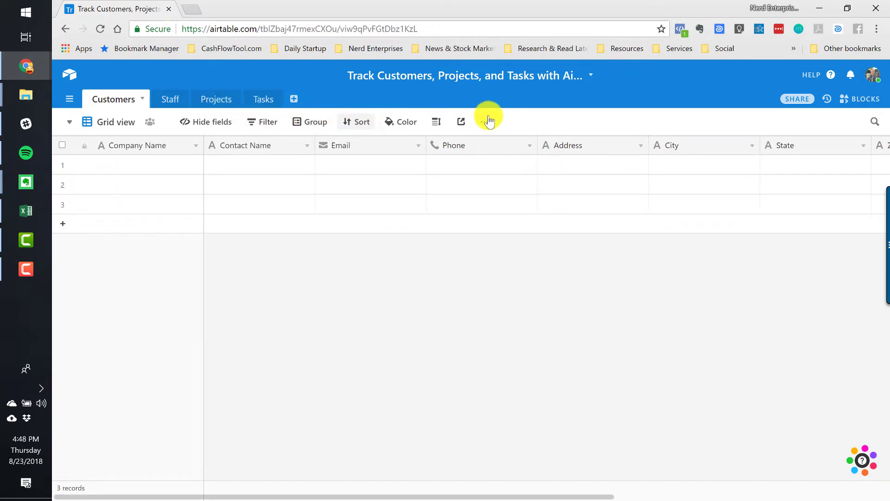
left_click(488, 122)
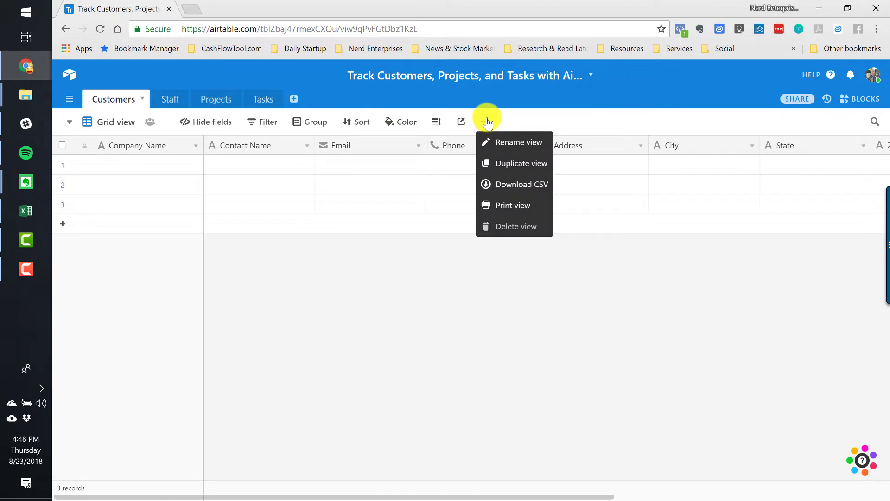
left_click(513, 121)
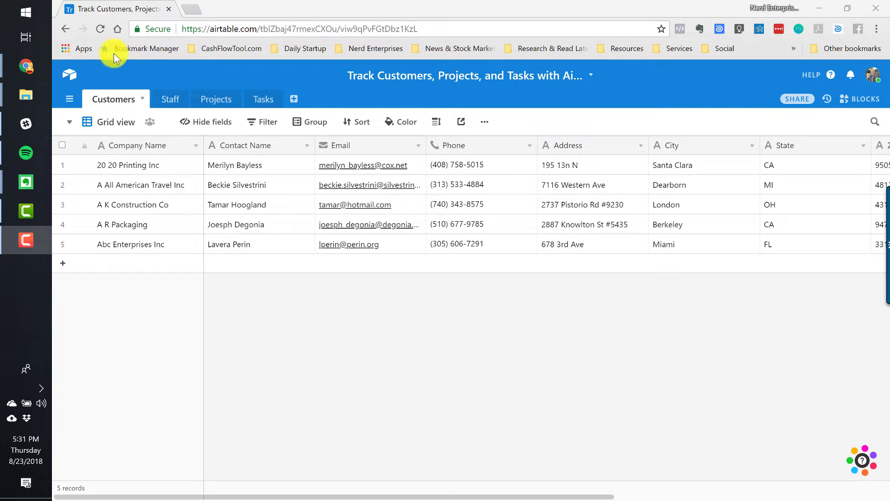
left_click(384, 6)
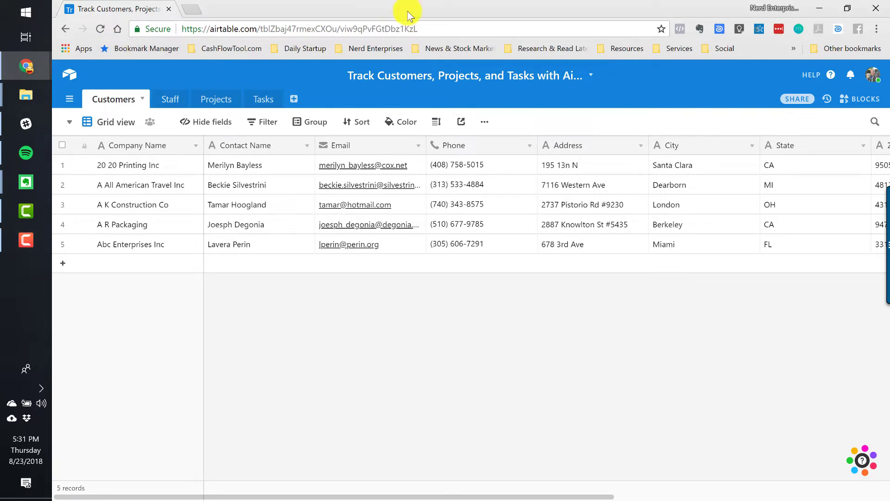
- Expand the 20 20 Printing Inc customer record and examine its fields and linked projects, including Financial Model 2019 Projections
left_click(131, 170)
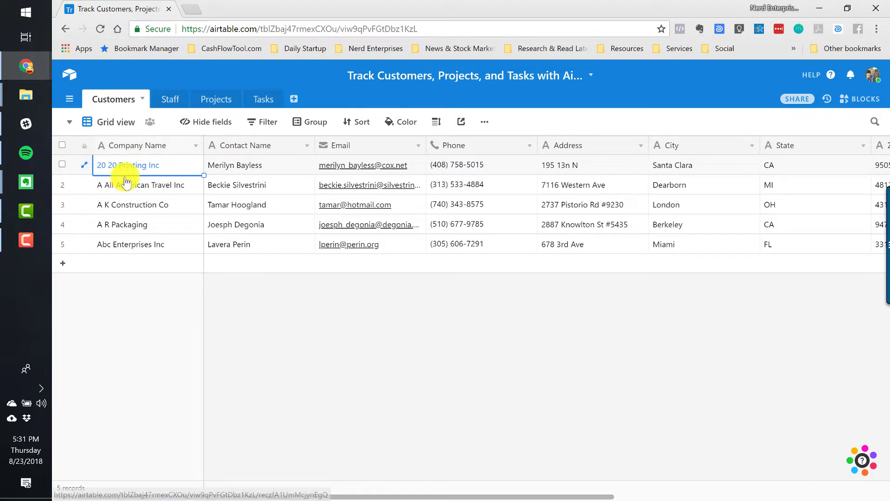
left_click(85, 166)
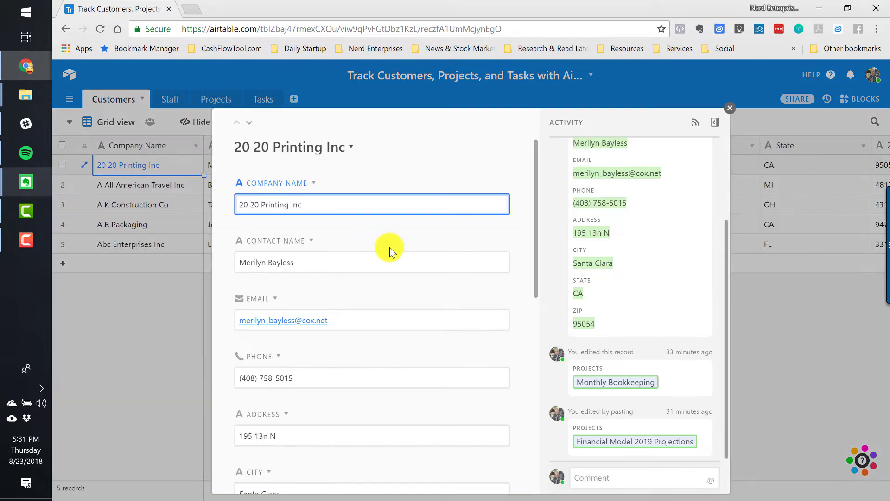
scroll(390, 252, "down", 5)
scroll(398, 275, "up", 5)
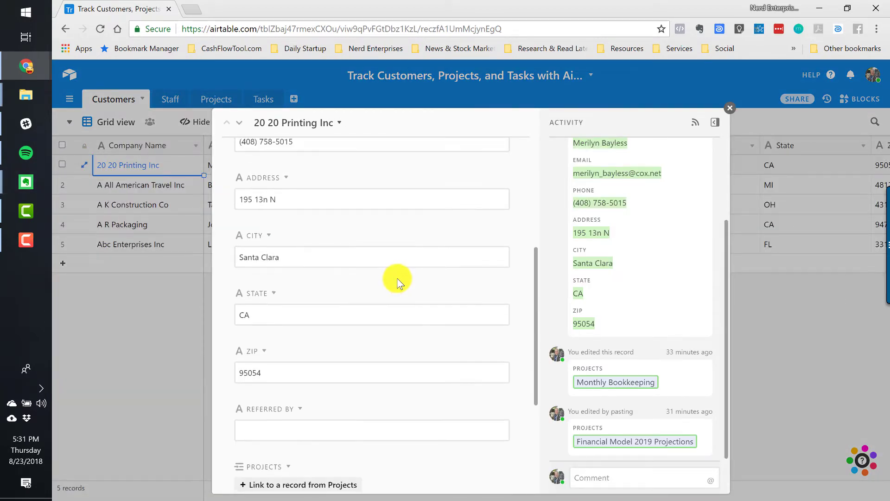
scroll(396, 280, "down", 5)
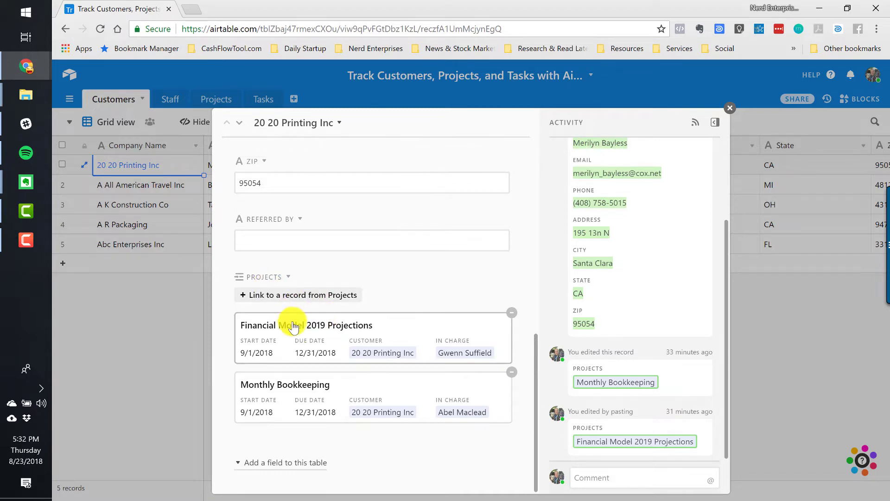
left_click(322, 327)
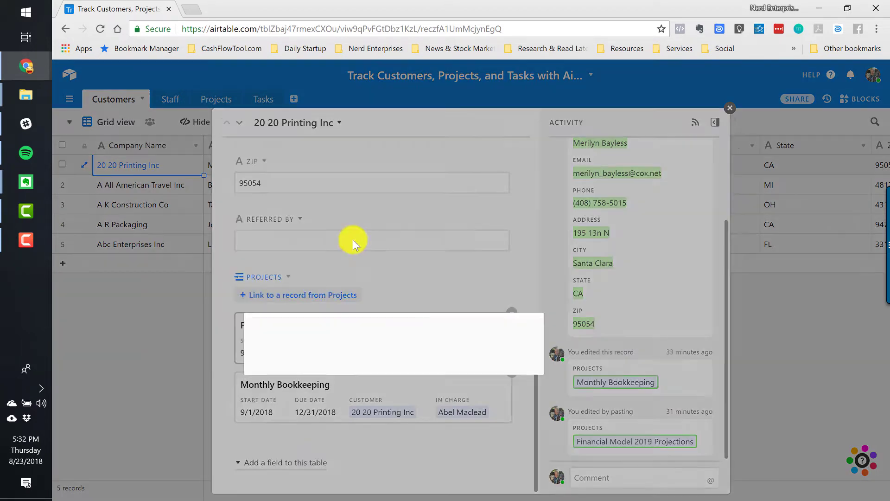
left_click(738, 119)
- Read through the revision history in the 20 20 Printing Inc record's activity feed
scroll(630, 204, "up", 3)
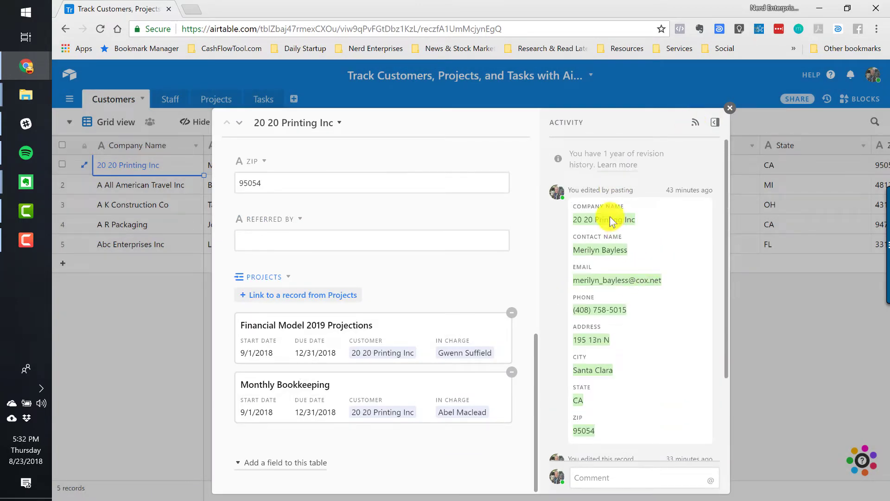
scroll(611, 218, "down", 3)
scroll(614, 222, "up", 3)
scroll(610, 255, "down", 3)
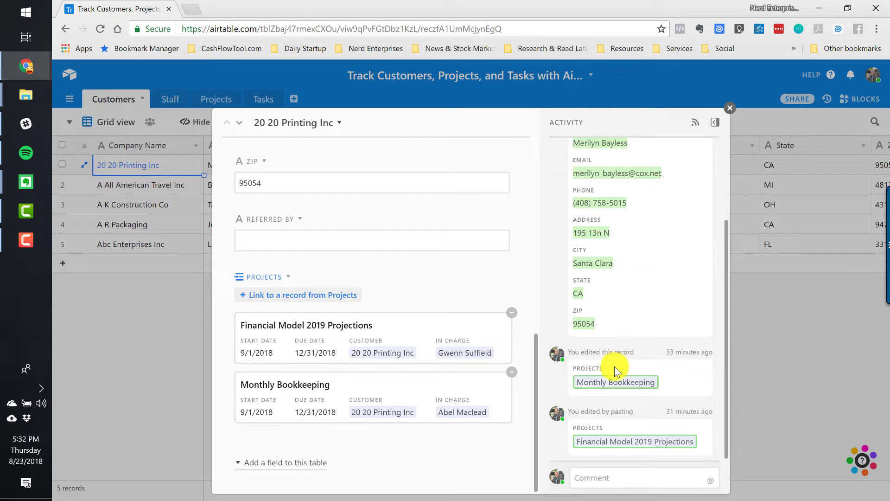
scroll(647, 372, "up", 1)
scroll(647, 372, "up", 3)
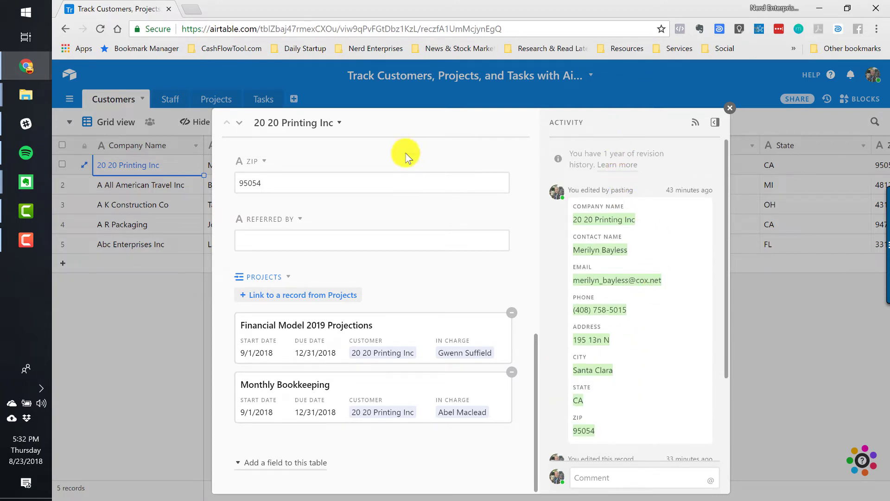
- Try an @ mention in a comment on the 20 20 Printing Inc record, discard it, and close the record
left_click(593, 477)
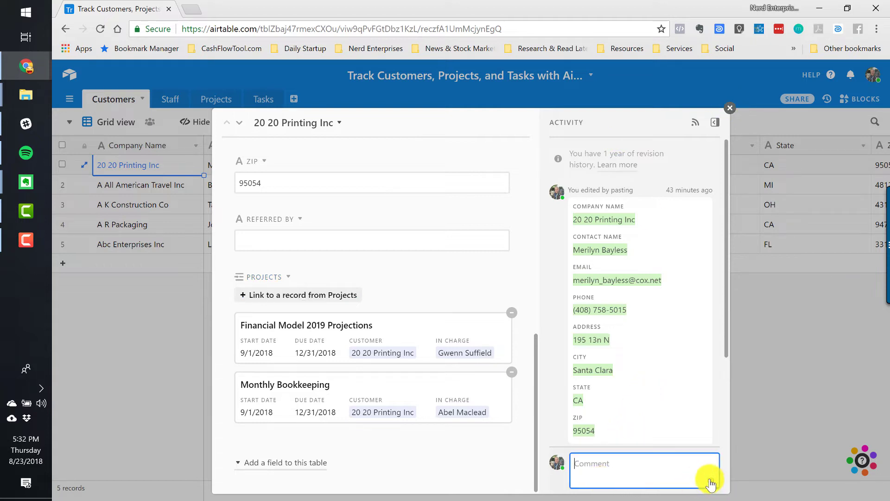
type("@")
double_click(594, 467)
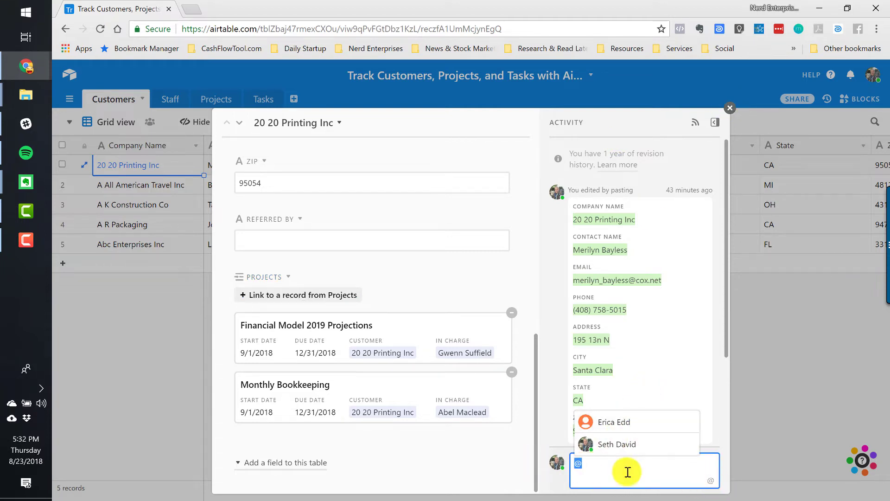
key("BackSpace")
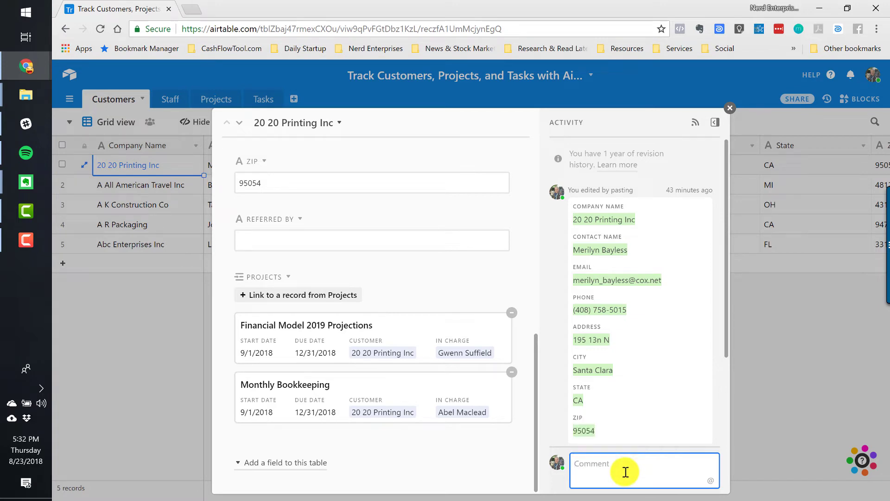
left_click(731, 109)
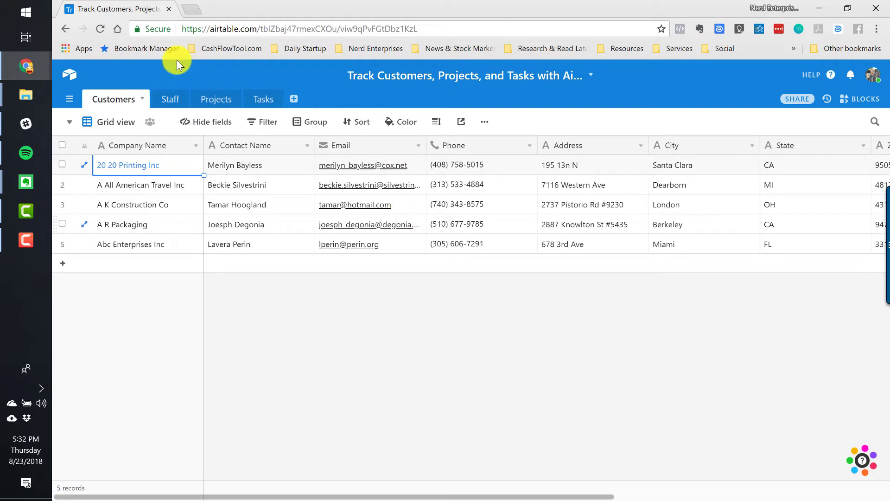
- In the Staff table, attach a photo from the file explorer to the Headshot field of the staff member whose role is Manager
left_click(174, 97)
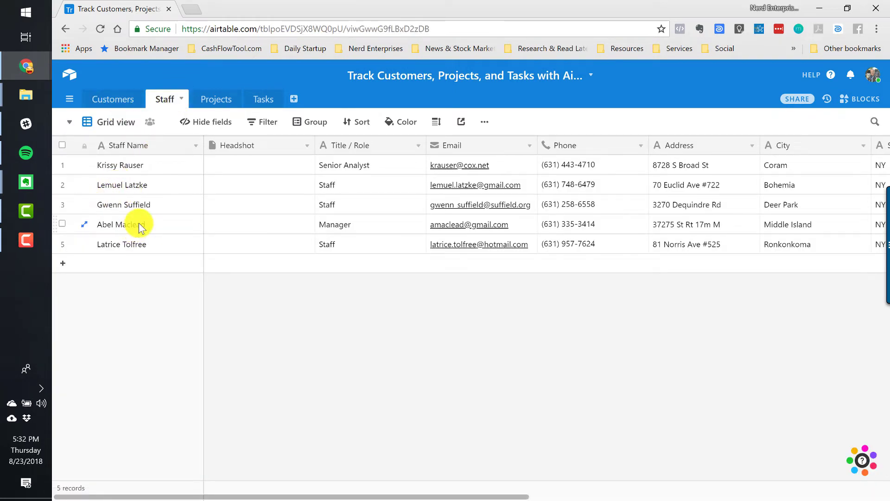
left_click(239, 223)
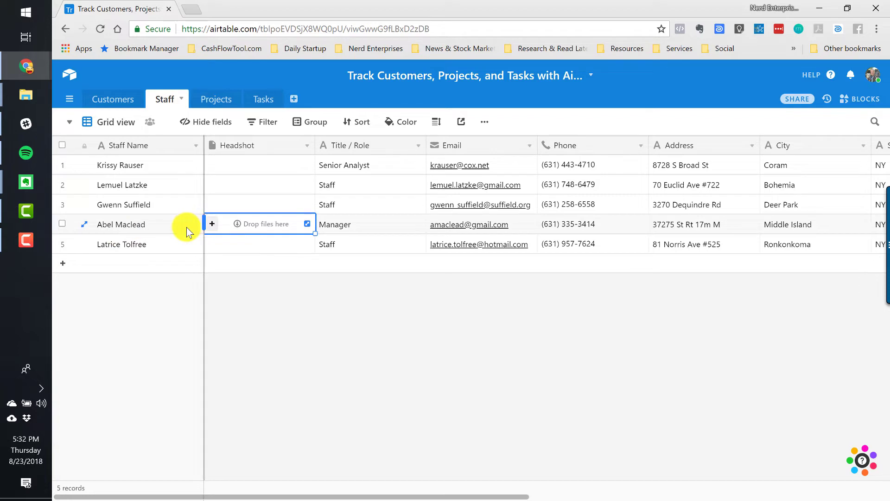
left_click(213, 224)
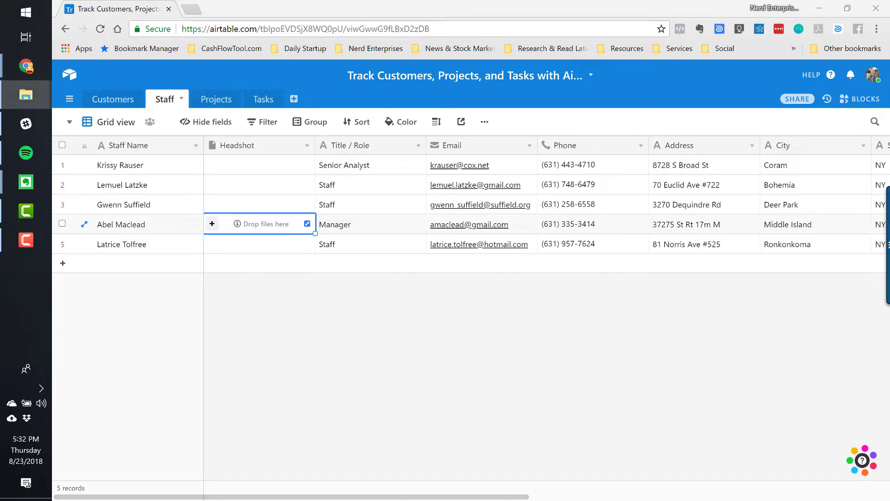
left_click_drag(482, 320, 249, 225)
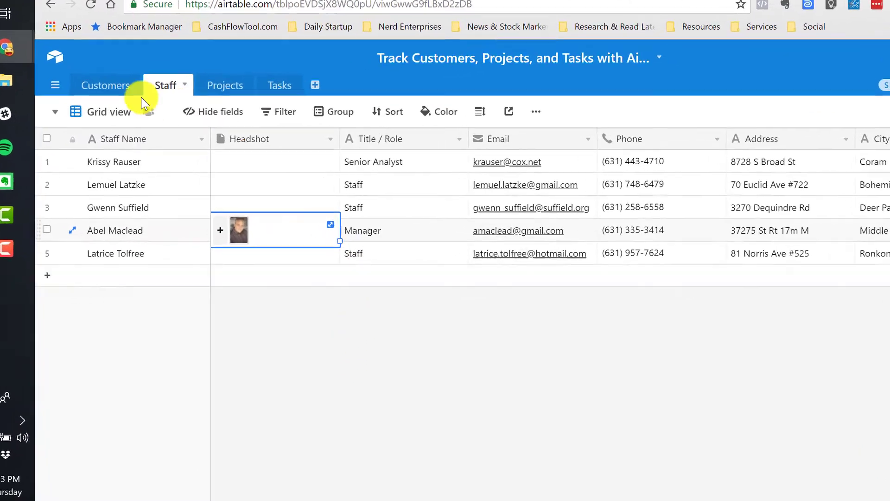
- Add a Gallery view to the Staff table
left_click(56, 111)
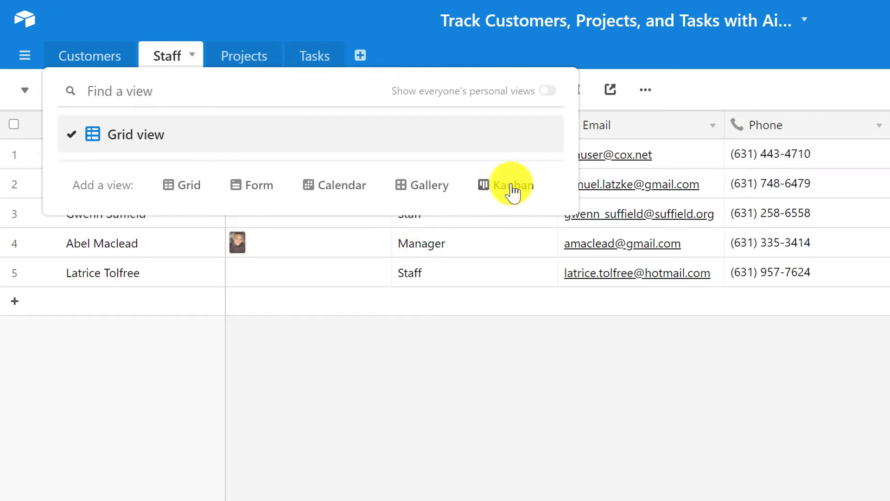
mouse_move(512, 190)
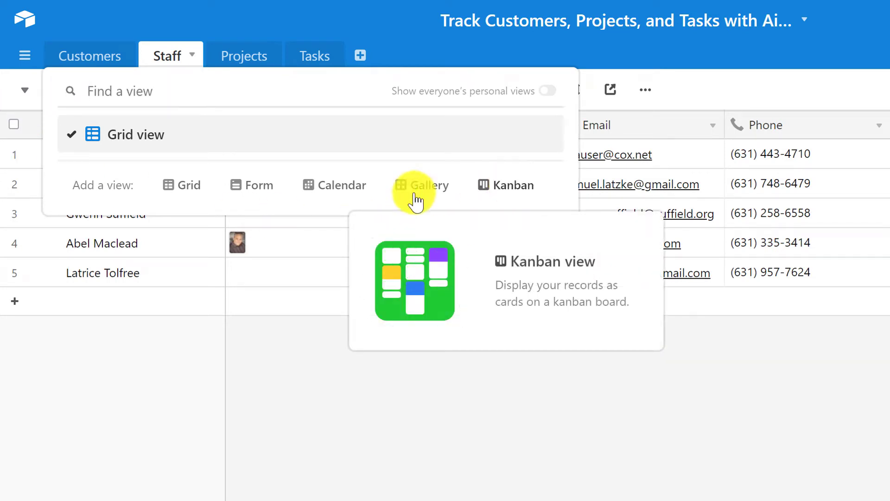
left_click(432, 191)
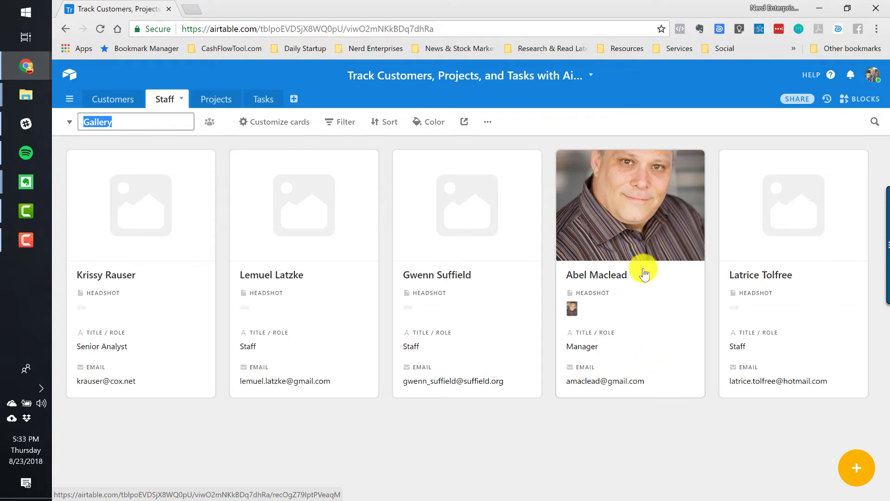
- Open the gallery card of the staff member whose role is Manager and expand the record's hidden fields
left_click(641, 299)
scroll(457, 342, "down", 7)
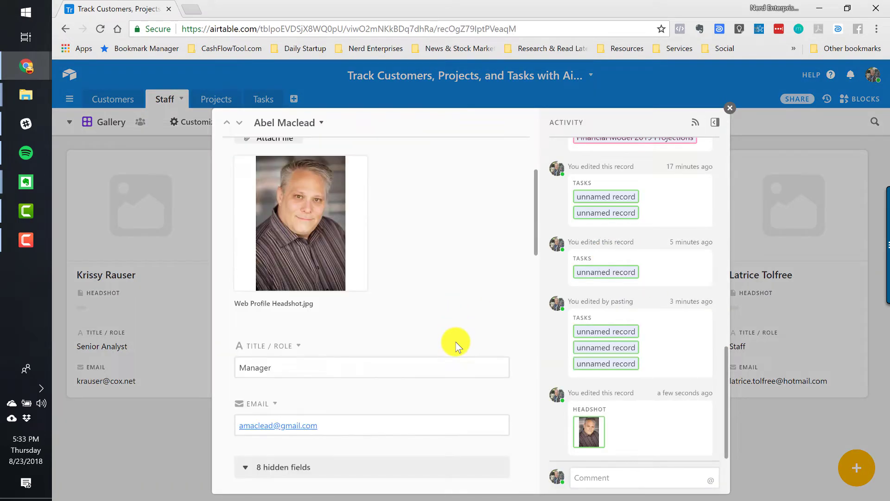
left_click(264, 278)
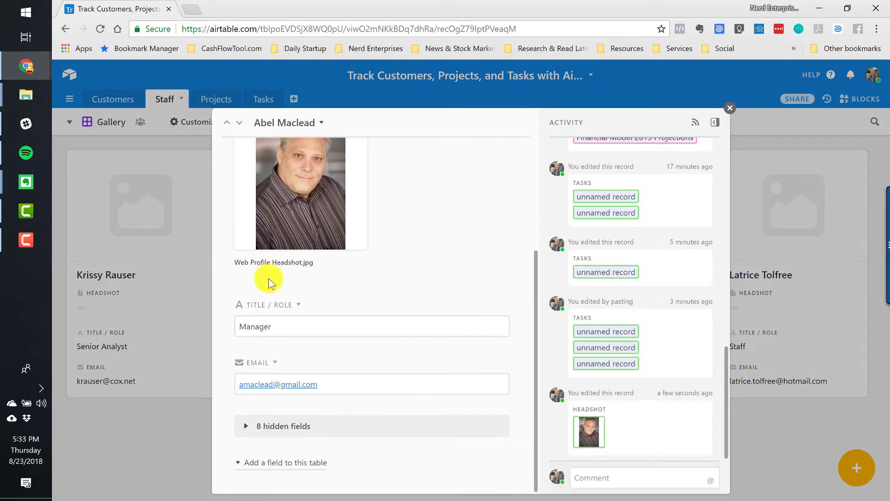
left_click(260, 425)
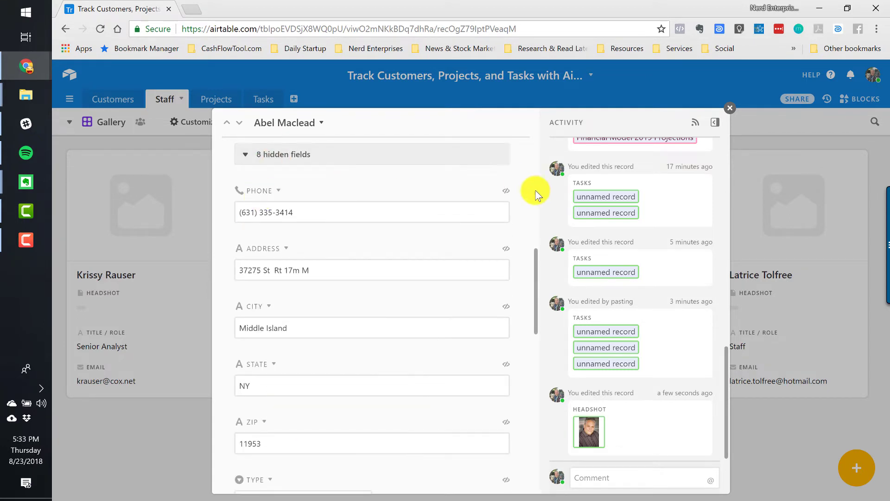
- Unhide the Phone field for the gallery cards, look through the remaining hidden fields and close the record
left_click(505, 191)
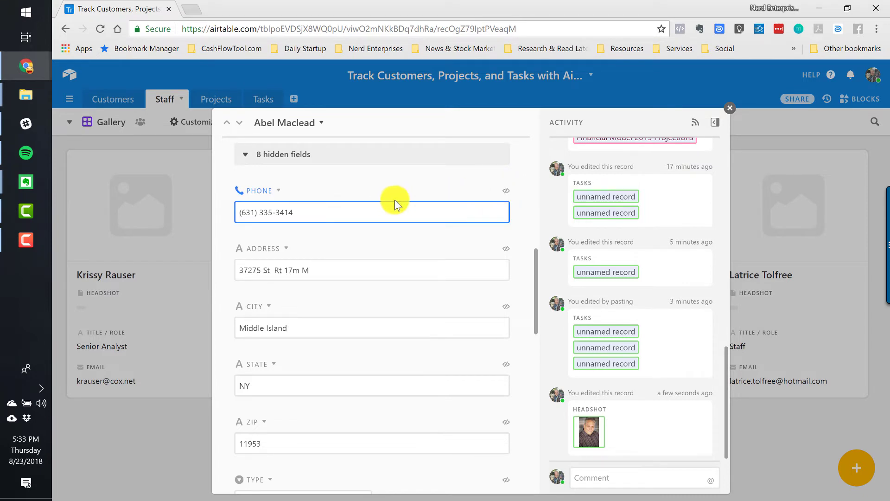
scroll(324, 186, "down", 1)
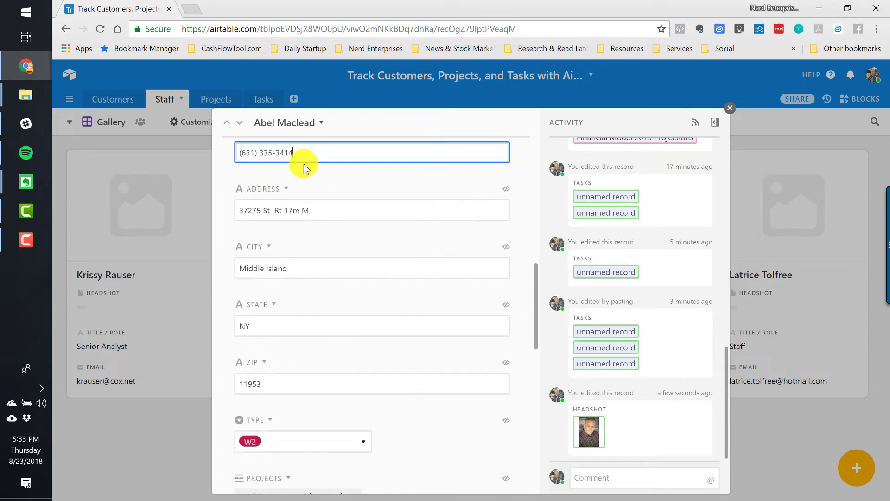
scroll(301, 185, "up", 2)
left_click(280, 253)
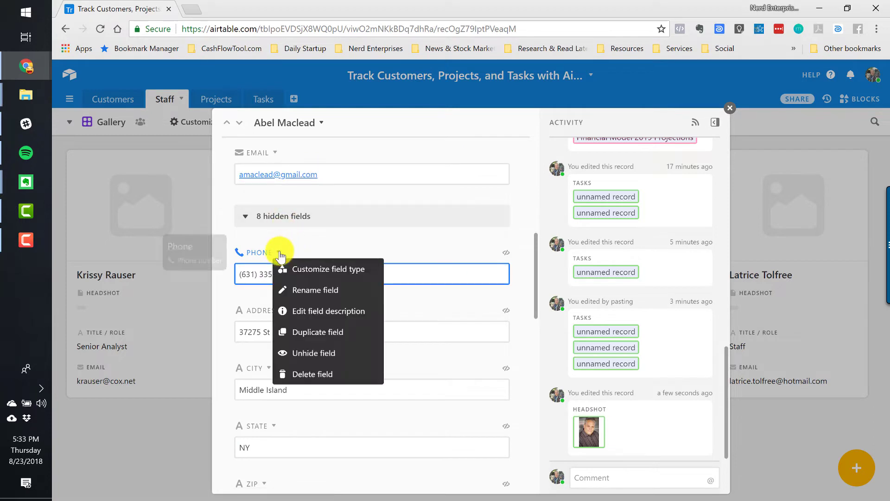
left_click(305, 354)
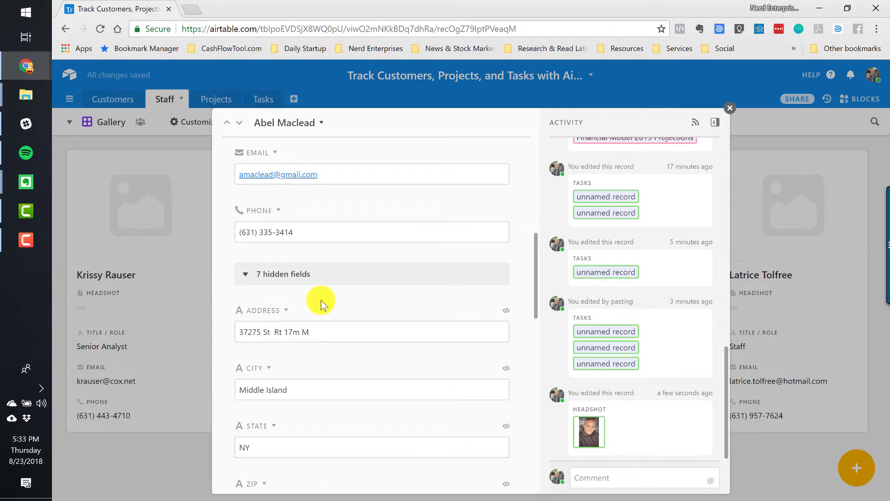
scroll(321, 302, "down", 5)
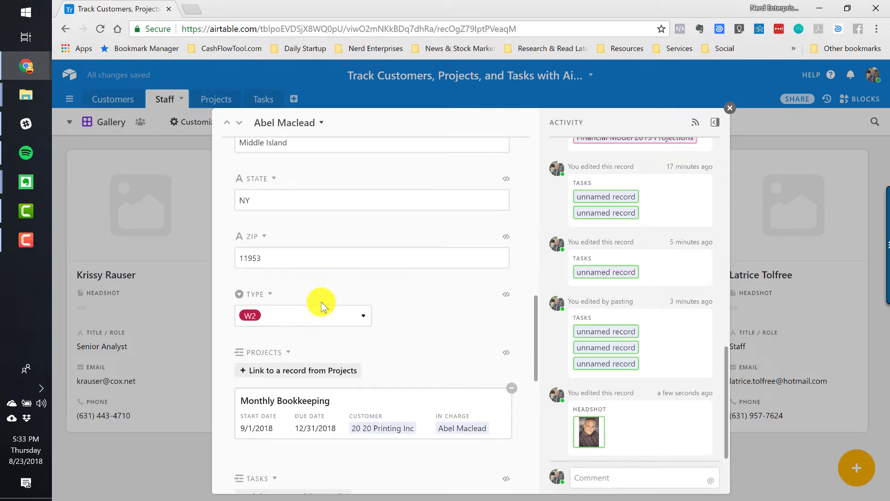
scroll(322, 306, "up", 7)
left_click(730, 108)
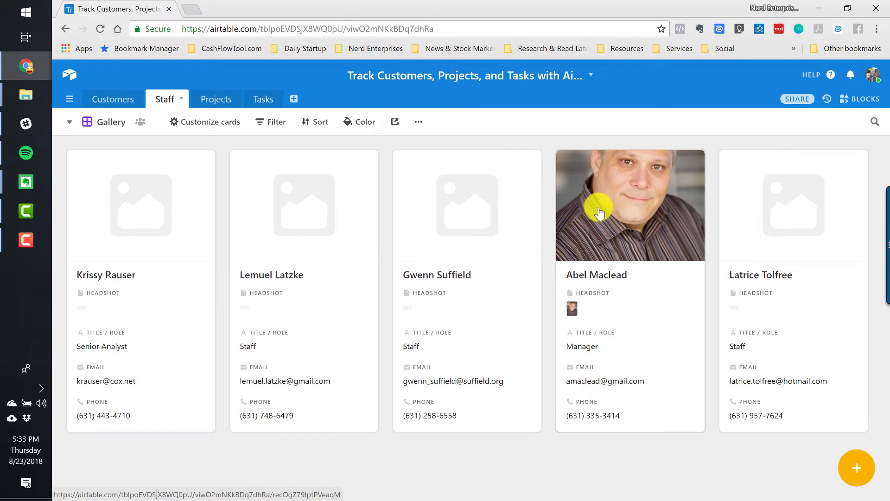
- Move the Gallery view above Grid view in the Staff view list and switch back to Grid view
left_click(69, 124)
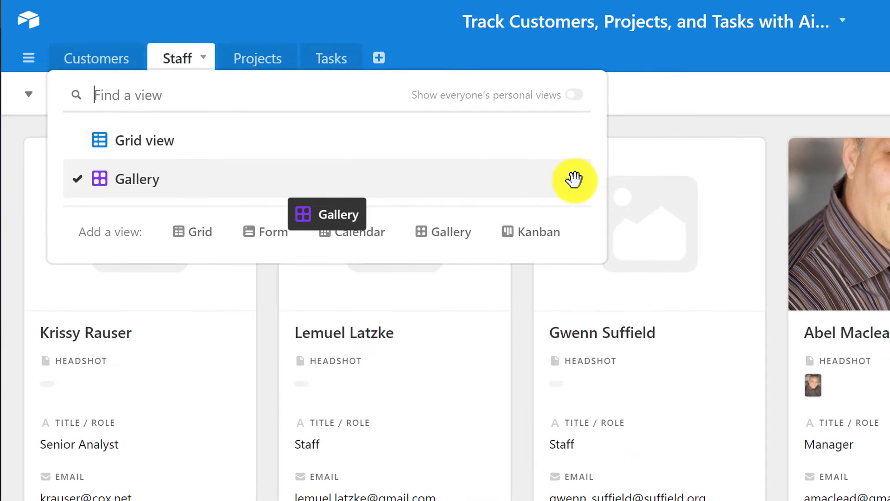
left_click_drag(574, 180, 573, 130)
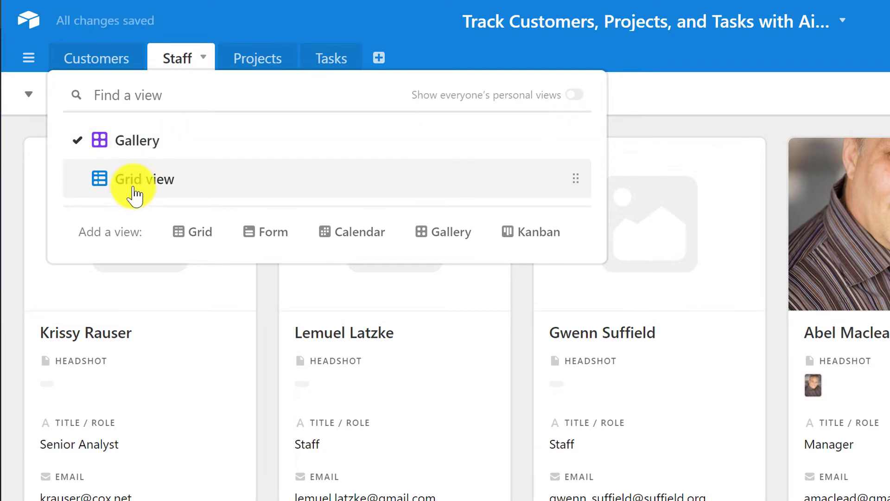
left_click(133, 186)
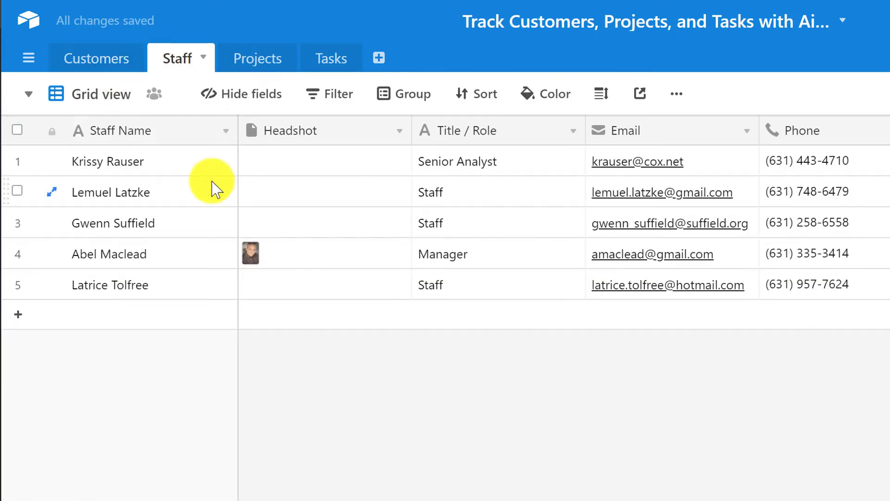
left_click(181, 161)
key("Right")
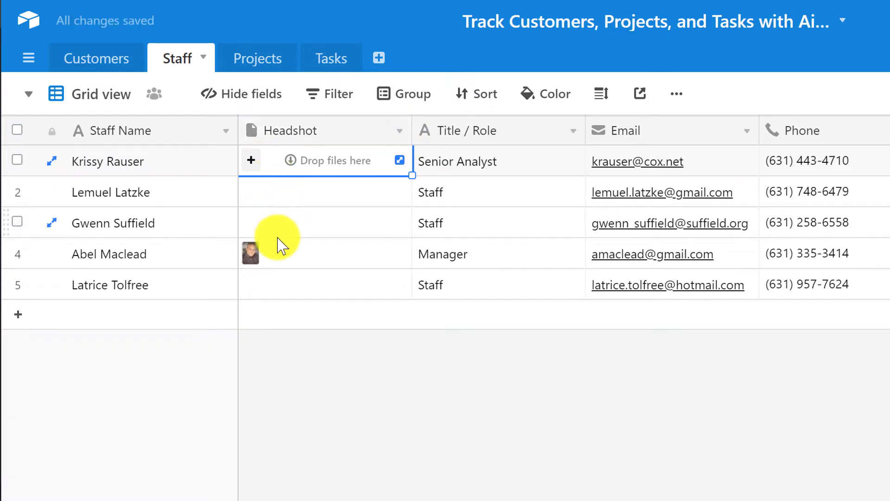
- Open the Projects table and review its records, starting with The Manhattan Project
left_click(244, 60)
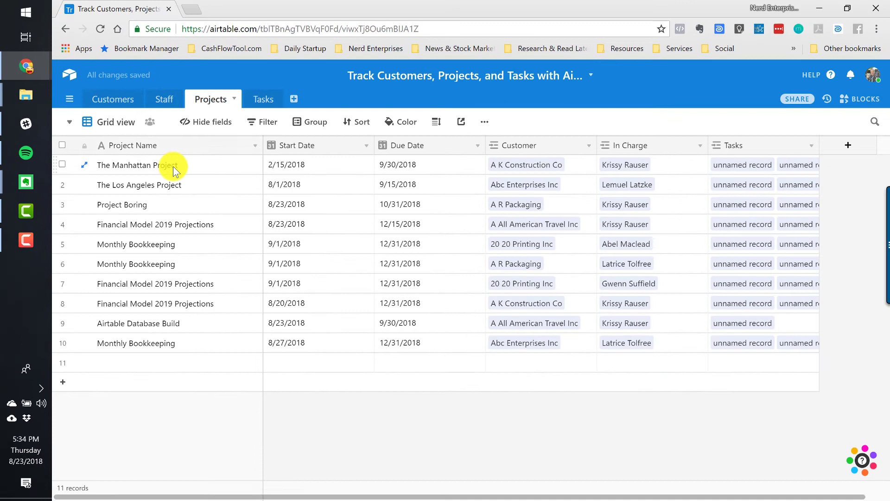
left_click(173, 166)
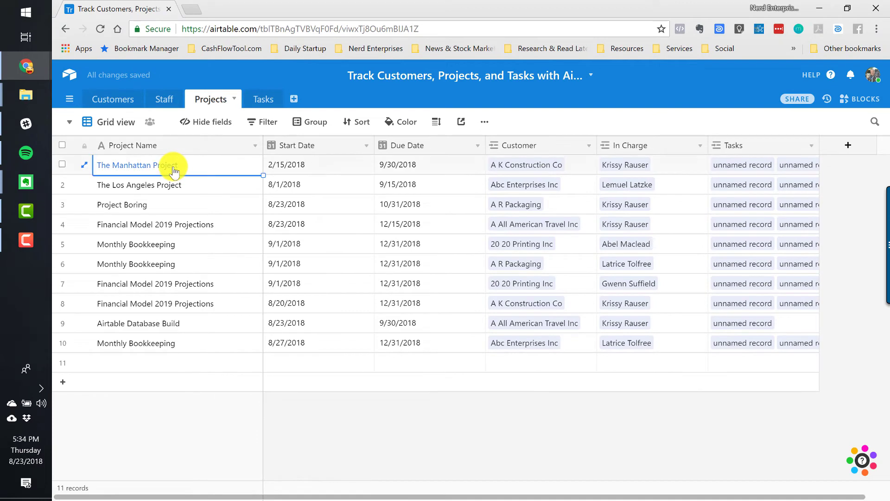
key("Right")
key("Right")
left_click(174, 170)
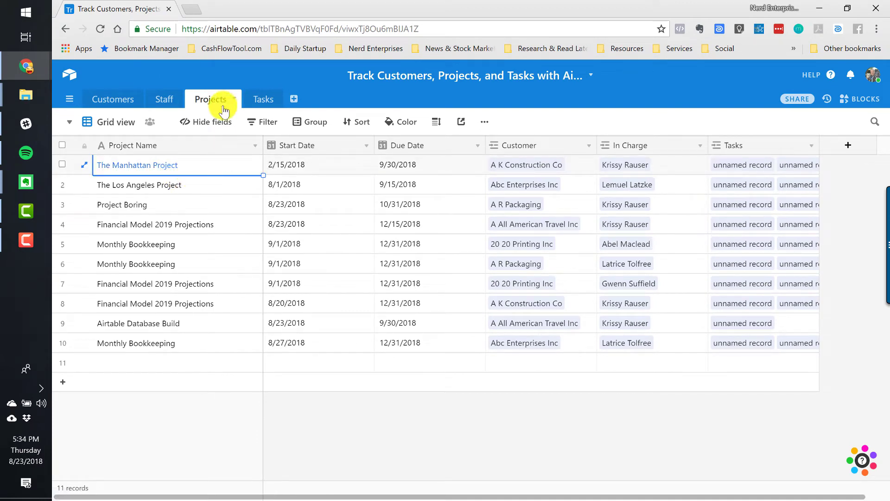
- Open the Tasks table and examine the Item, Project and Customer entries of the first On Boarding task
left_click(270, 101)
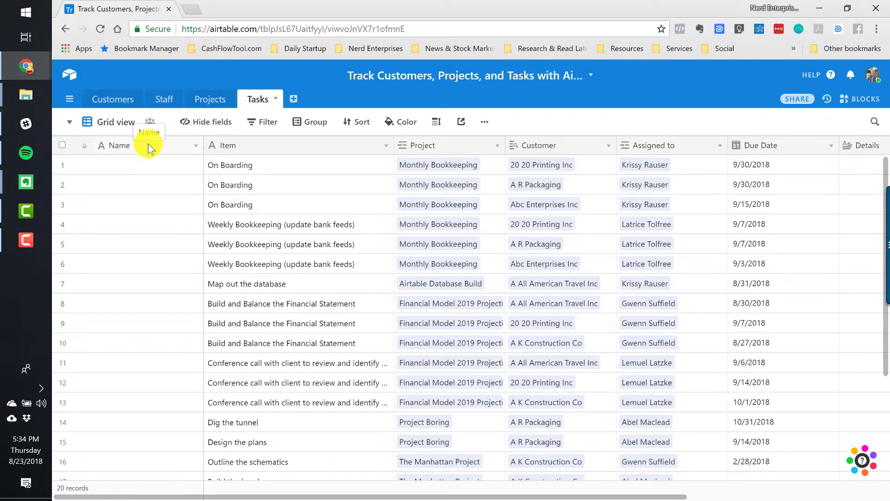
left_click(293, 165)
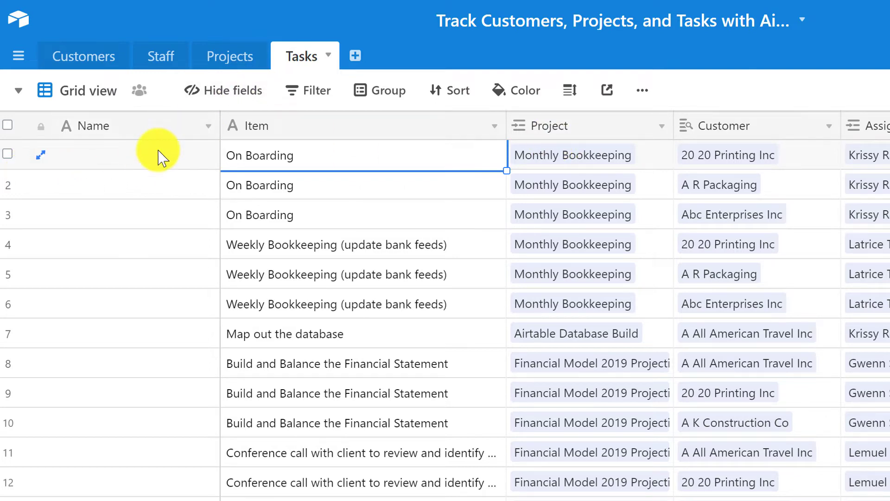
left_click(610, 158)
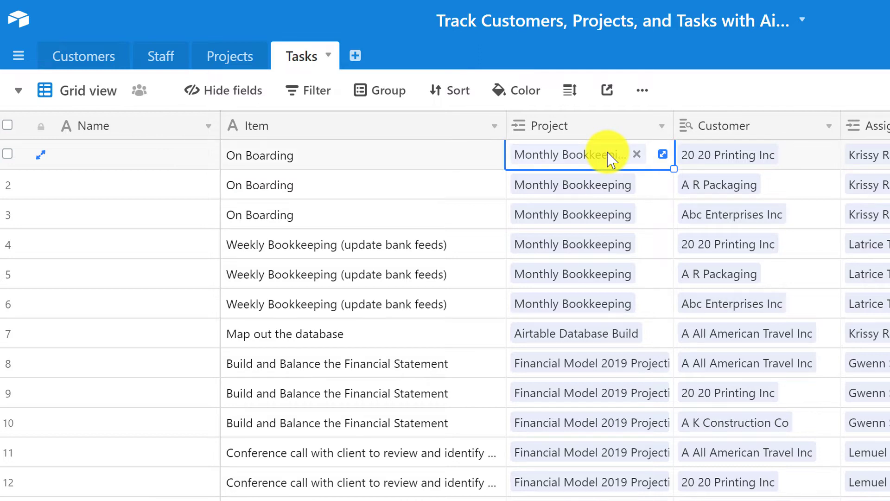
left_click(434, 159)
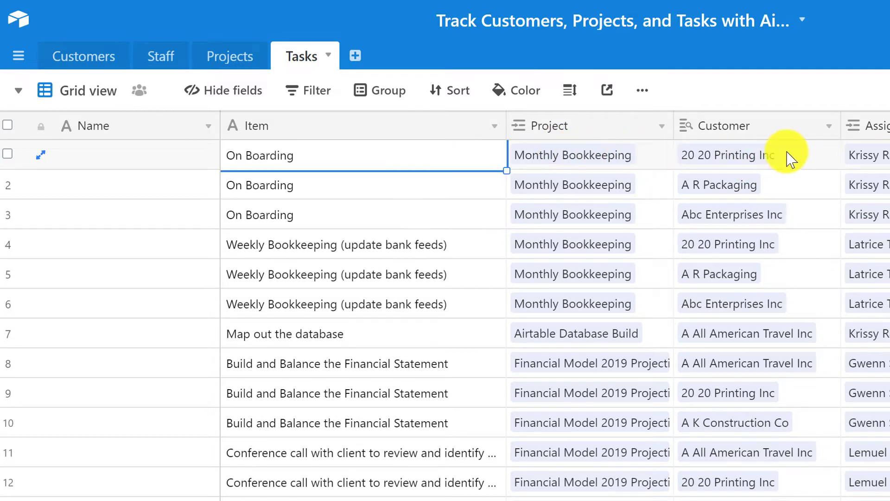
left_click(764, 159)
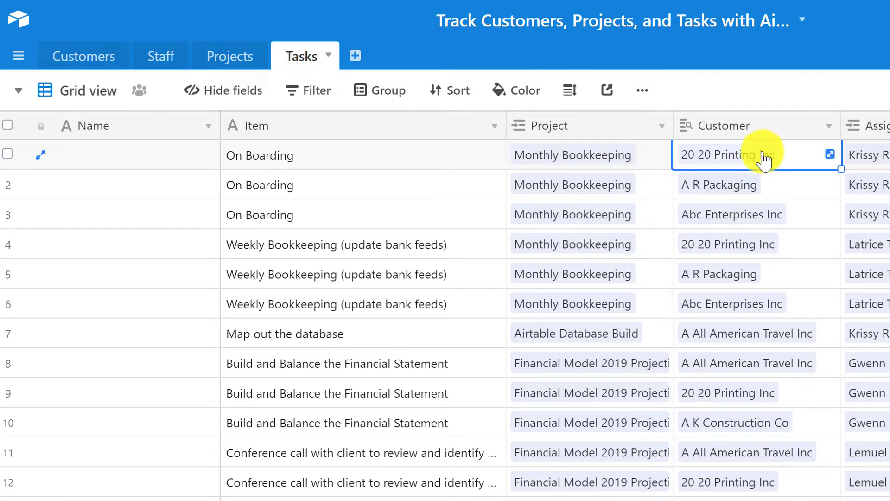
- Open the Monthly Bookkeeping project linked to the first task, review its customer, person in charge and tasks, and close it
left_click(573, 159)
left_click(571, 155)
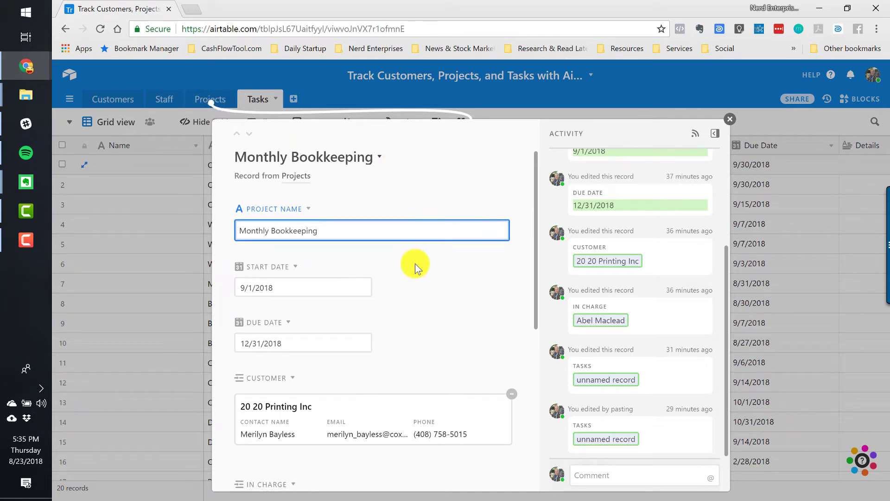
scroll(415, 263, "down", 2)
scroll(370, 278, "down", 5)
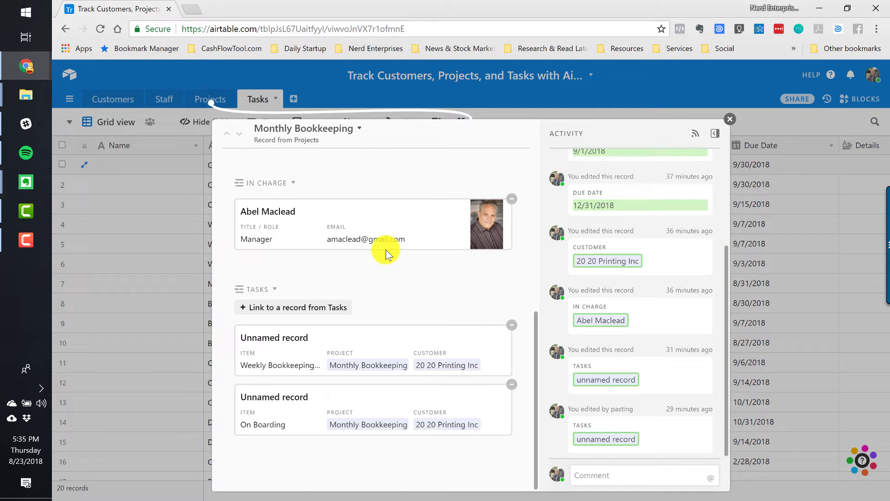
scroll(386, 251, "up", 5)
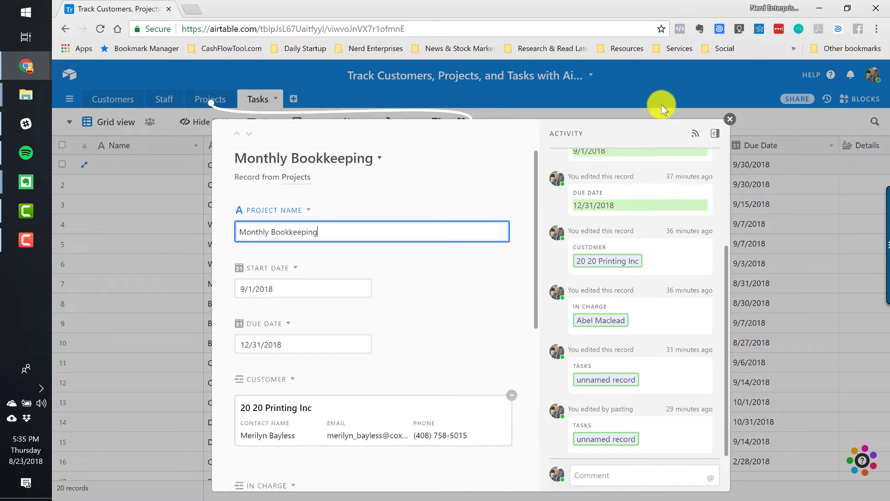
left_click(729, 119)
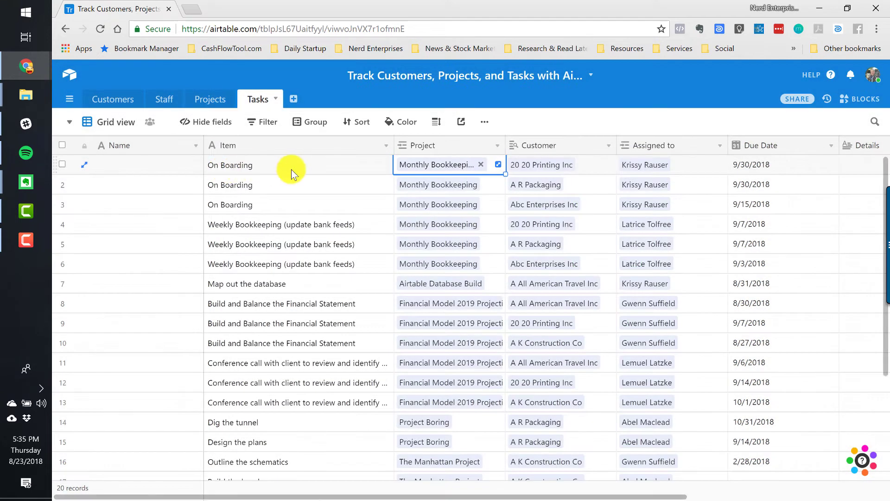
- Compare the Name and Item fields of the first On Boarding records in the Tasks table
left_click(154, 165)
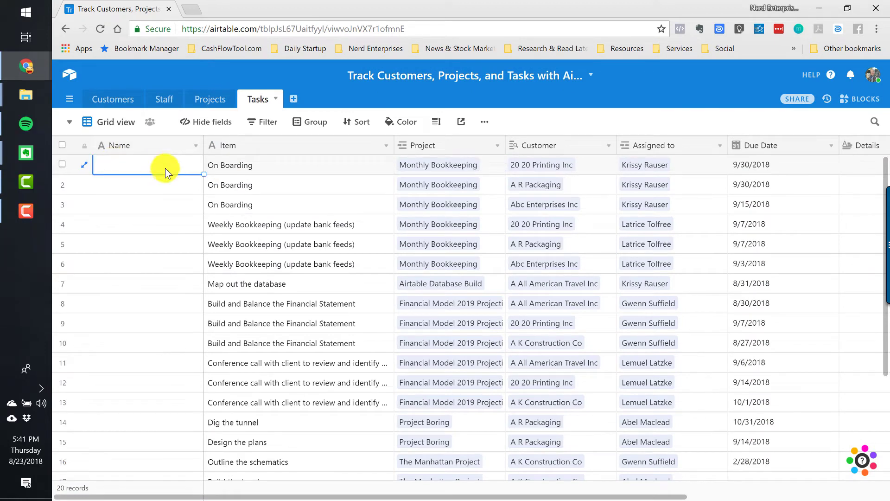
left_click(281, 164)
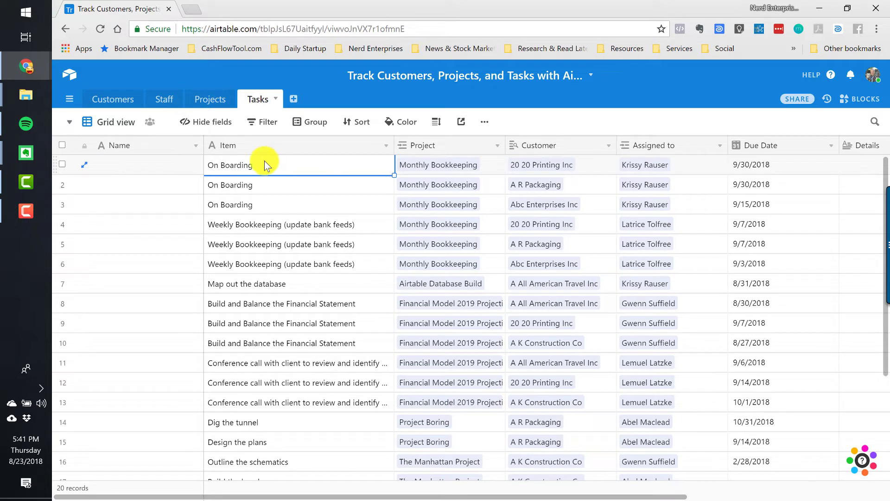
left_click(257, 186)
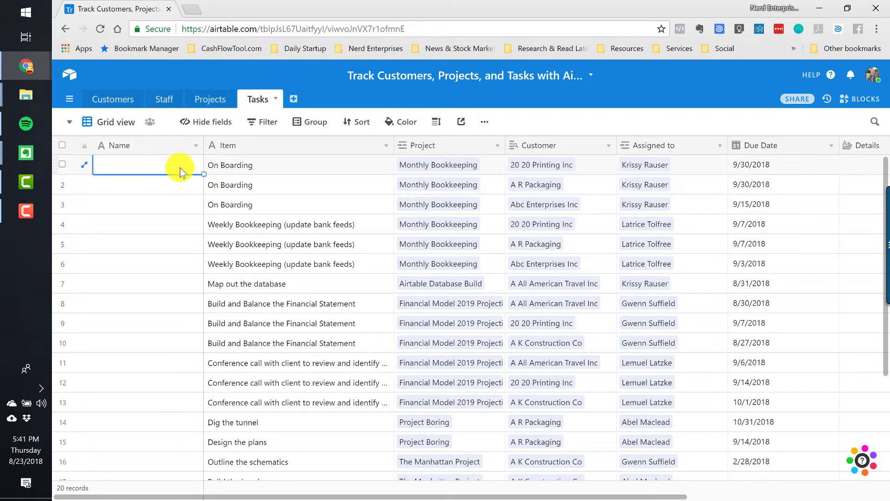
left_click(230, 165)
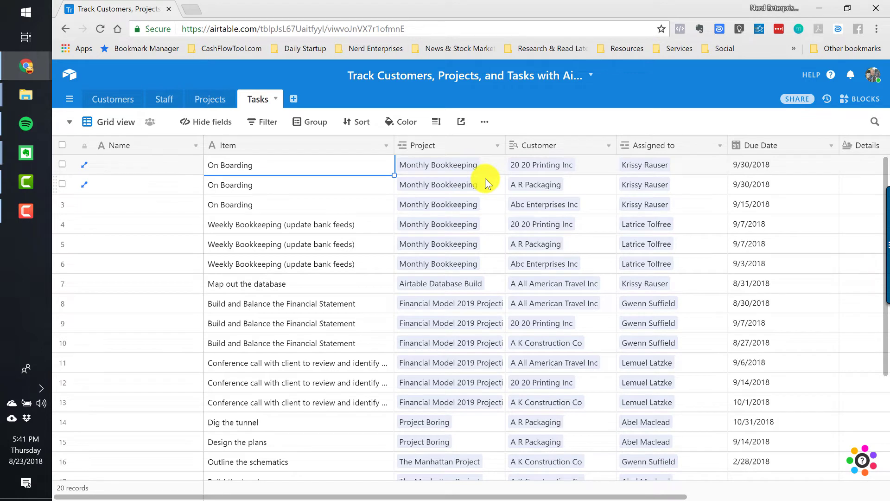
left_click(172, 166)
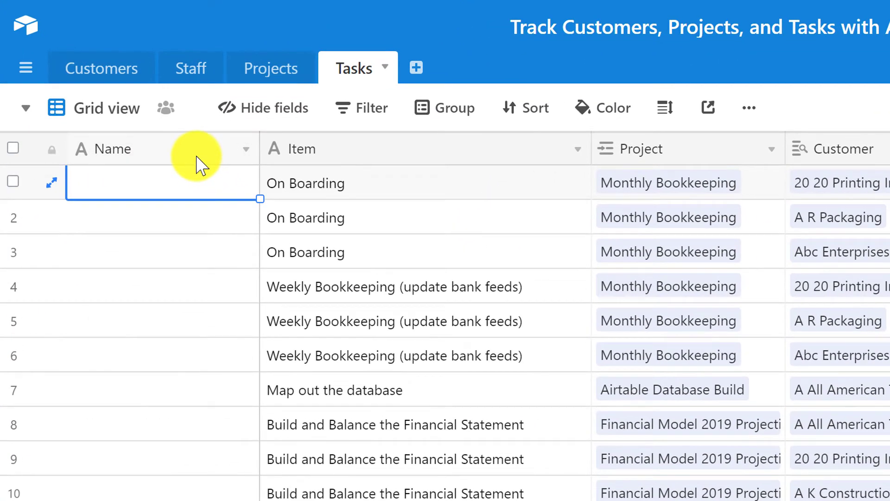
- Change the Tasks table's primary Name field from single line text to the Formula field type
double_click(201, 157)
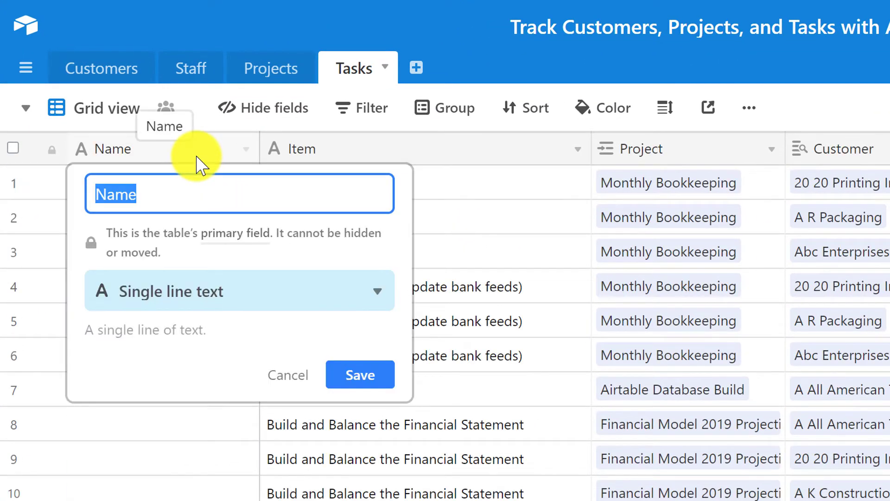
left_click(175, 305)
type("form")
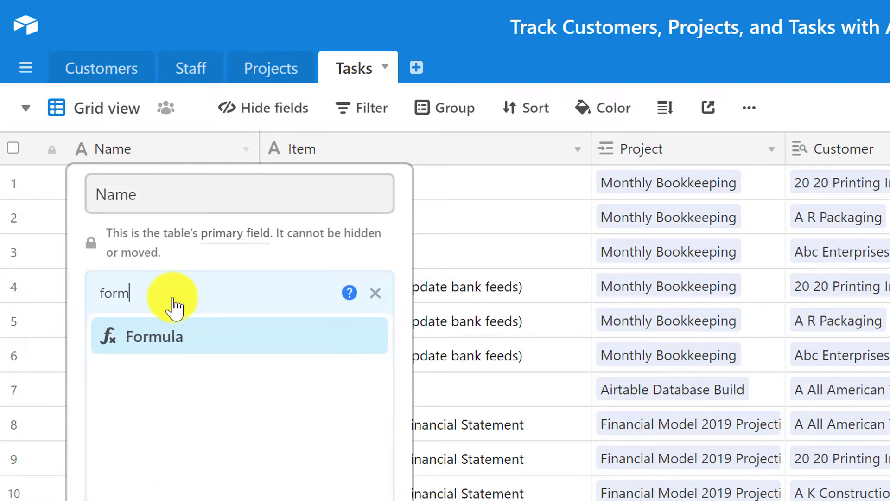
left_click(167, 340)
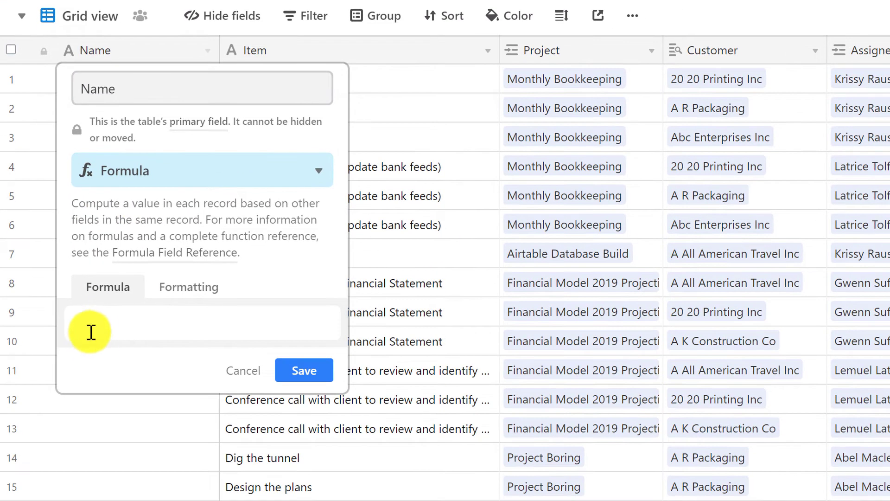
- Begin the Name formula with a CONCATENATE function that joins the Item field and the separator " - ", ready for another argument
left_click(82, 317)
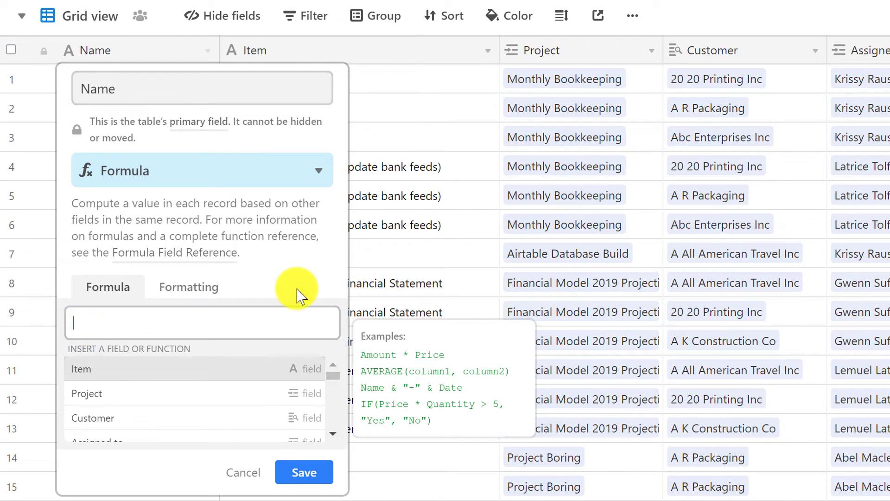
type("con")
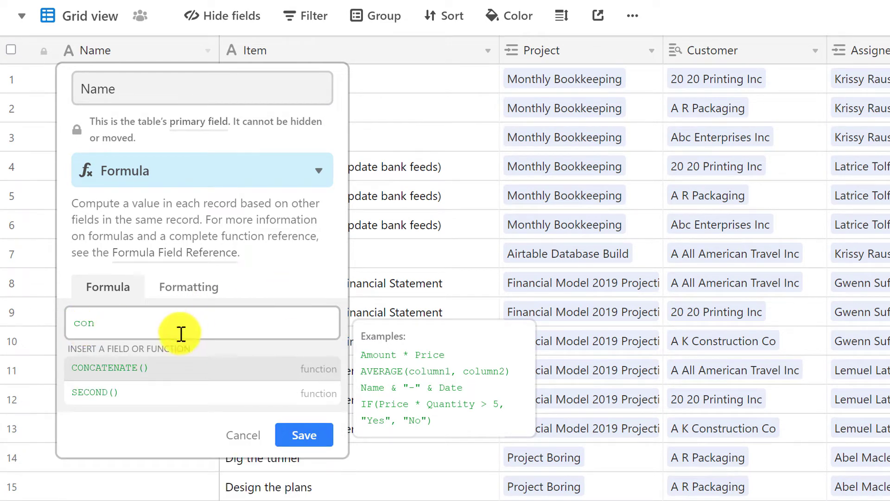
left_click(145, 369)
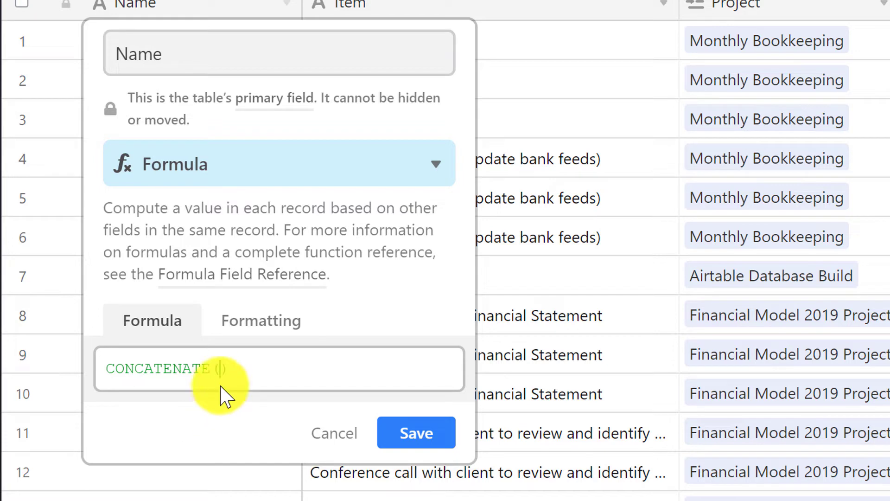
left_click(221, 368)
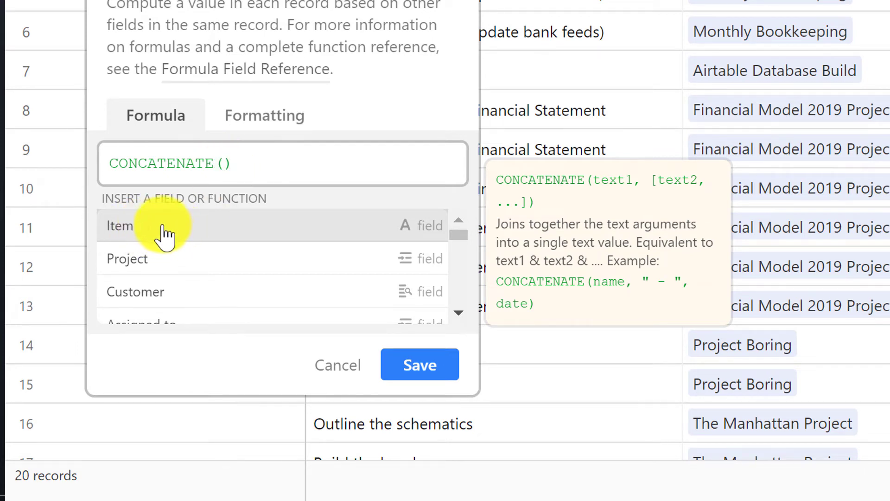
left_click(148, 227)
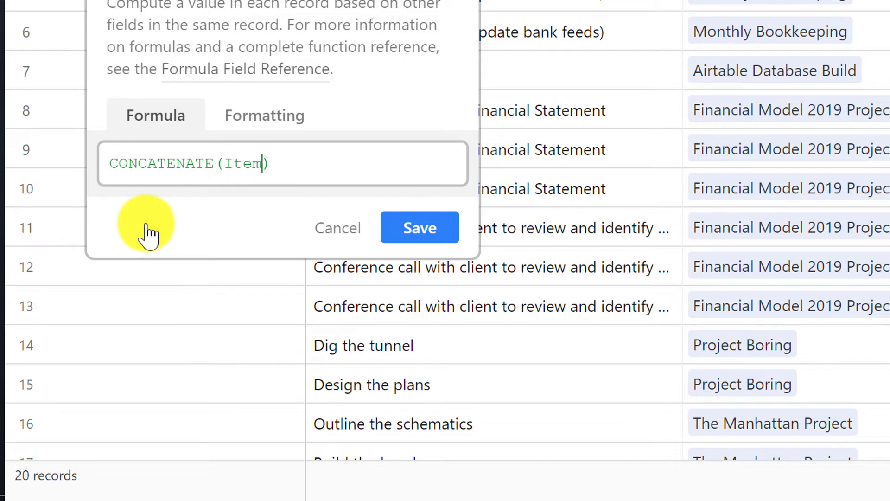
type(",")
type("\" - ")
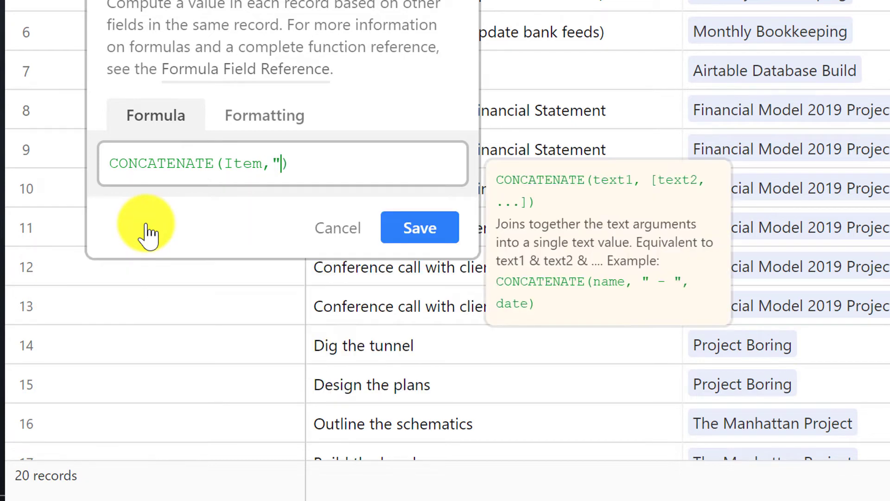
type("\"")
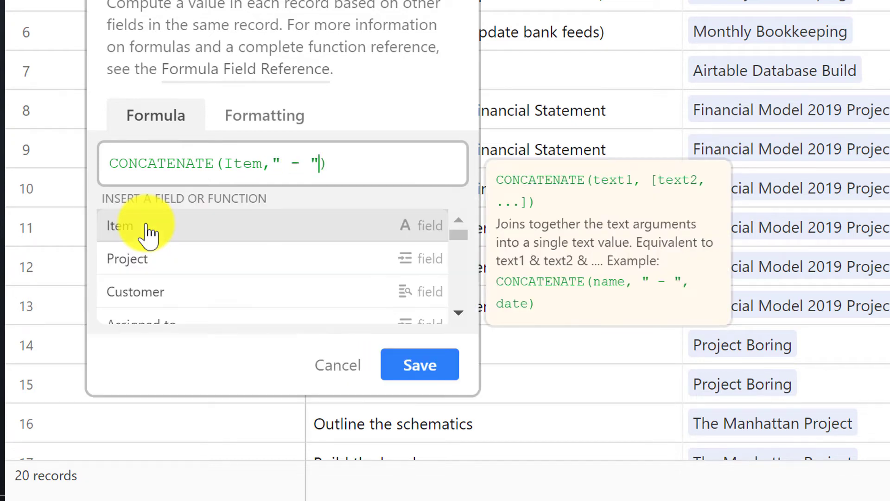
type(",")
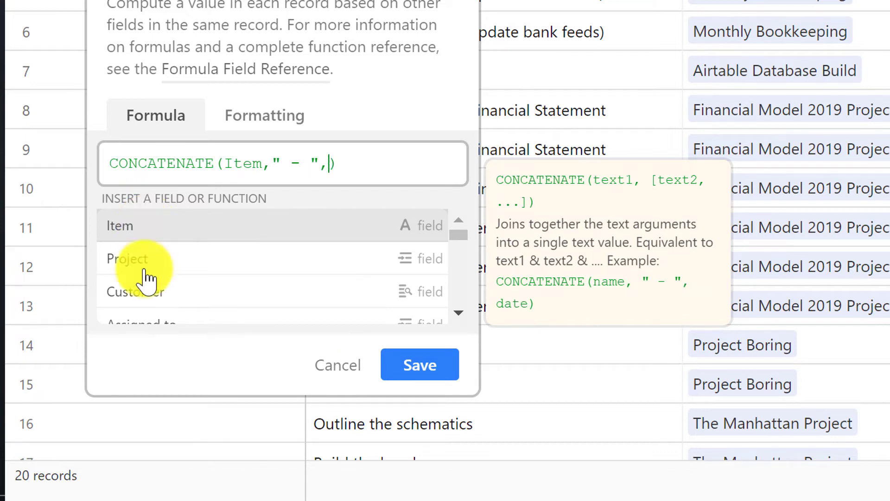
- Complete the Name formula as CONCATENATE(Item," - ",Customer), save it, and widen the Name column
left_click(140, 294)
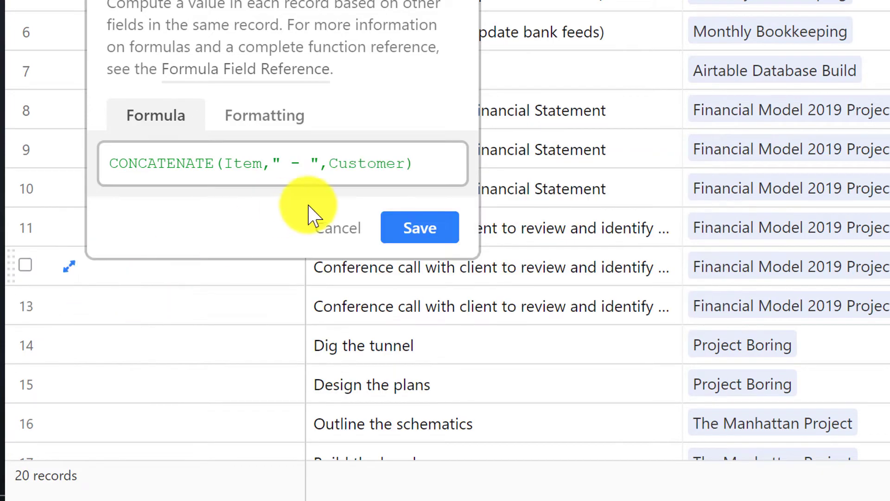
left_click(420, 227)
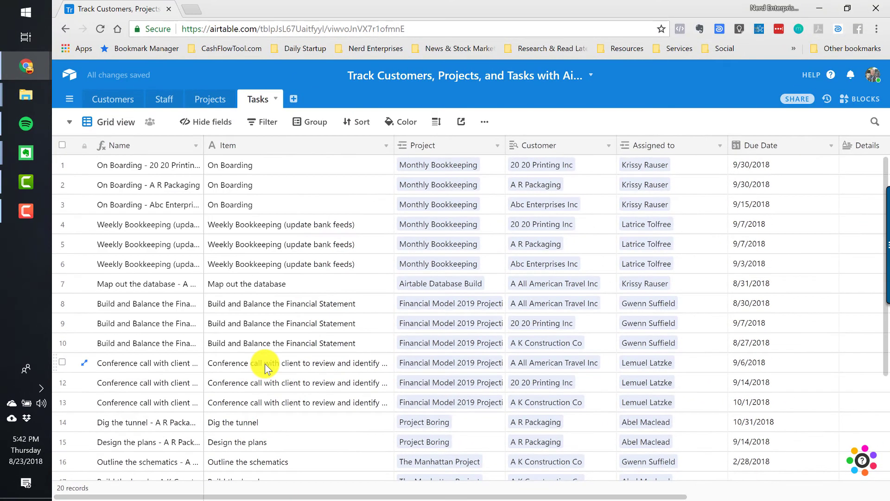
left_click_drag(204, 148, 423, 145)
left_click_drag(360, 153, 342, 152)
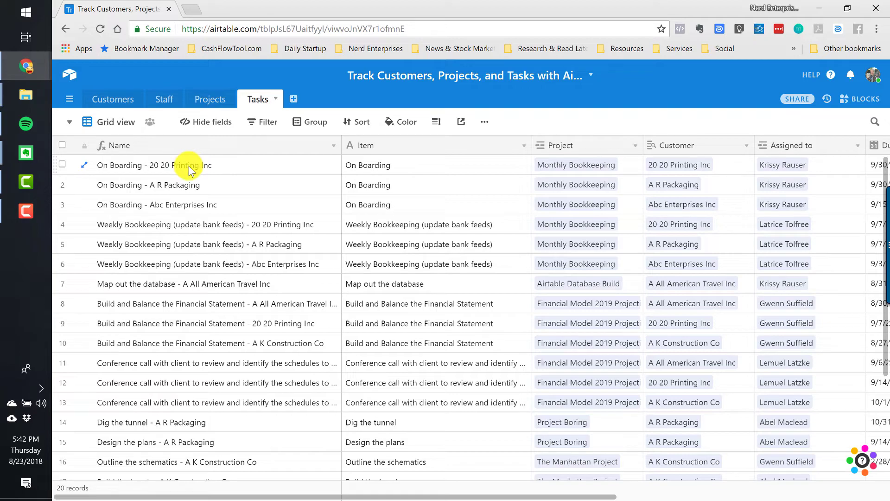
- Extend the Name field's formula to CONCATENATE(Item," - ",Customer," - ",Project) and save the field
double_click(189, 143)
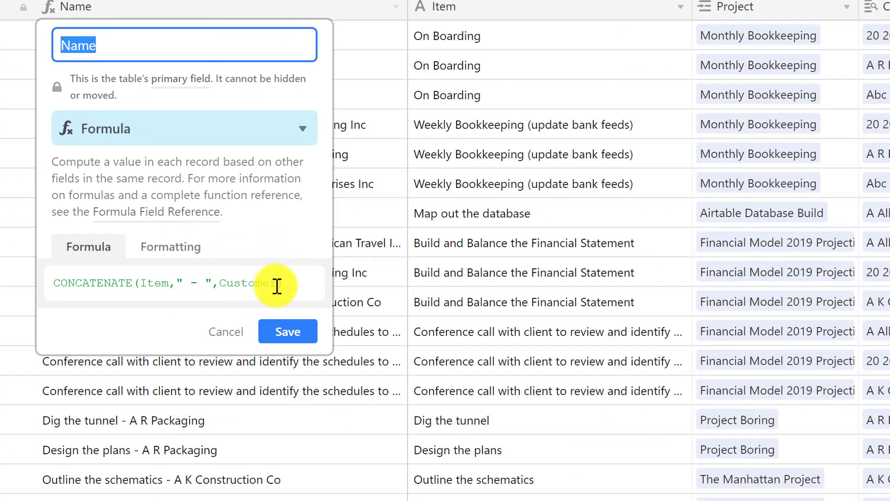
left_click(252, 322)
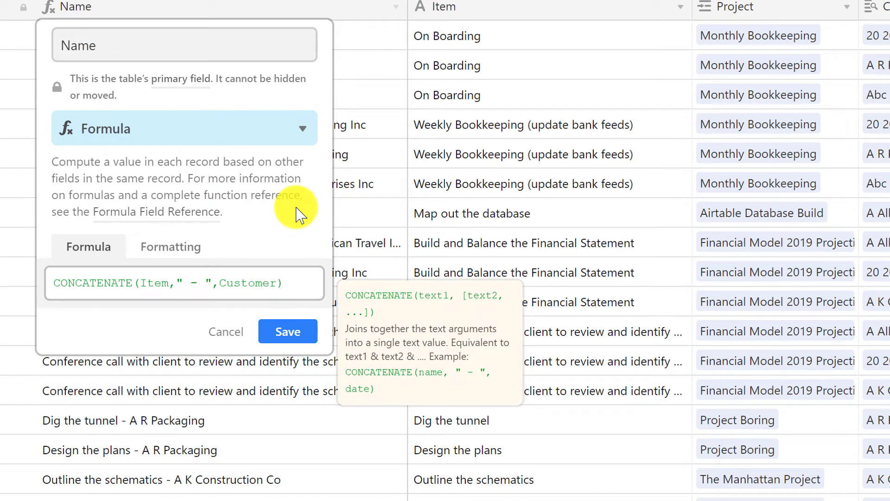
type(",\" - \"")
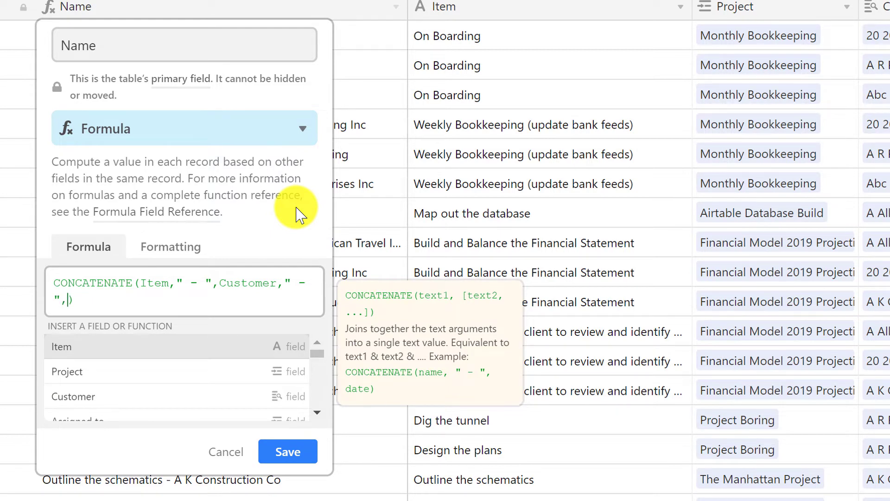
type(",")
left_click(76, 371)
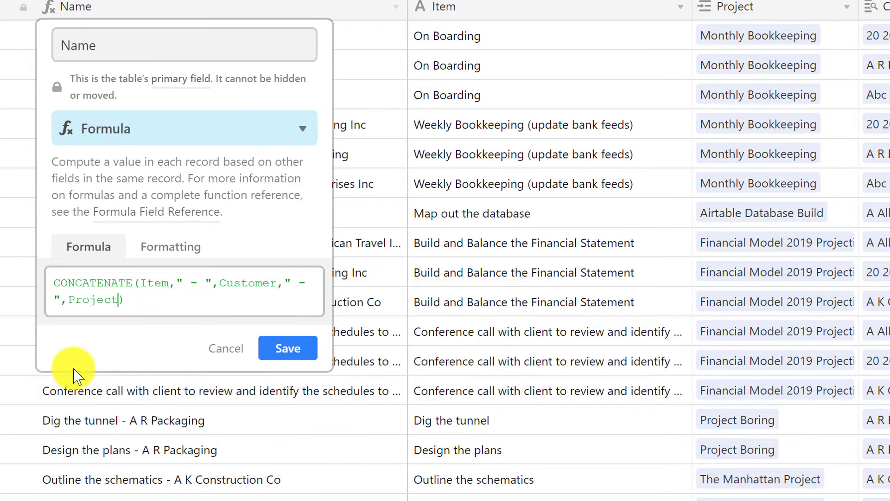
left_click(278, 354)
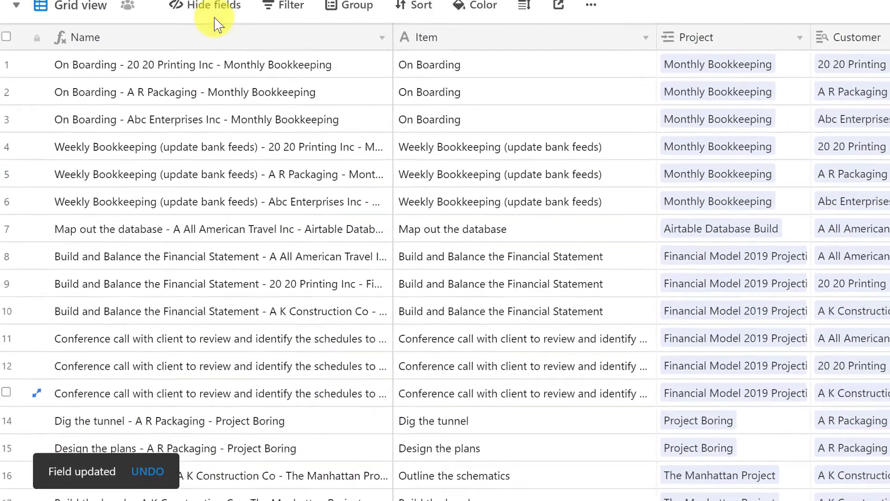
- Widen the Name column further to fit the longer combined task names
left_click(185, 75)
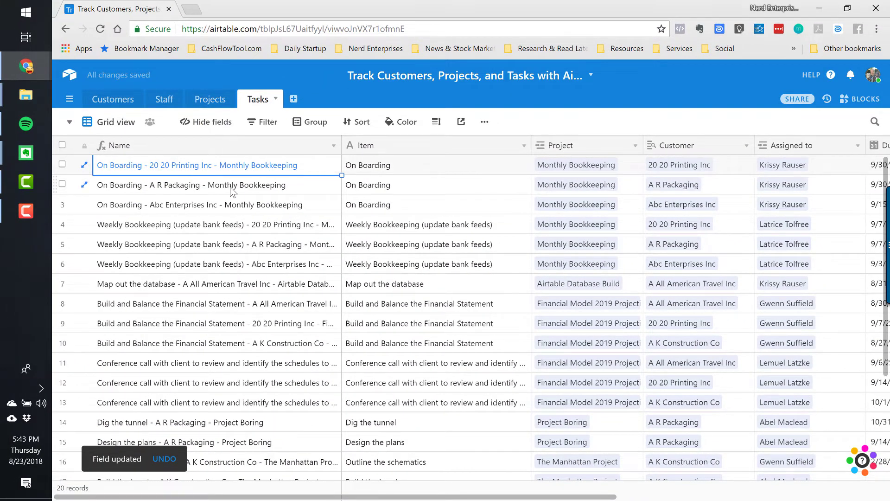
left_click_drag(342, 145, 390, 153)
left_click(392, 364)
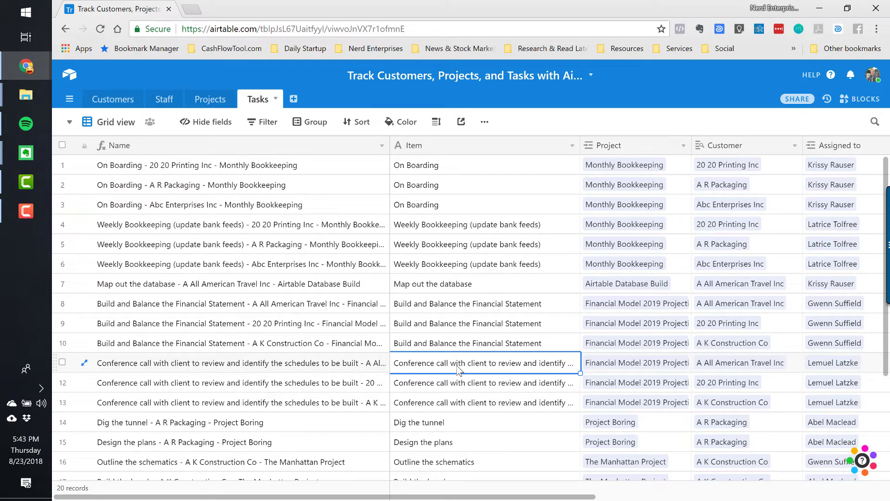
- Examine the fields of the record in row 11 from Item through Details and Completed
left_click(438, 365)
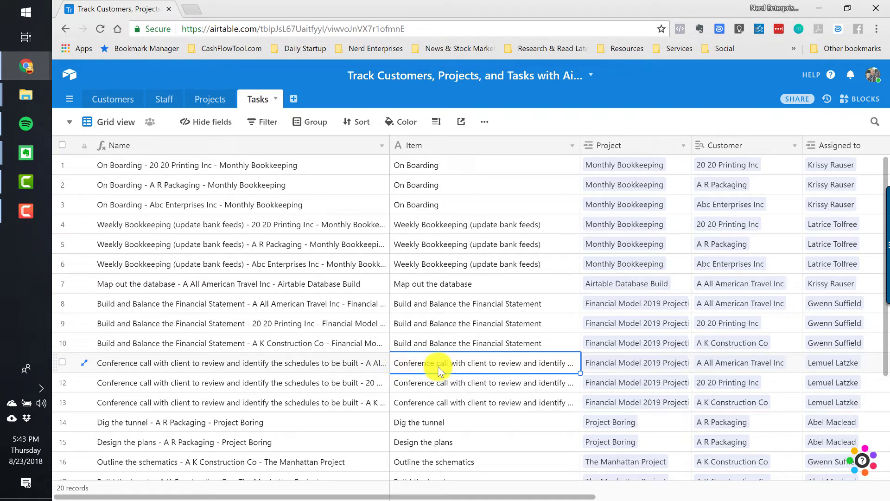
key("Right")
key("Right")
key("Right")
key("Right")
key("Right")
key("Right")
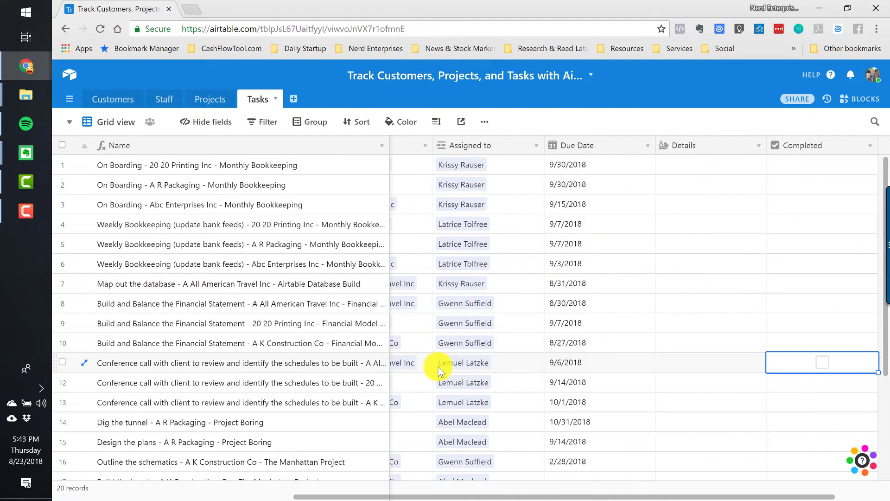
key("Left")
key("Left")
key("Left")
key("Left")
key("Left")
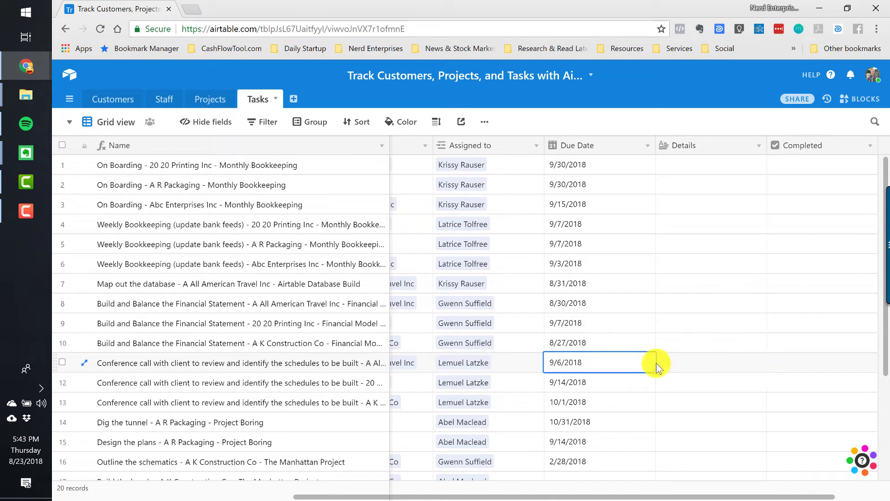
key("Left")
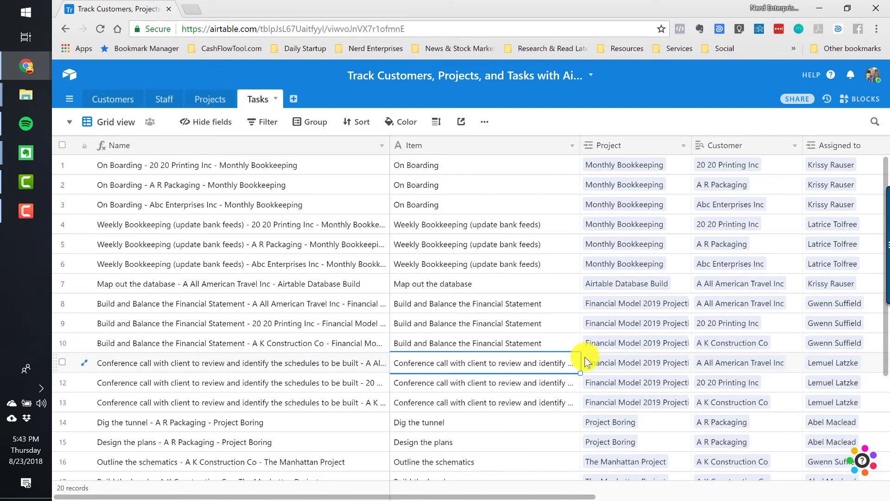
- Shorten the Item text in row 11 to "Conference call", copying the rest of the description before removing it
key("Return")
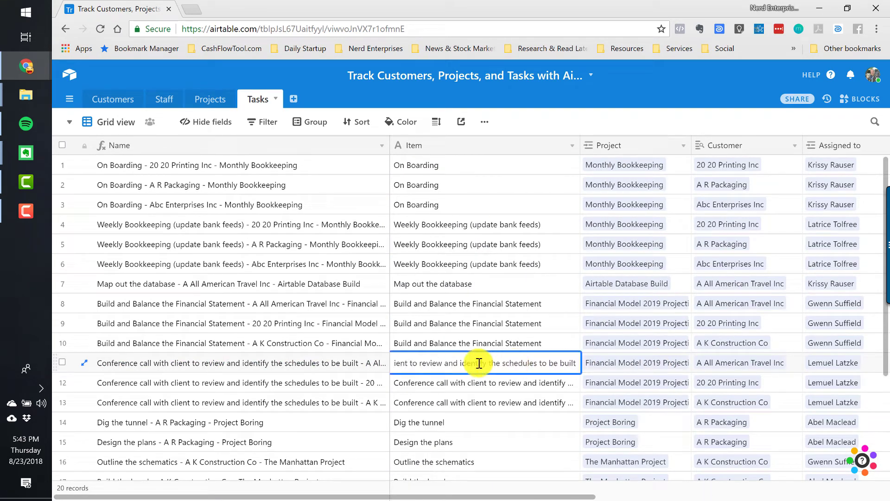
key("ctrl+a")
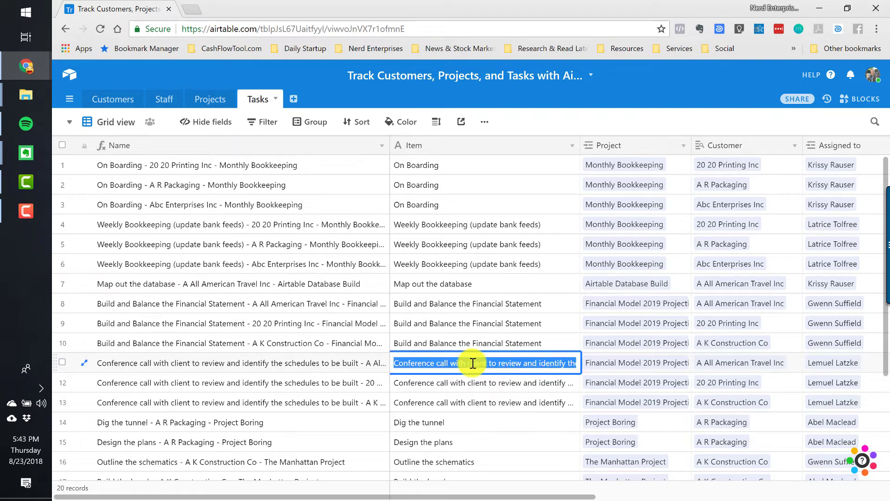
key("ctrl+shift+Right")
key("ctrl+shift+Right")
key("ctrl+c")
key("BackSpace")
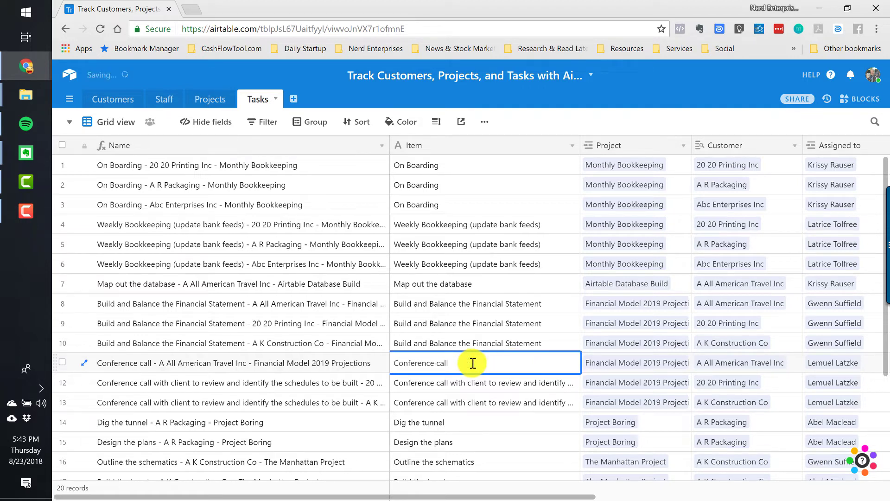
- Paste "with client to review and identify the schedules to be built" into the Details field of row 11
key("Tab")
key("Tab")
key("Tab")
key("Tab")
key("Tab")
key("Tab")
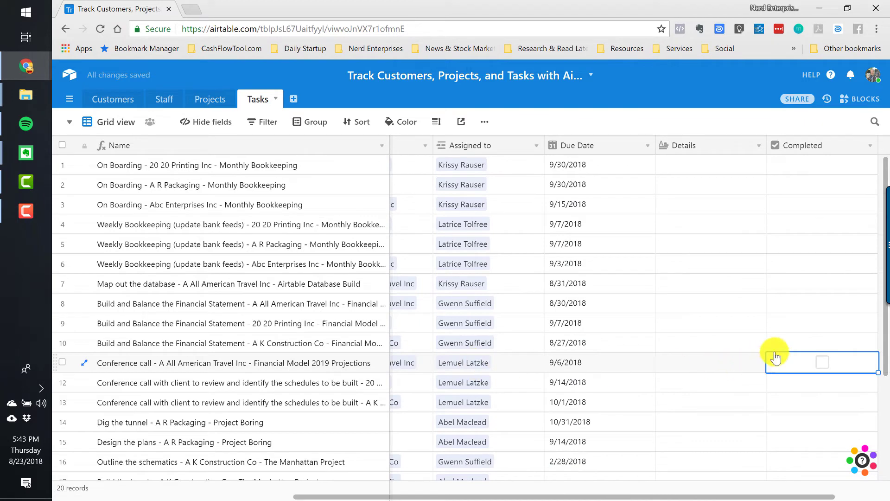
left_click(717, 370)
left_click(716, 371)
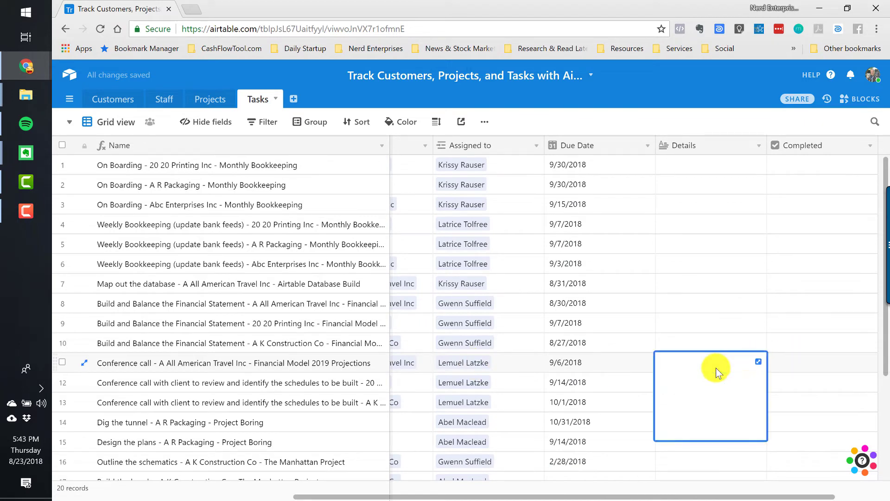
key("ctrl+v")
key("Tab")
left_click(716, 371)
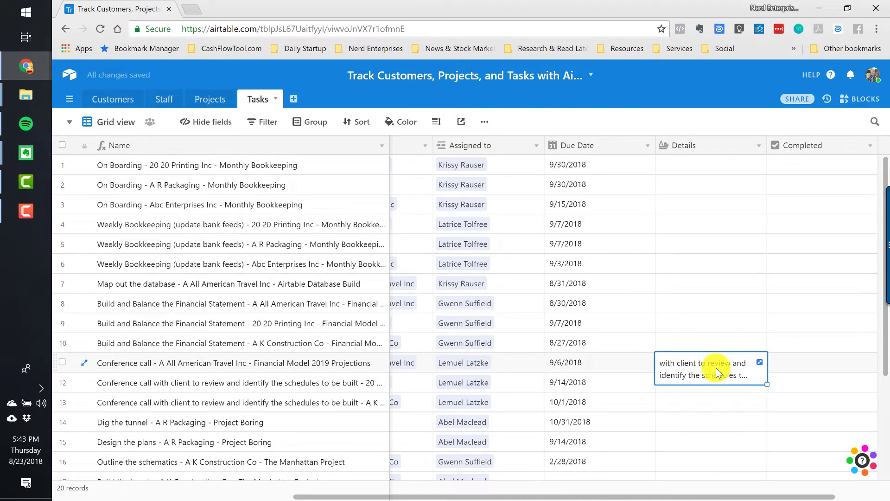
- Copy the Item text "Conference call" from row 11 into the Item fields of rows 12 and 13
key("Left")
key("Left")
key("Left")
key("Left")
key("Left")
key("Left")
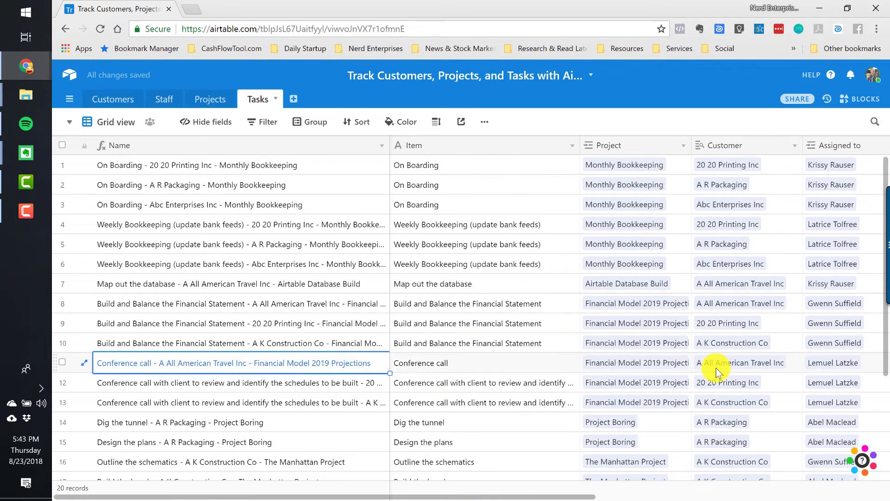
key("Right")
key("ctrl+c")
key("Down")
key("shift+Down")
key("ctrl+v")
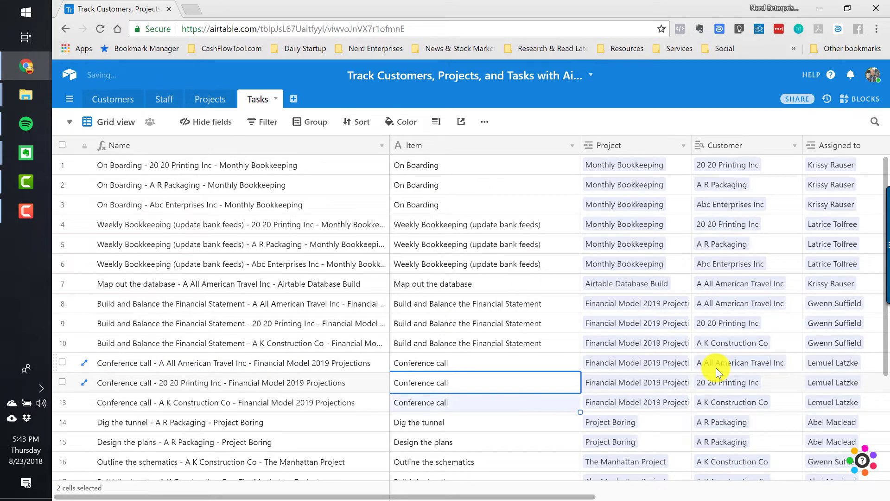
- Copy the Details text from row 11 into the Details fields of rows 12 and 13
key("Up")
key("Right")
key("Right")
key("Right")
key("Right")
key("Right")
key("Right")
key("Left")
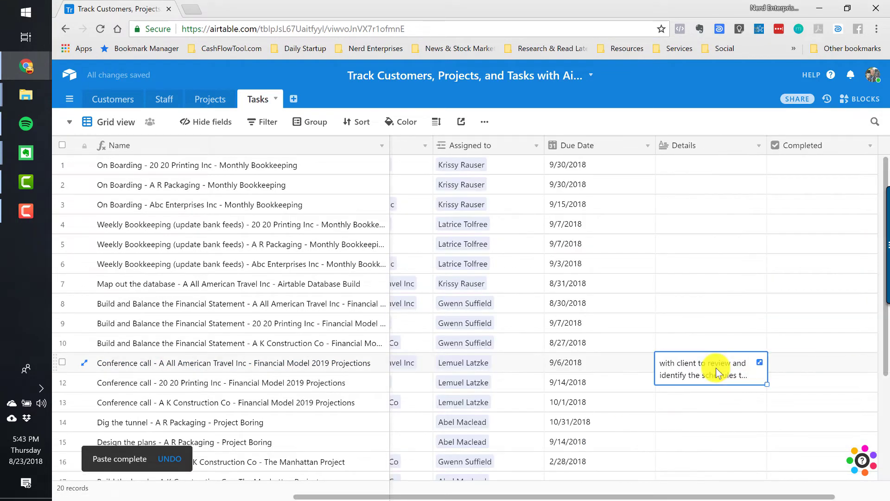
key("ctrl+c")
key("Down")
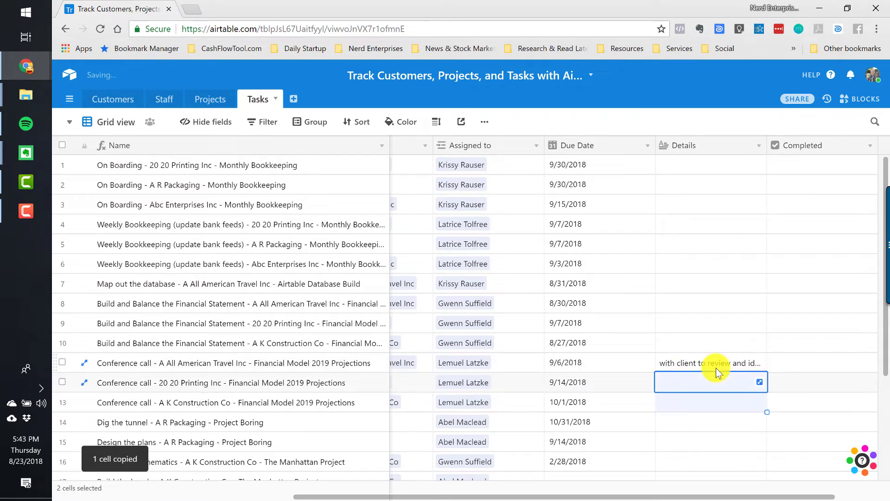
key("ctrl+v")
key("ctrl+Left")
key("Right")
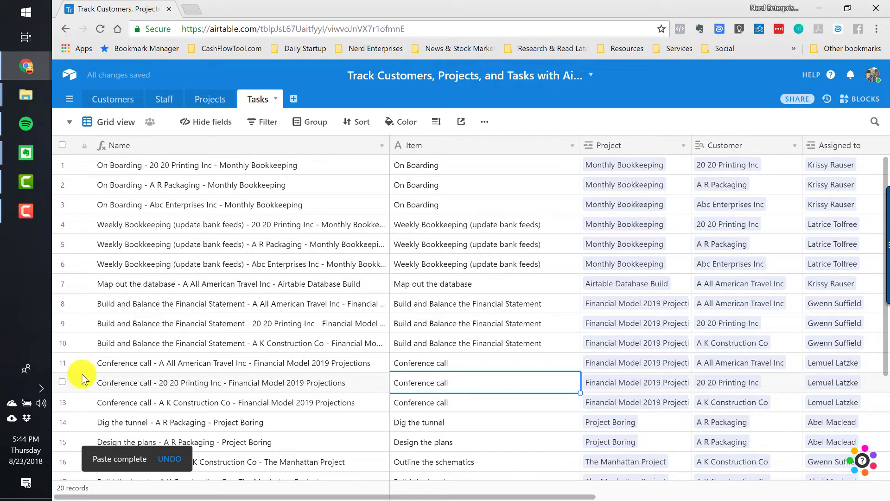
- Expand the conference call record in row 11, review its fields and activity history, and close it
left_click(129, 363)
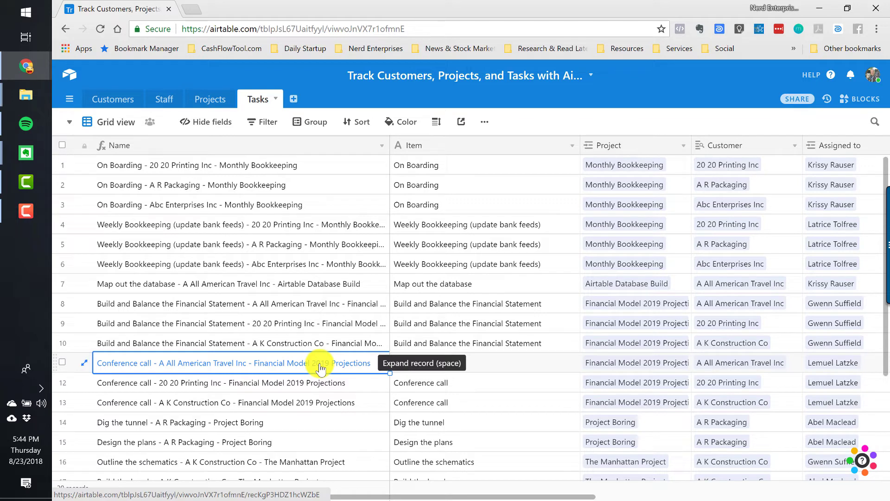
left_click(320, 368)
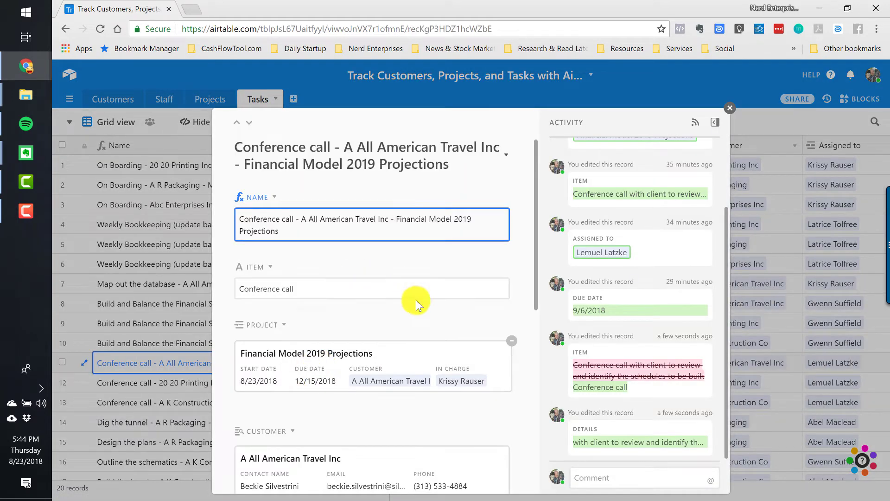
scroll(416, 304, "down", 4)
scroll(417, 324, "down", 3)
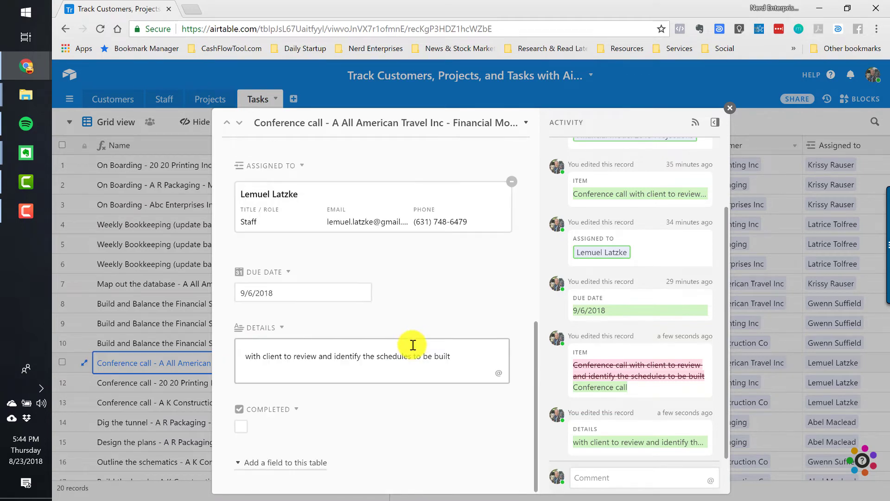
scroll(413, 347, "up", 5)
scroll(412, 346, "up", 3)
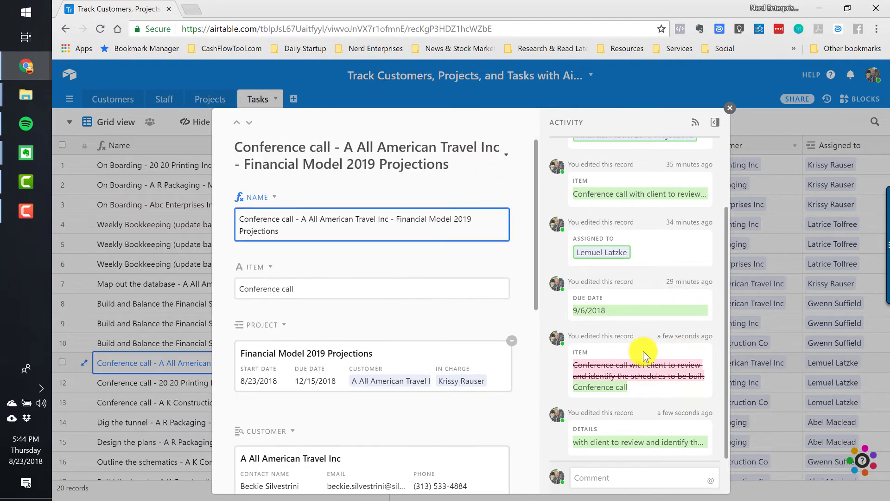
scroll(641, 360, "up", 2)
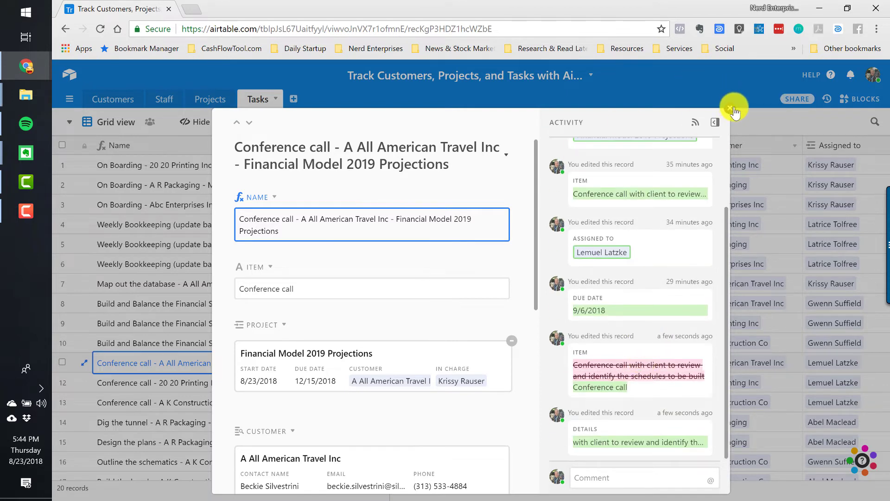
left_click(728, 109)
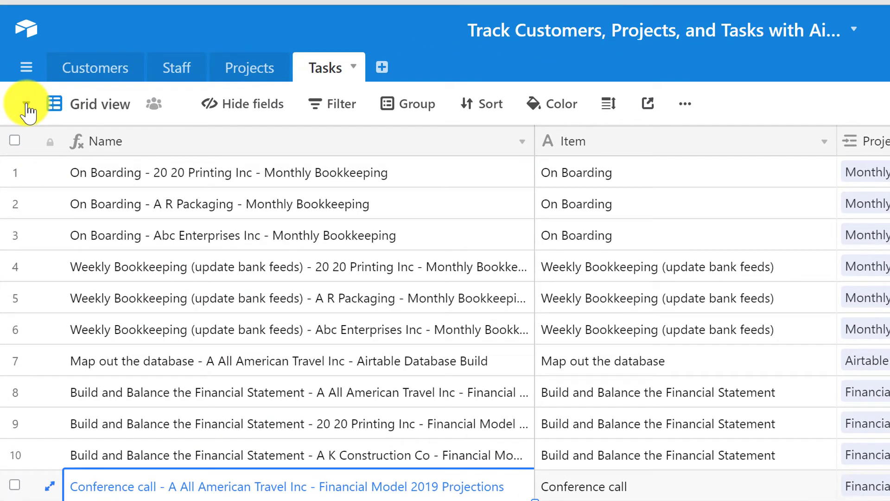
- Rename the Tasks table's grid view as "Master Task List"
double_click(89, 107)
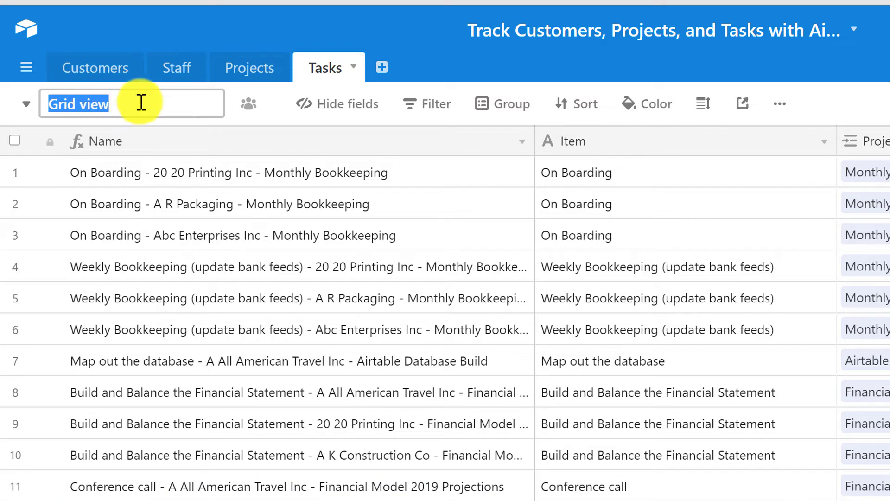
type("Mas")
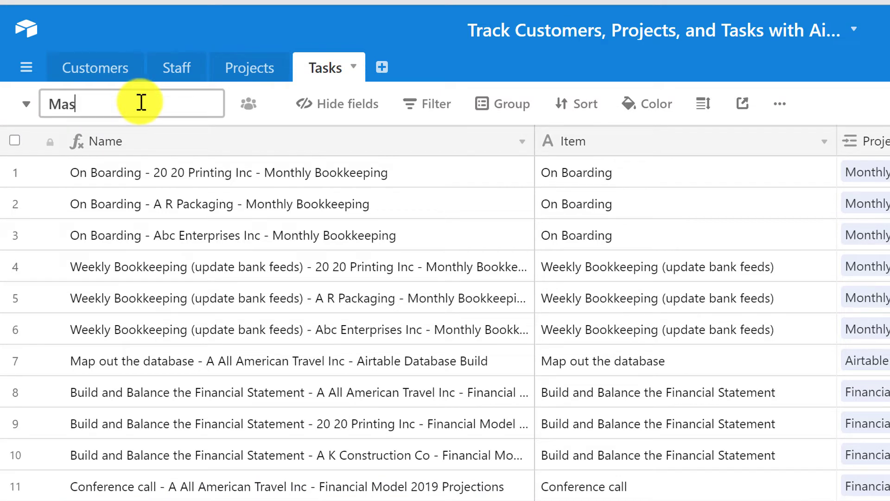
type("ter Task List")
key("Return")
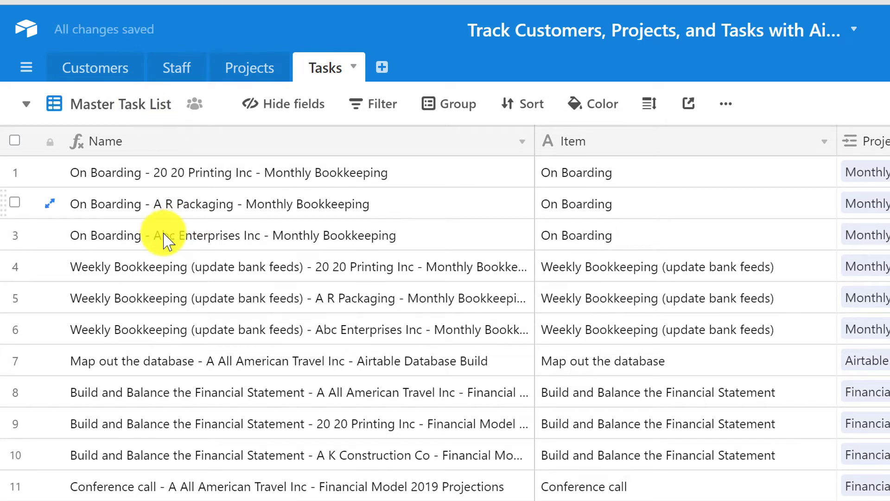
- Add a calendar view to the Tasks table that places records by the Due Date field
left_click(27, 106)
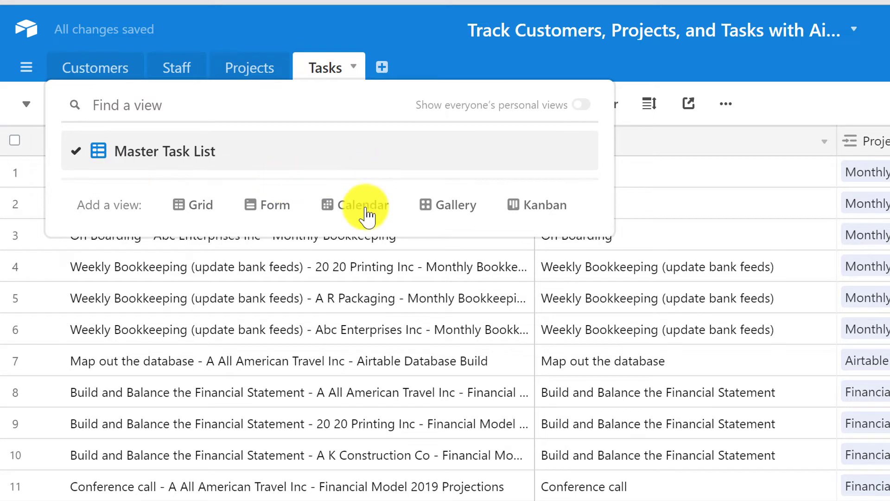
left_click(366, 208)
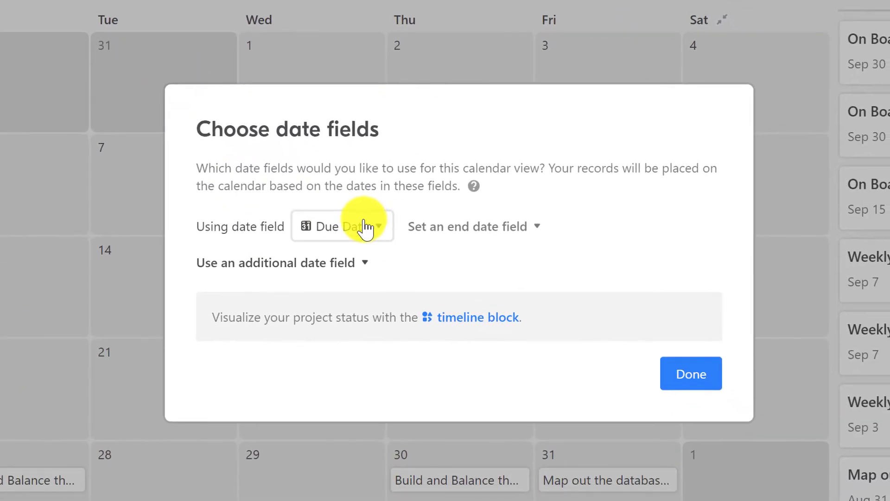
left_click(367, 229)
left_click(371, 233)
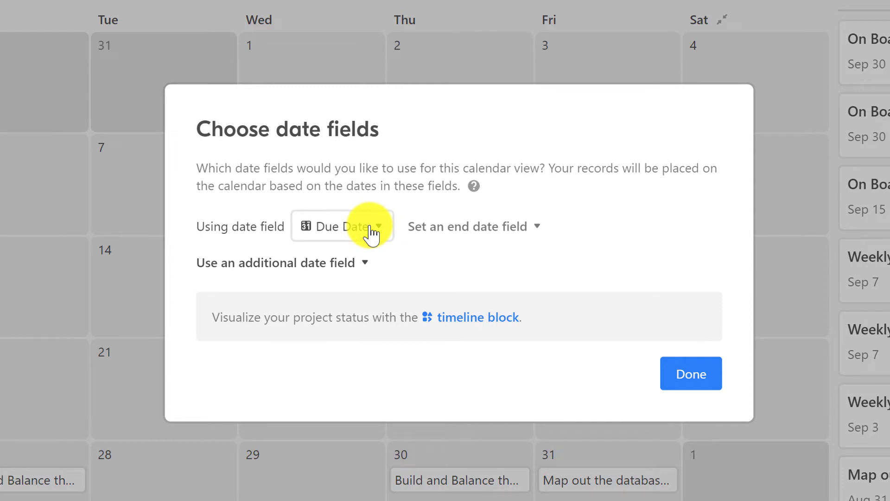
left_click(690, 382)
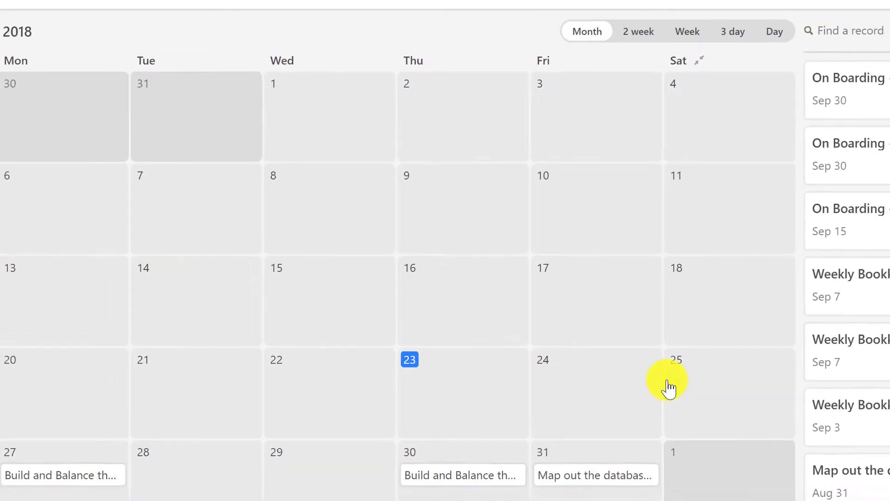
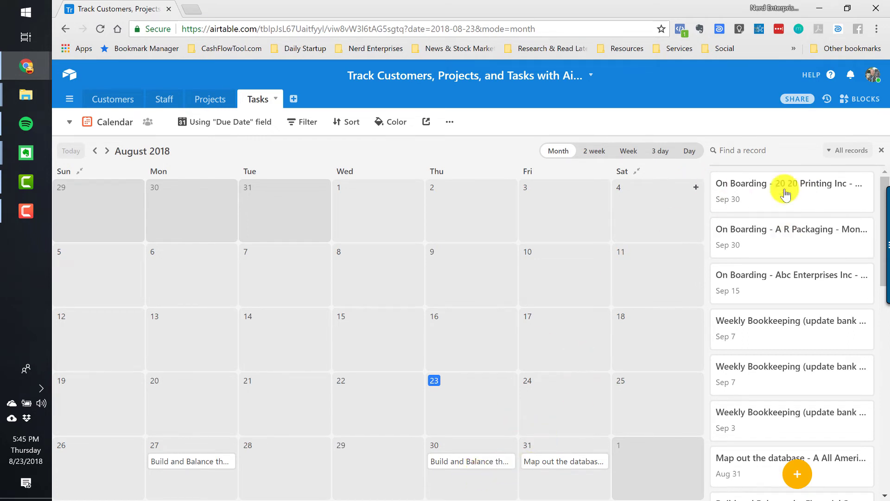
- Show the calendar's two weeks Aug 26 - Sep 8 and review the full record of the 20 20 Printing Inc weekly bookkeeping task on September 7
left_click(594, 153)
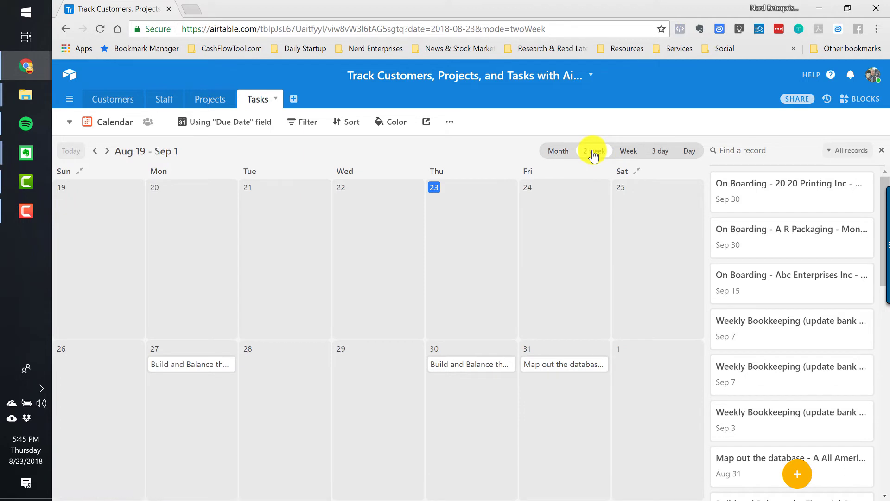
left_click(109, 152)
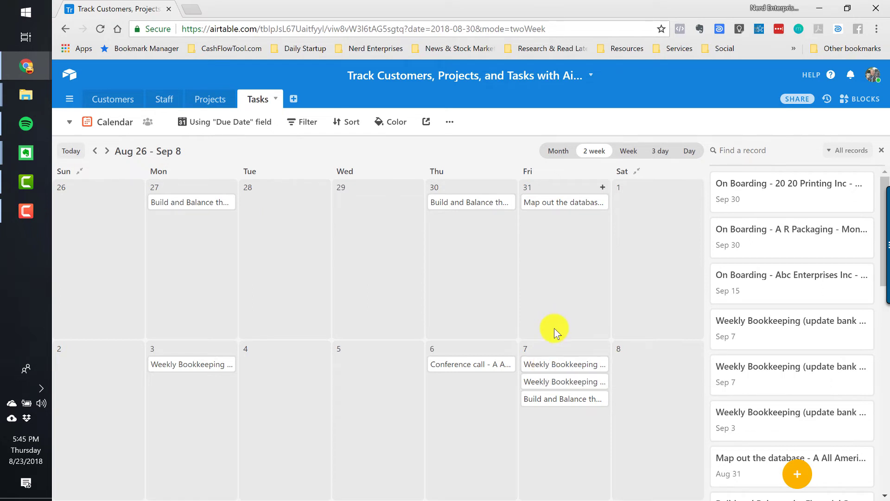
left_click(550, 366)
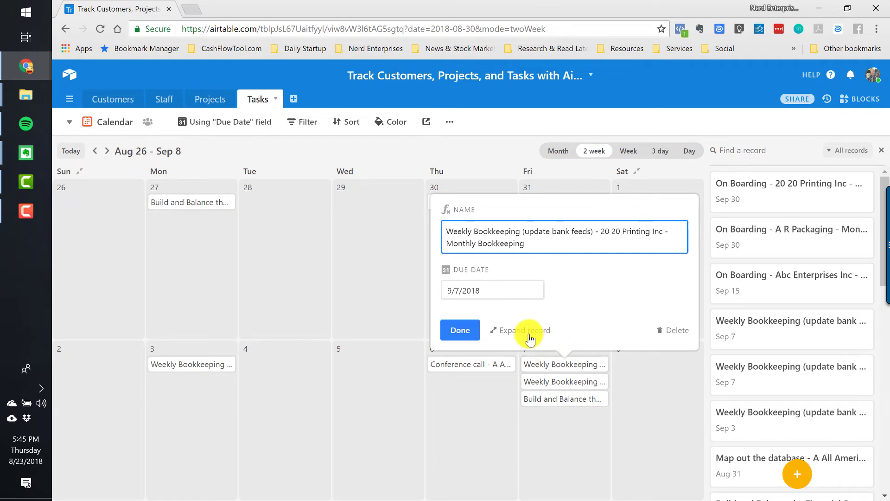
left_click(514, 331)
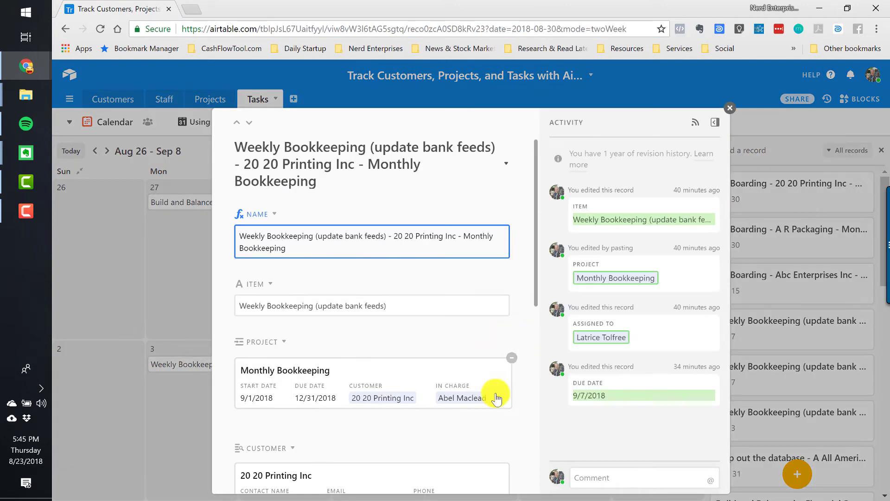
left_click(583, 475)
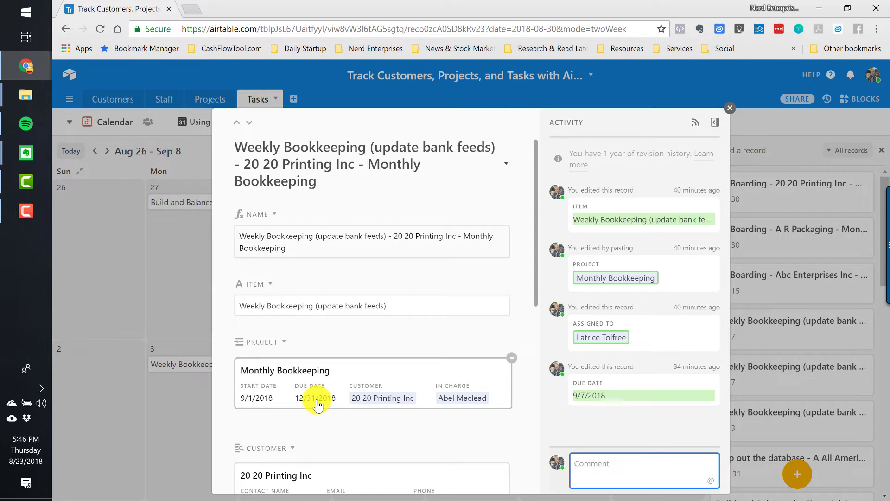
scroll(342, 416, "down", 6)
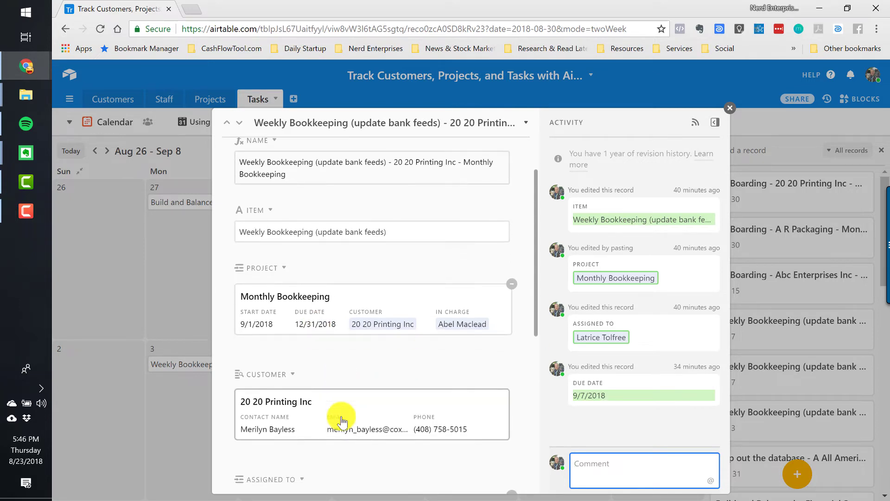
scroll(342, 418, "down", 2)
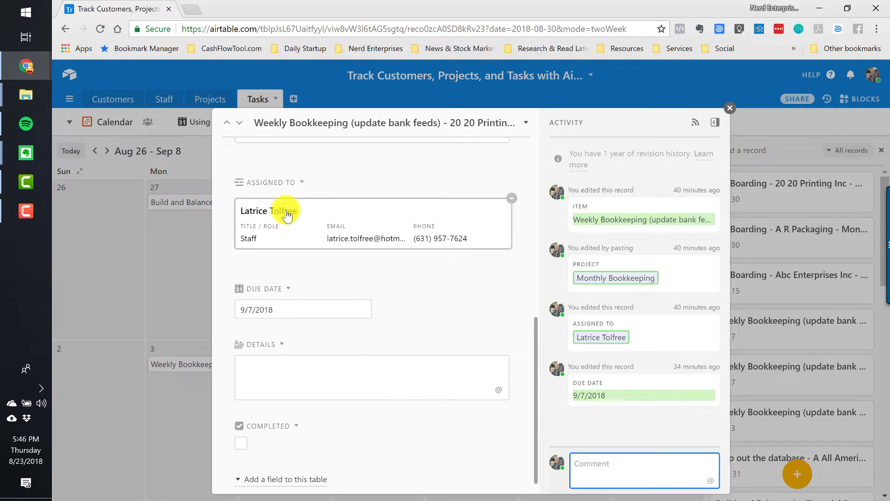
scroll(358, 280, "up", 4)
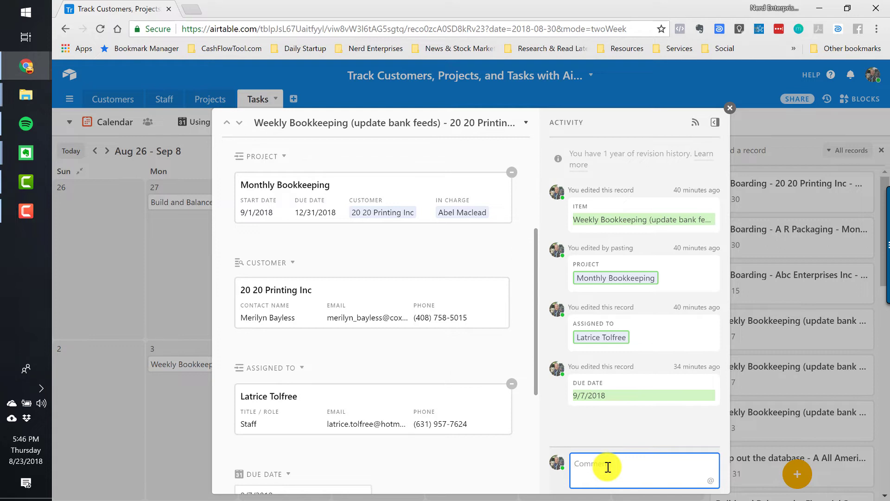
left_click(730, 110)
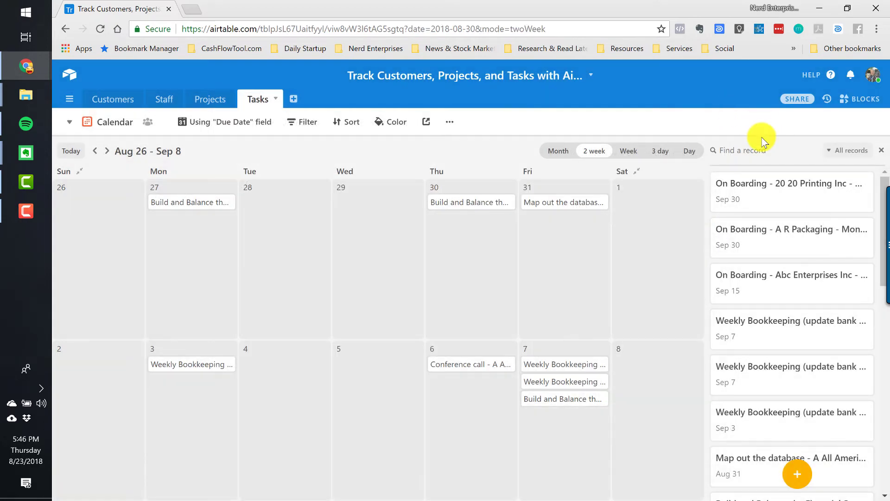
double_click(109, 123)
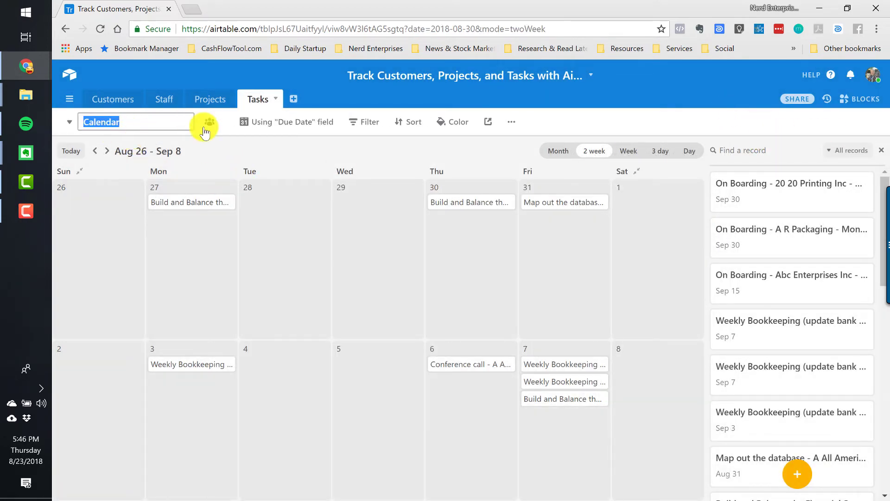
left_click(223, 124)
mouse_move(148, 123)
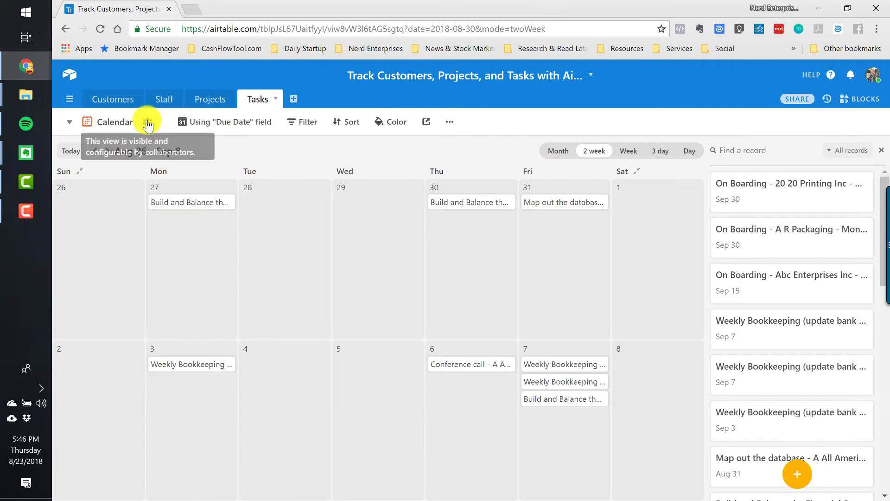
- Switch to the Master Task List view and group its records by the Assigned to field
left_click(69, 122)
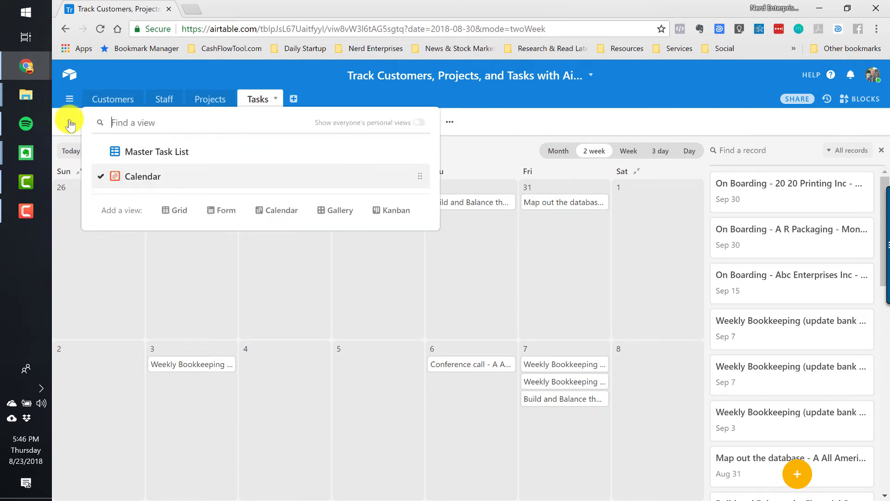
left_click(131, 152)
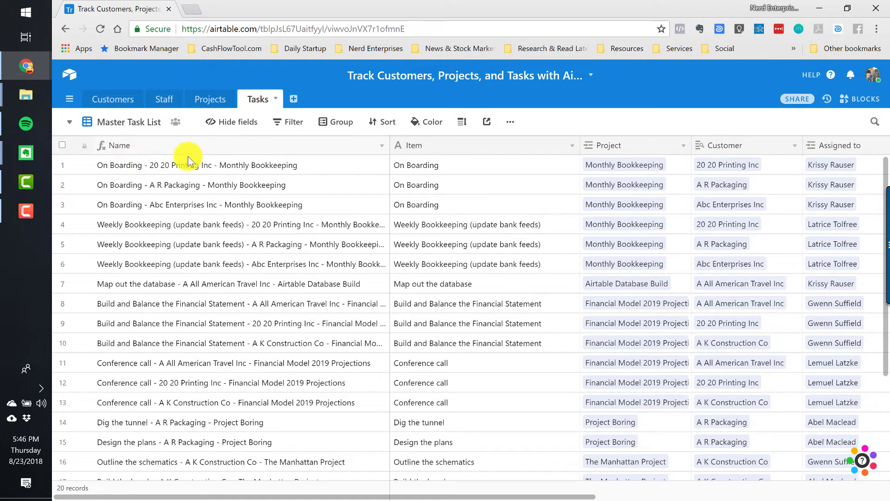
left_click(340, 123)
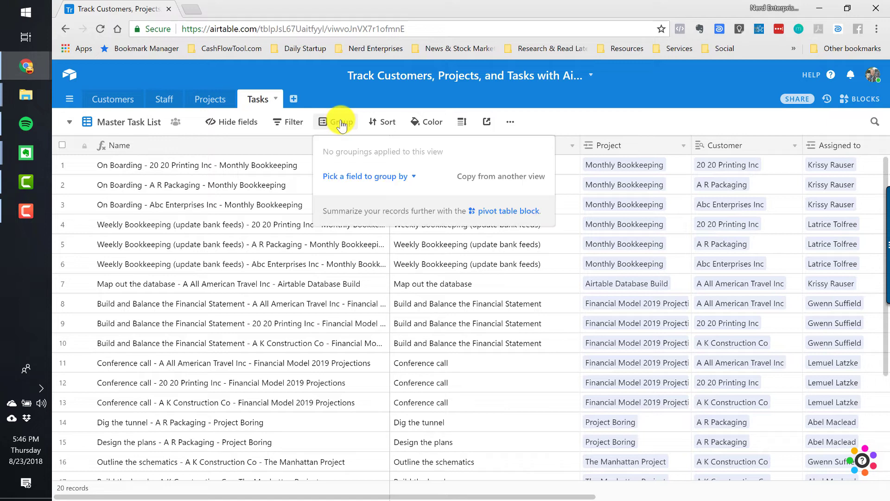
left_click(363, 175)
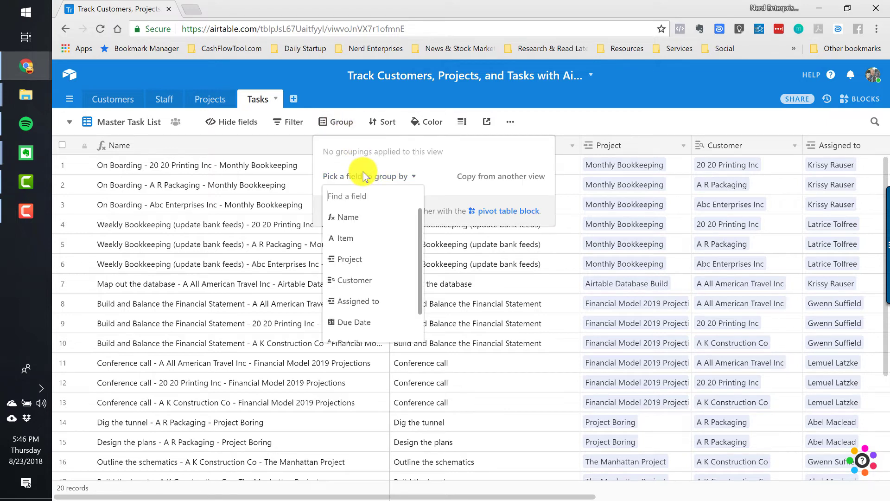
left_click(357, 301)
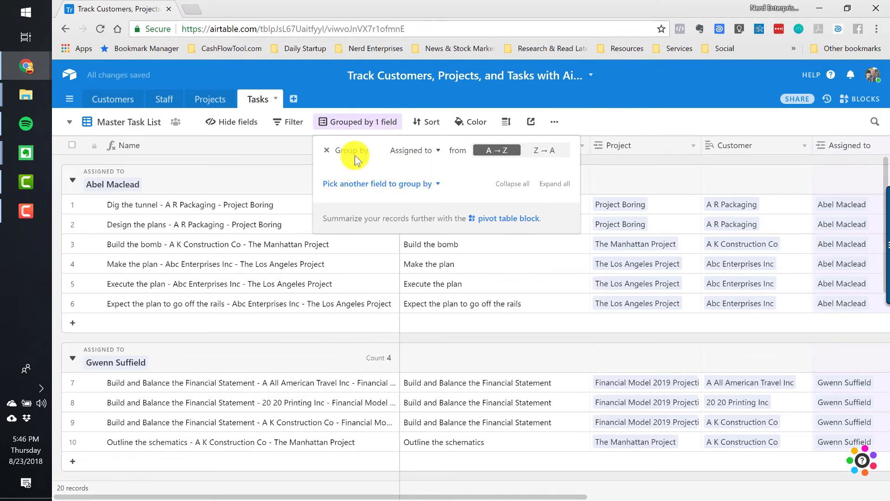
left_click(640, 159)
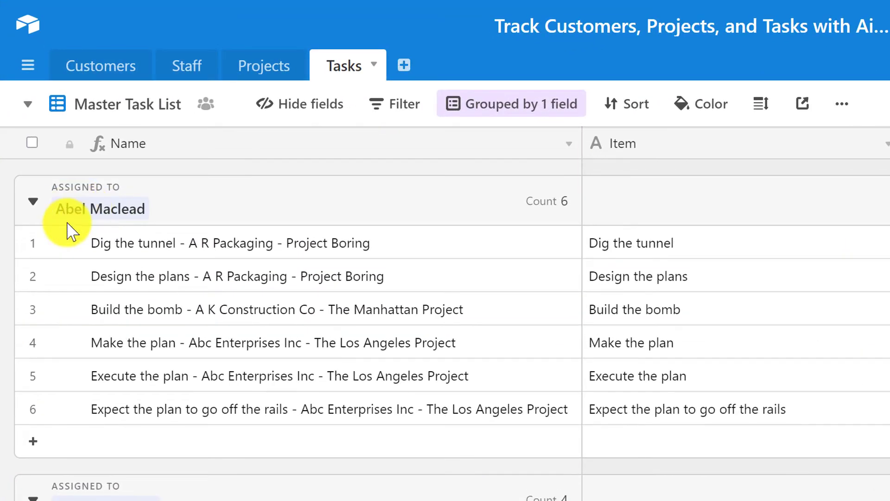
- Collapse all the assignee groups and expand only the third assignee's group
left_click(33, 202)
left_click(33, 203)
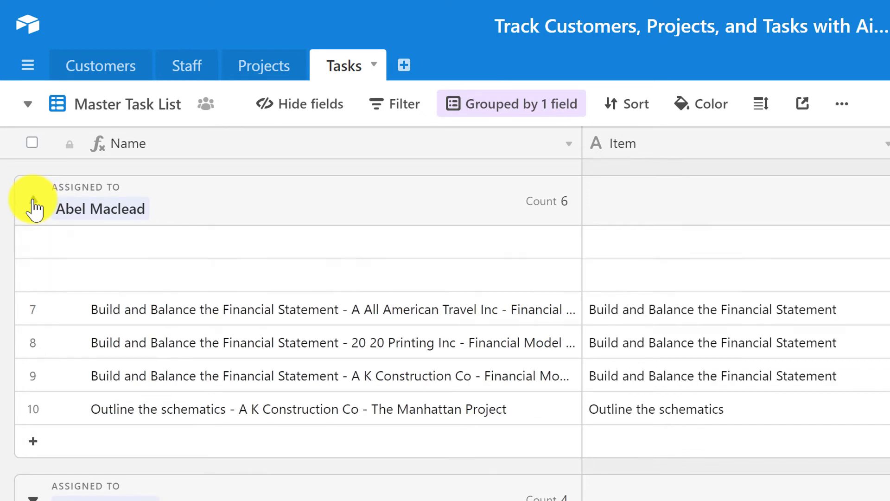
right_click(32, 203)
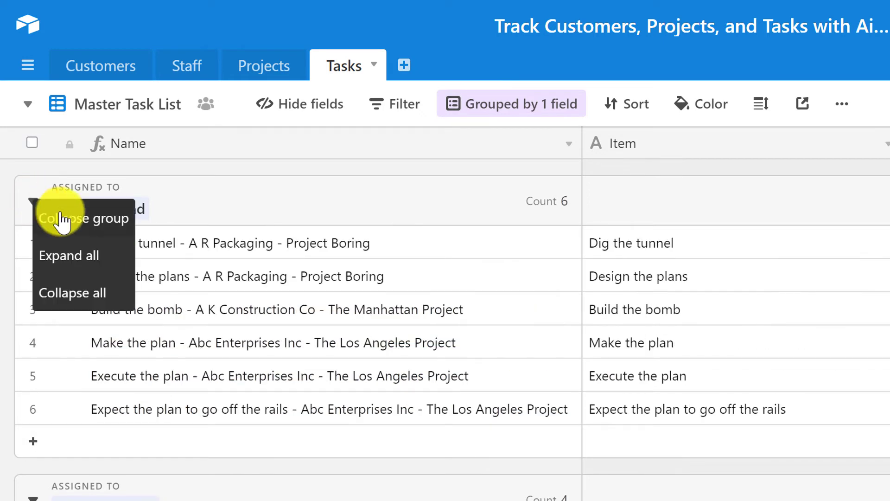
left_click(74, 292)
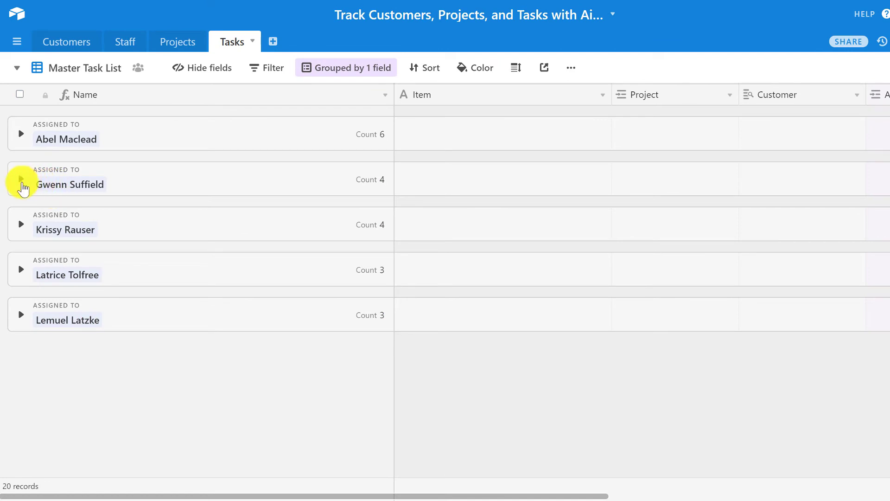
left_click(20, 226)
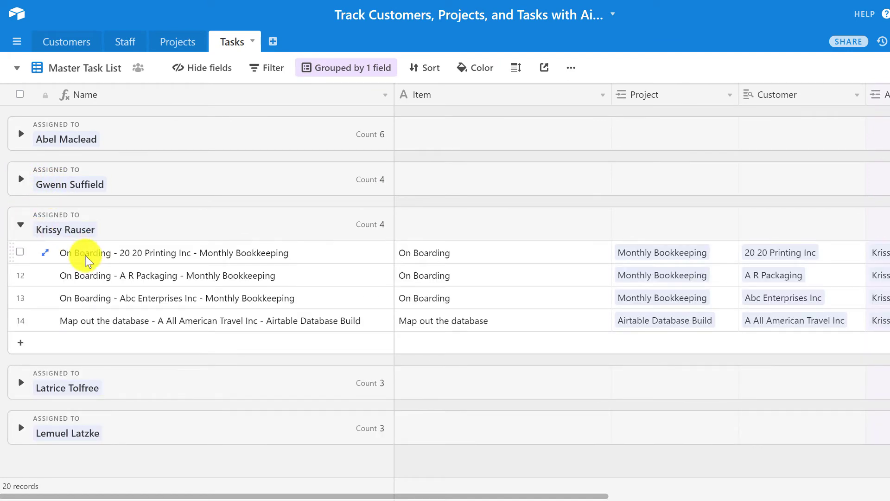
- Check the Staff table, return to Tasks and review the full On Boarding record for 20 20 Printing Inc
left_click(126, 45)
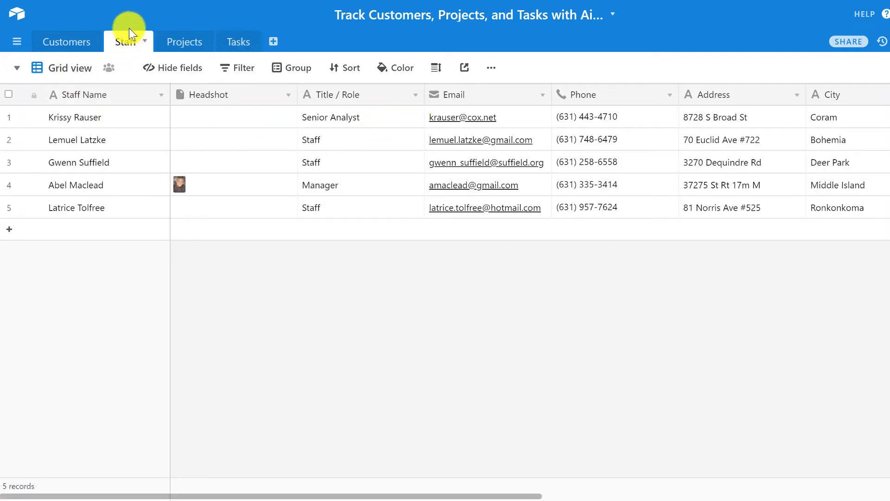
left_click(237, 43)
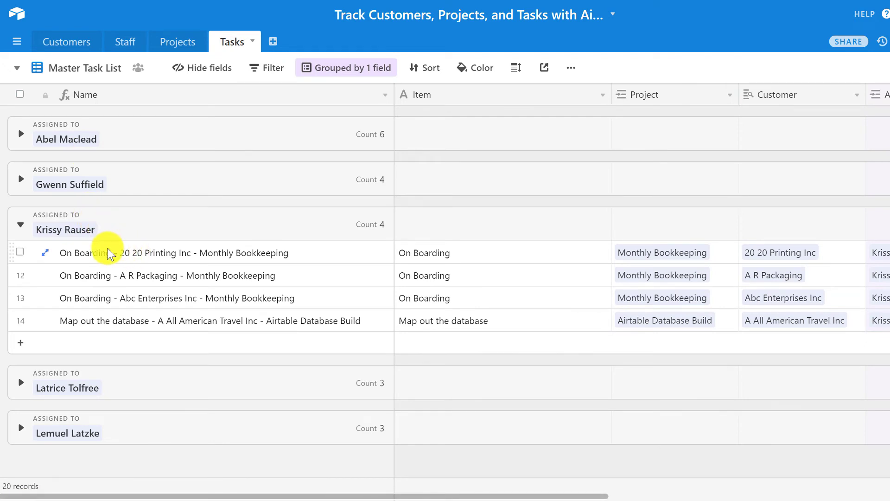
left_click(62, 252)
left_click(49, 254)
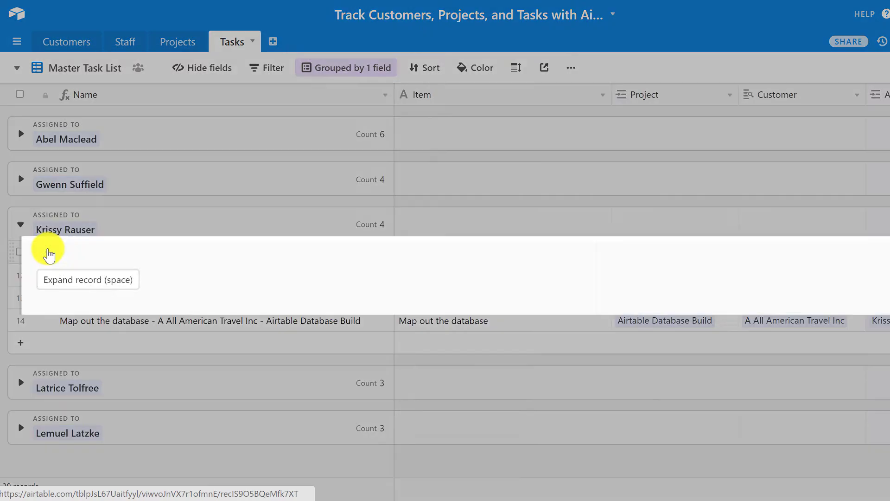
scroll(362, 238, "down", 8)
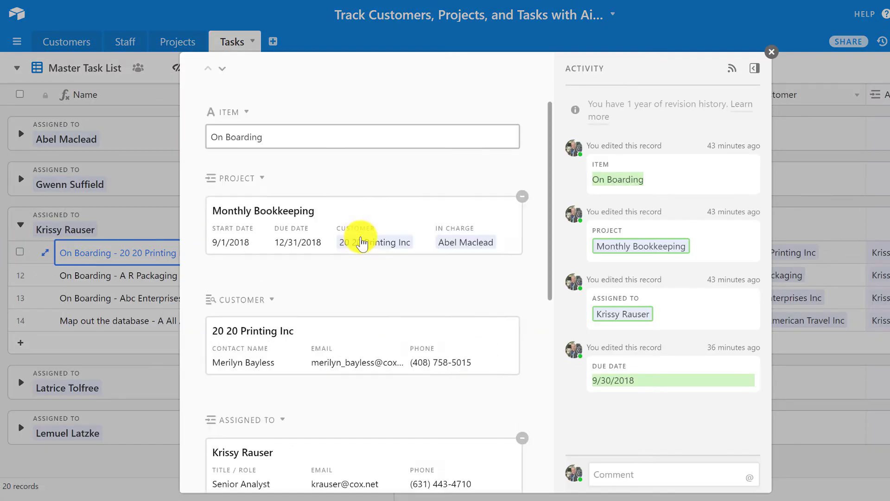
left_click(771, 51)
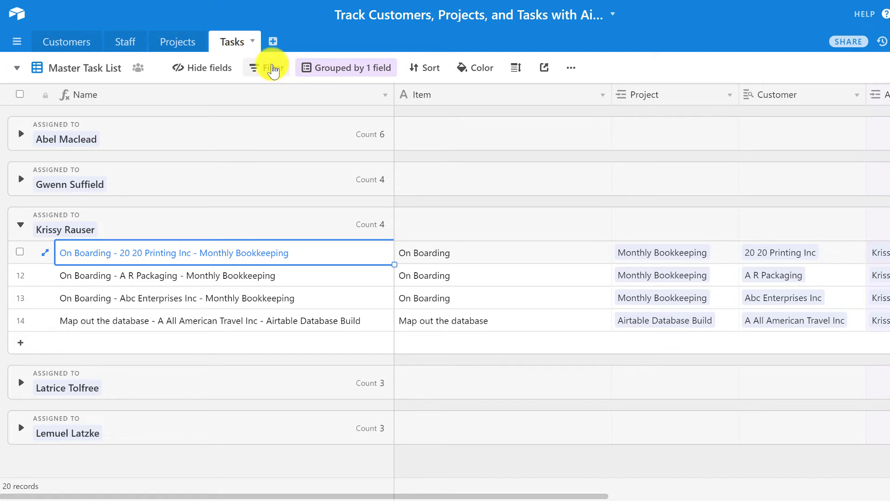
- Add a filter on the Due Date field to the Master Task List and look through its date options
left_click(273, 71)
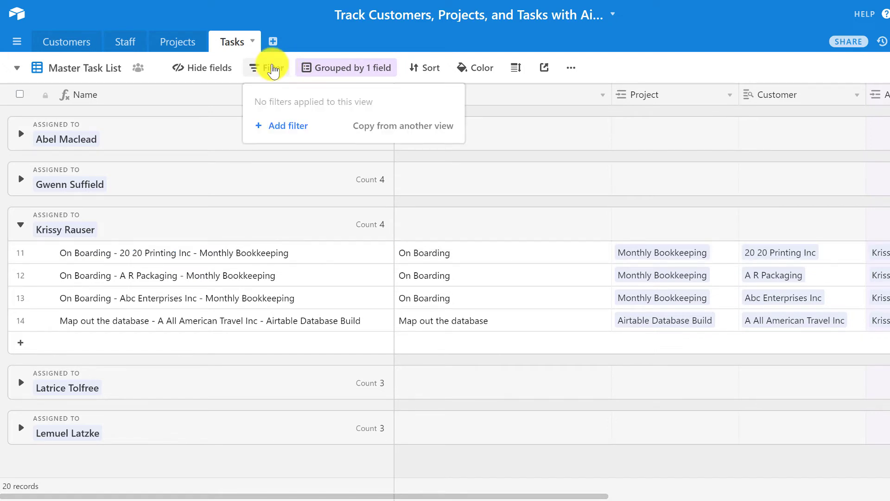
left_click(291, 126)
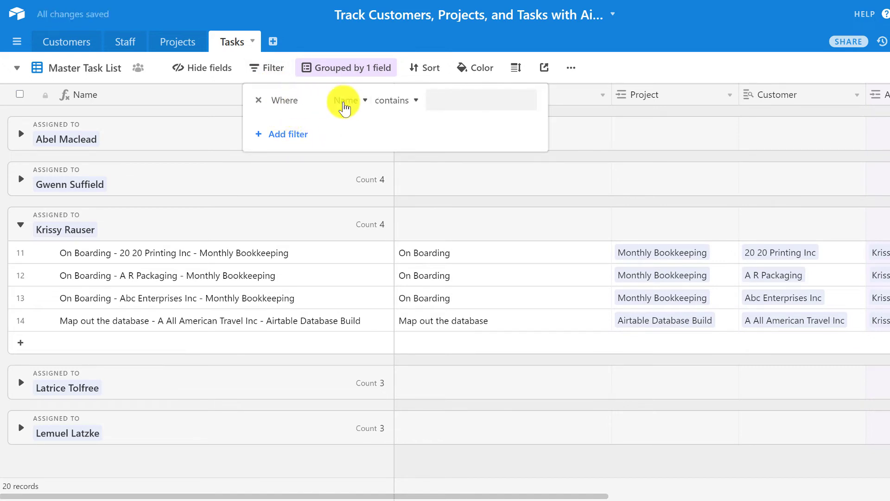
left_click(344, 102)
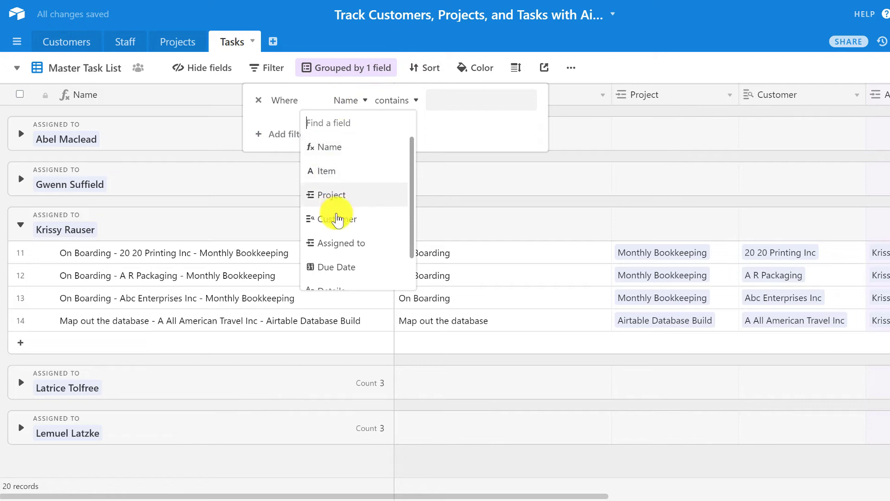
left_click(336, 267)
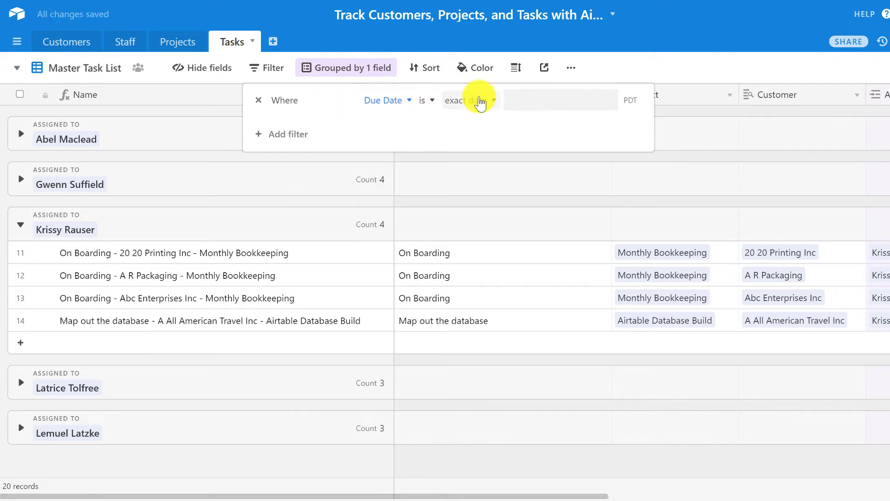
left_click(480, 101)
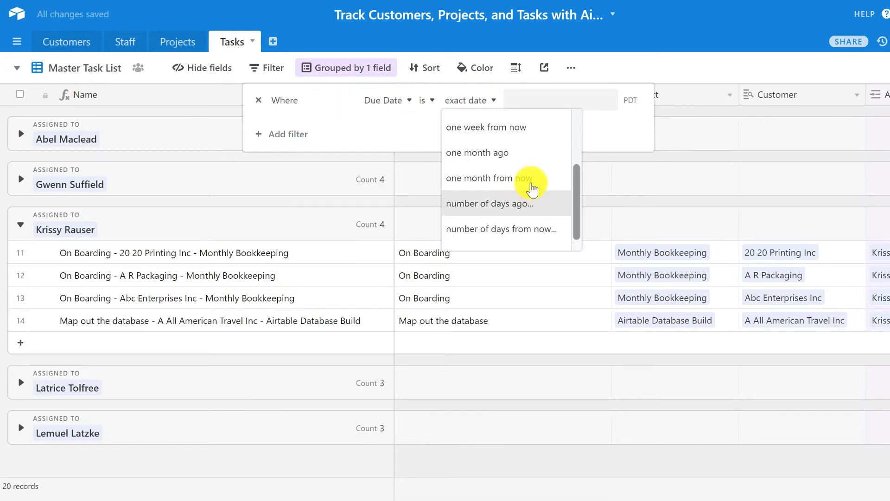
scroll(532, 188, "up", 3)
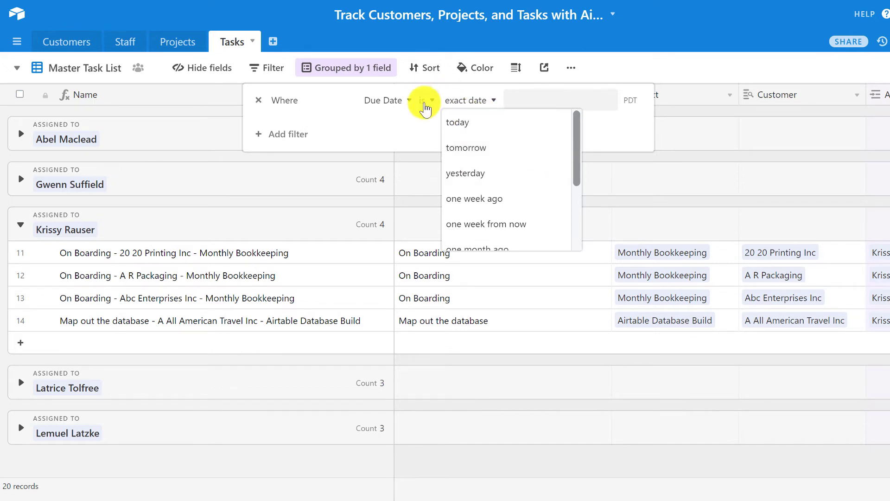
- Set the Due Date filter condition to is on or before today
left_click(424, 102)
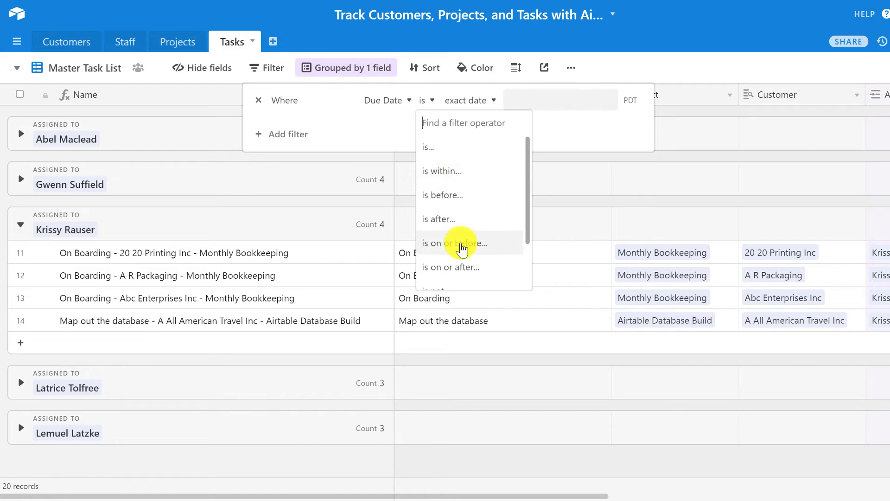
left_click(462, 245)
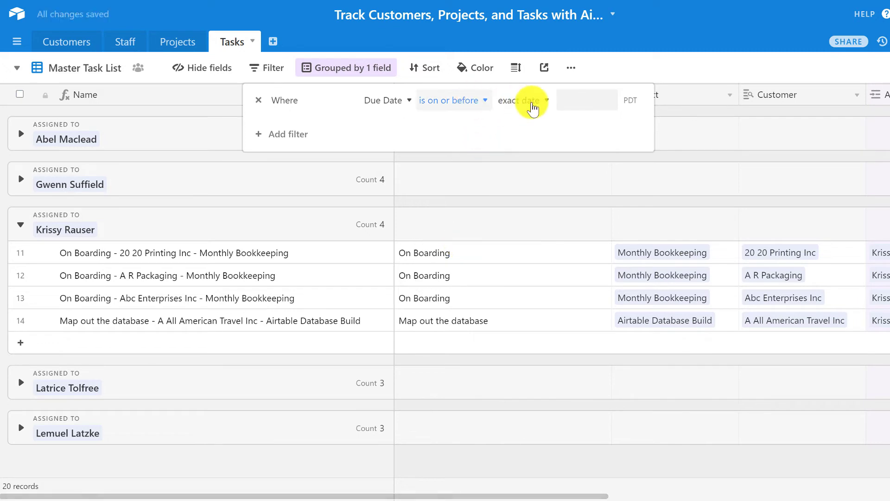
left_click(575, 99)
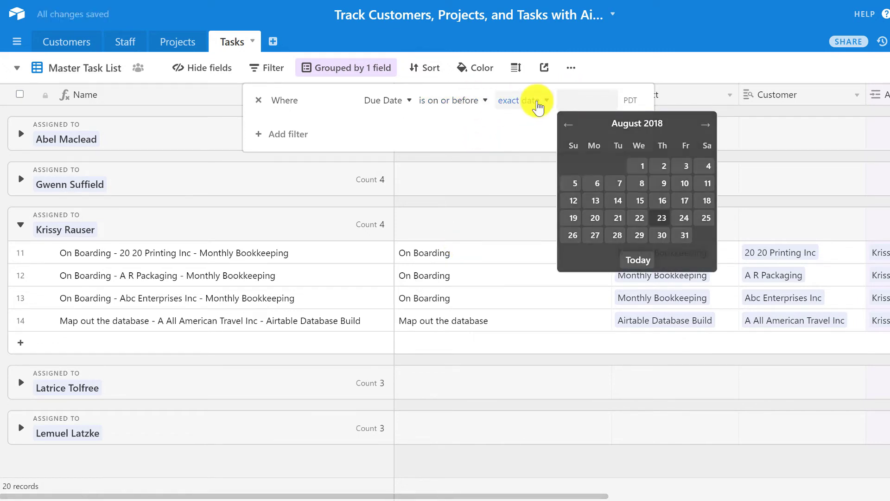
left_click(537, 101)
scroll(549, 175, "up", 1)
scroll(551, 176, "up", 3)
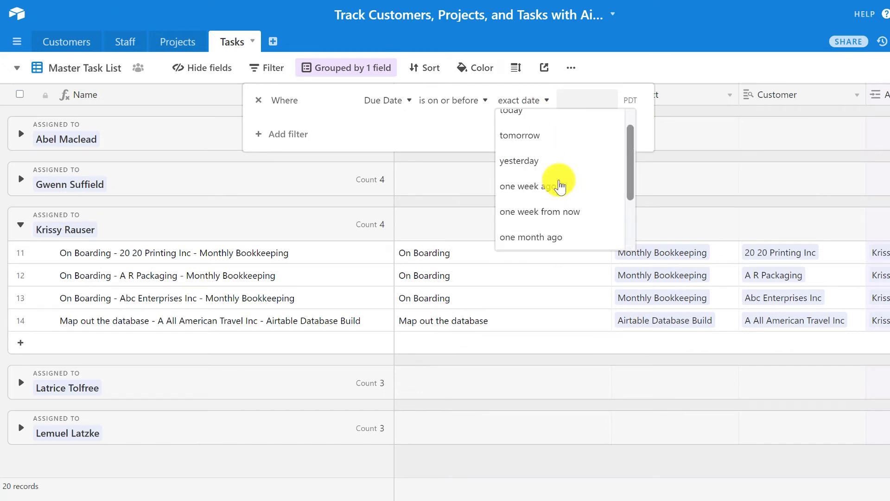
left_click(550, 120)
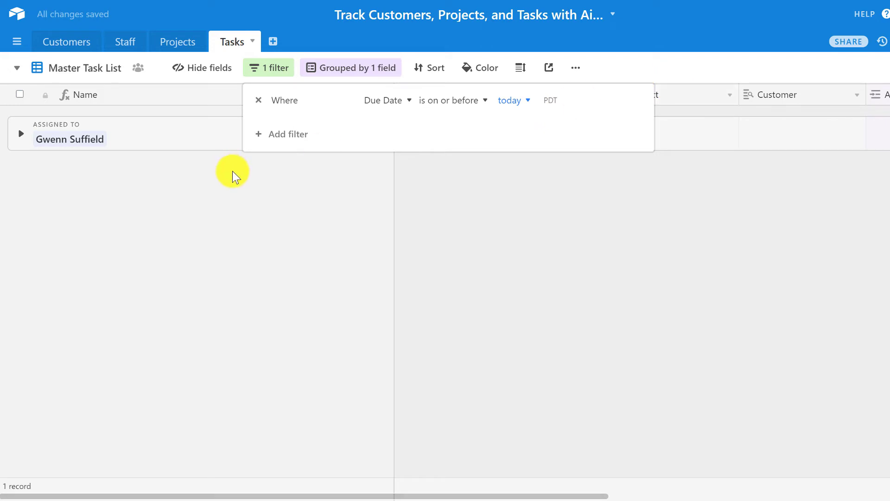
left_click(232, 171)
- Expand the filtered assignee group and check the Outline the schematics task's fields, including its Due Date and Completed status
left_click(21, 135)
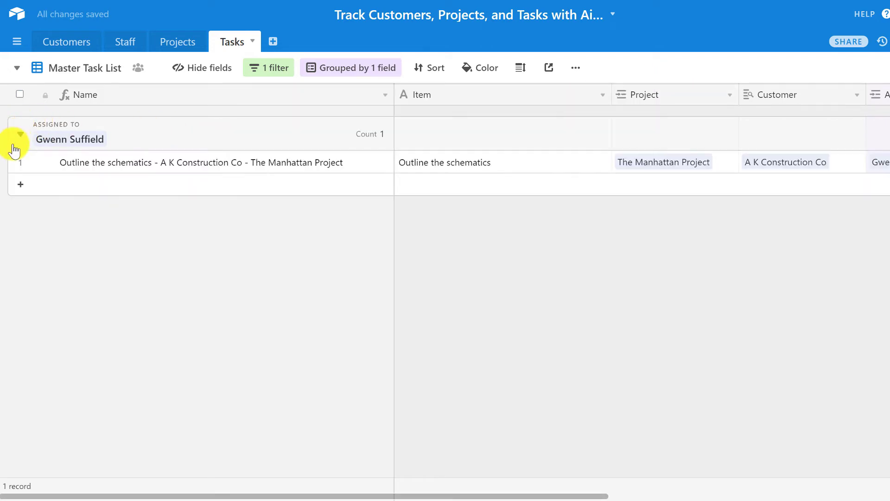
left_click(200, 166)
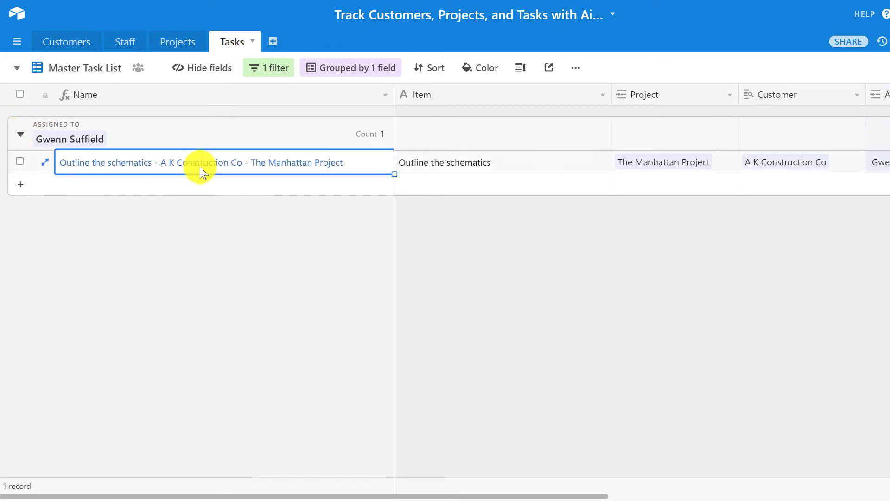
key("Right")
key("Right")
key("Right")
key("Right")
key("Right")
key("Right")
key("Right")
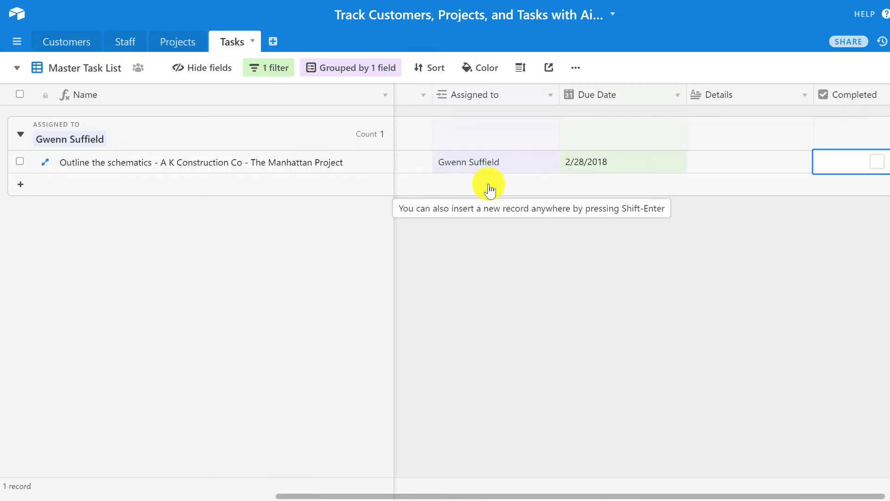
key("Left")
key("Left")
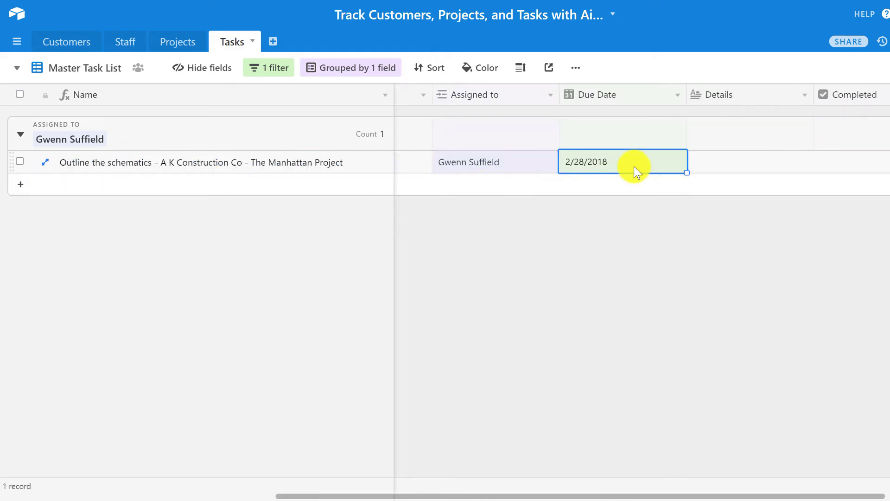
key("Right")
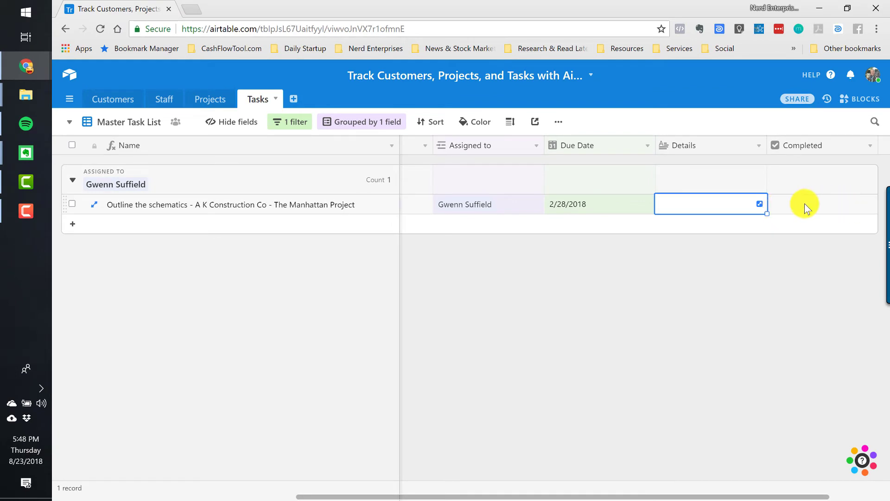
- Toggle the Completed checkbox of the Outline the schematics task on and off, leaving it checked
left_click(804, 204)
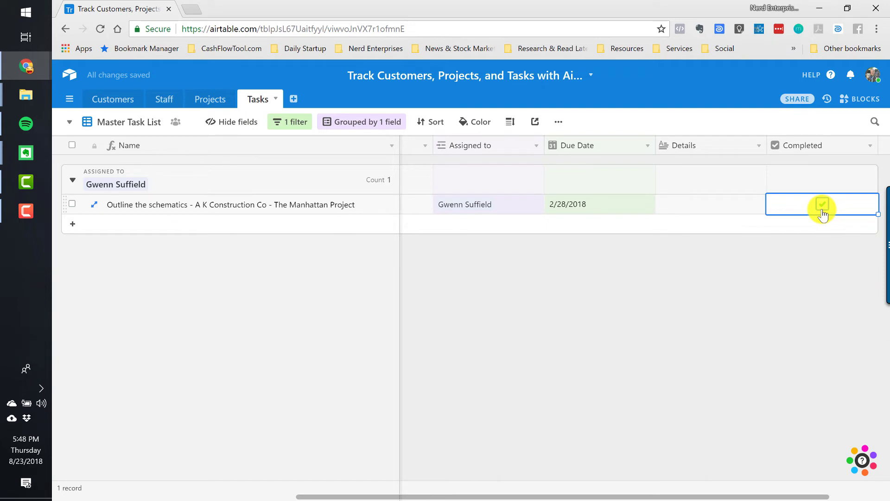
left_click(822, 207)
left_click(255, 201)
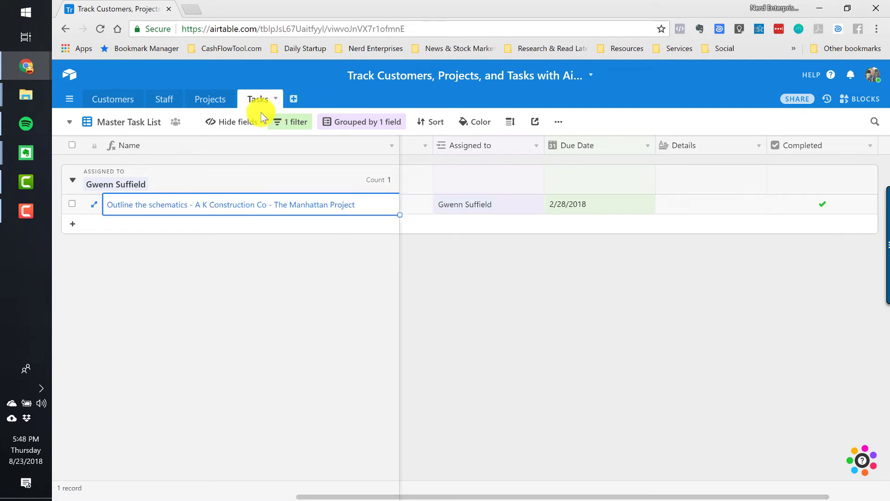
left_click(822, 206)
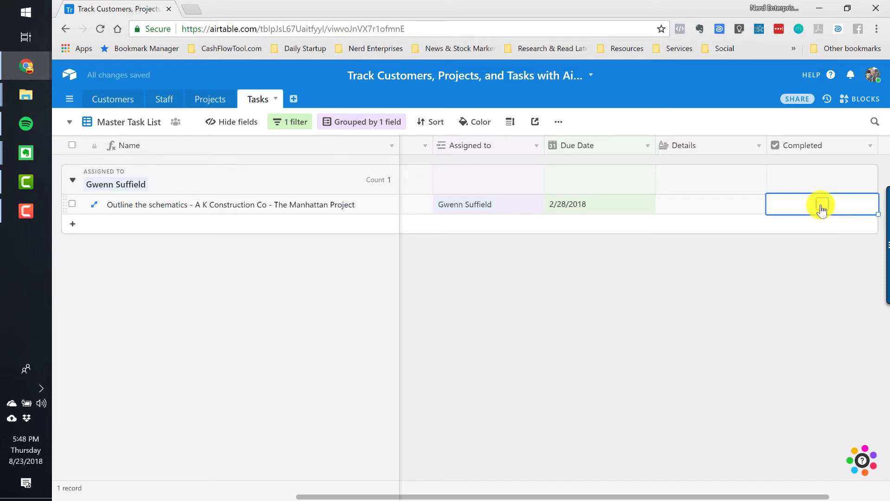
left_click(606, 204)
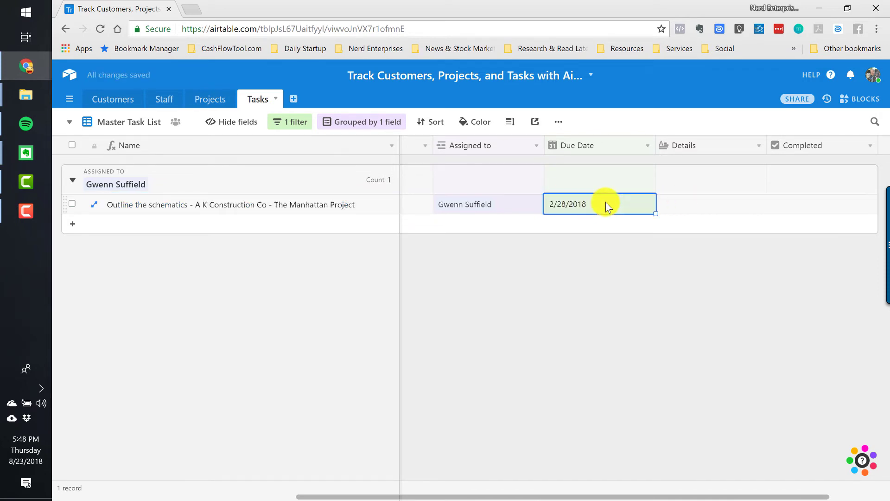
left_click(819, 200)
left_click(821, 204)
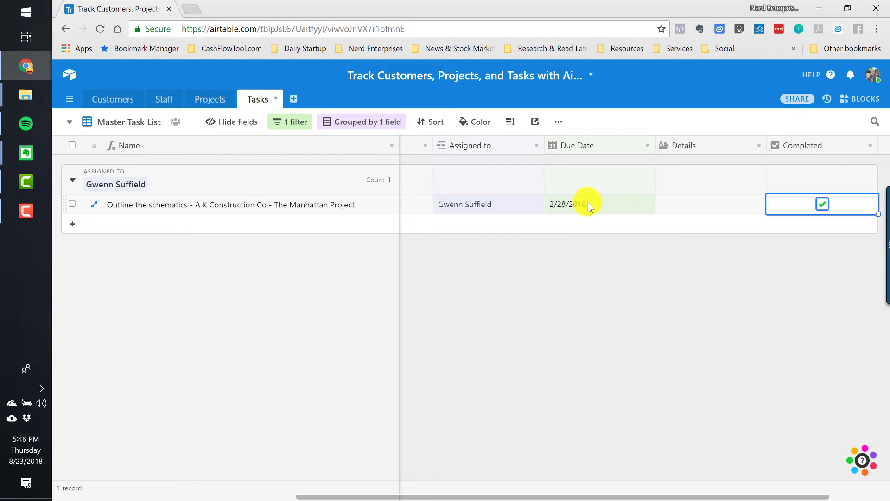
- Add a second filter condition, joined with And, that keeps only tasks whose Completed checkbox is unchecked
left_click(299, 122)
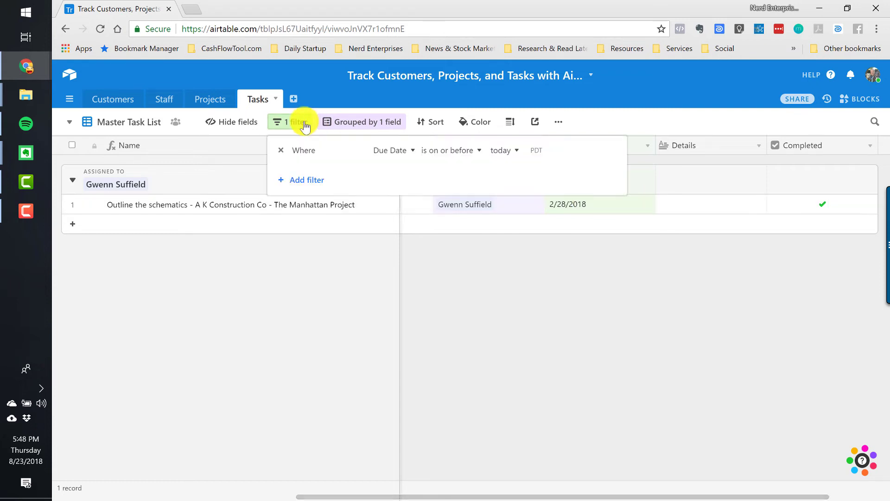
left_click(306, 180)
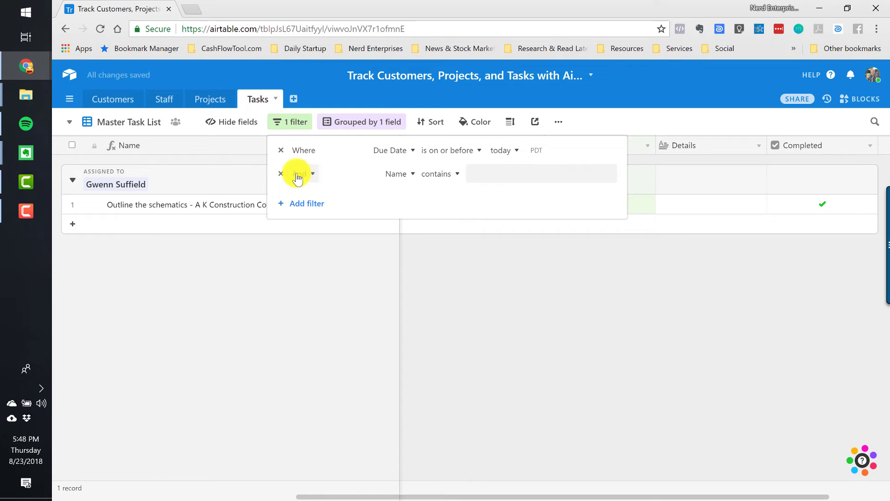
left_click(385, 177)
scroll(358, 302, "down", 2)
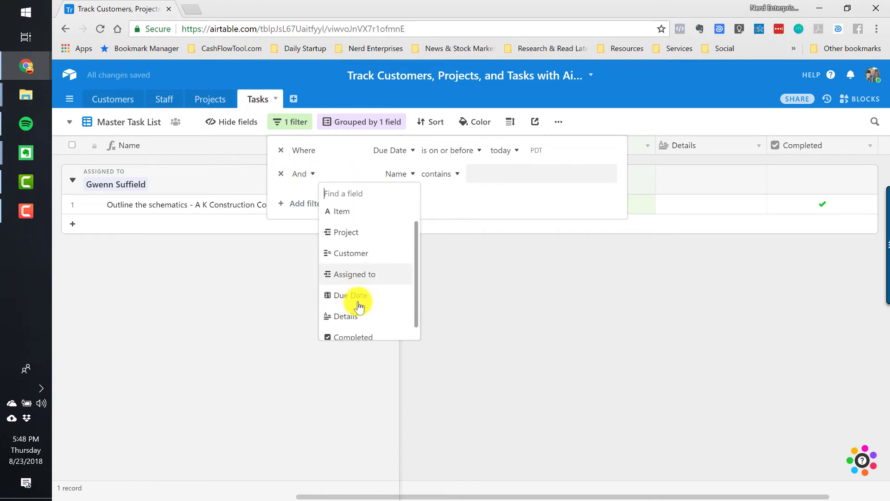
left_click(347, 330)
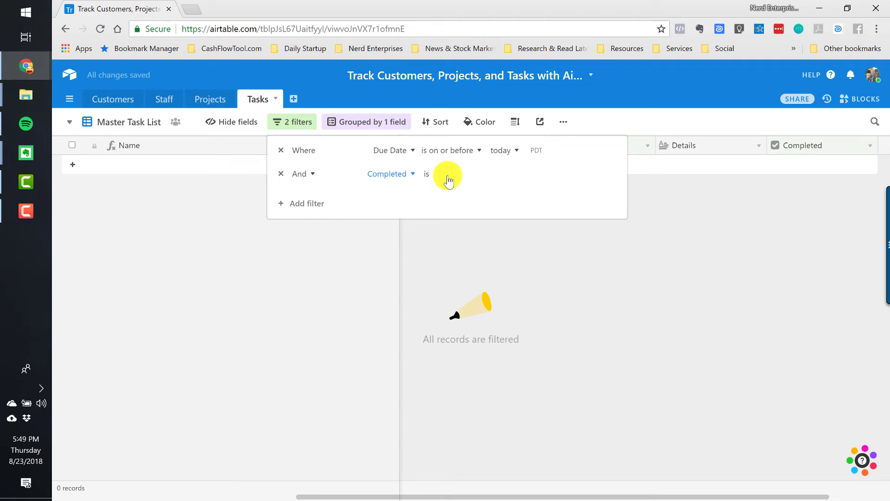
left_click(218, 225)
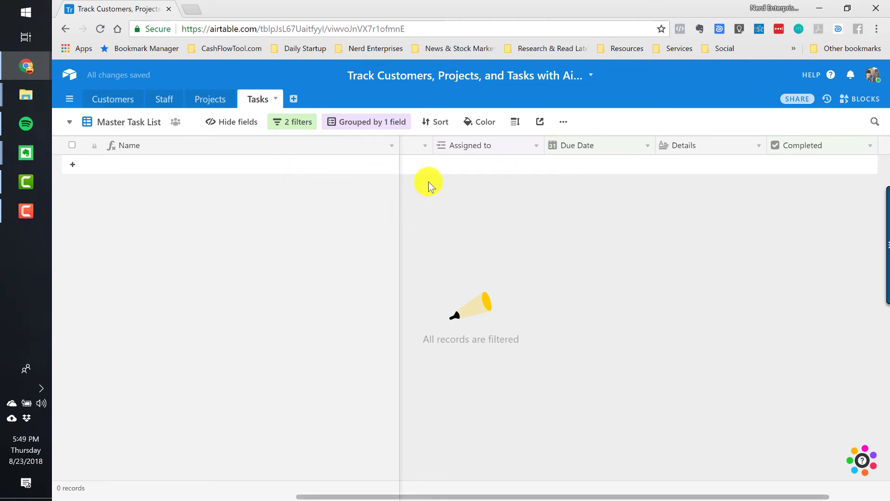
- Duplicate the filtered Master Task List view and name the copy Late or Due Today
left_click(72, 124)
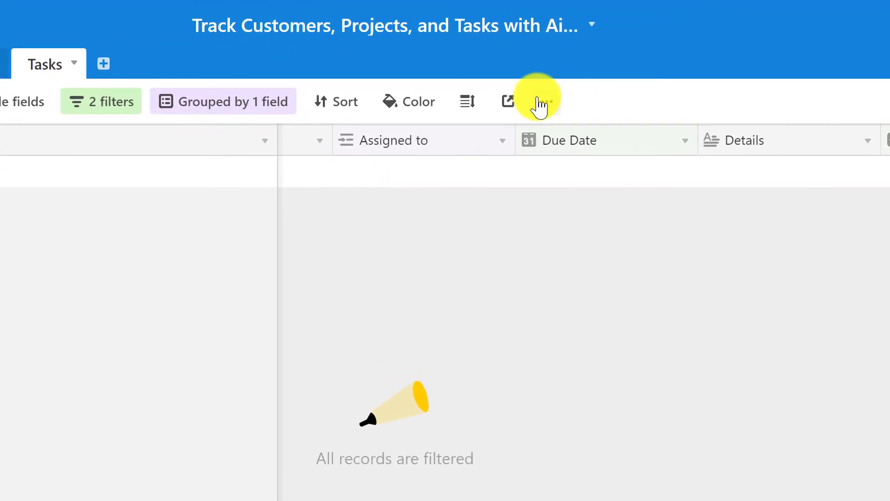
left_click(542, 102)
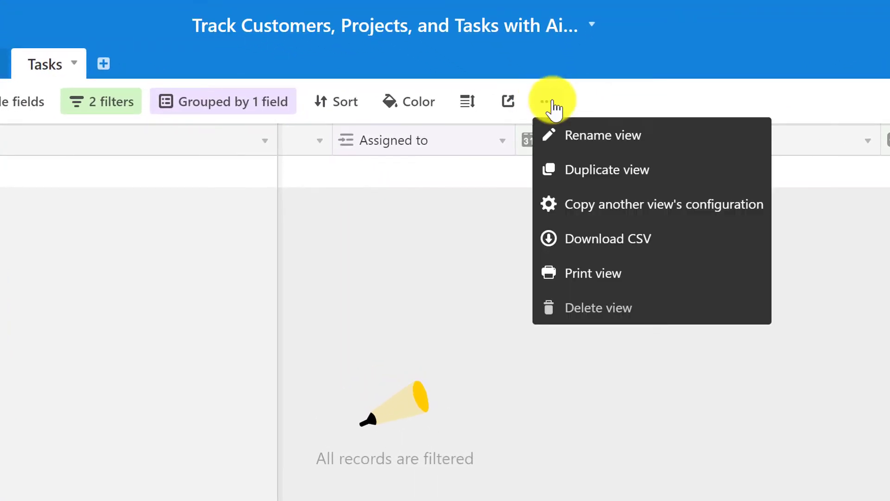
left_click(592, 171)
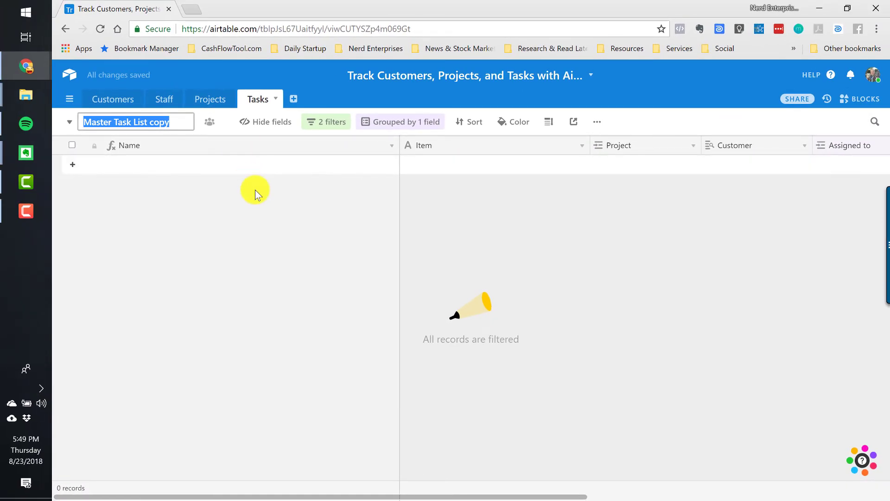
type("Late")
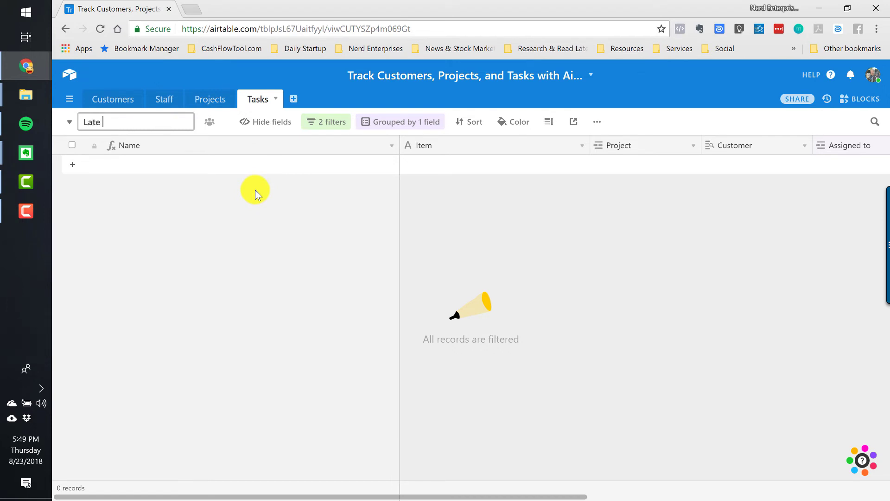
type(" or Due Today")
key("Return")
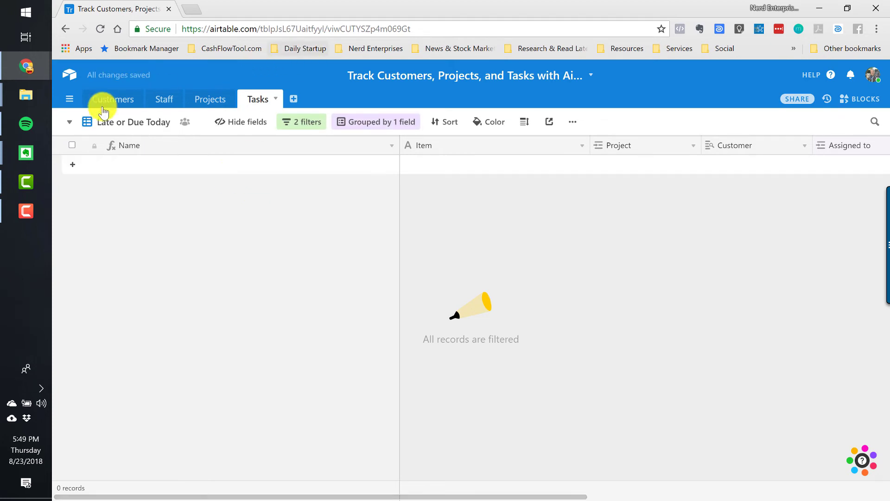
- Return to the Master Task List view and remove both its filters and its Assigned to grouping
left_click(70, 122)
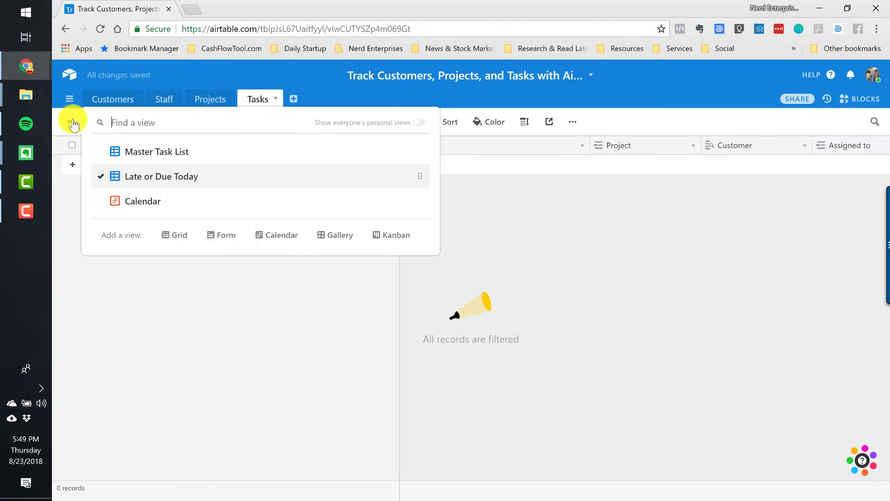
left_click(130, 156)
left_click(283, 125)
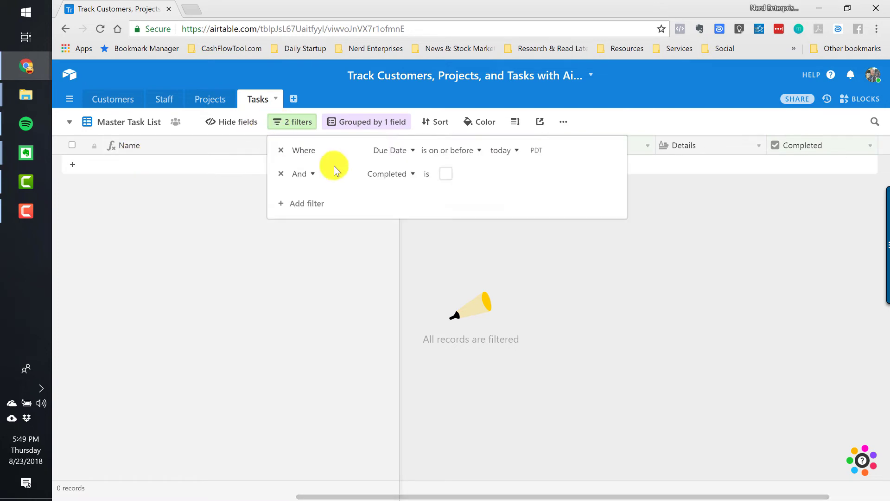
left_click(281, 150)
left_click(281, 150)
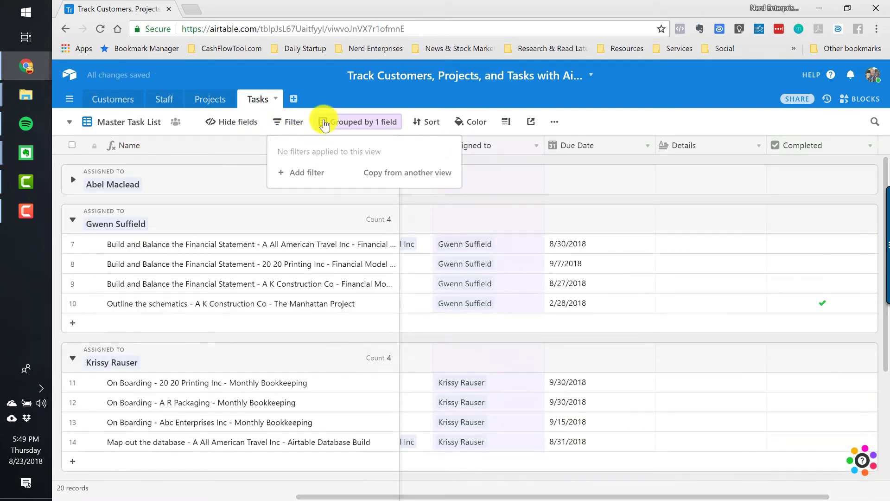
left_click(334, 121)
left_click(320, 151)
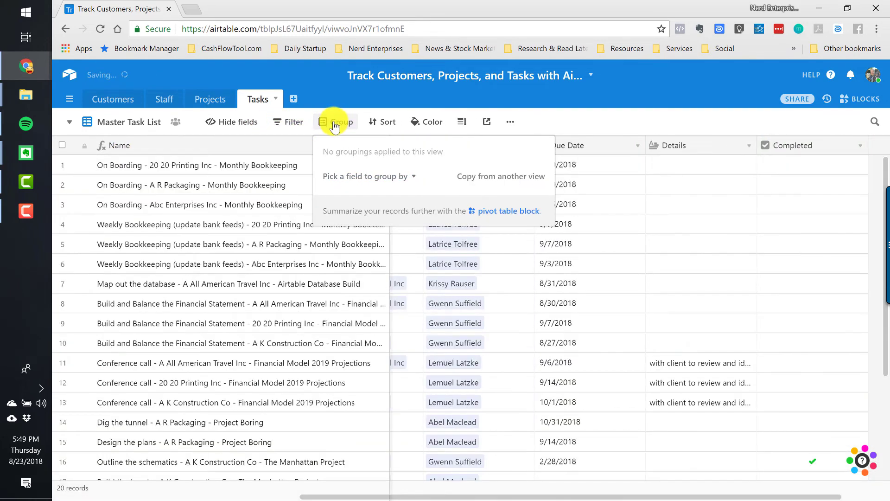
- Close the grouping settings and uncheck Completed for the Outline the schematics task in the Master Task List view
left_click(232, 169)
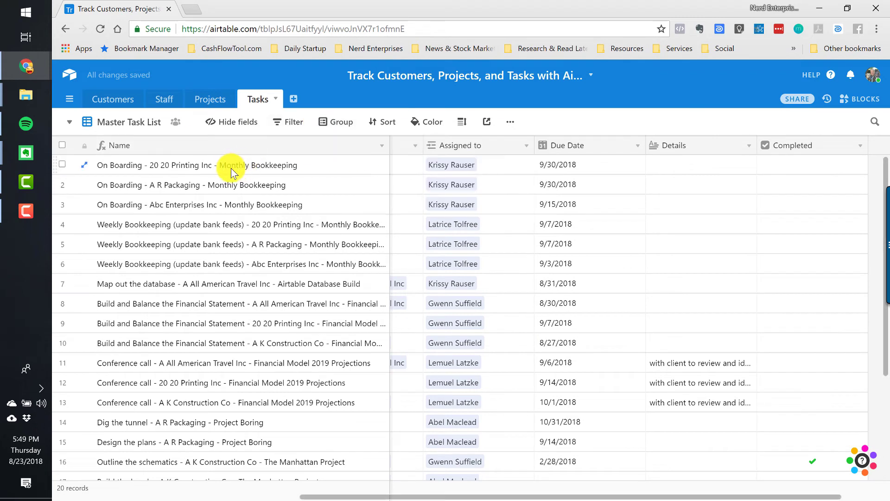
left_click(192, 169)
key("Right")
key("Right")
key("Right")
key("Right")
key("Right")
key("Right")
key("Right")
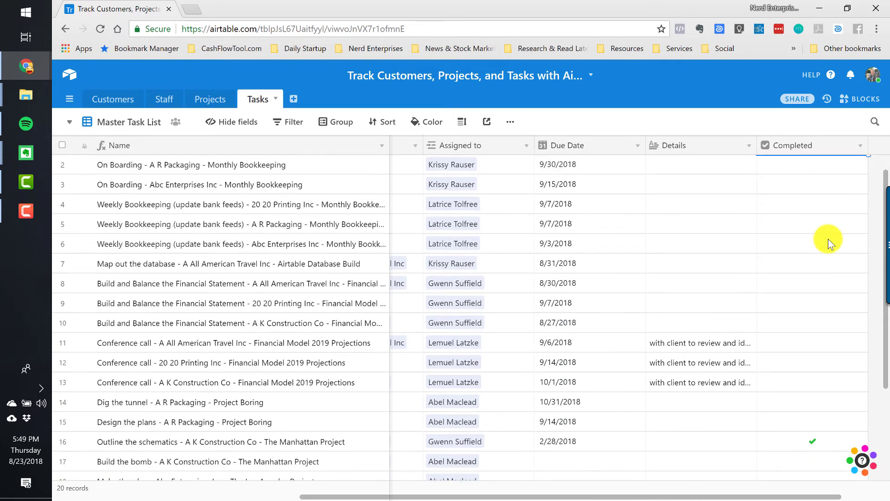
scroll(828, 238, "down", 4)
left_click(815, 301)
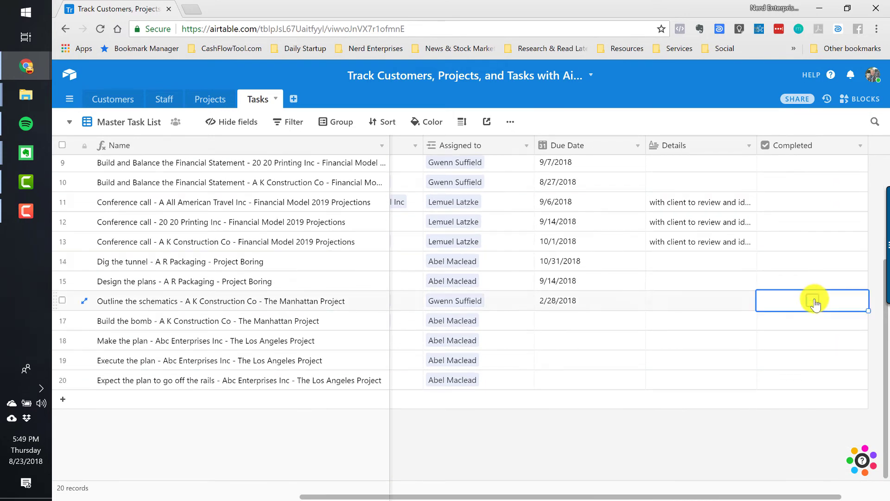
- Switch to the Late or Due Today view and inspect the expanded Outline the schematics record and its comment area
left_click(65, 119)
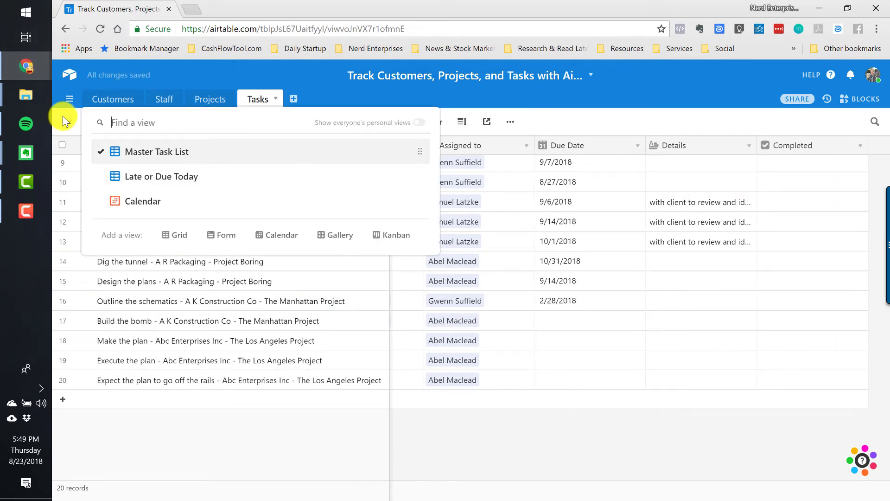
left_click(156, 178)
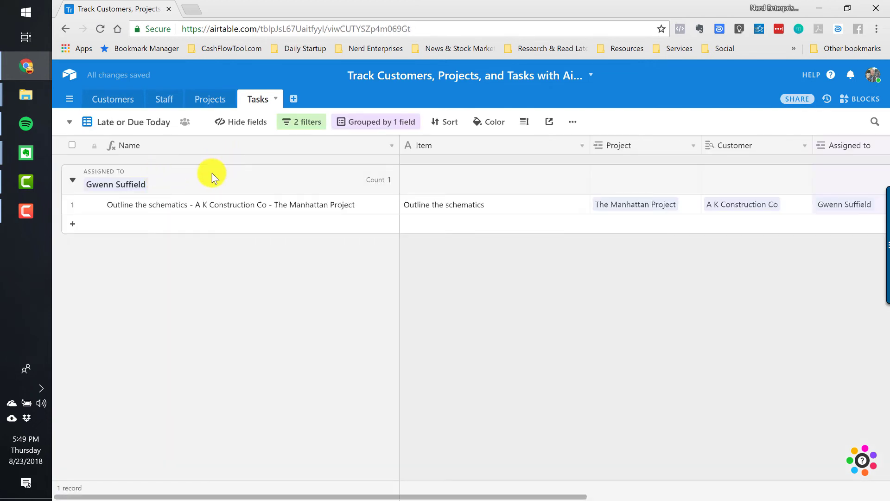
left_click(213, 209)
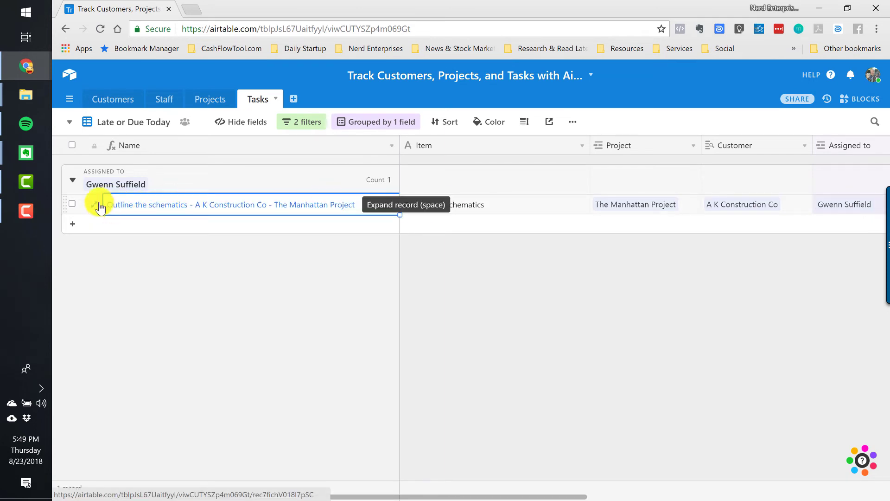
left_click(95, 204)
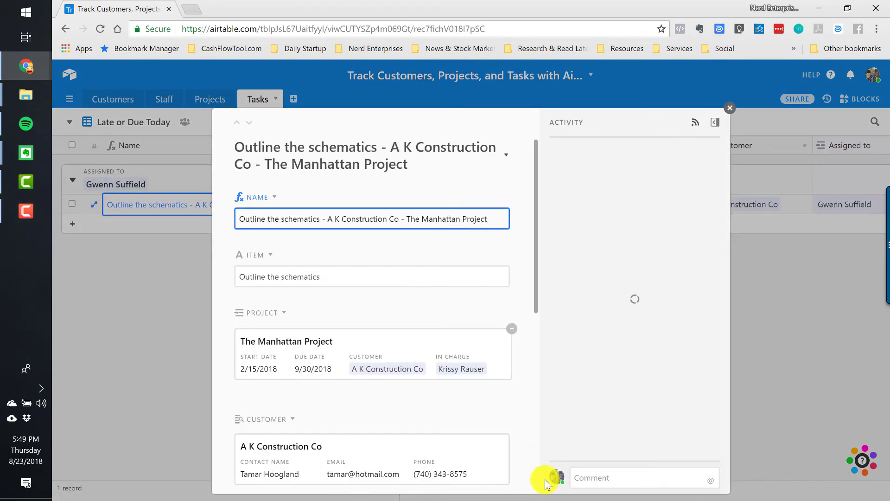
left_click(592, 477)
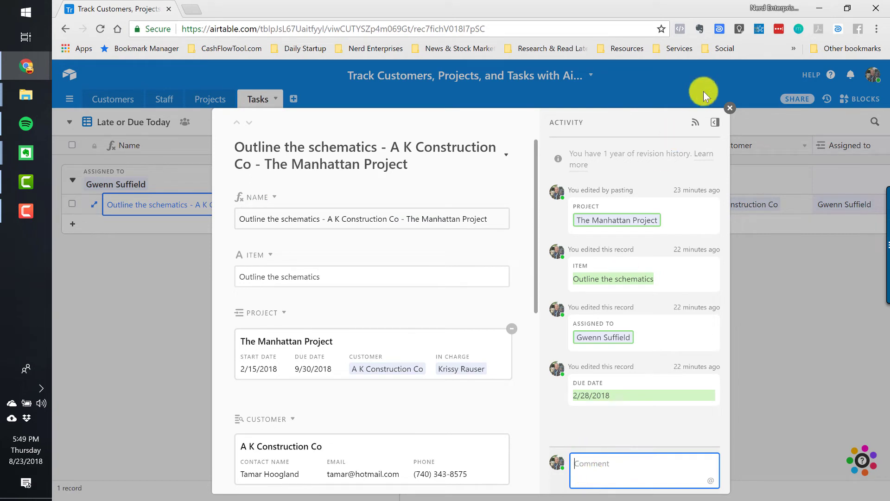
left_click(729, 110)
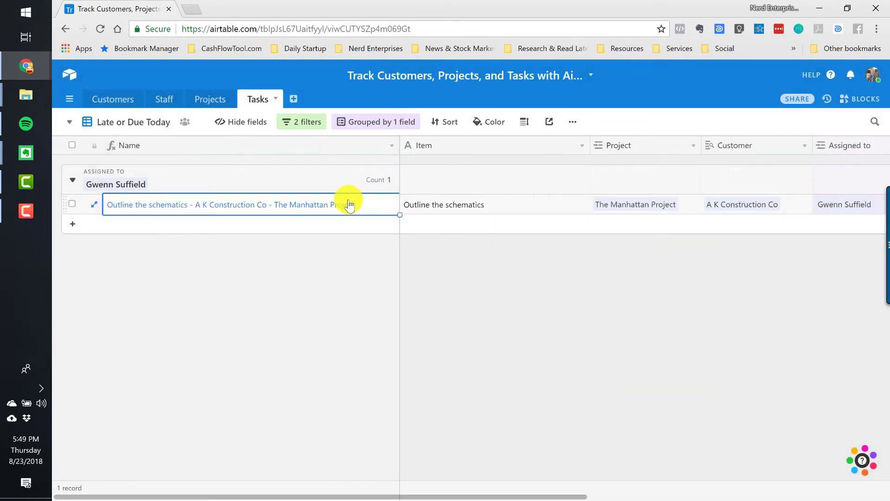
- Return to the Master Task List view and go to the Project cell of the first task
left_click(69, 121)
left_click(133, 153)
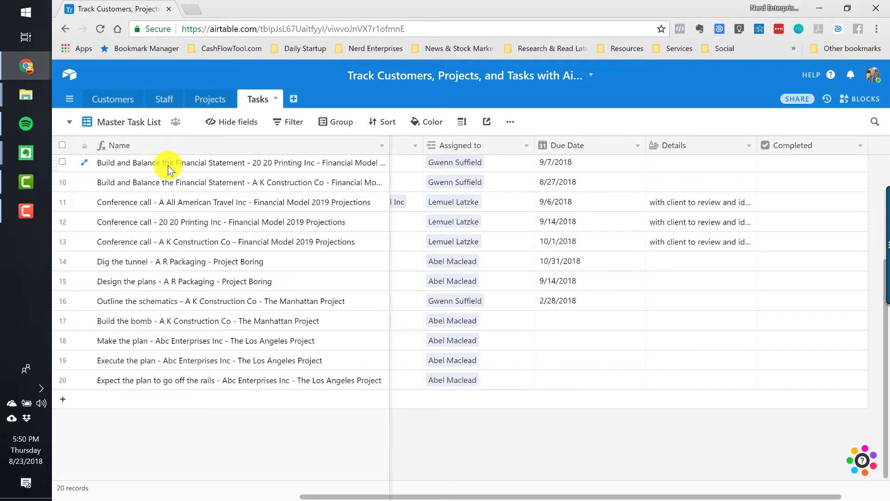
left_click(168, 165)
key("ctrl+Up")
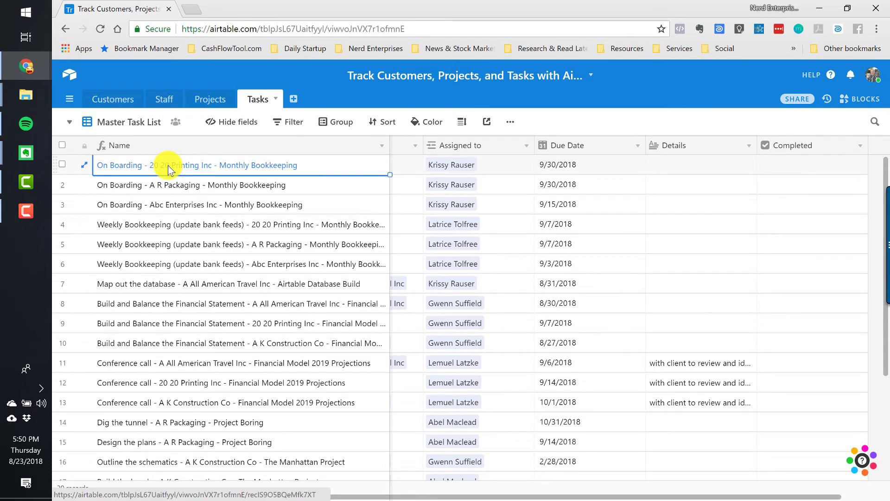
key("Right")
key("Right")
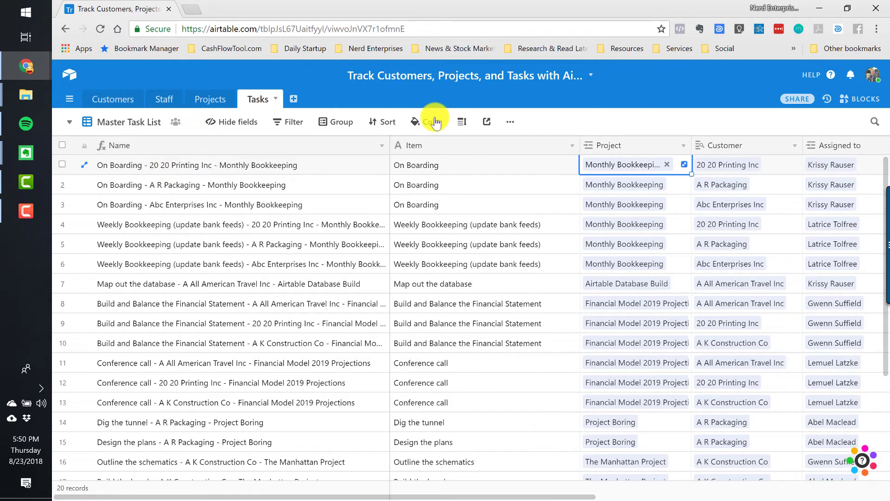
double_click(255, 99)
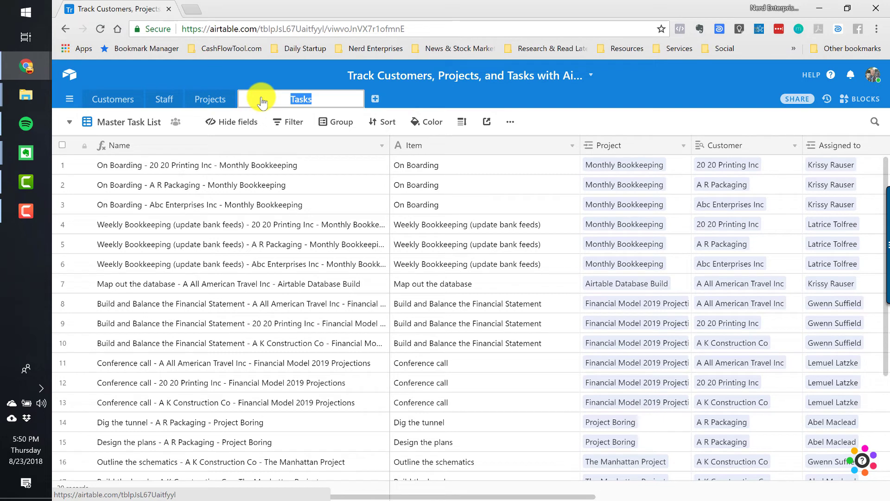
left_click(314, 99)
left_click(295, 147)
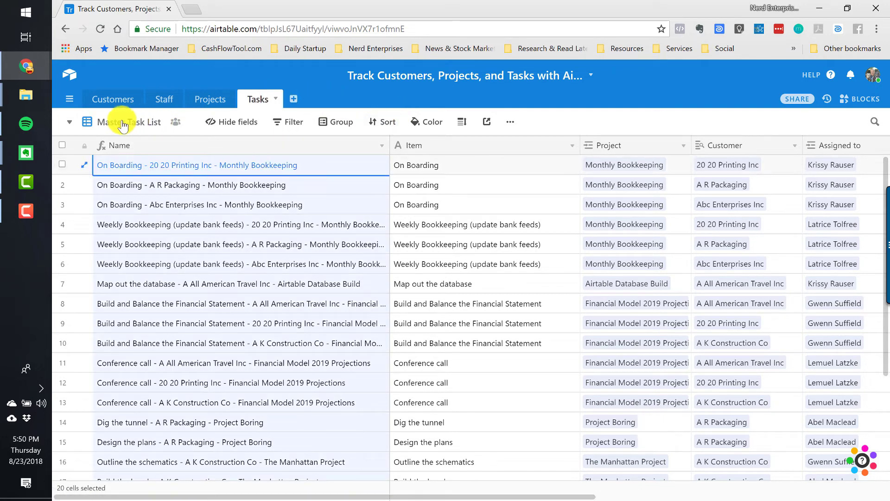
- Duplicate the Master Task List view and name the copy By Project and Assigned To
left_click(510, 121)
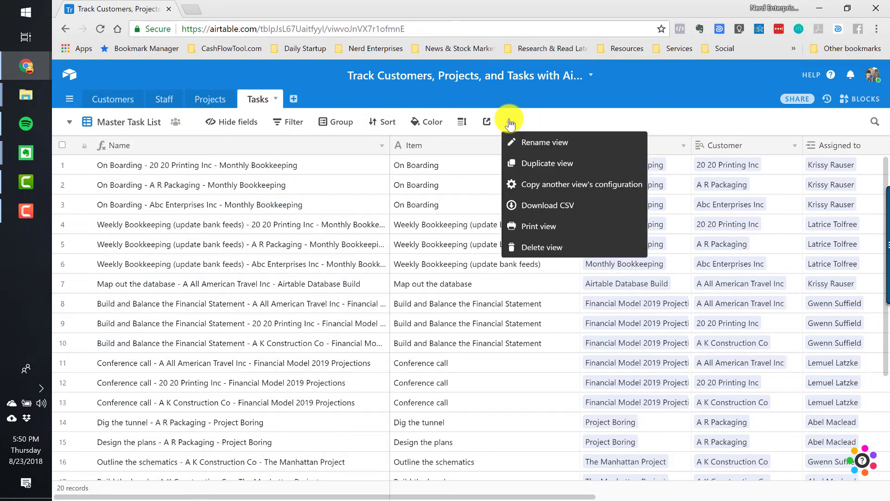
left_click(551, 163)
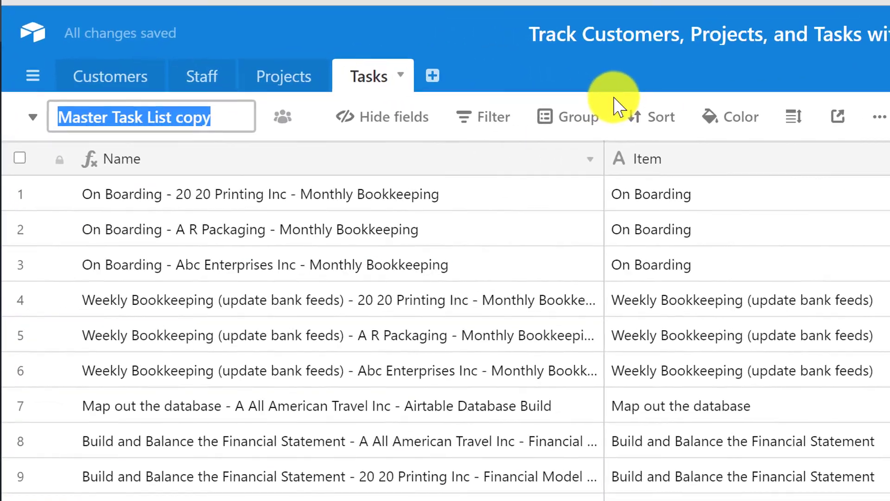
type("By")
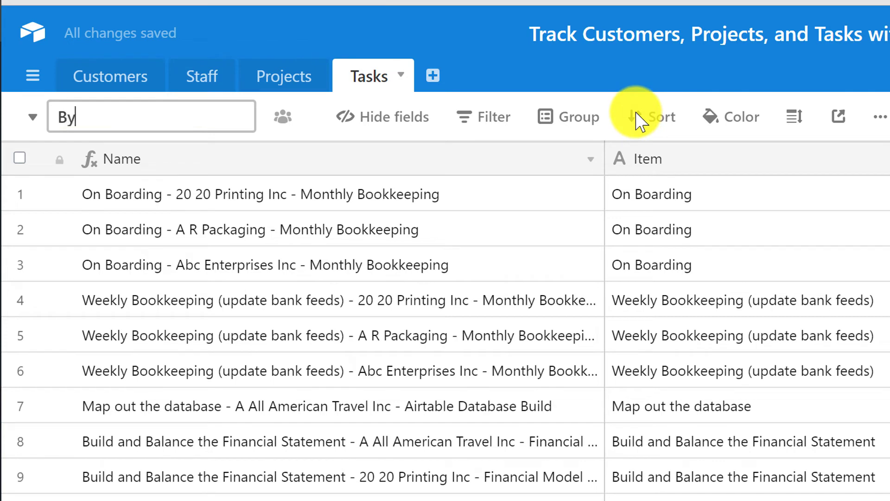
type(" Assig")
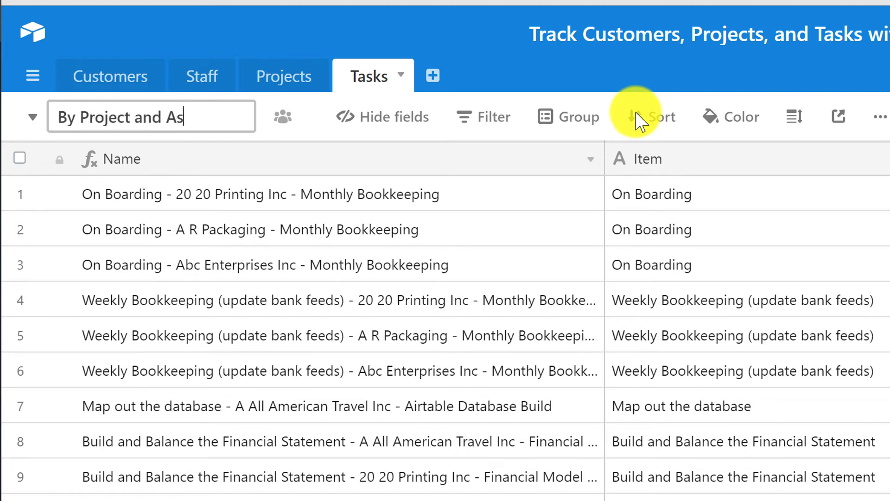
type("igned To")
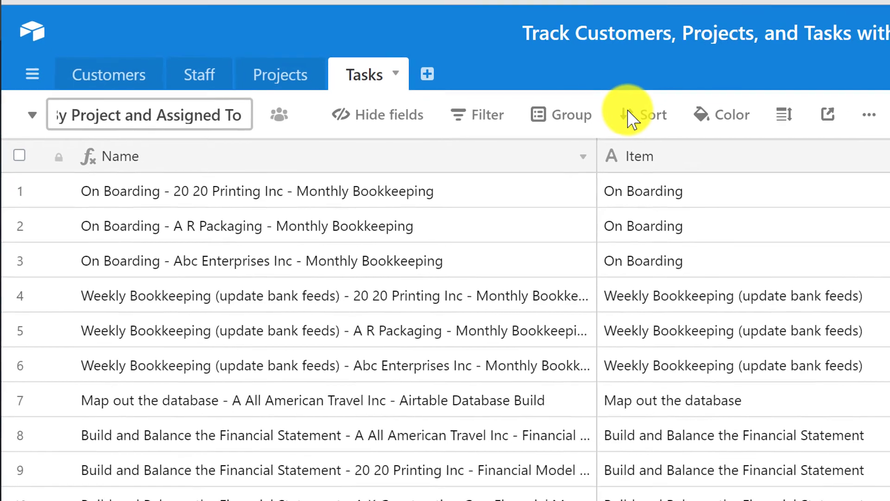
key("Return")
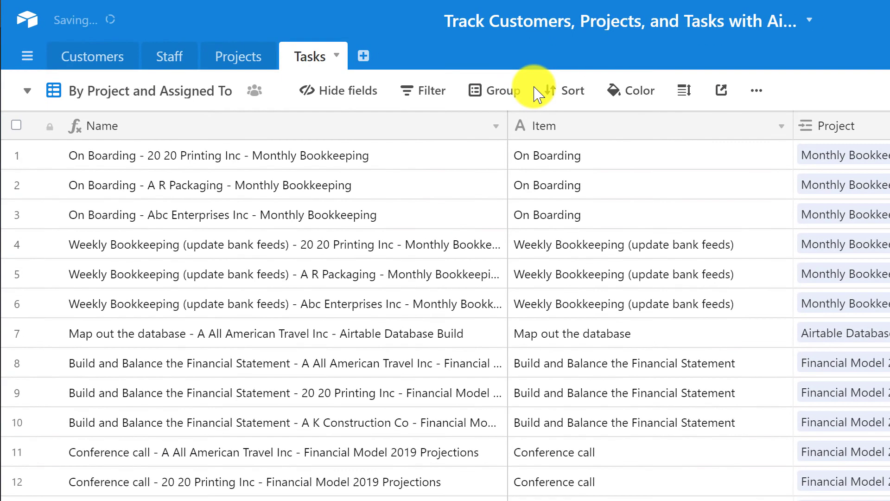
- Group the By Project and Assigned To view by Project and then by Assigned to, both A → Z
left_click(582, 115)
left_click(575, 174)
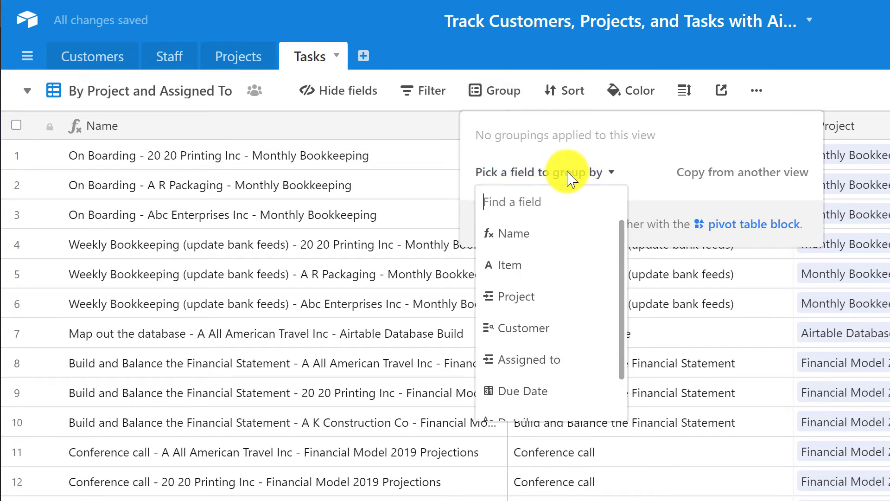
left_click(528, 297)
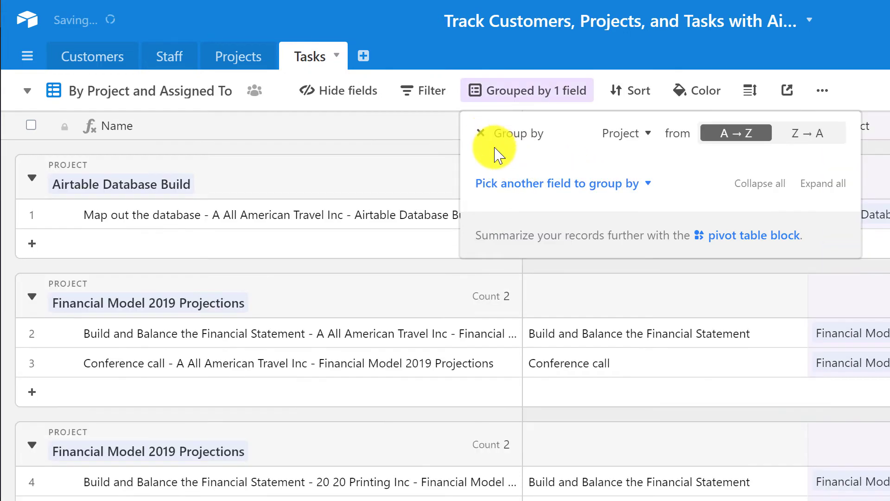
left_click(529, 186)
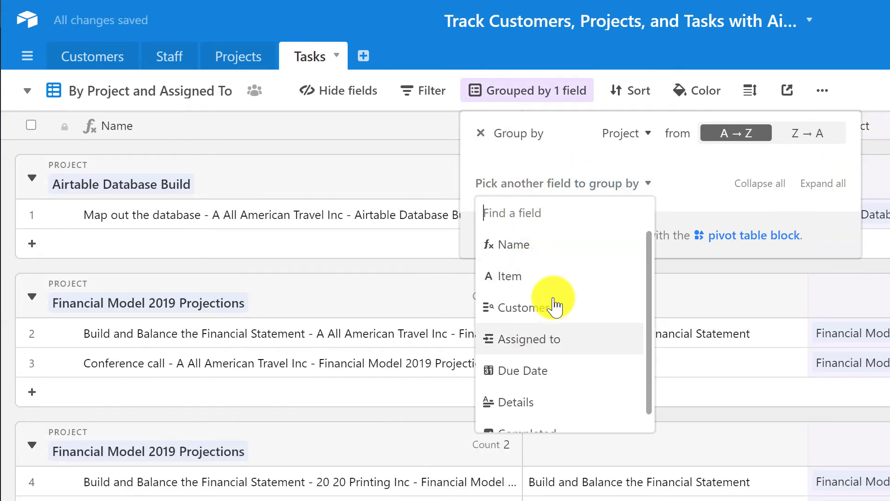
left_click(552, 338)
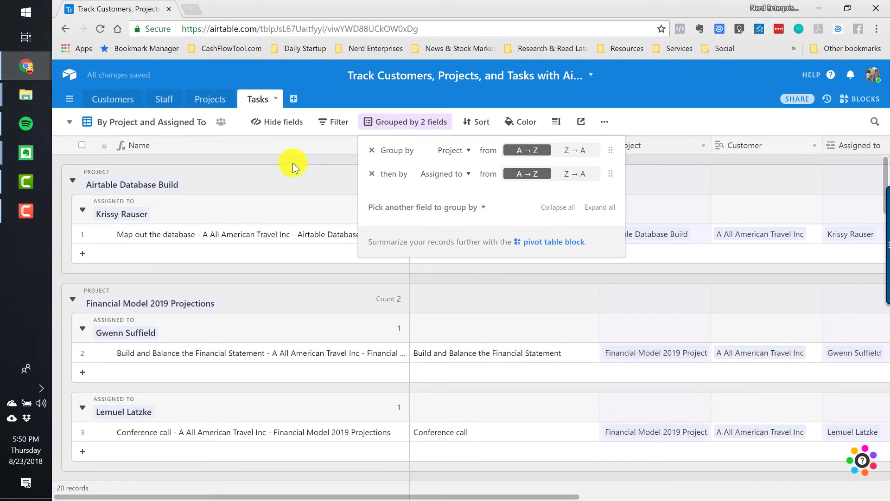
left_click(299, 164)
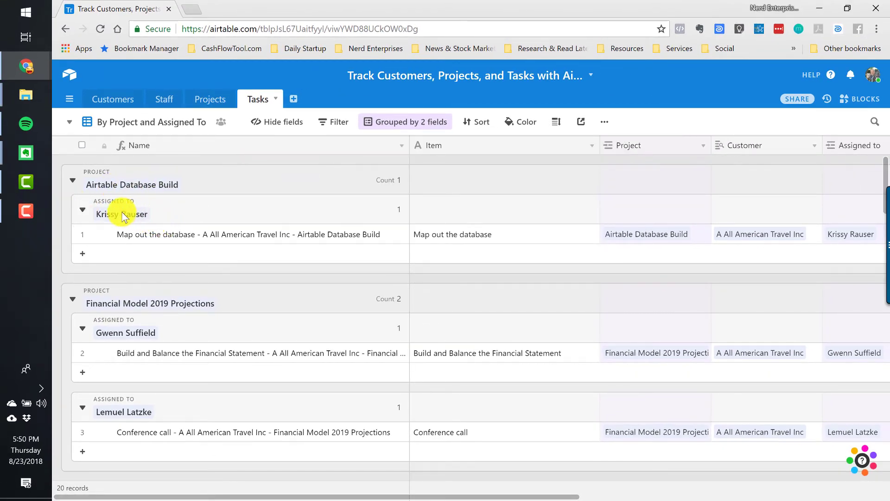
- Examine how the tasks are arranged under each project and assignee, down to the Project Boring group
left_click(235, 234)
left_click(218, 278)
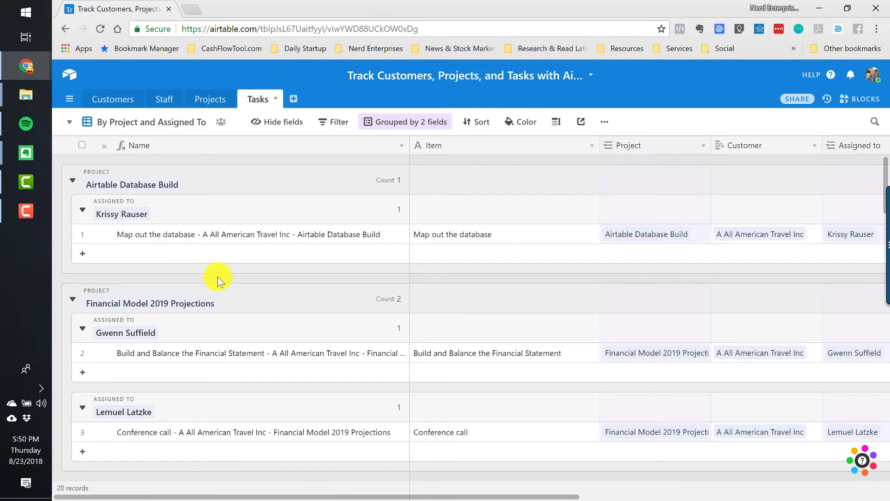
scroll(218, 276, "down", 1)
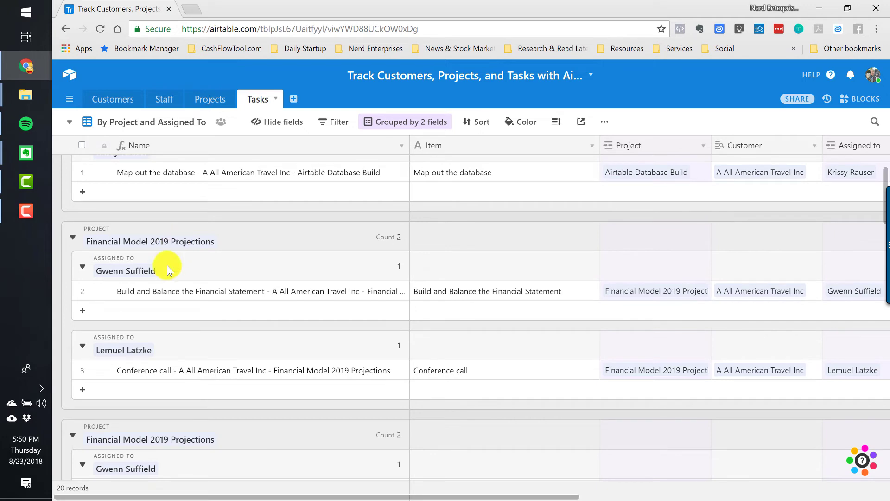
left_click(387, 296)
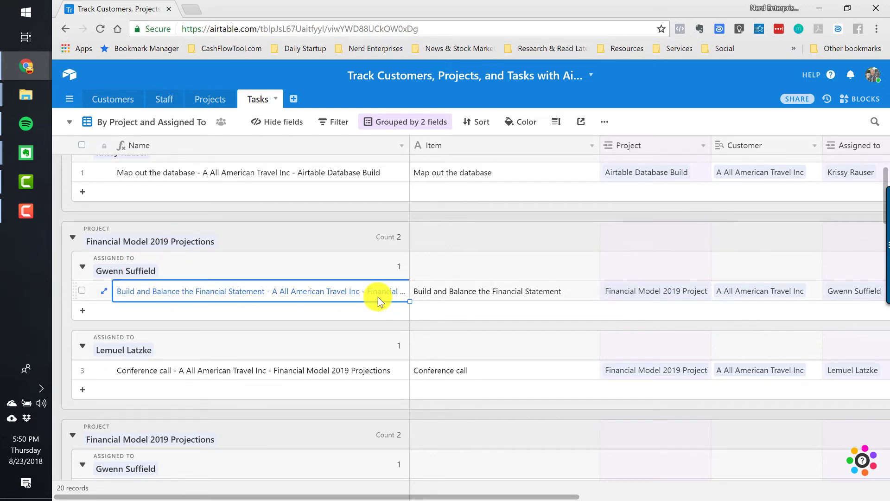
scroll(308, 313, "down", 3)
scroll(303, 313, "down", 8)
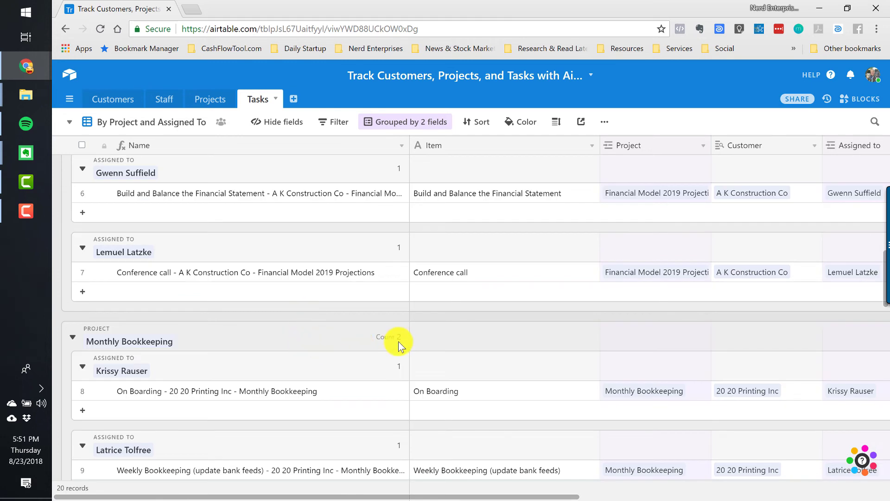
scroll(618, 342, "down", 4)
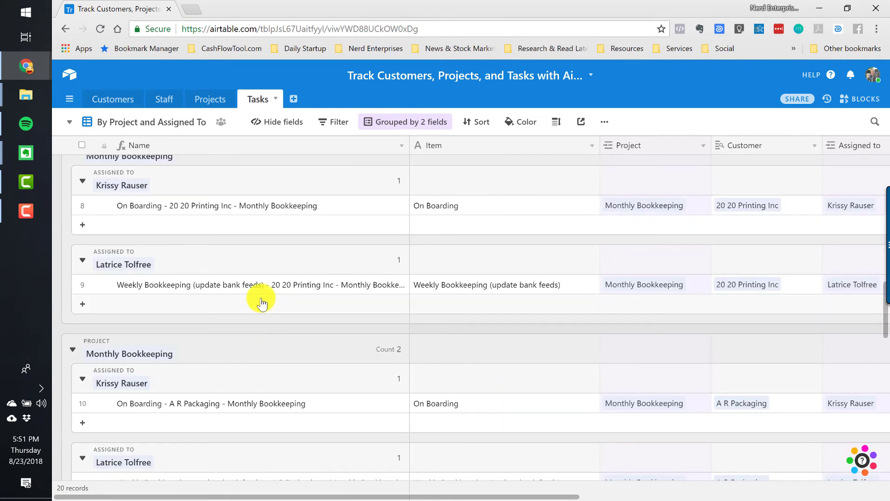
scroll(262, 303, "down", 4)
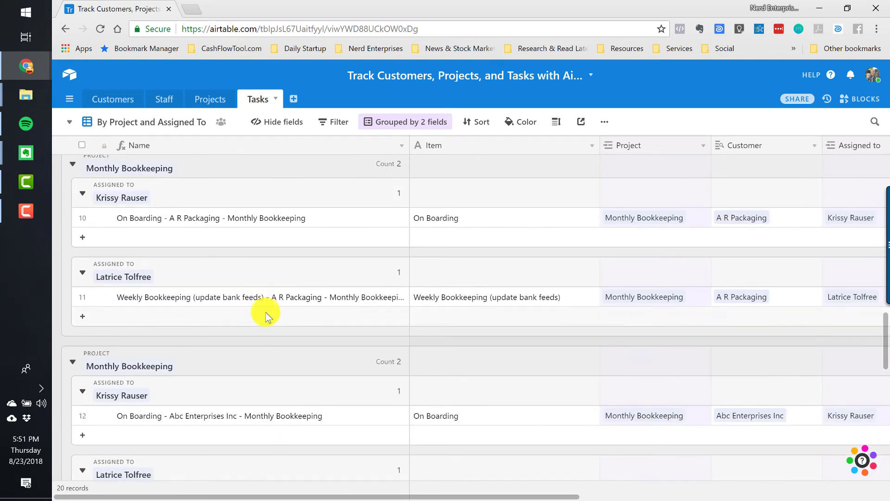
scroll(267, 316, "down", 5)
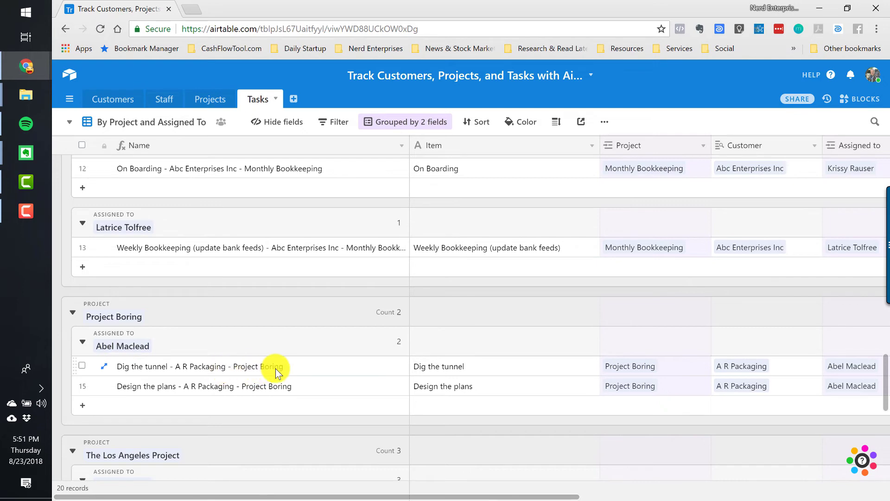
left_click(318, 390)
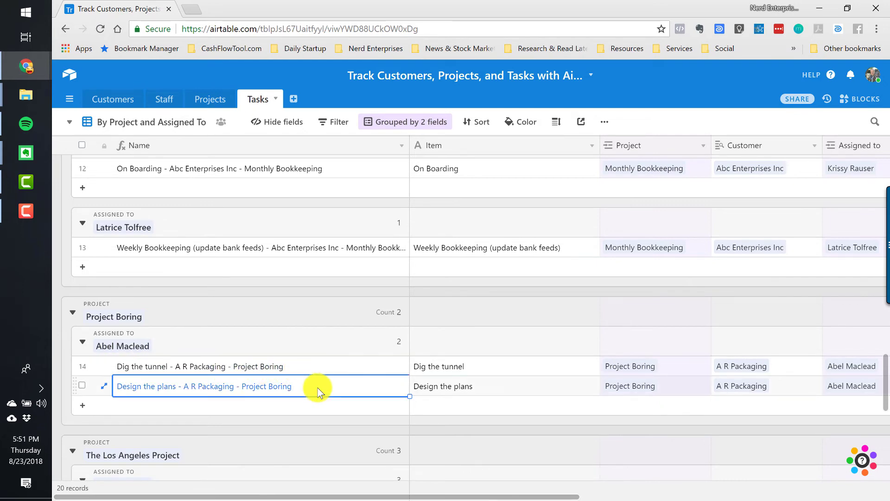
- Expand the Weekly Bookkeeping (update bank feeds) task record for 20 20 Printing Inc
scroll(317, 388, "up", 10)
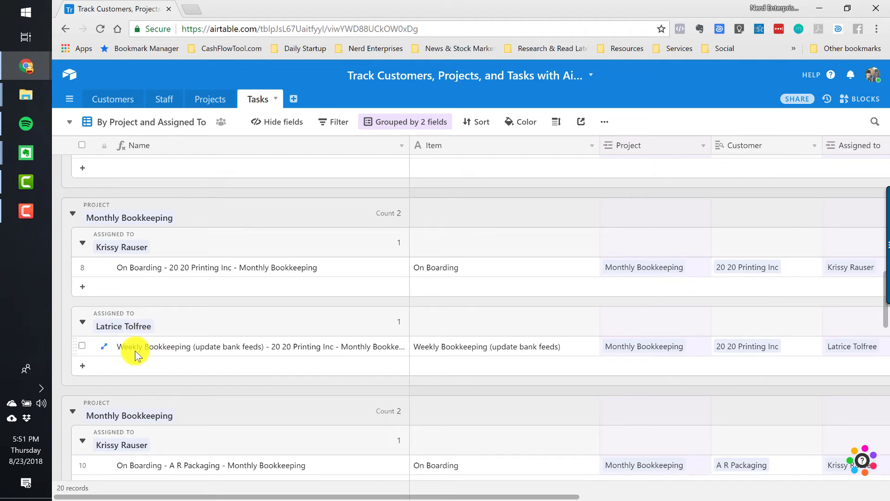
left_click(103, 347)
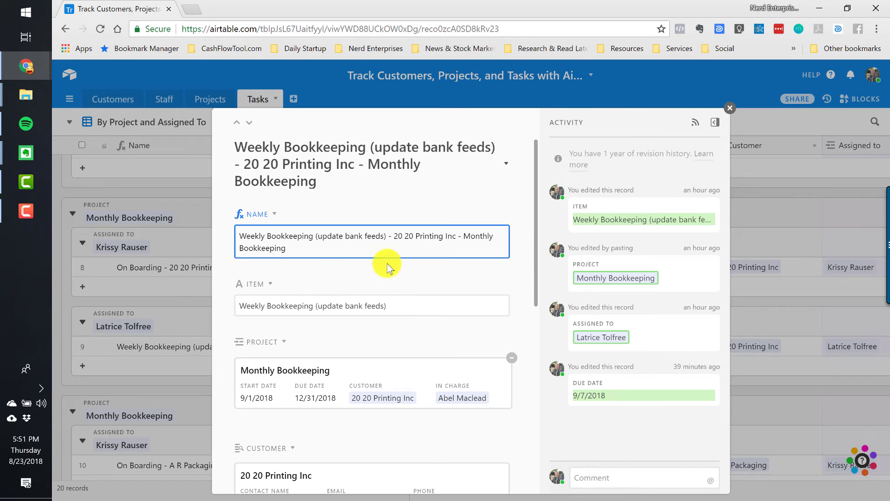
- Reassign the 20 20 Printing Inc Weekly Bookkeeping task to the Senior Analyst, close the record and check its row in the grouped list
scroll(385, 277, "down", 6)
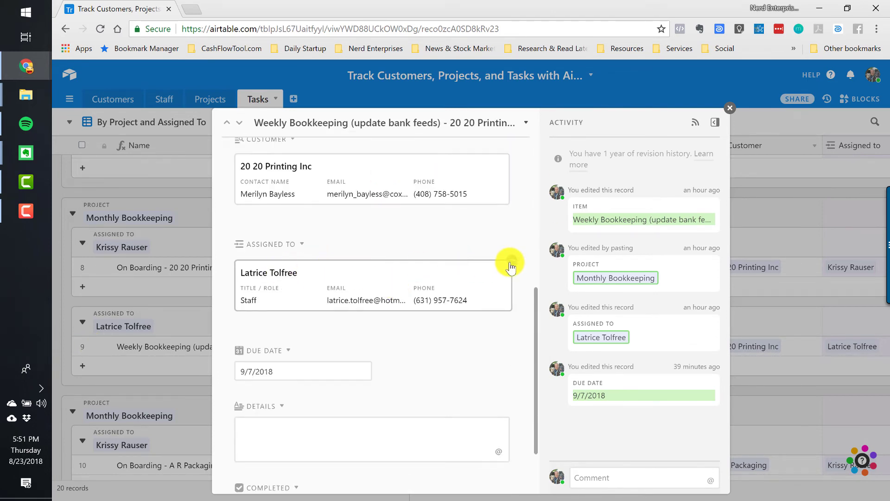
left_click(526, 260)
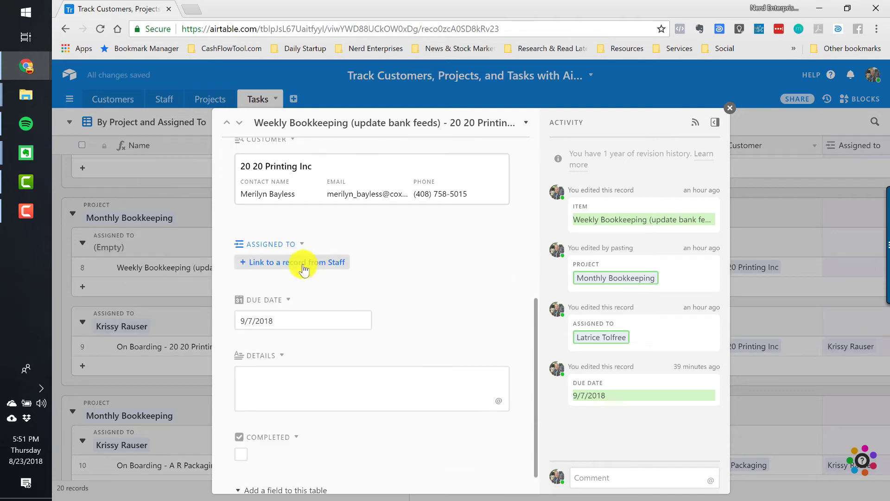
left_click(298, 260)
left_click(157, 127)
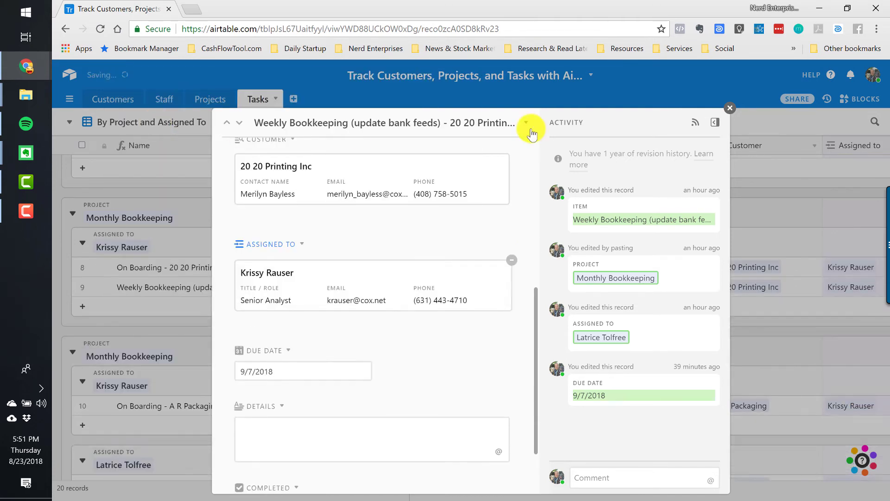
left_click(780, 89)
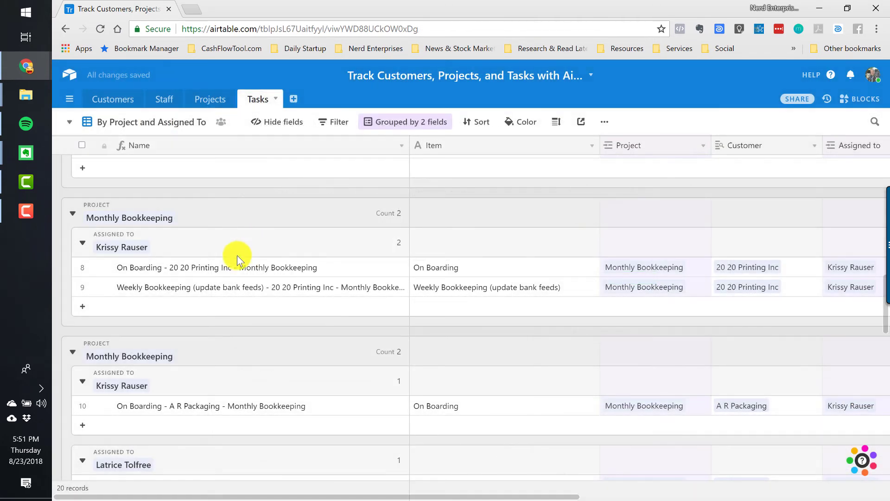
left_click(215, 267)
left_click(219, 288)
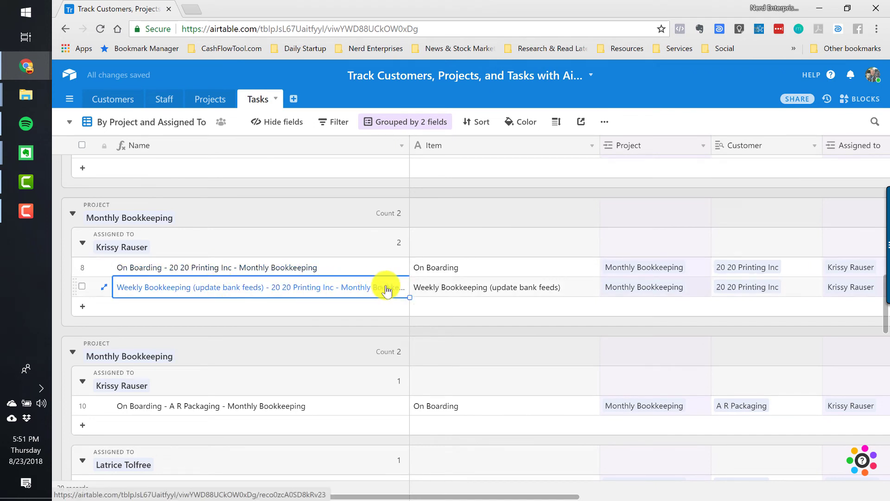
left_click(441, 284)
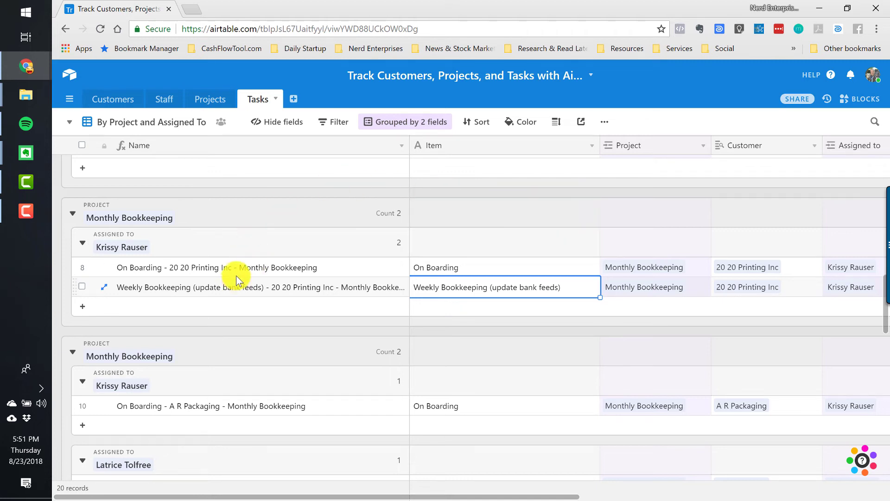
- Reopen the 20 20 Printing Inc Weekly Bookkeeping task, assign it back to its original staff member and close the record
left_click(102, 288)
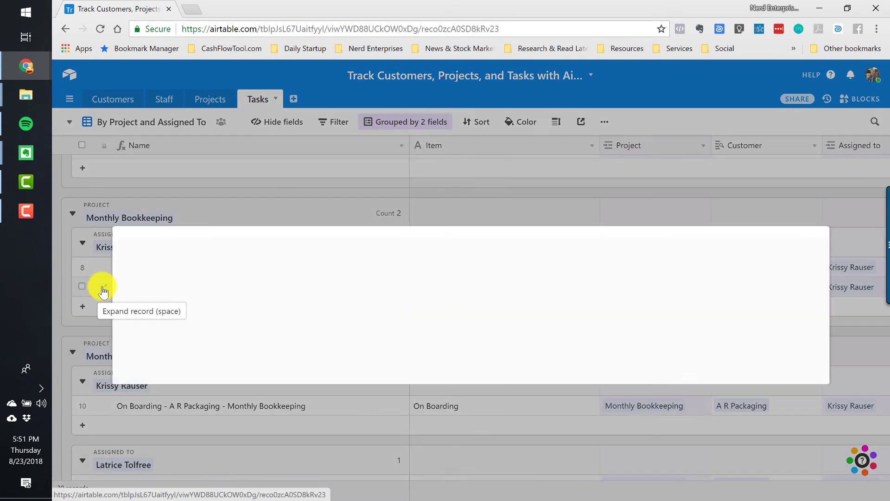
scroll(329, 297, "down", 6)
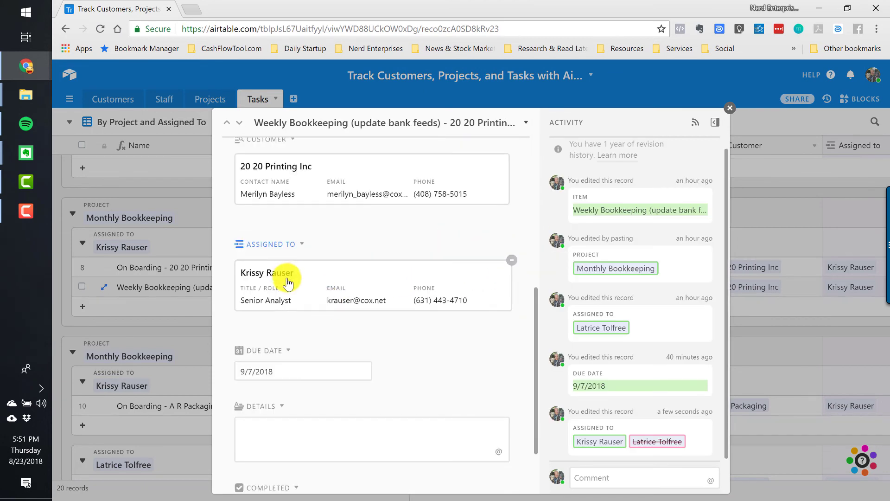
left_click(512, 263)
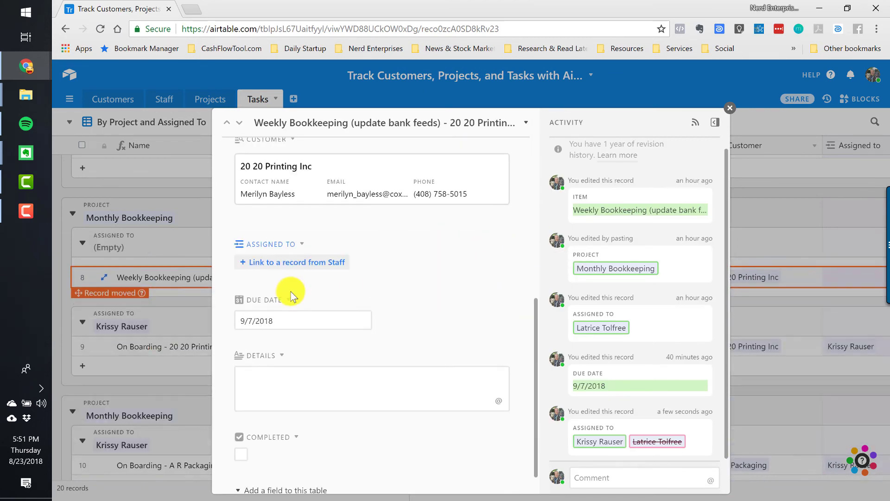
left_click(287, 266)
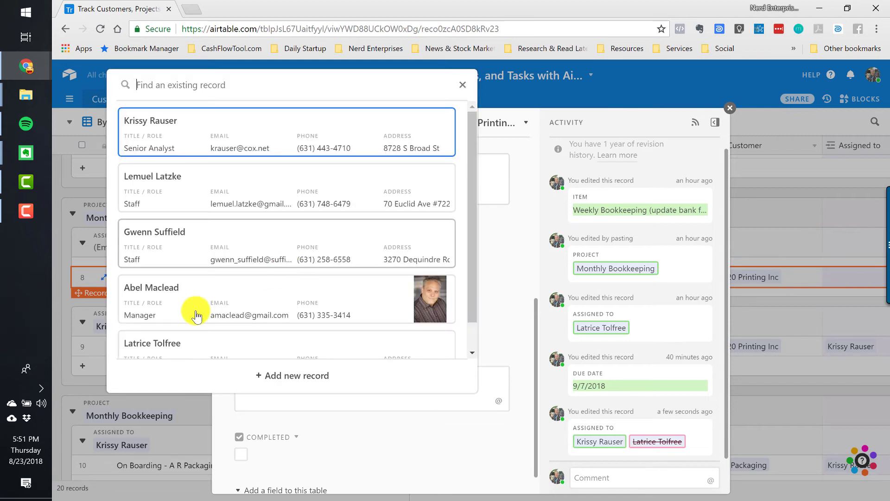
scroll(190, 309, "down", 1)
left_click(176, 320)
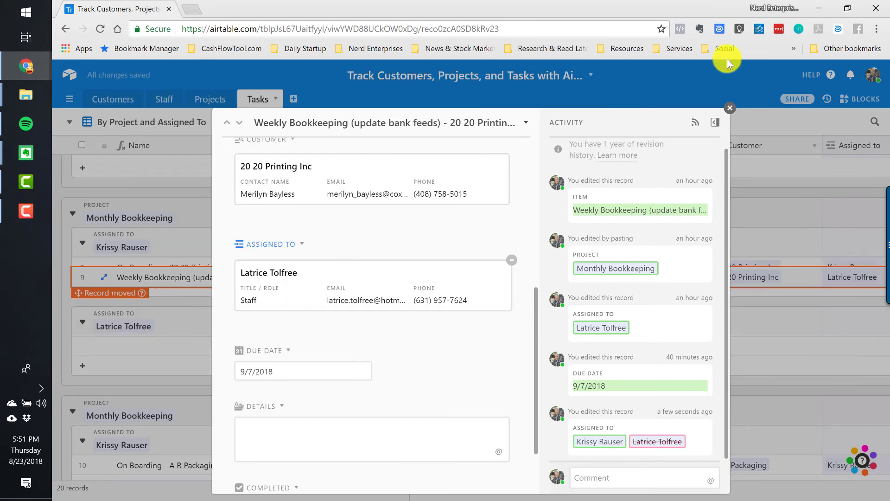
left_click(730, 108)
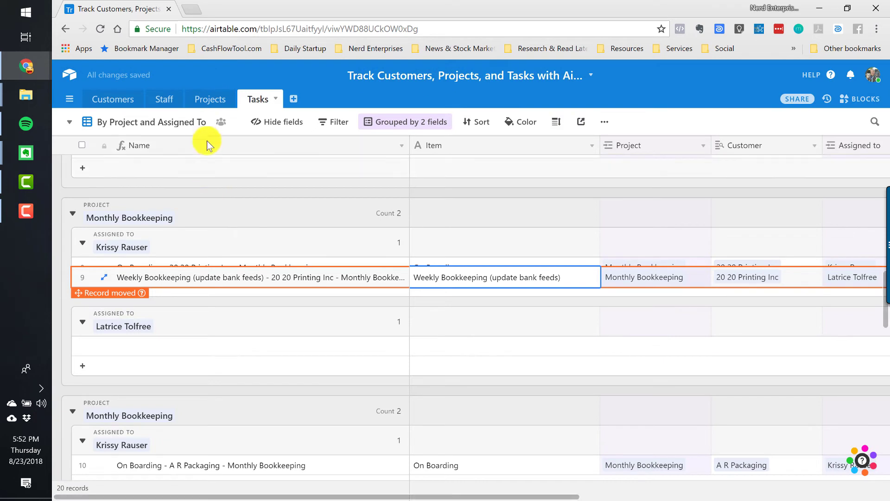
left_click(246, 183)
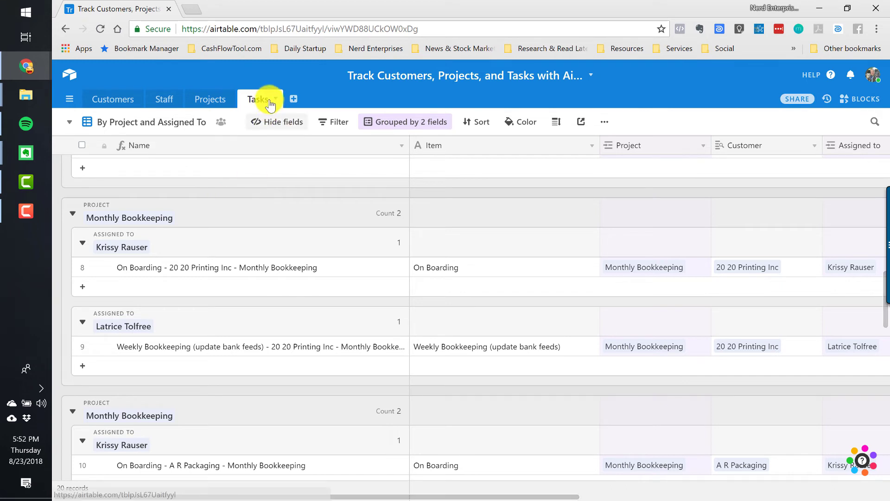
- Duplicate the Master Task List view and name the copy By Customer and Project
left_click(69, 122)
left_click(141, 152)
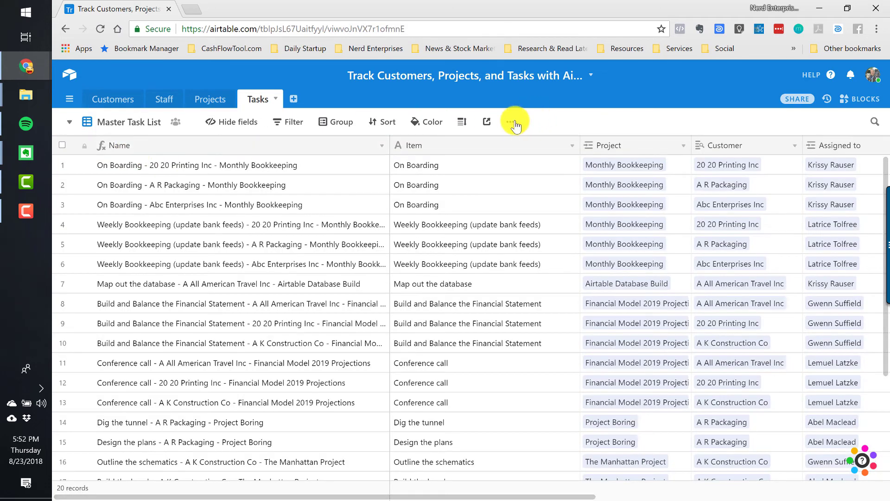
left_click(511, 121)
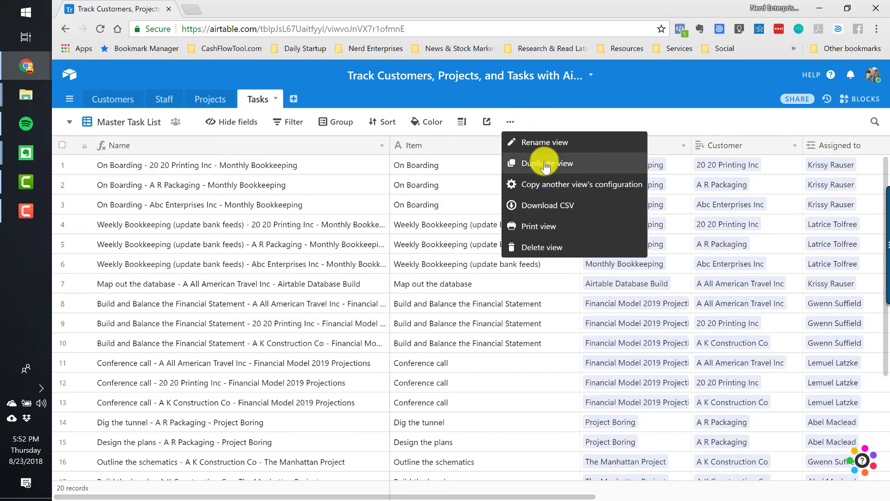
left_click(546, 165)
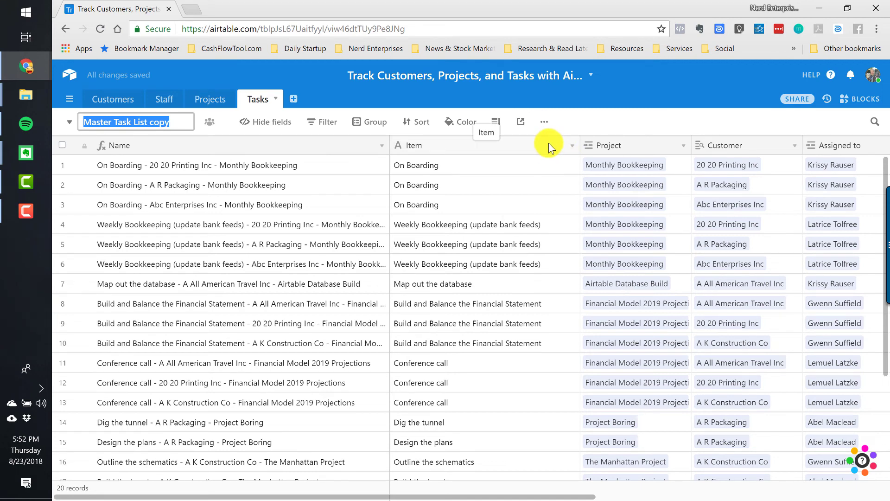
type("By Cus")
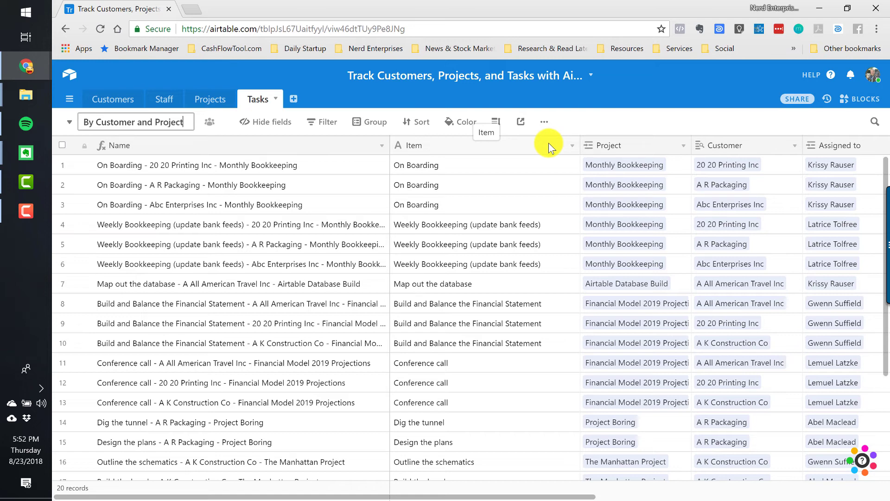
type("tomer and Project")
key("Return")
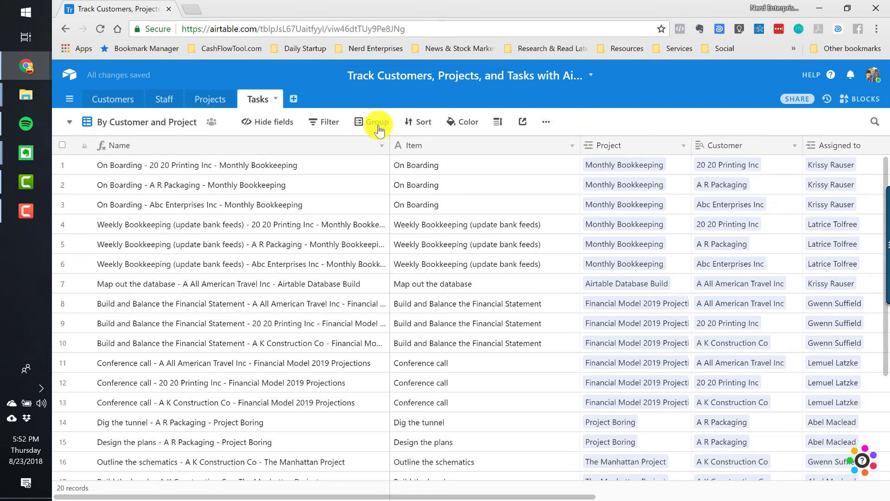
- Group the By Customer and Project view by Customer and then by Project, both A → Z
left_click(379, 131)
left_click(371, 176)
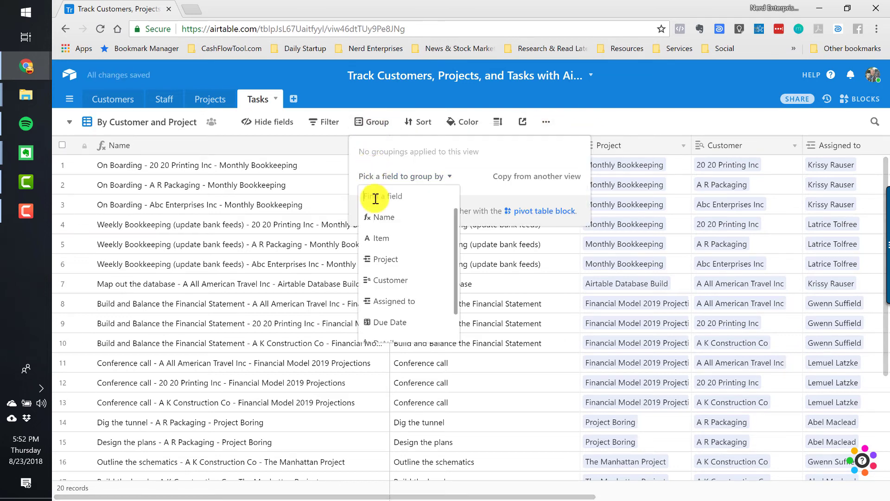
left_click(381, 280)
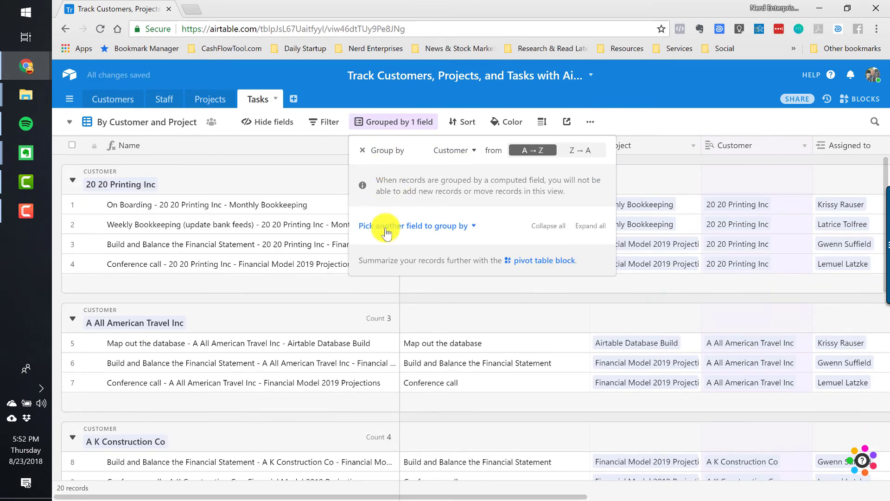
left_click(416, 228)
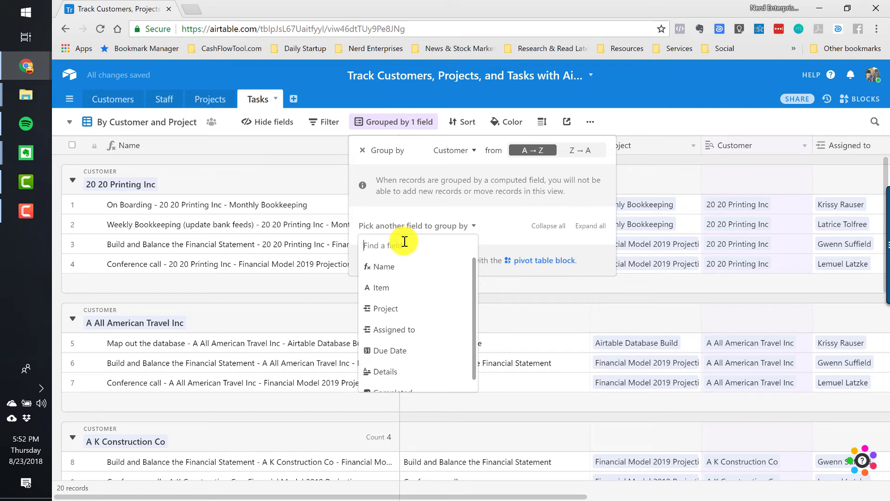
left_click(391, 308)
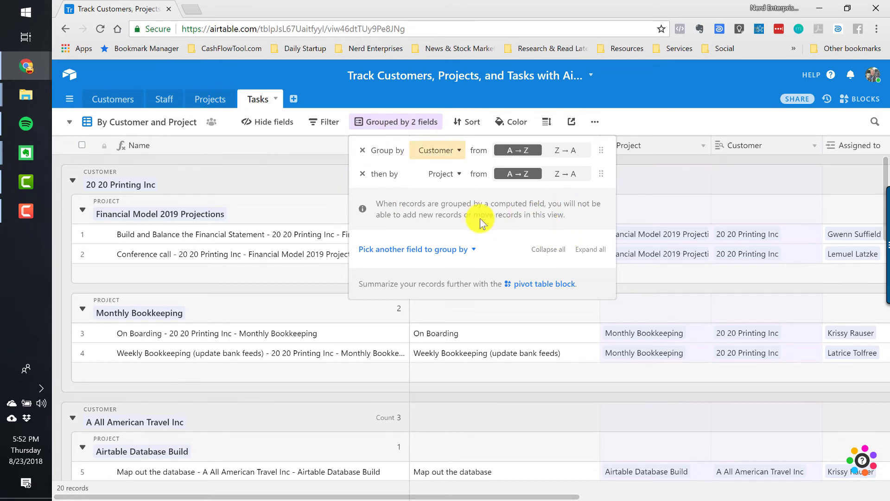
left_click(273, 161)
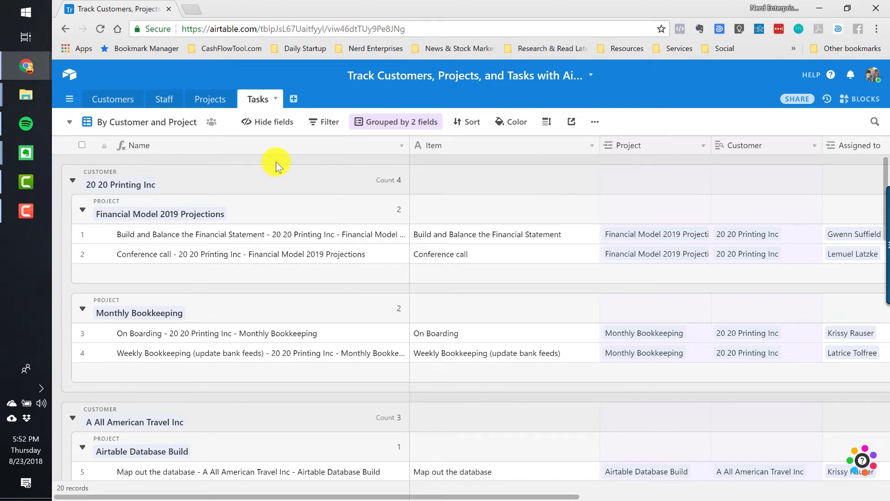
- Review the list of saved Tasks views and the tasks grouped under the first customer
left_click(69, 122)
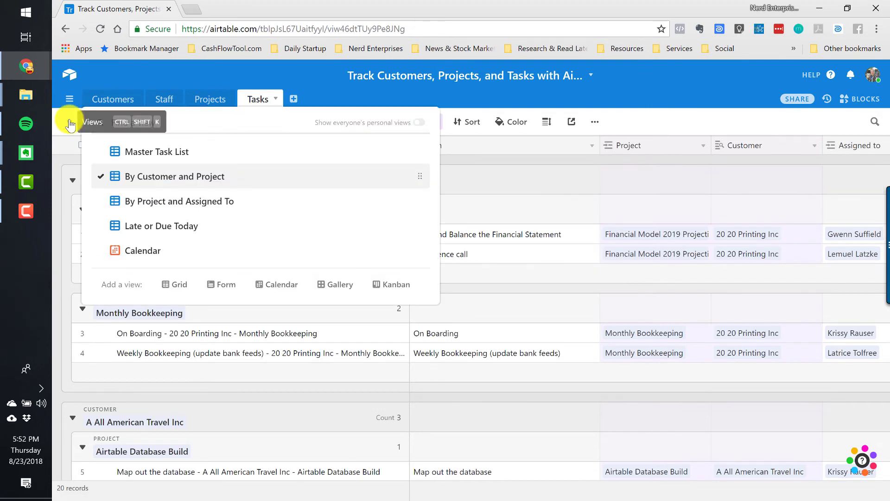
left_click(69, 122)
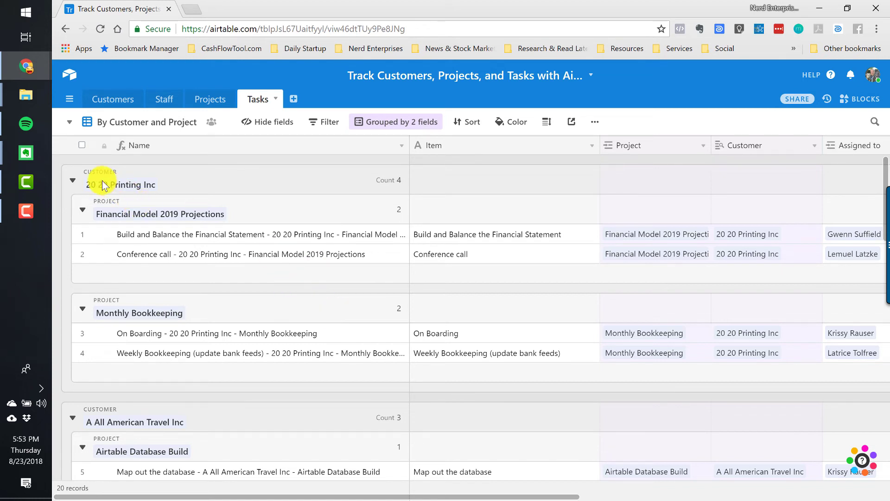
scroll(215, 273, "down", 2)
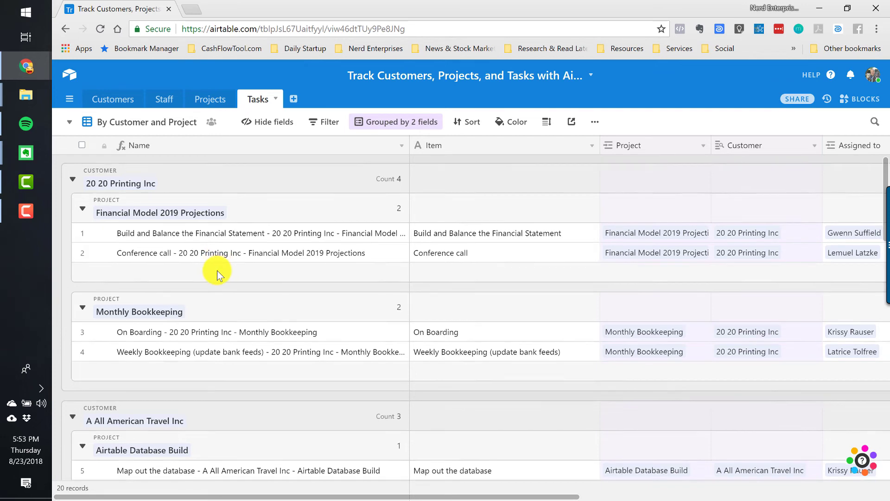
scroll(213, 254, "up", 1)
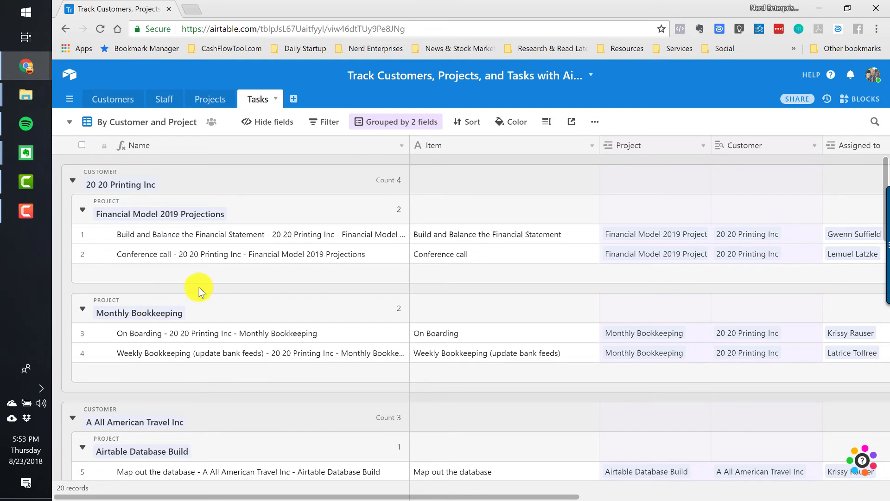
- Collapse all groups, and expand only 20 20 Printing Inc with its Financial Model 2019 Projections and Monthly Bookkeeping projects
right_click(73, 180)
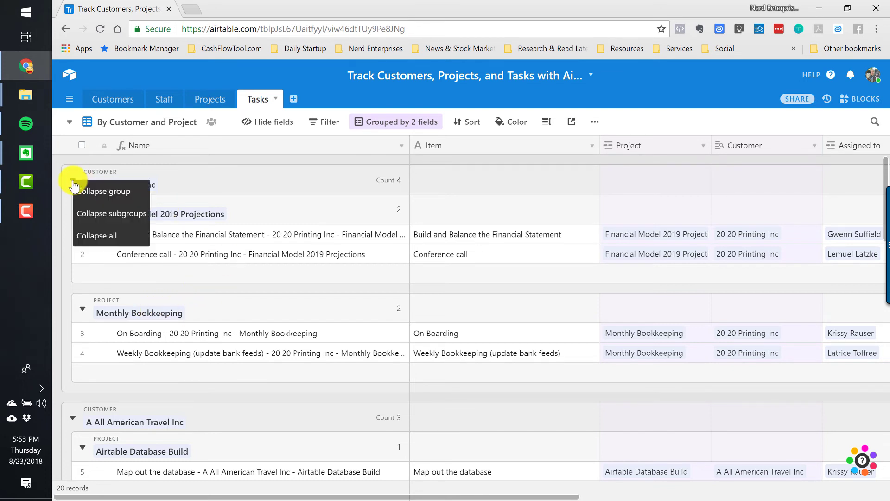
left_click(88, 235)
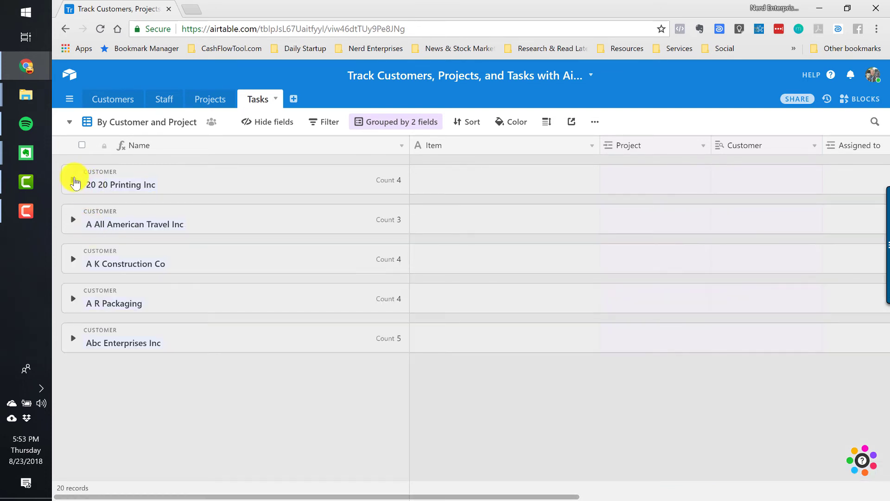
left_click(72, 180)
left_click(85, 211)
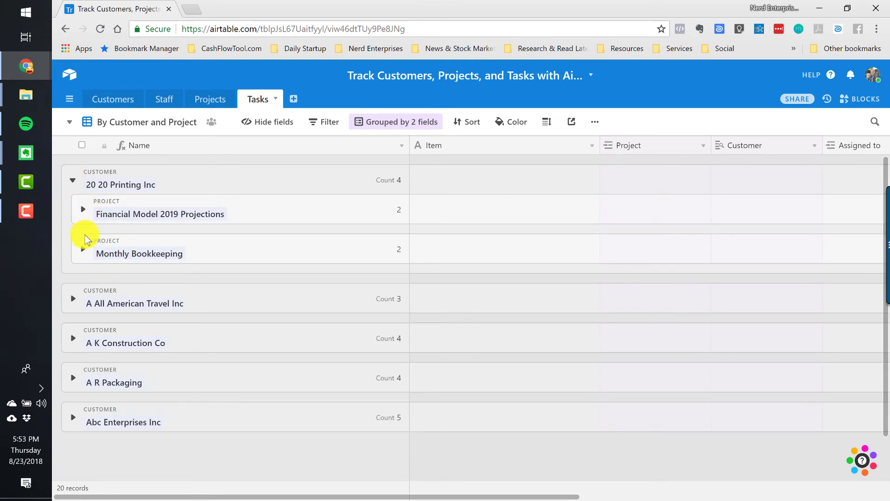
left_click(83, 309)
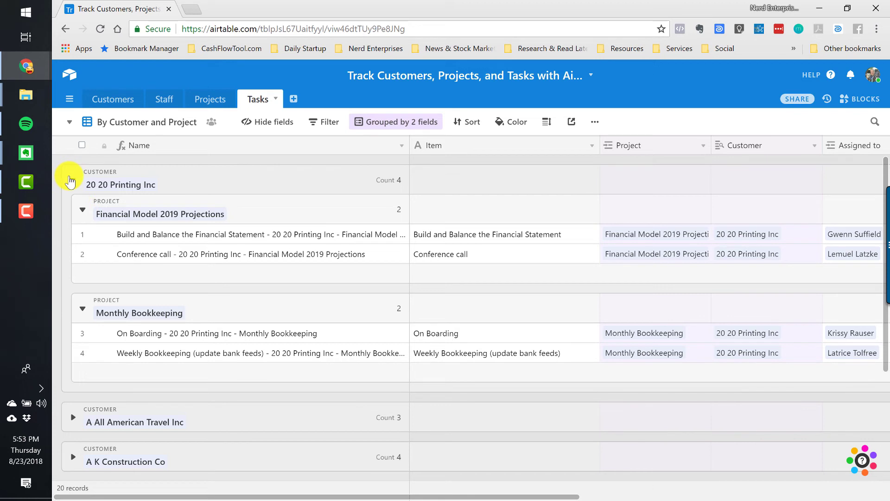
- Expand all groups and examine the tasks under each customer and project, down to A K Construction Co
right_click(69, 181)
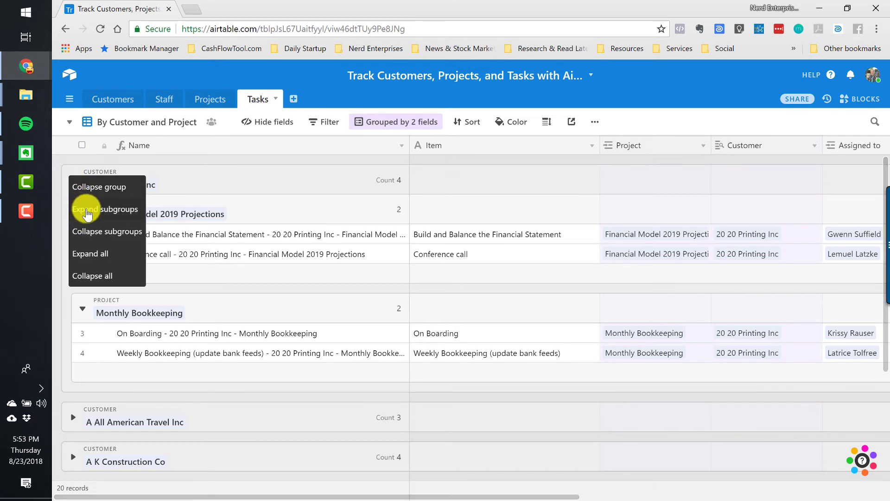
left_click(88, 253)
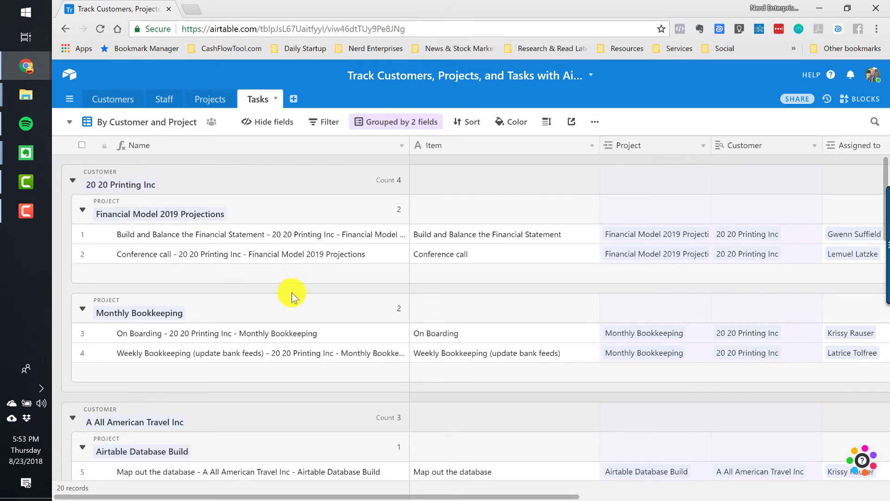
scroll(301, 332, "down", 2)
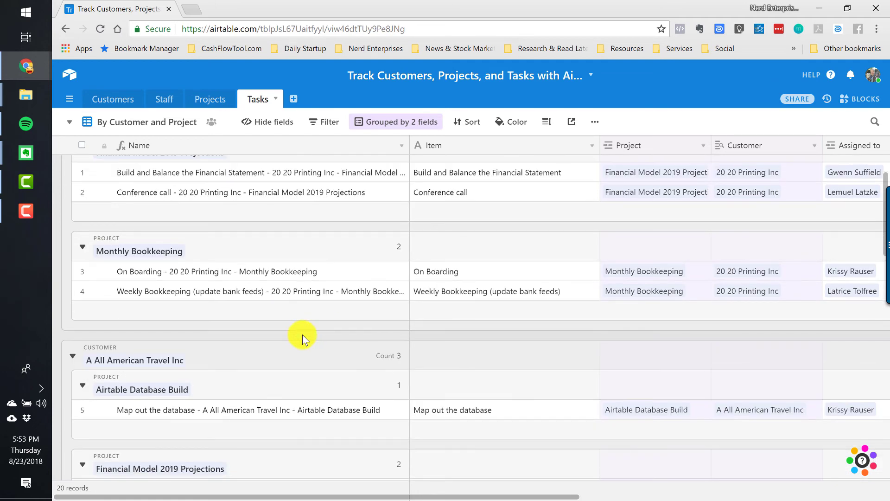
scroll(284, 336, "down", 2)
scroll(284, 335, "down", 2)
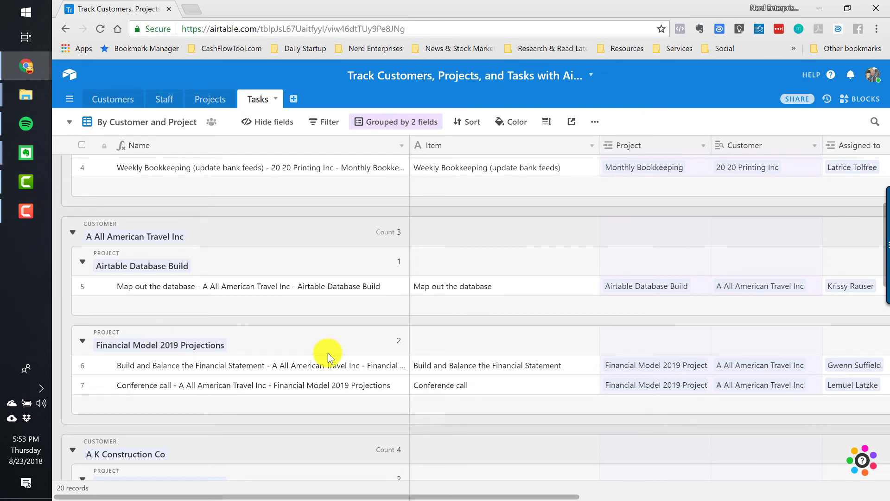
- Switch to the Master Task List view and sort it by Due Date in ascending order
scroll(328, 357, "down", 1)
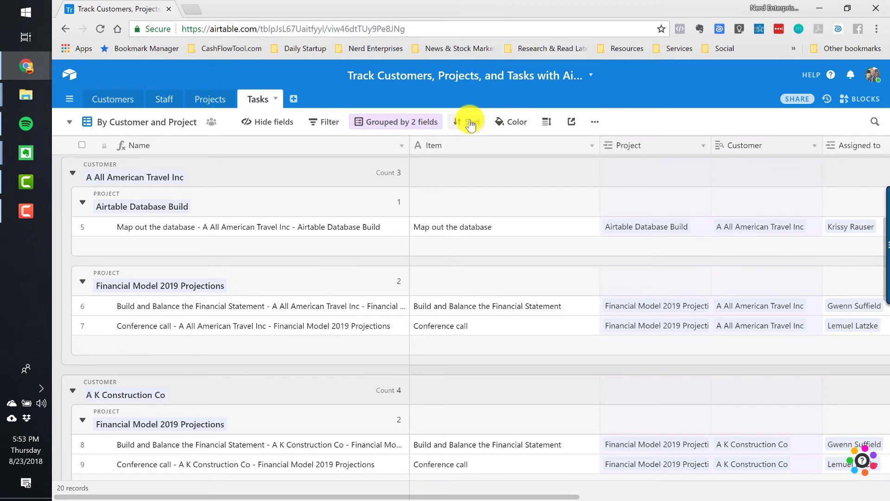
left_click(69, 123)
left_click(123, 149)
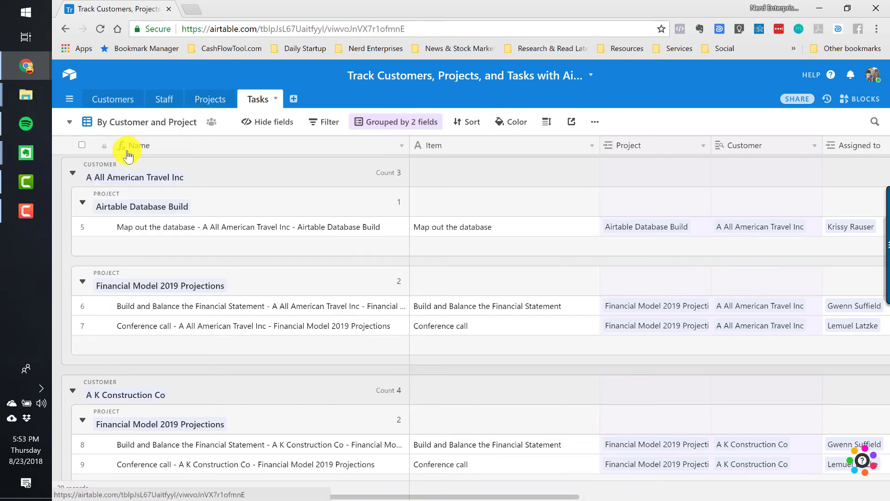
left_click(383, 121)
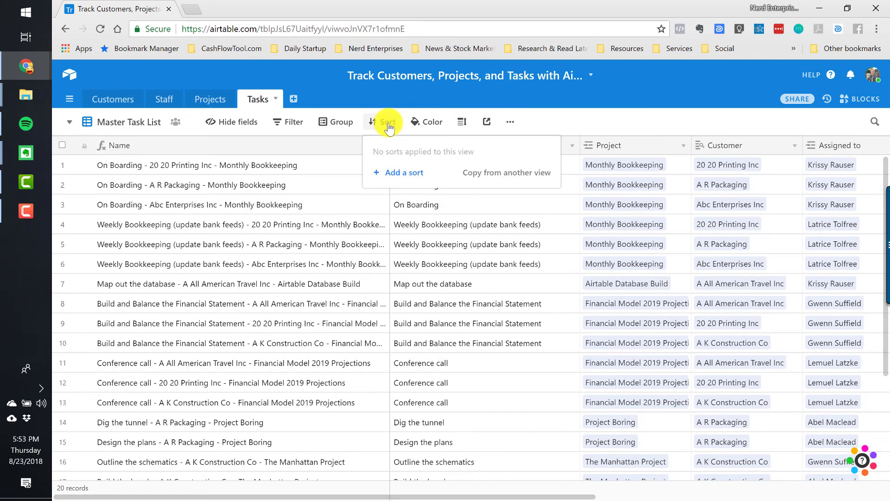
left_click(392, 173)
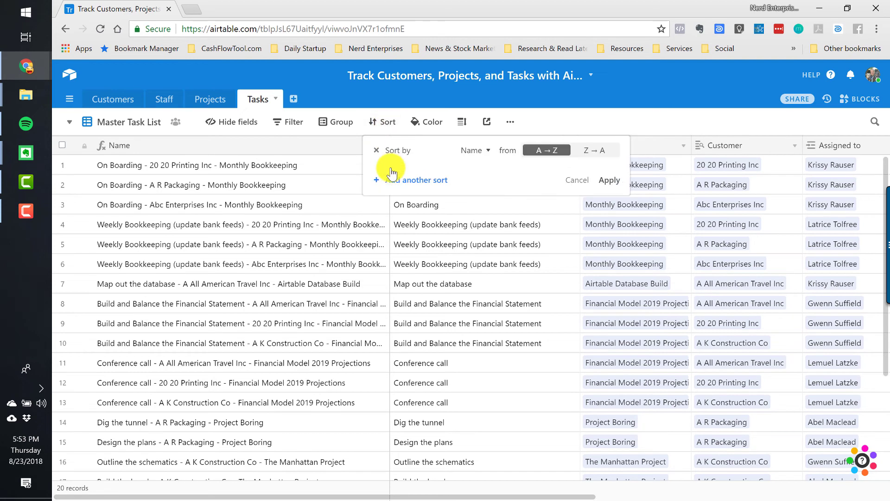
left_click(474, 151)
left_click(440, 275)
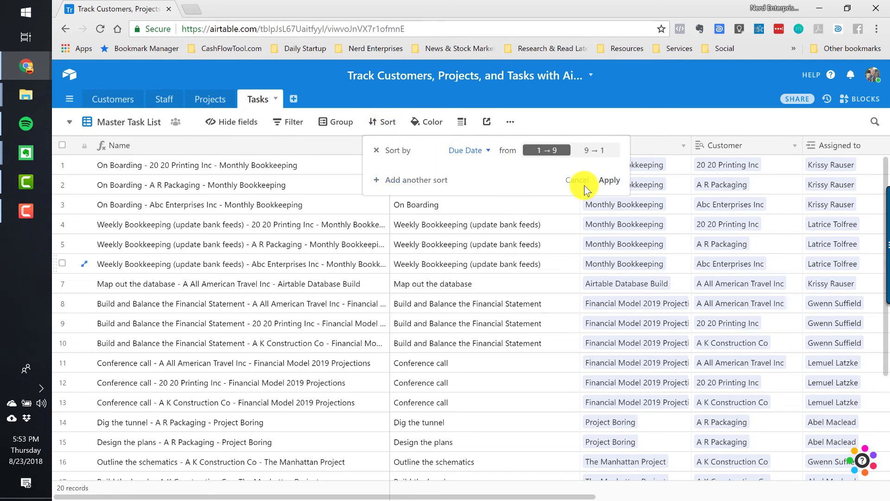
left_click(608, 183)
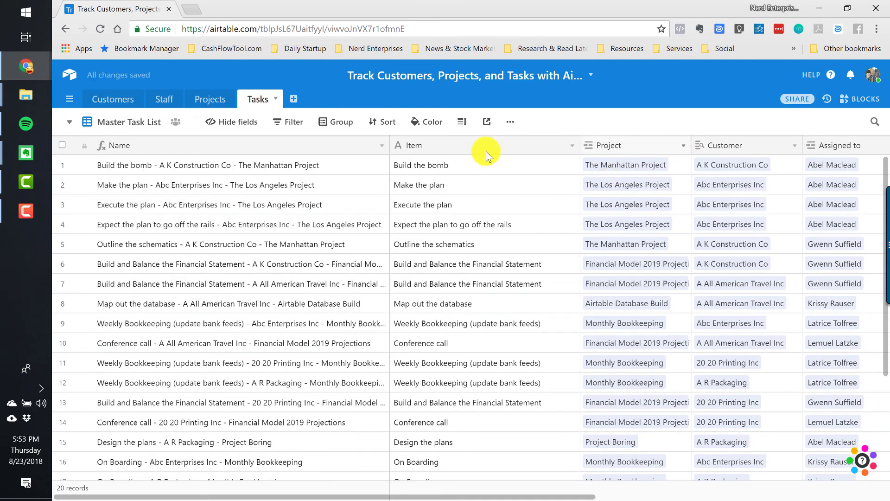
- Examine the Due Date, Assigned to and Completed fields of the first tasks in the sorted list
left_click(487, 168)
key("ctrl+Right")
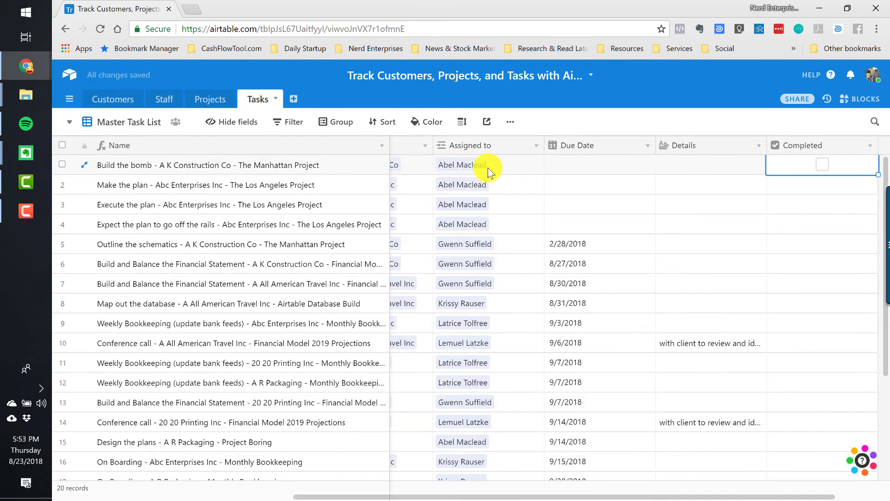
key("Left")
key("Left")
key("Down")
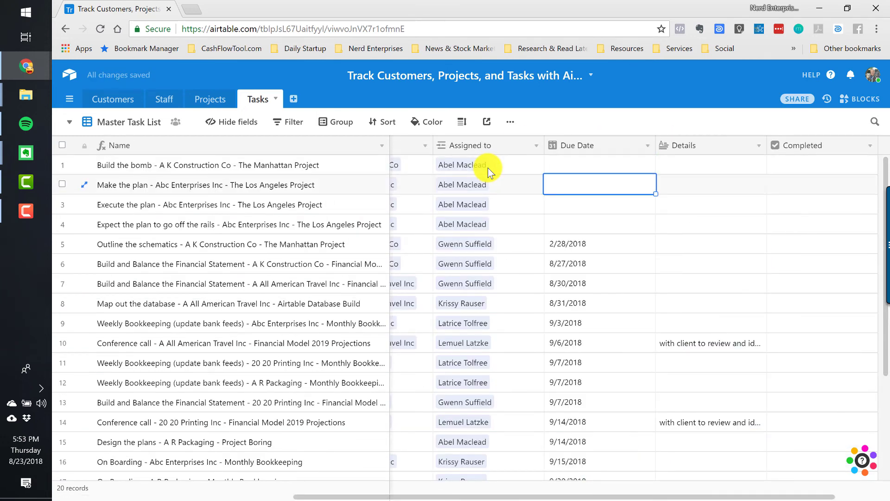
key("Up")
key("Left")
key("Left")
key("Right")
key("Right")
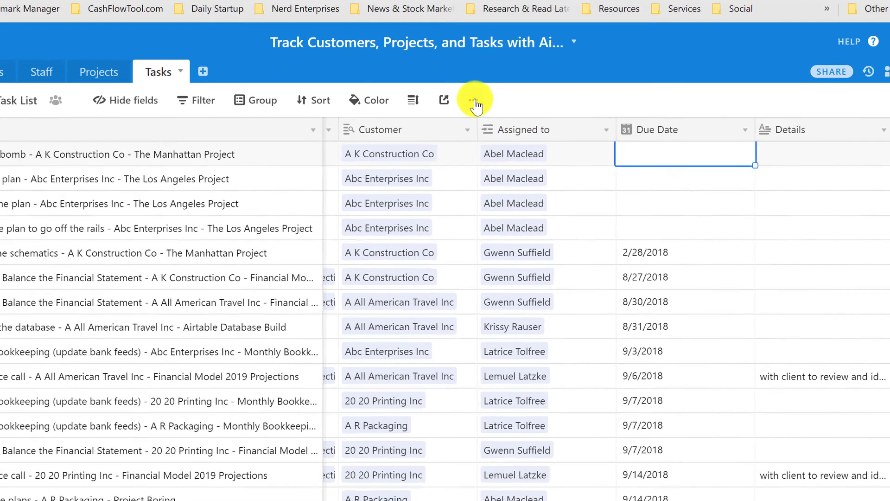
- Duplicate the Master Task List view and name the copy No Due Date
left_click(510, 122)
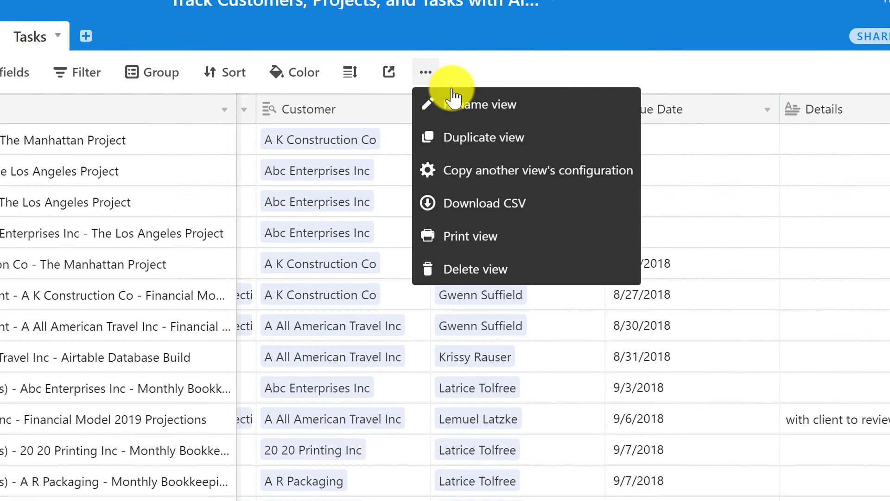
left_click(481, 144)
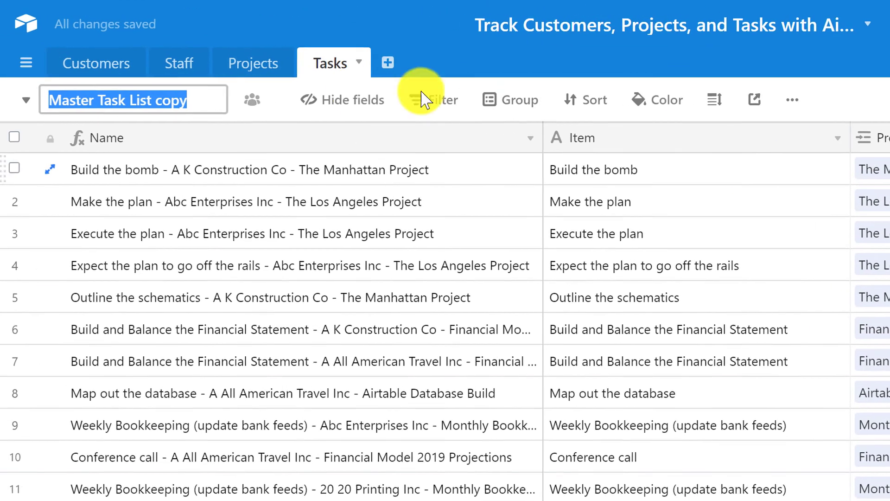
type("No Due Date")
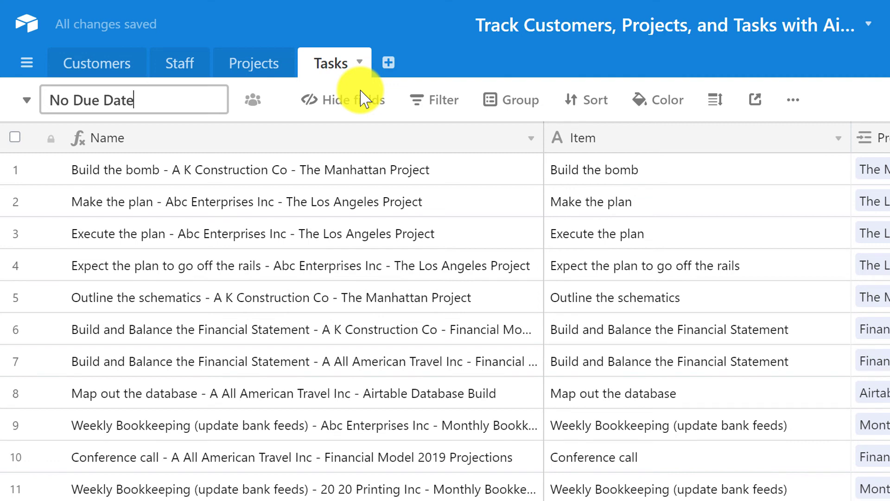
key("Return")
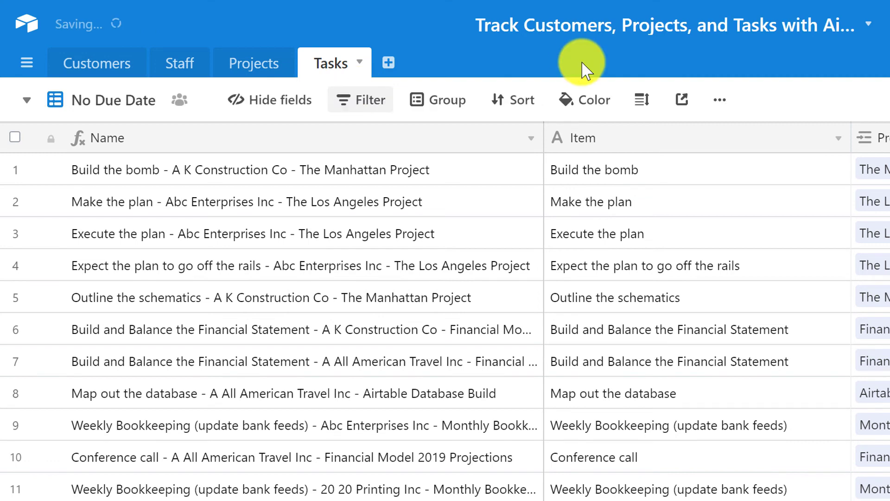
- Filter the No Due Date view to tasks where Due Date is empty
left_click(360, 102)
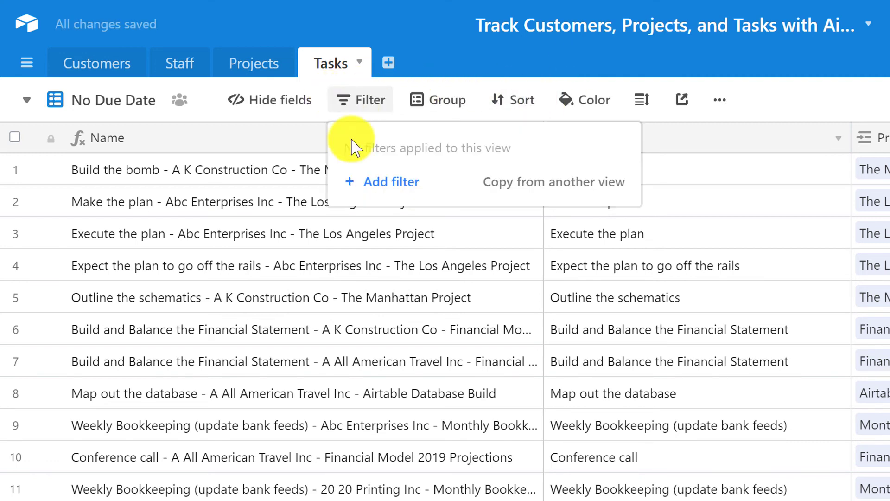
left_click(379, 183)
left_click(471, 148)
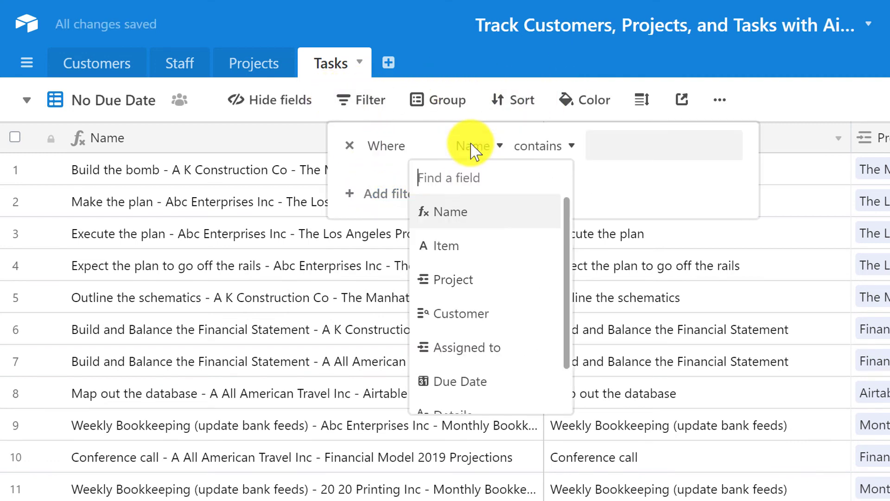
left_click(463, 378)
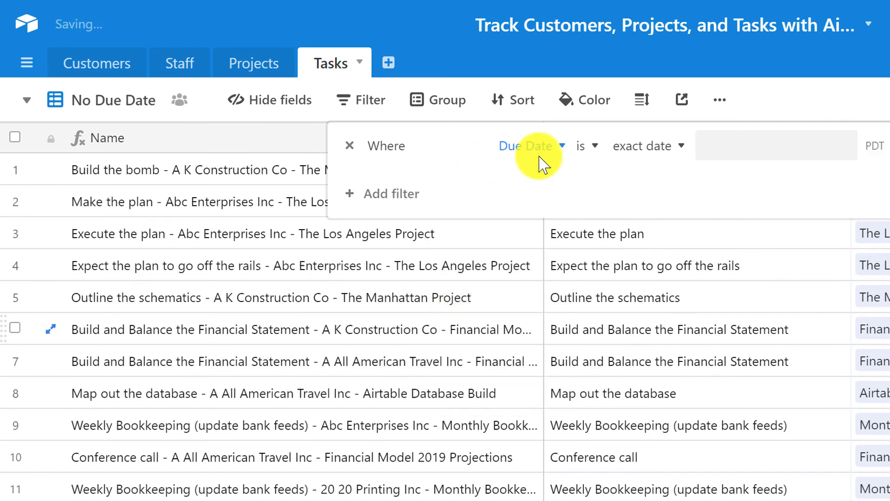
left_click(642, 151)
scroll(694, 290, "up", 5)
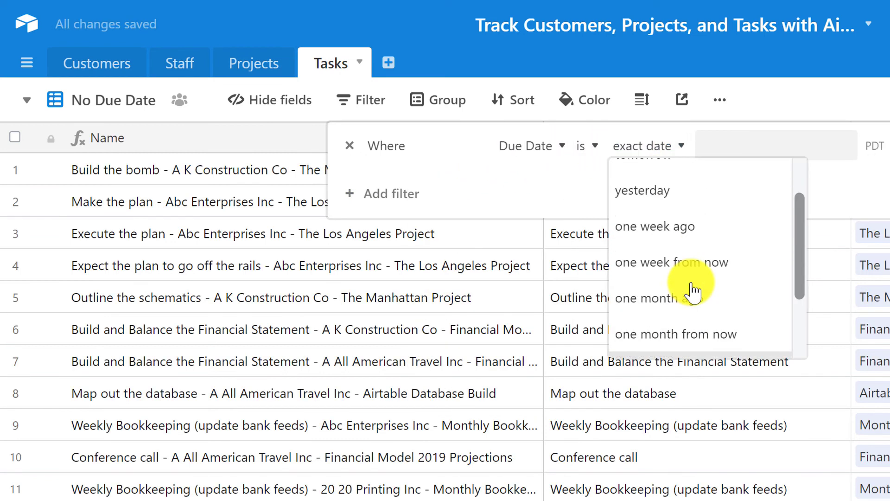
scroll(728, 238, "down", 3)
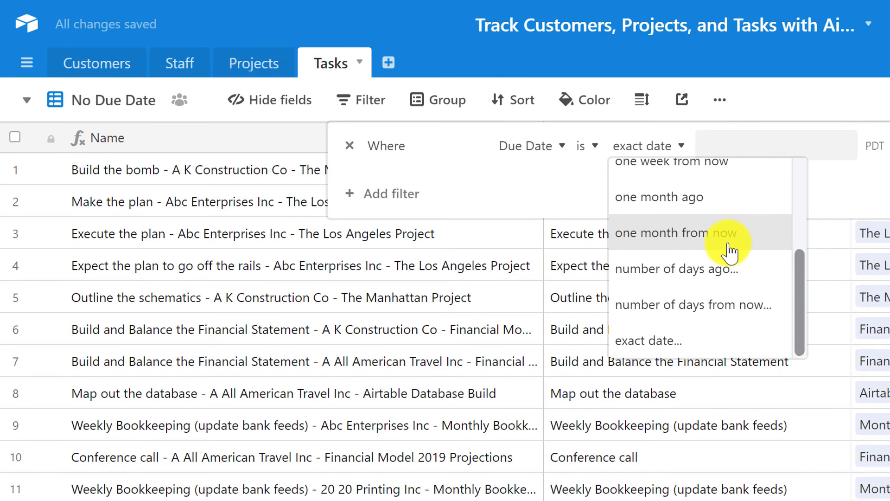
scroll(735, 258, "up", 5)
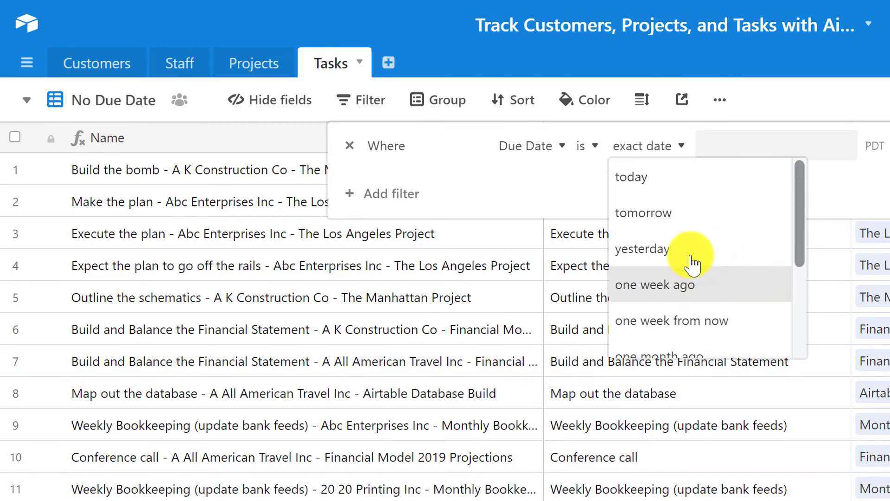
left_click(587, 147)
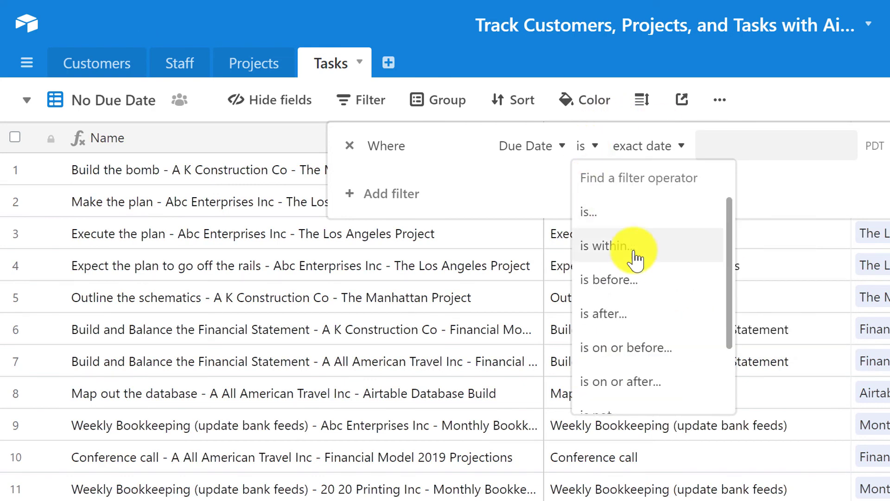
scroll(635, 260, "down", 2)
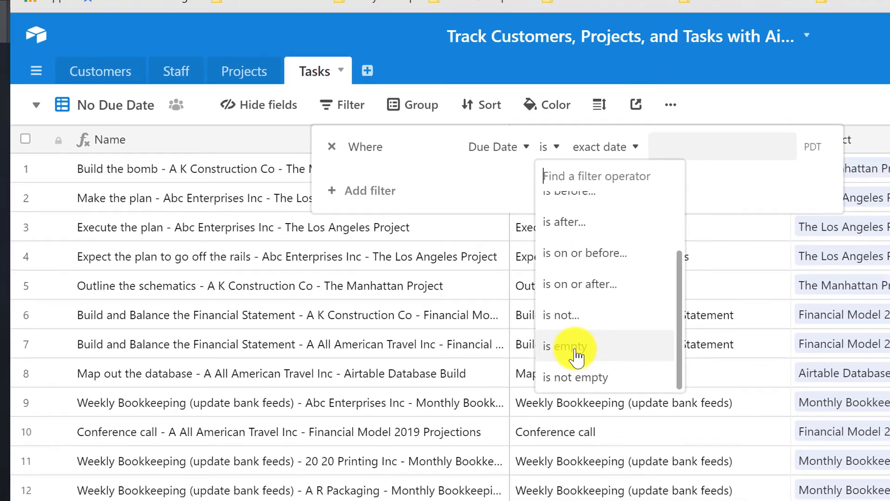
left_click(602, 363)
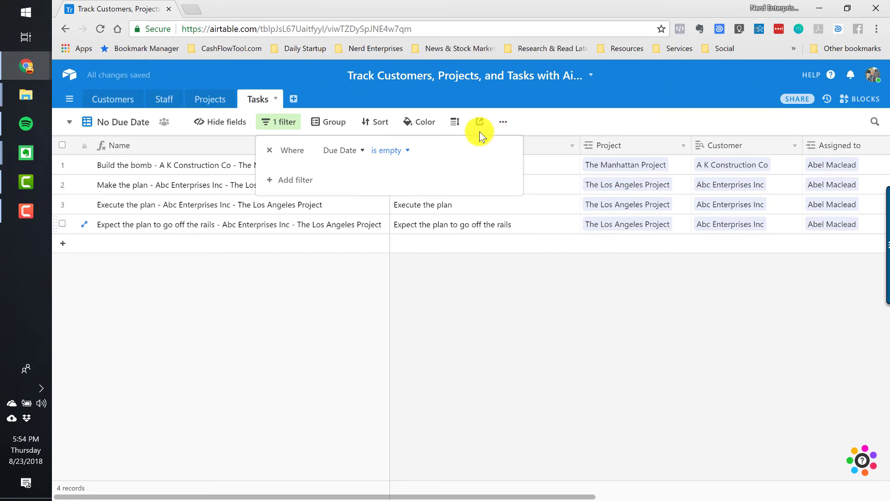
left_click(215, 162)
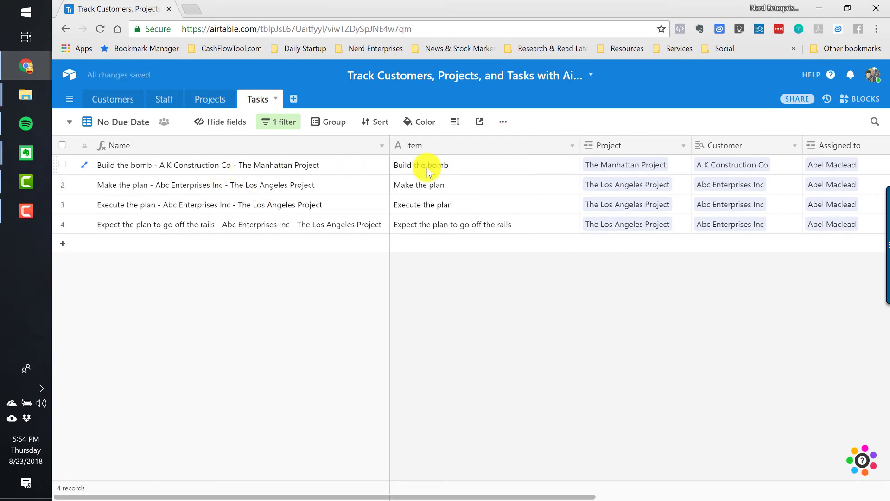
- Check the filtered tasks' fields across to Completed, and open the first task's Due Date calendar without choosing a date
left_click(351, 164)
key("Right")
key("Right")
key("Right")
key("Right")
key("Right")
key("Right")
key("Right")
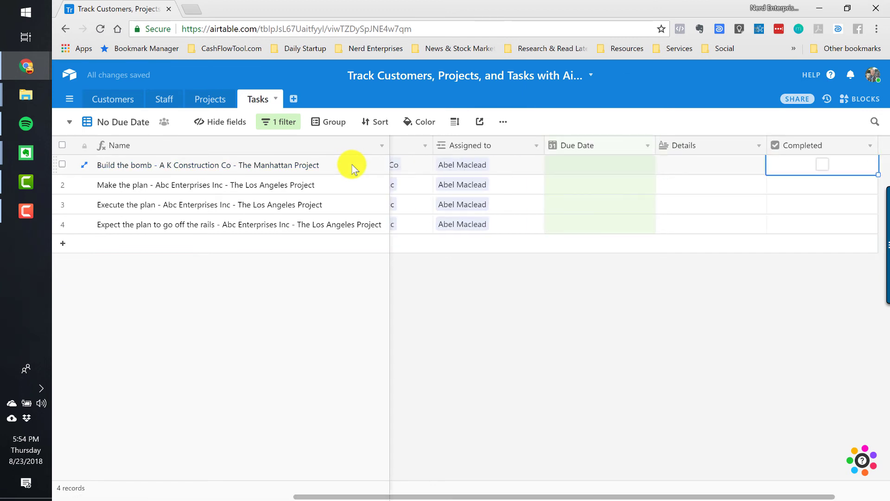
key("Left")
key("Left")
key("Left")
key("Left")
left_click(620, 164)
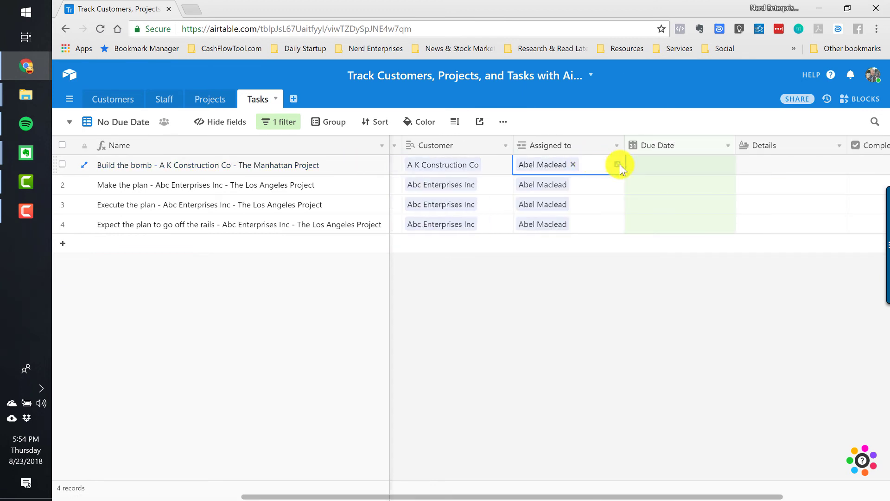
left_click(660, 168)
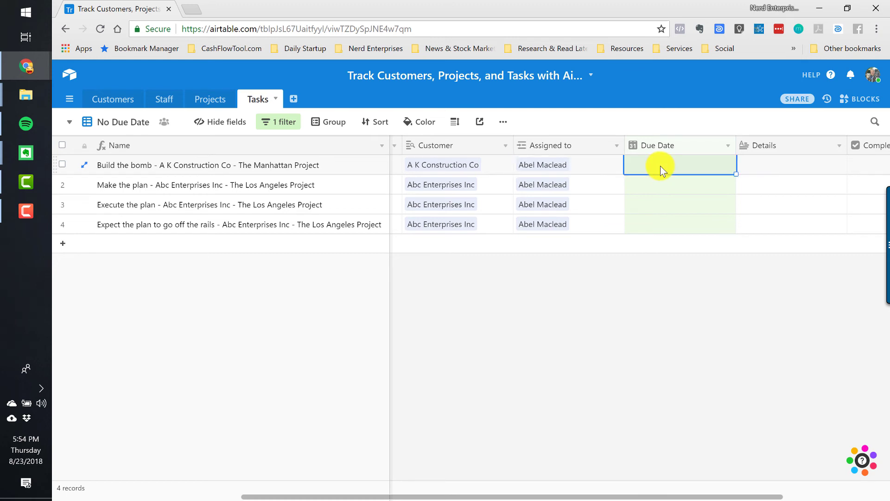
left_click(660, 166)
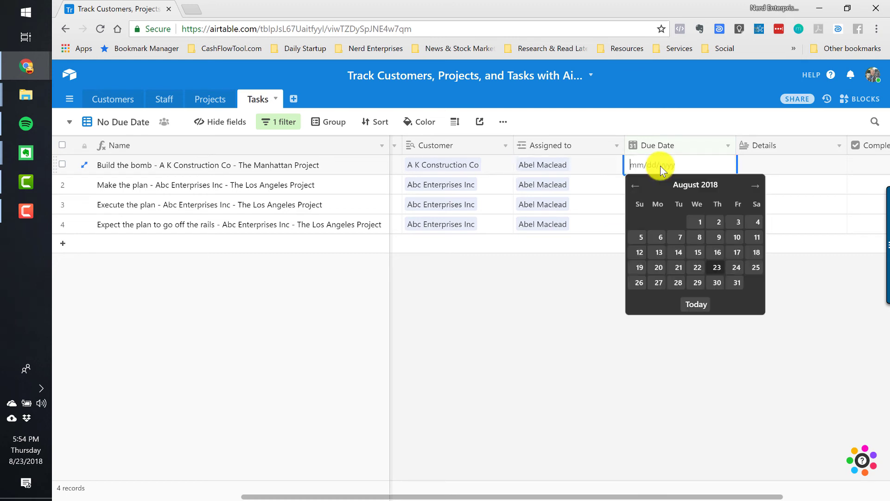
left_click(594, 167)
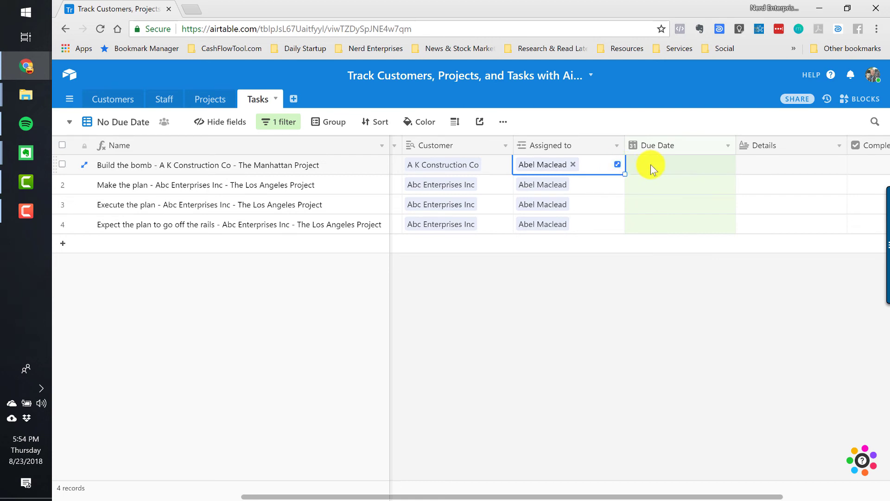
- Reorder the saved Tasks views so Calendar comes first, followed by Late or Due Today, No Due Date and Master Task List
left_click(76, 121)
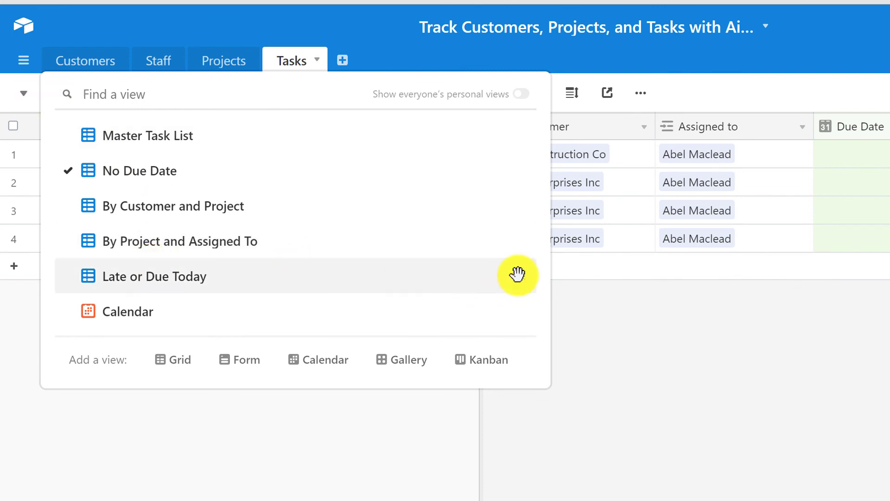
left_click_drag(519, 273, 508, 154)
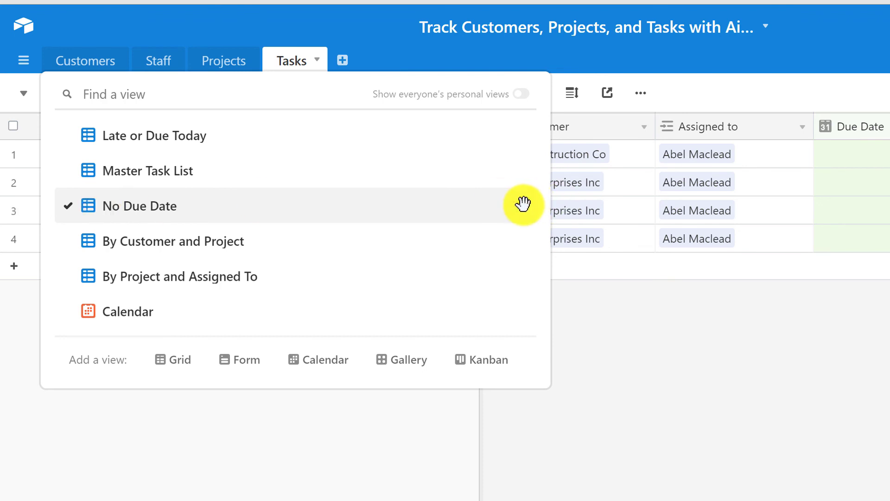
left_click_drag(522, 204, 521, 175)
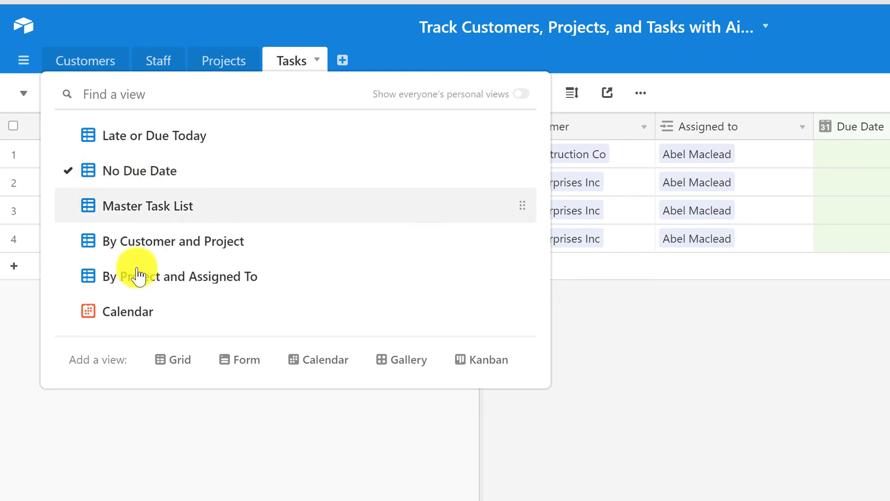
left_click_drag(521, 310, 490, 135)
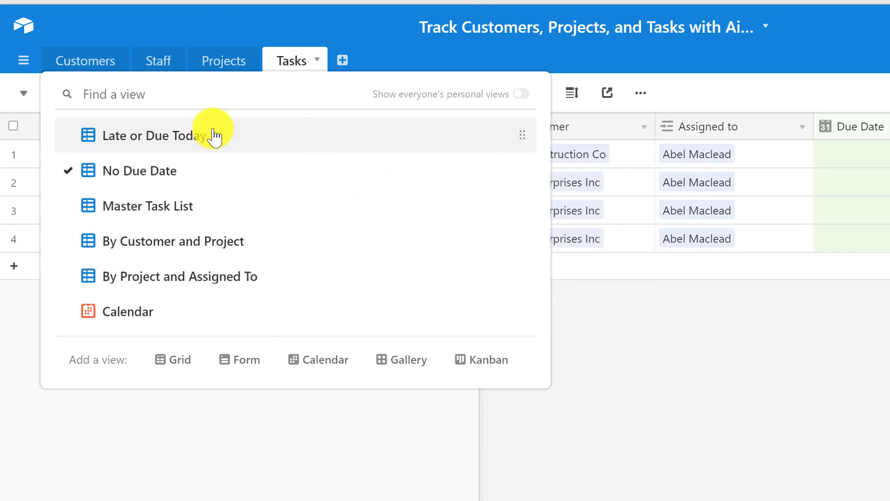
left_click(191, 450)
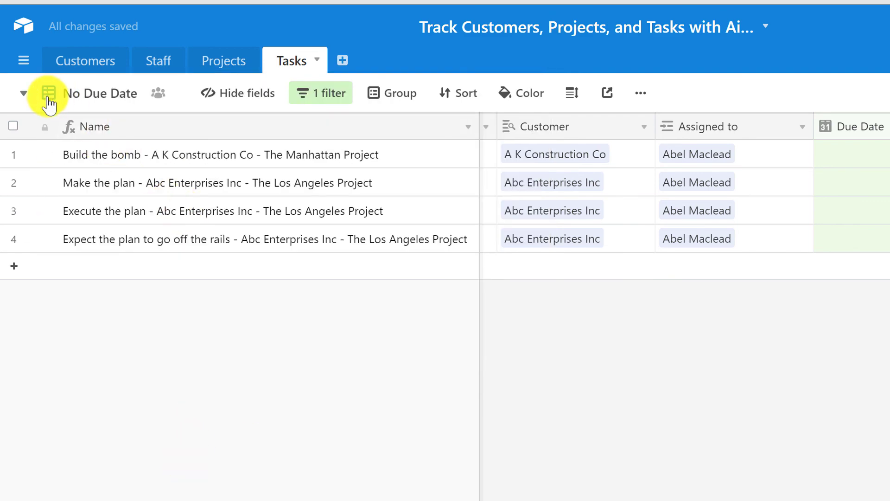
- Open the Calendar view of the tasks and look through its list of records
left_click(22, 94)
left_click(103, 146)
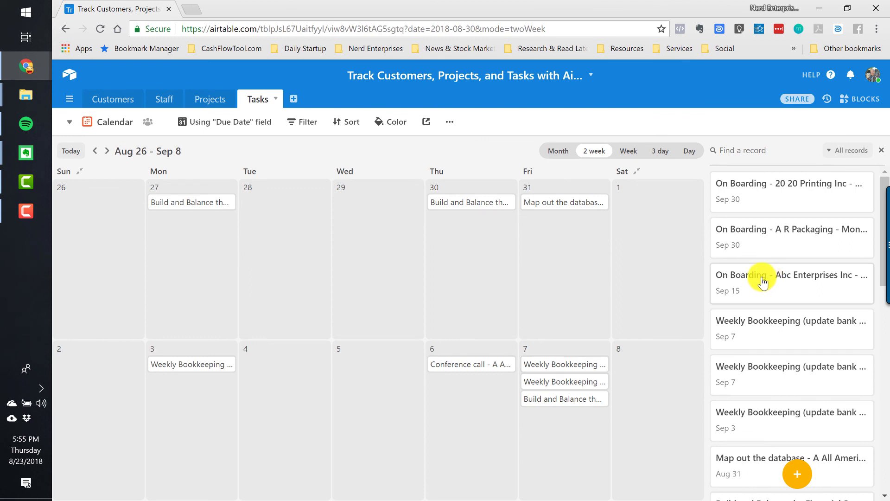
scroll(767, 320, "down", 6)
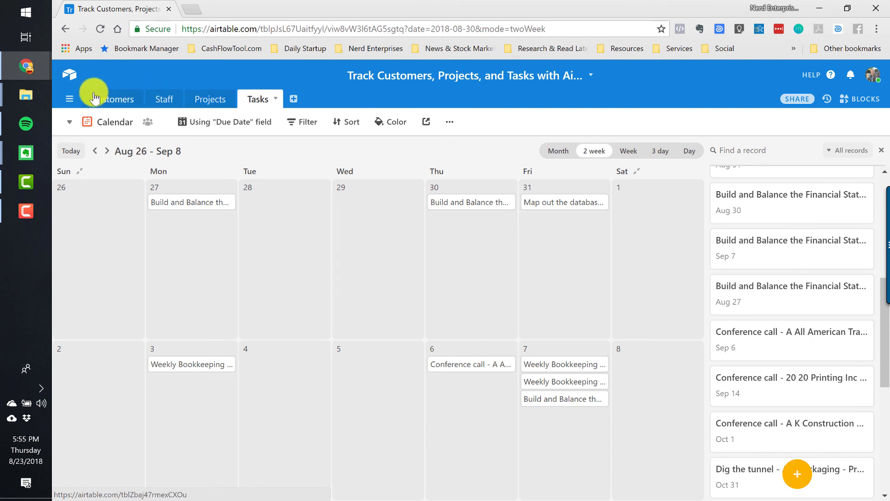
- Look across the Customers table's fields from Company Name to Projects, and open the Projects table
left_click(120, 105)
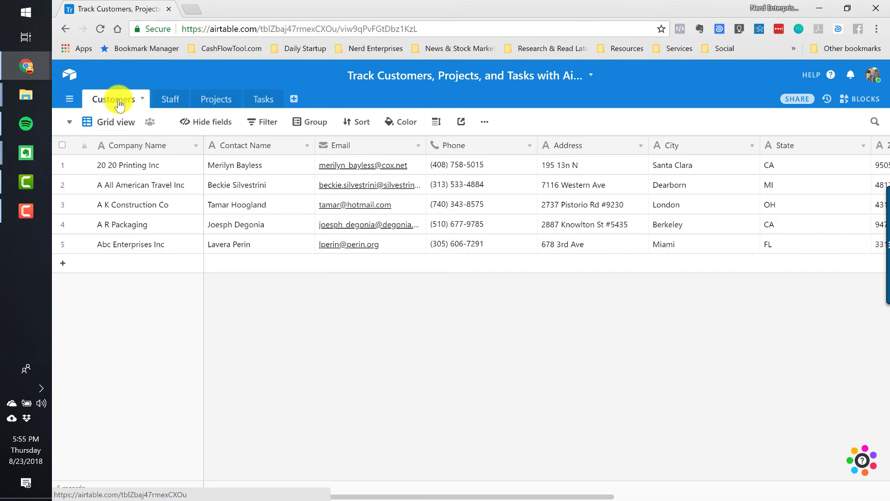
key("Right")
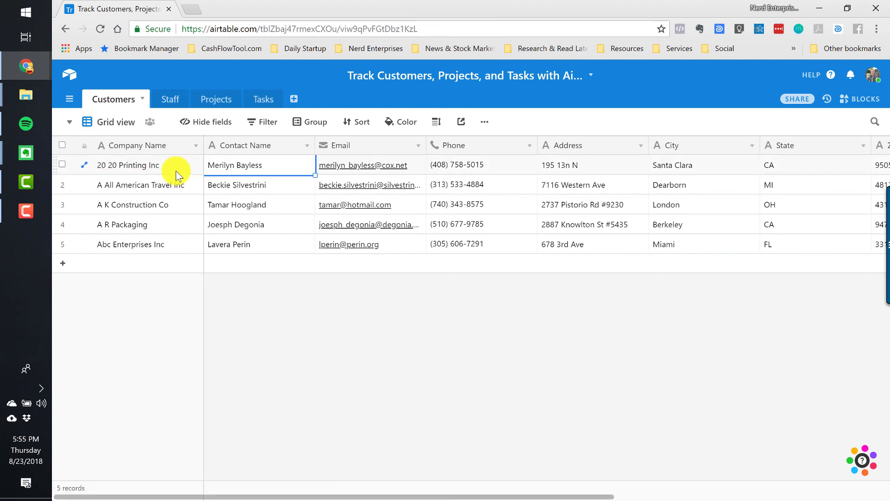
key("Right")
key("Right")
key("Right")
key("Right")
key("Right")
key("Right")
key("Right")
key("Right")
key("Left")
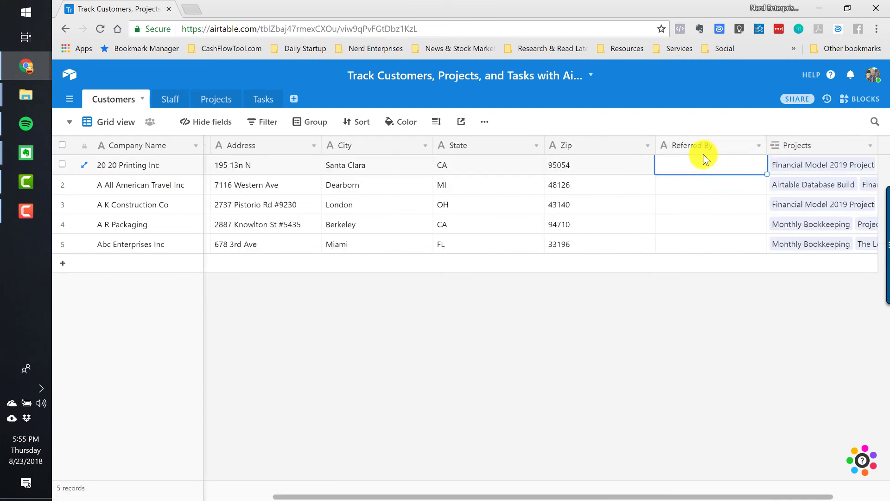
key("Left")
key("Left")
key("Left")
key("Left")
key("Left")
key("Left")
key("Left")
key("Left")
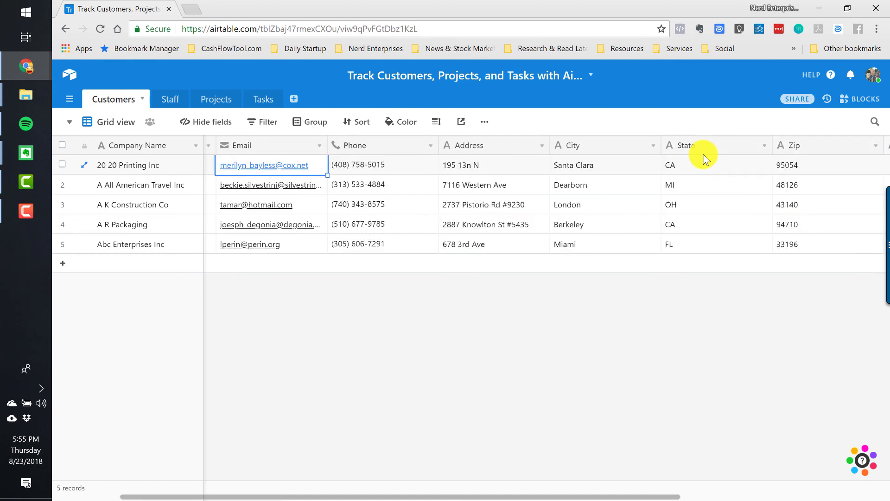
key("Right")
key("Left")
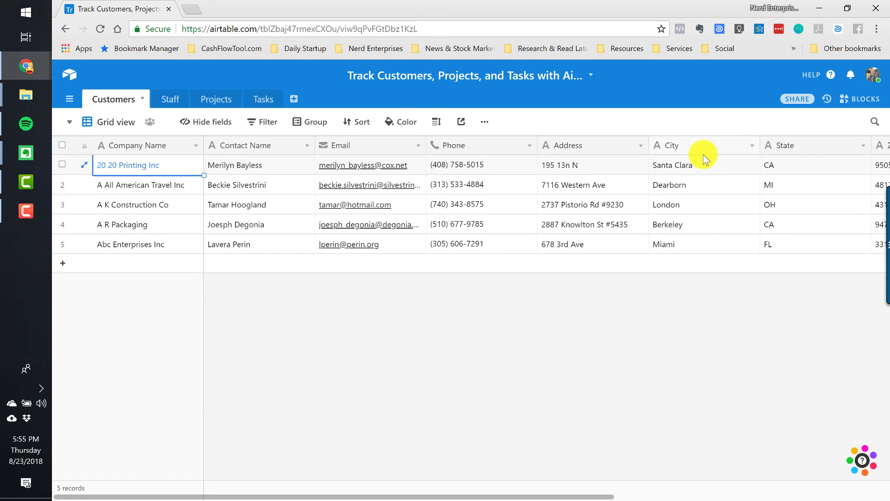
left_click(214, 99)
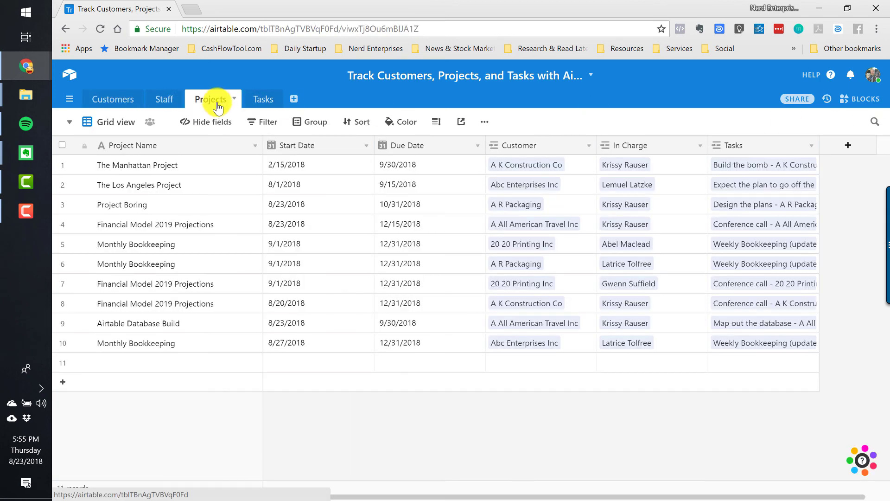
left_click(307, 122)
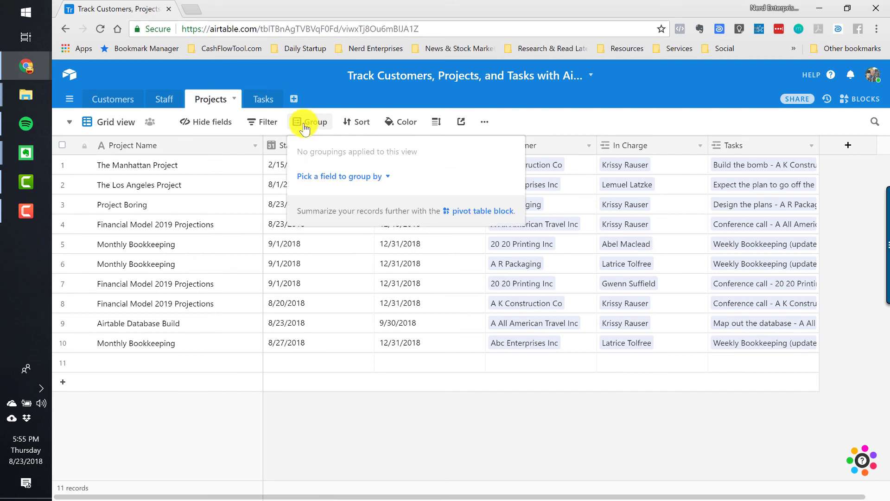
left_click(338, 184)
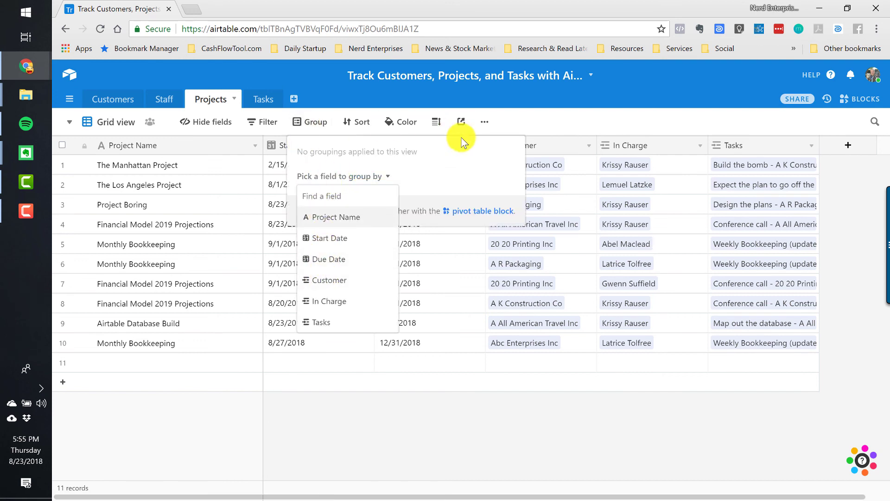
left_click(484, 121)
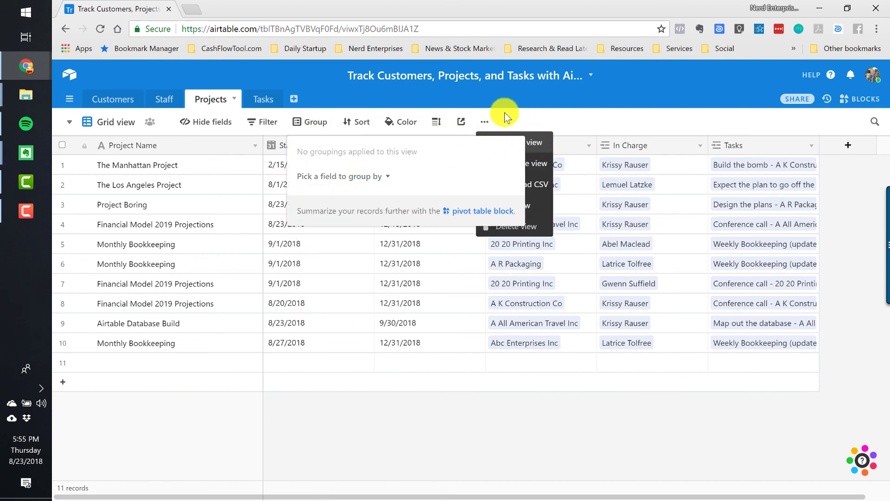
left_click(308, 441)
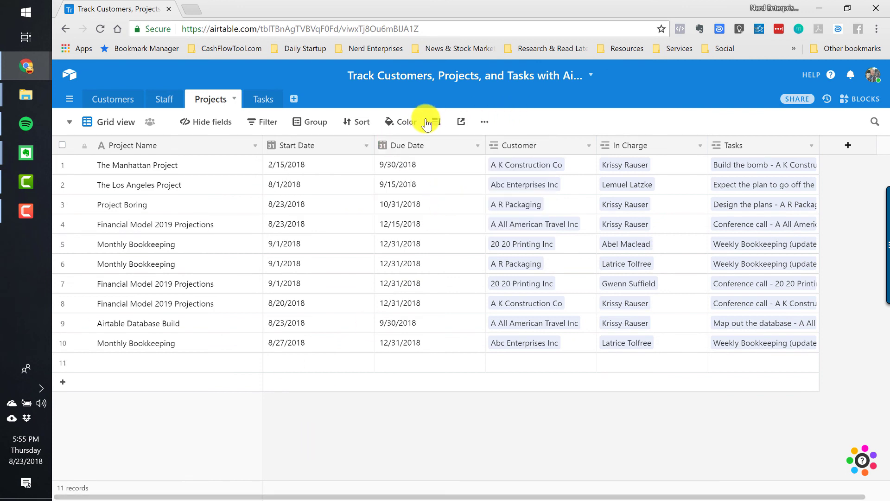
- Rename the Projects grid view to Projects Master, and duplicate it as a view named Projects By In Charge
double_click(119, 122)
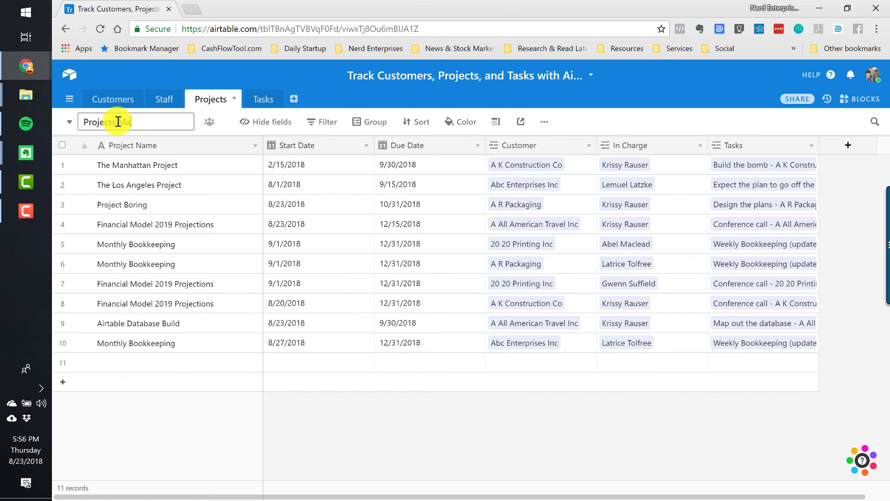
key("Return")
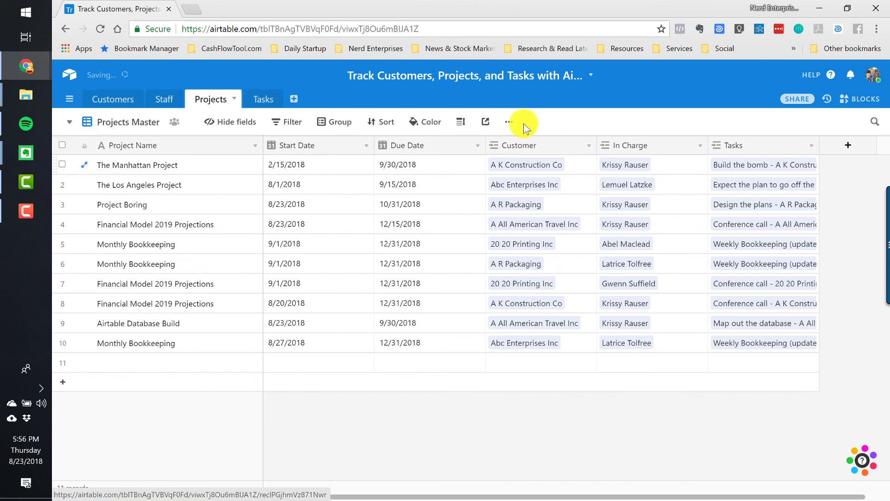
left_click(509, 122)
left_click(529, 163)
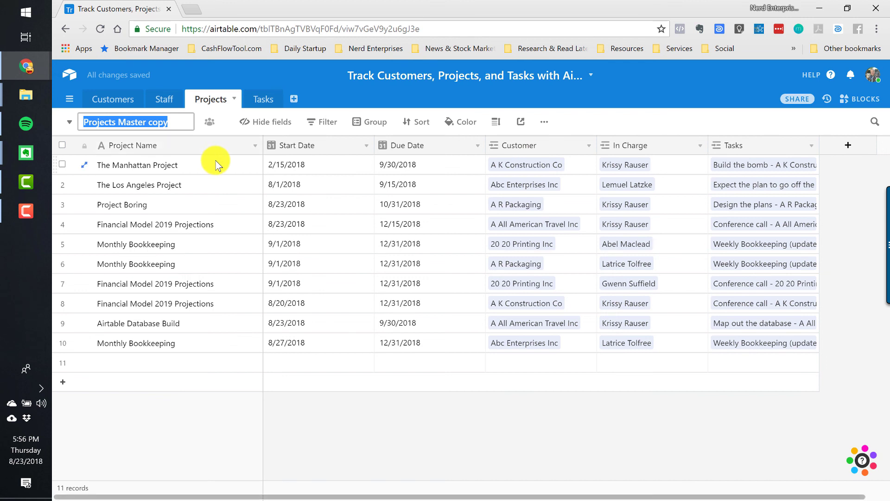
type("P")
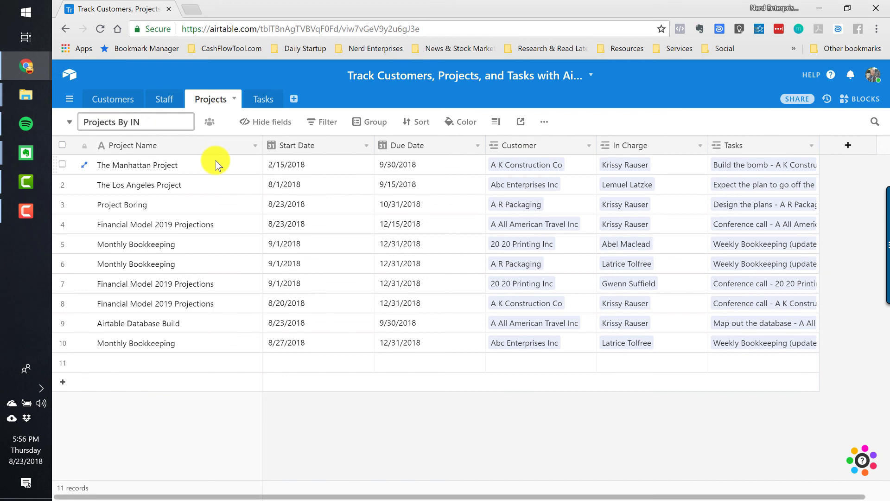
type("rojects By In Change")
key("Return")
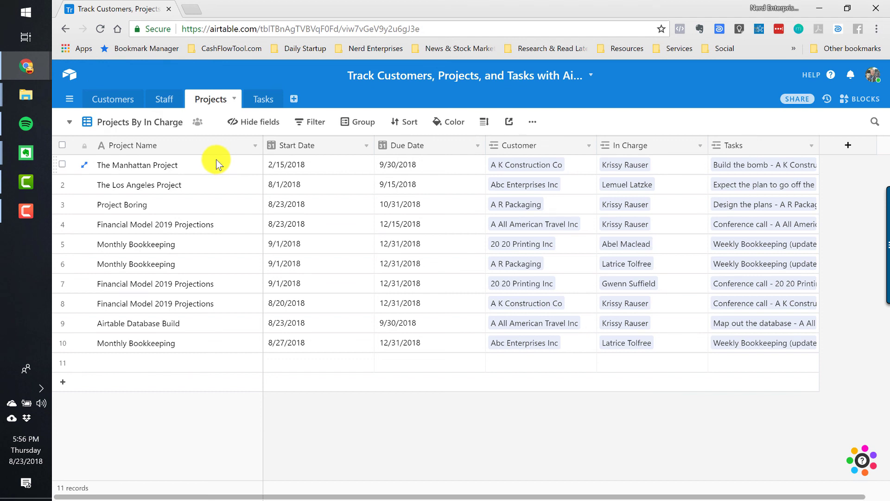
- Group the Projects By In Charge view by the In Charge field from A to Z
left_click(371, 124)
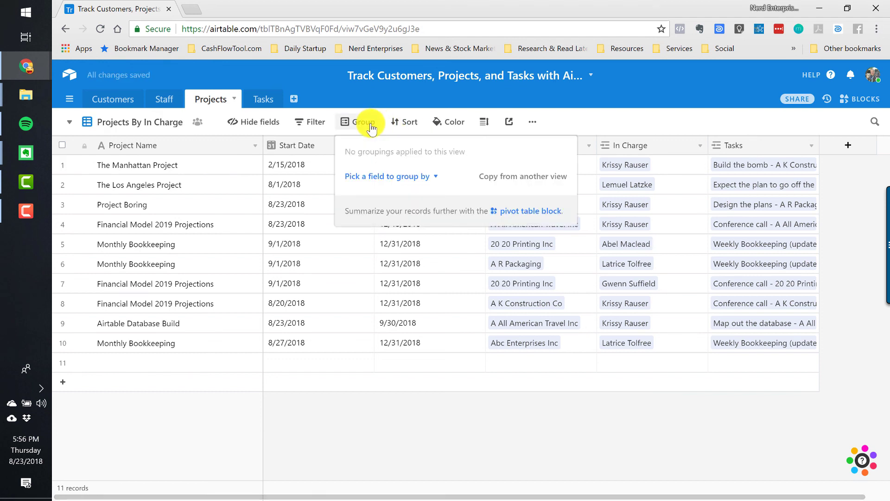
left_click(373, 176)
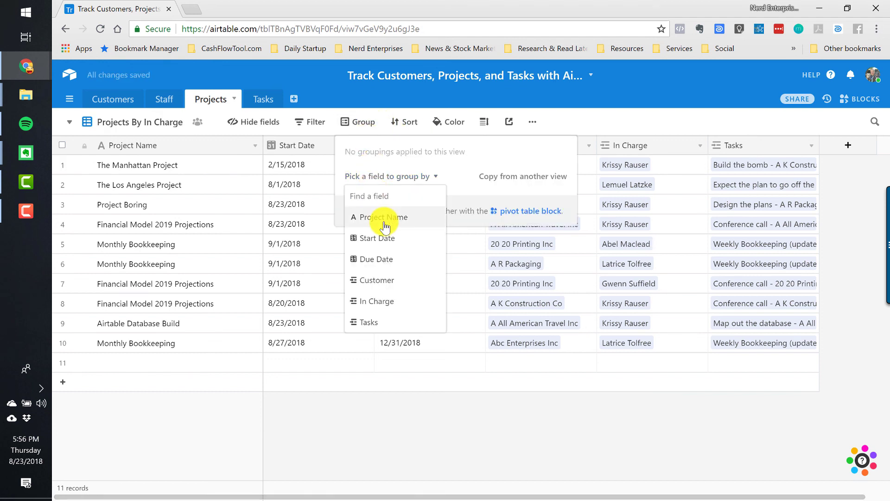
left_click(377, 300)
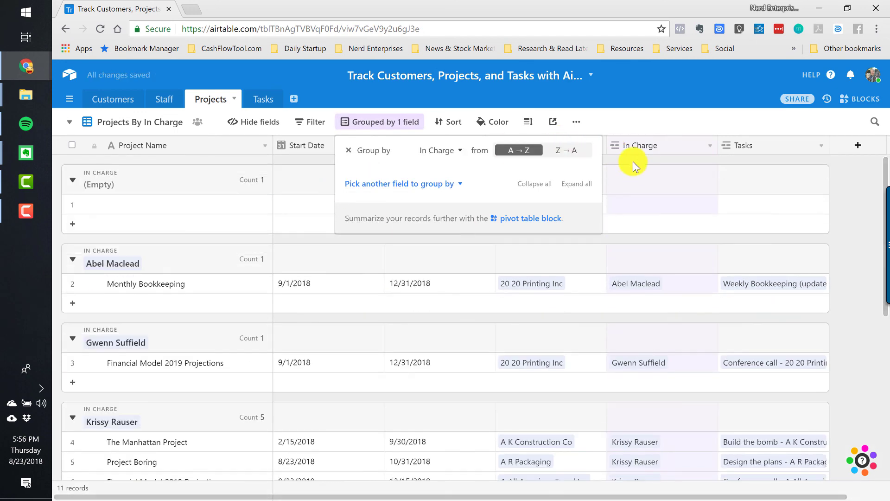
left_click(632, 163)
- Delete the blank project record in the (Empty) group, and look through the remaining In Charge groups
left_click(185, 208)
right_click(183, 208)
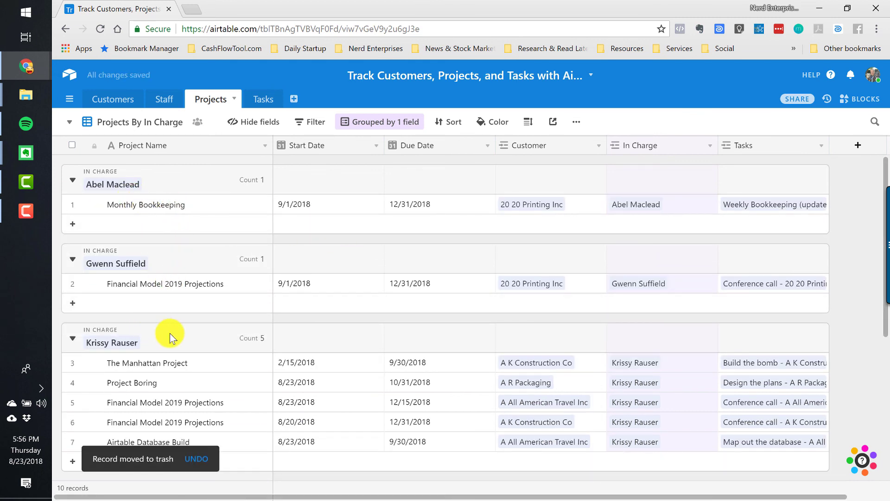
scroll(153, 358, "down", 2)
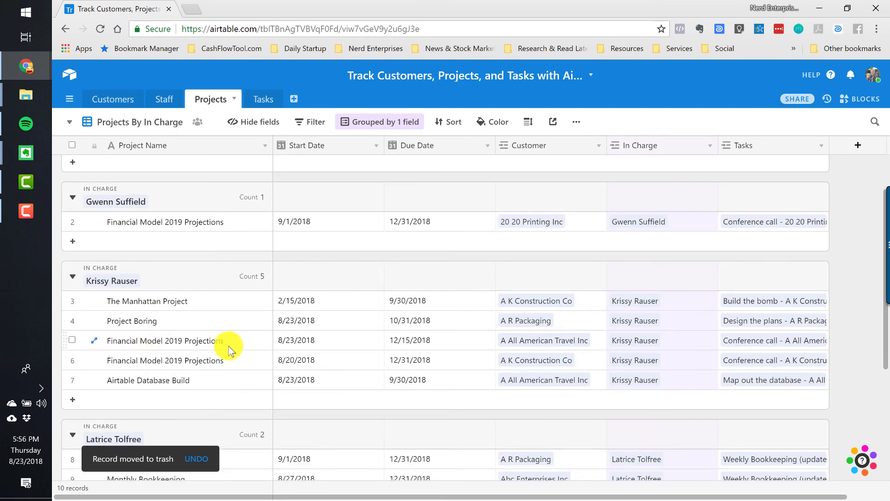
scroll(229, 345, "down", 2)
scroll(228, 350, "down", 4)
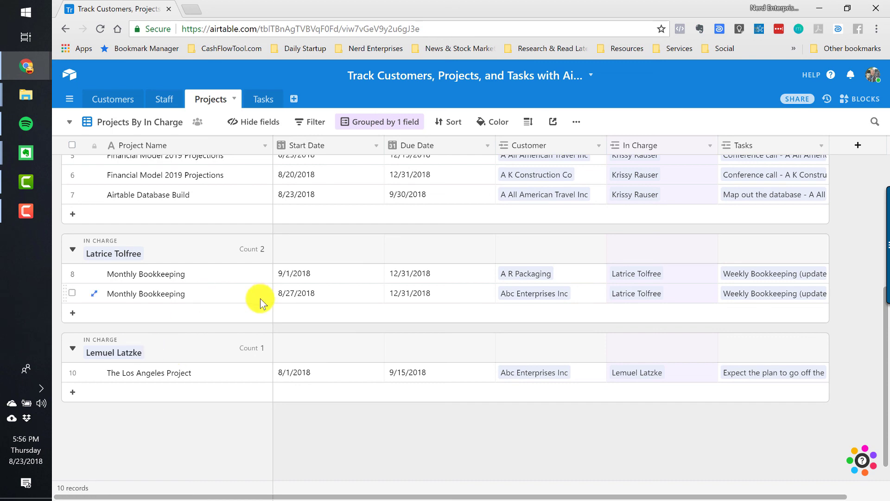
scroll(390, 334, "up", 8)
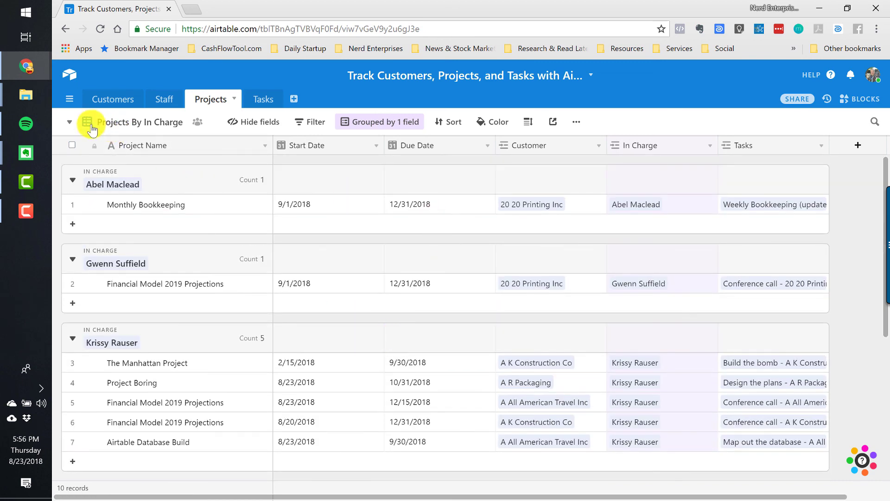
- Switch the Projects table to the Projects Master view, and go back to the Customers table
left_click(75, 122)
left_click(171, 147)
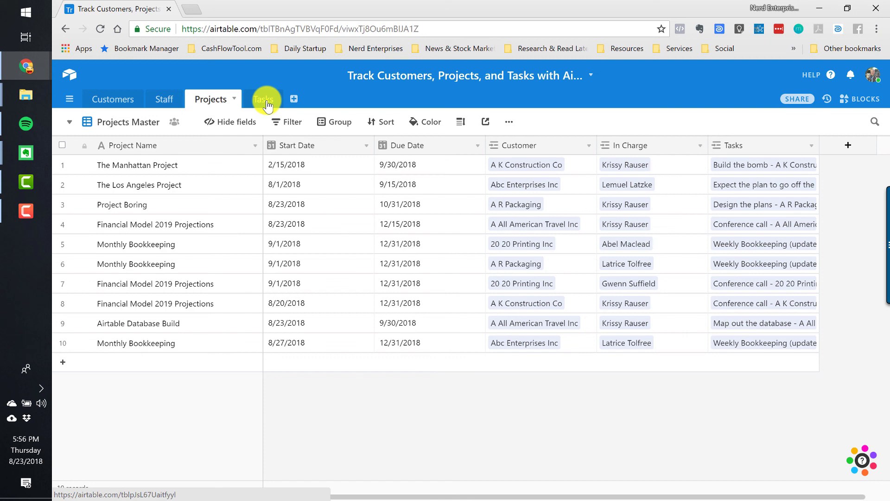
left_click(129, 103)
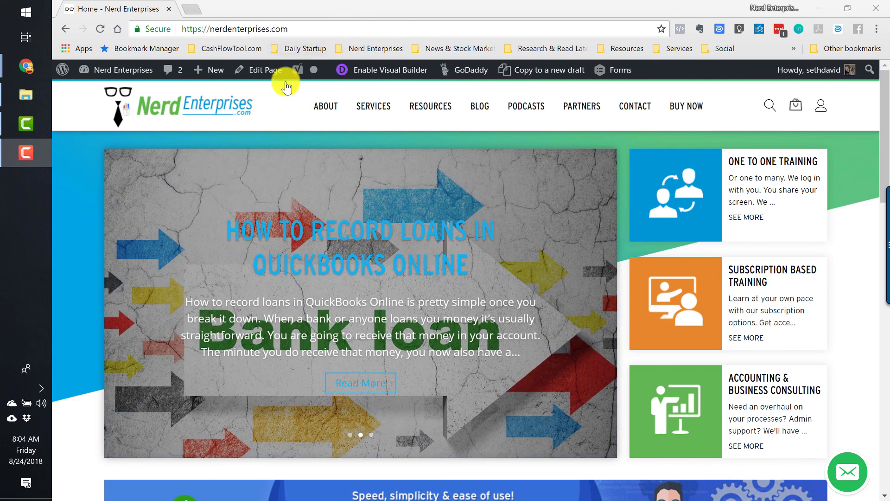
- On the Nerd Enterprises website, open the One To One Training service and review its application categories down to Automation, and Cloud Database Management
mouse_move(371, 106)
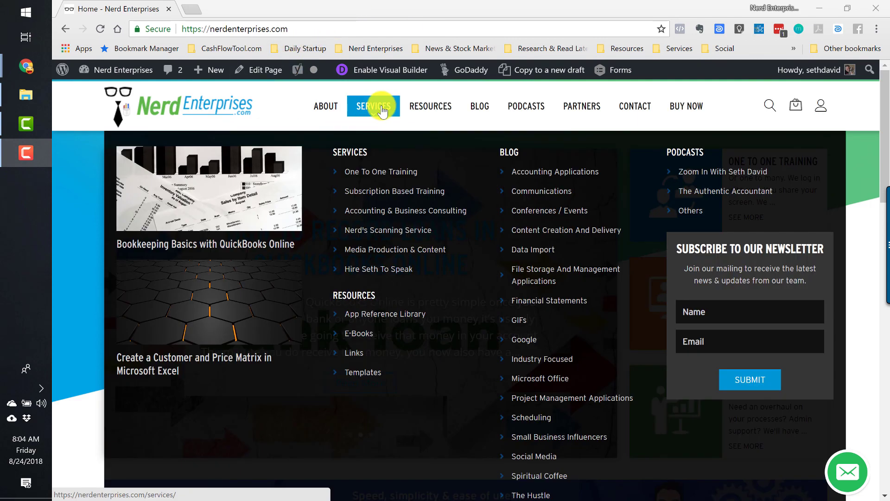
left_click(389, 175)
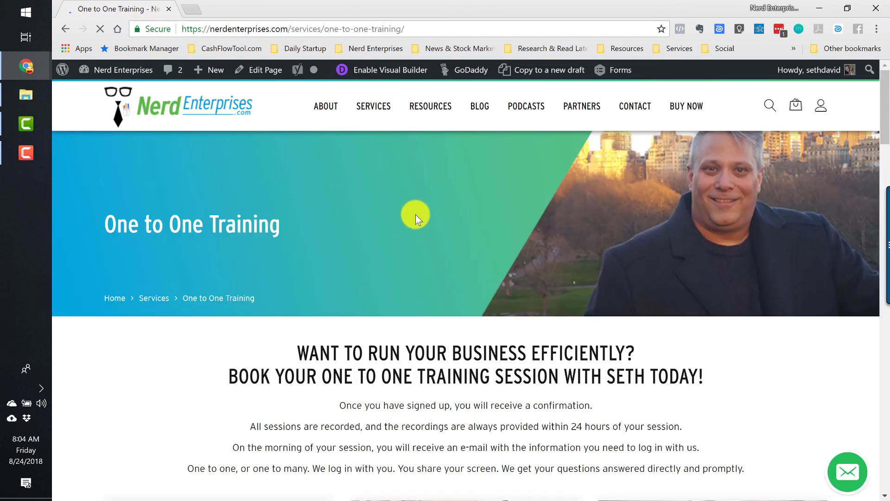
scroll(416, 215, "down", 4)
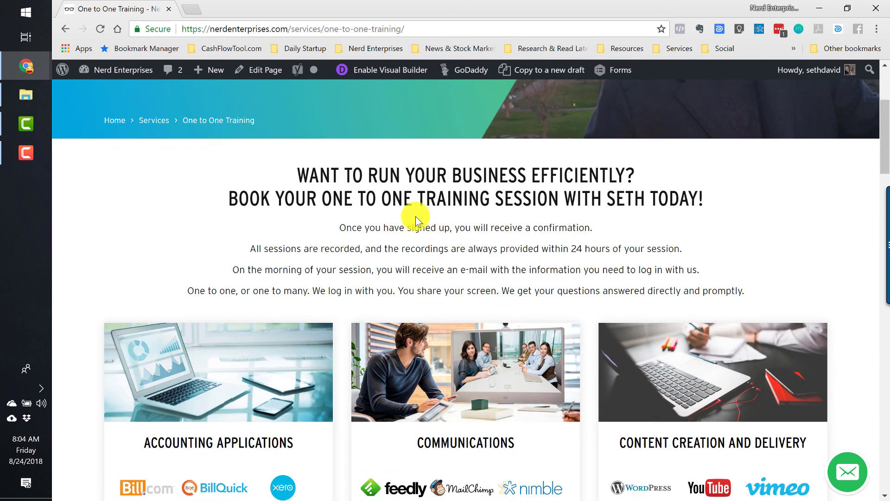
scroll(415, 216, "down", 3)
scroll(416, 216, "down", 4)
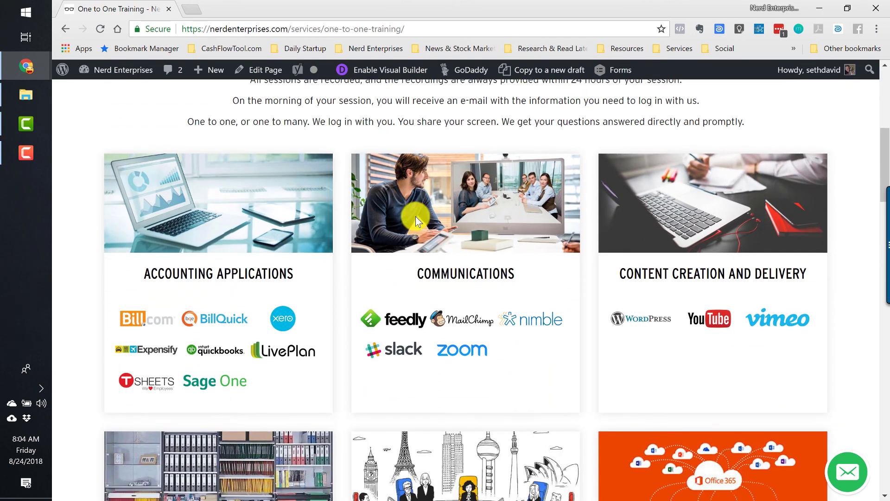
scroll(415, 216, "down", 7)
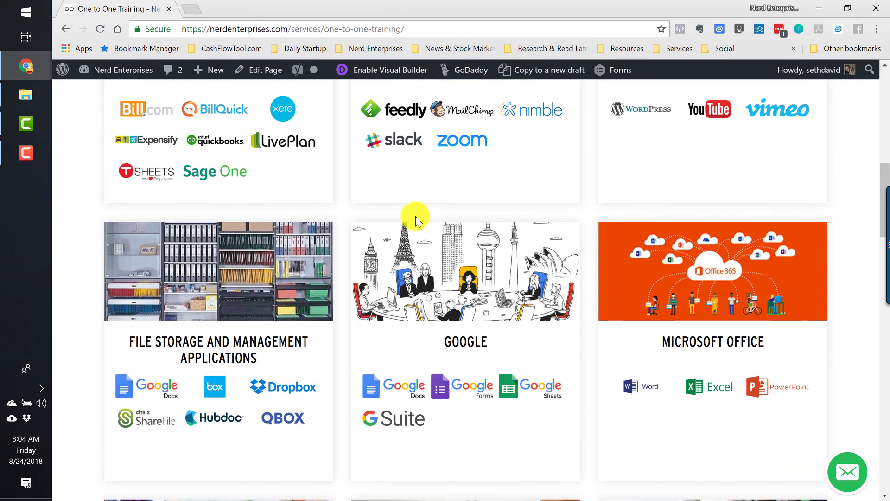
scroll(415, 216, "down", 5)
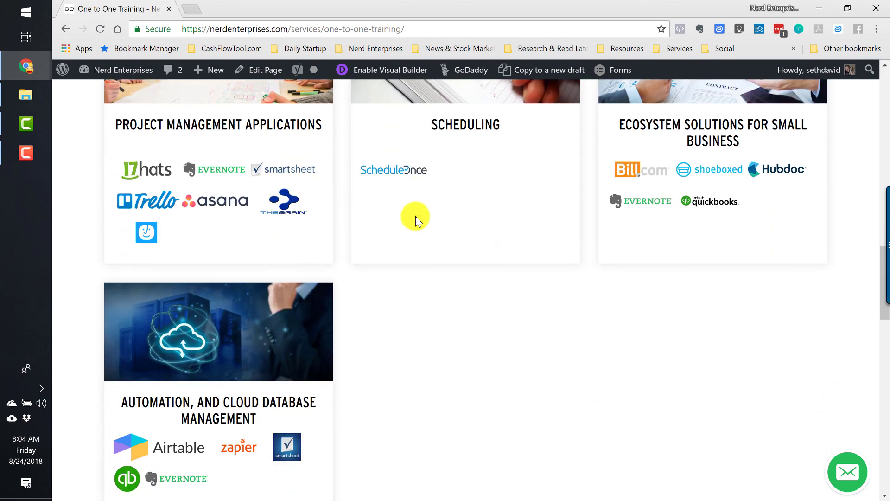
scroll(415, 216, "down", 1)
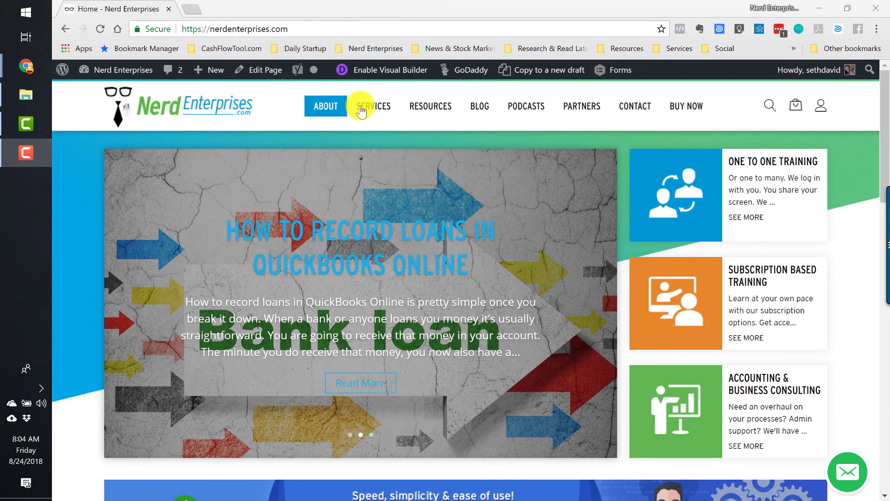
- Open One To One Training again from the Nerd Enterprises home page and look through the covered applications as far as Airtable
mouse_move(369, 106)
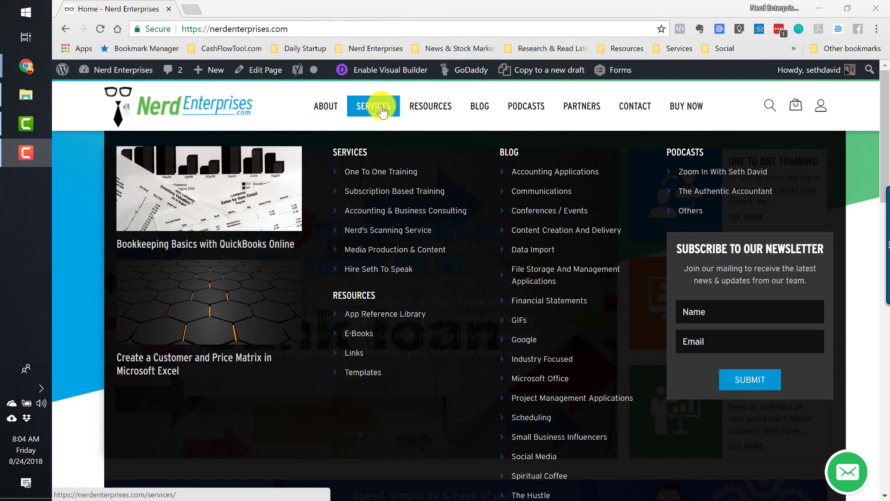
left_click(388, 174)
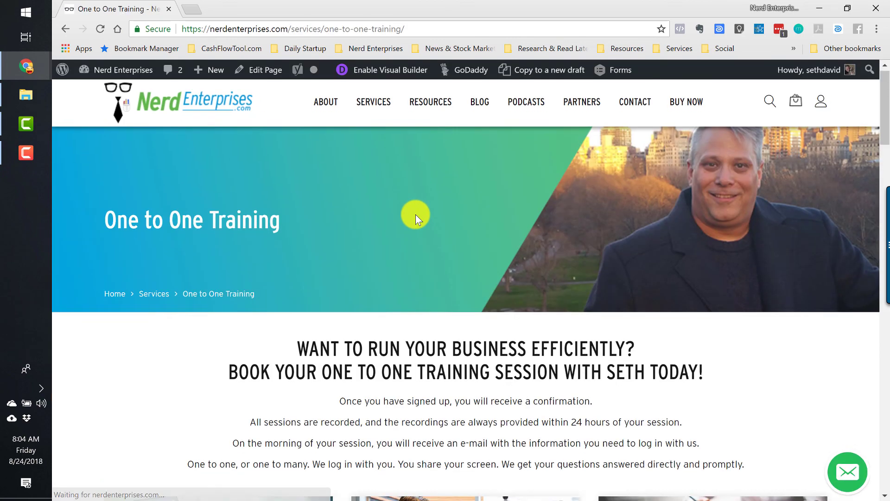
scroll(416, 216, "down", 5)
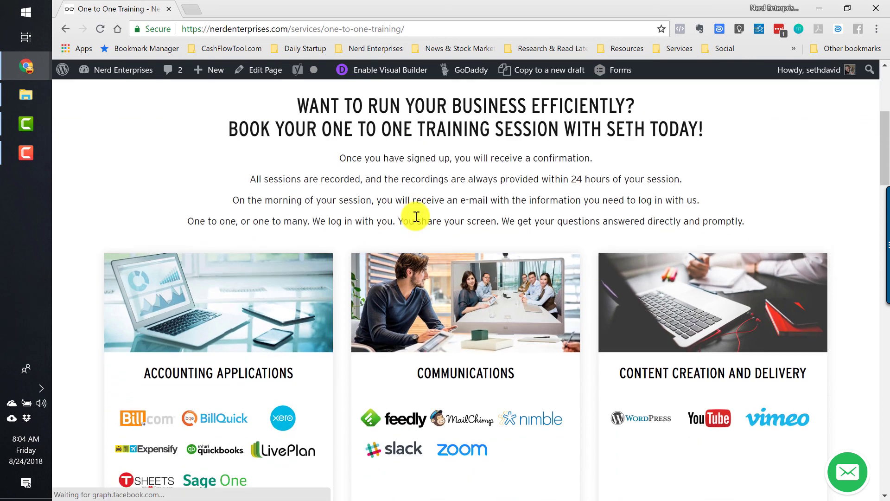
scroll(416, 216, "down", 1)
scroll(417, 216, "down", 4)
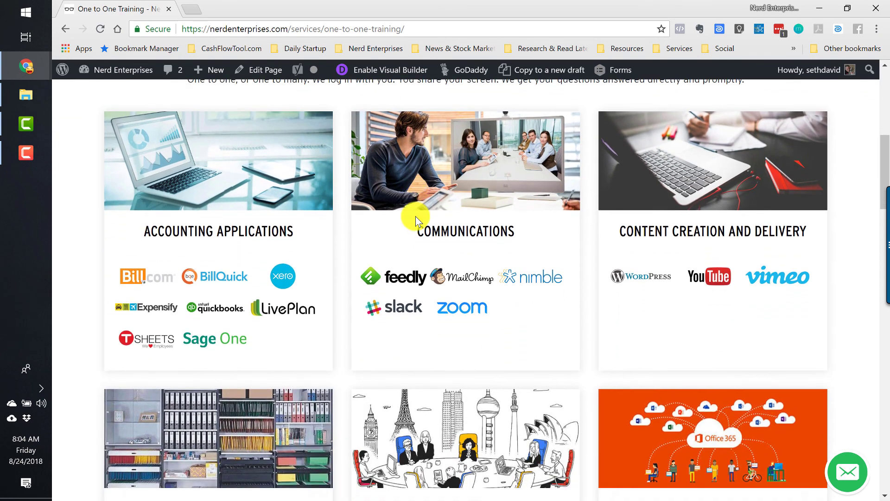
scroll(415, 216, "down", 6)
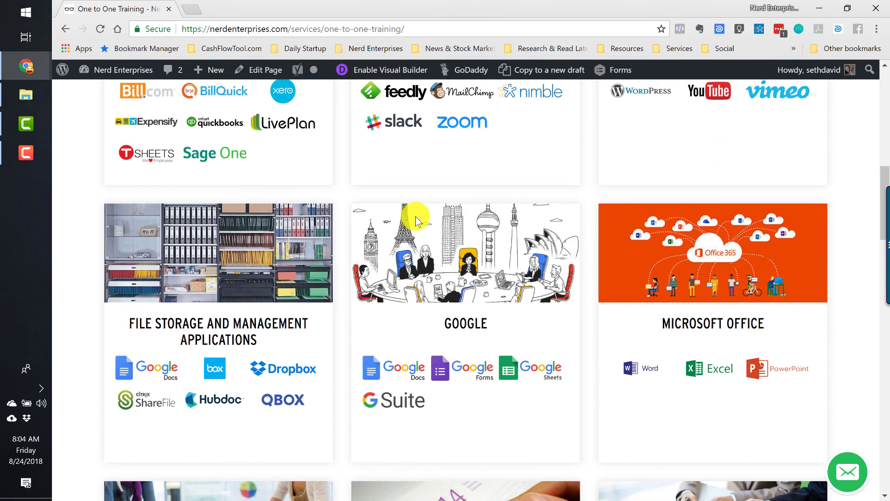
scroll(416, 216, "down", 5)
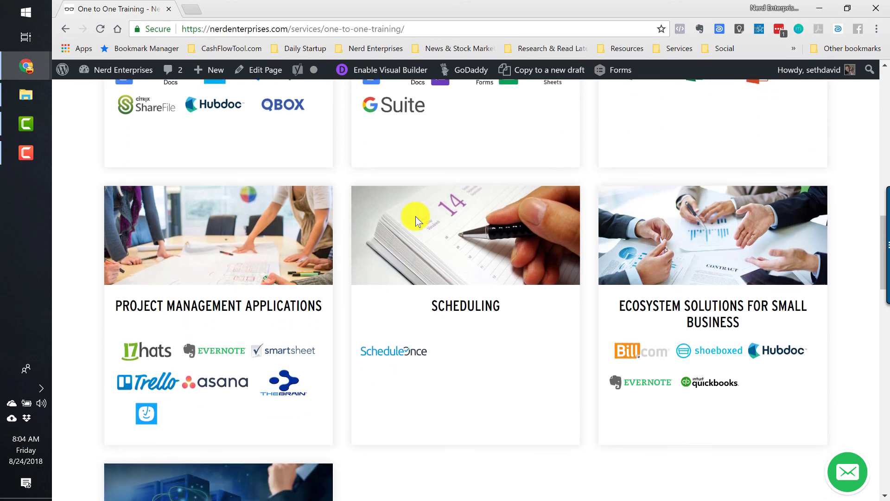
scroll(415, 216, "down", 1)
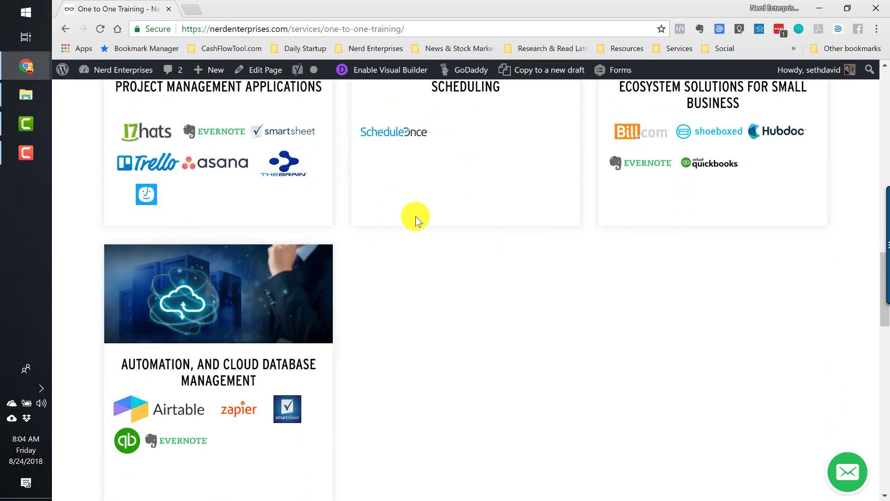